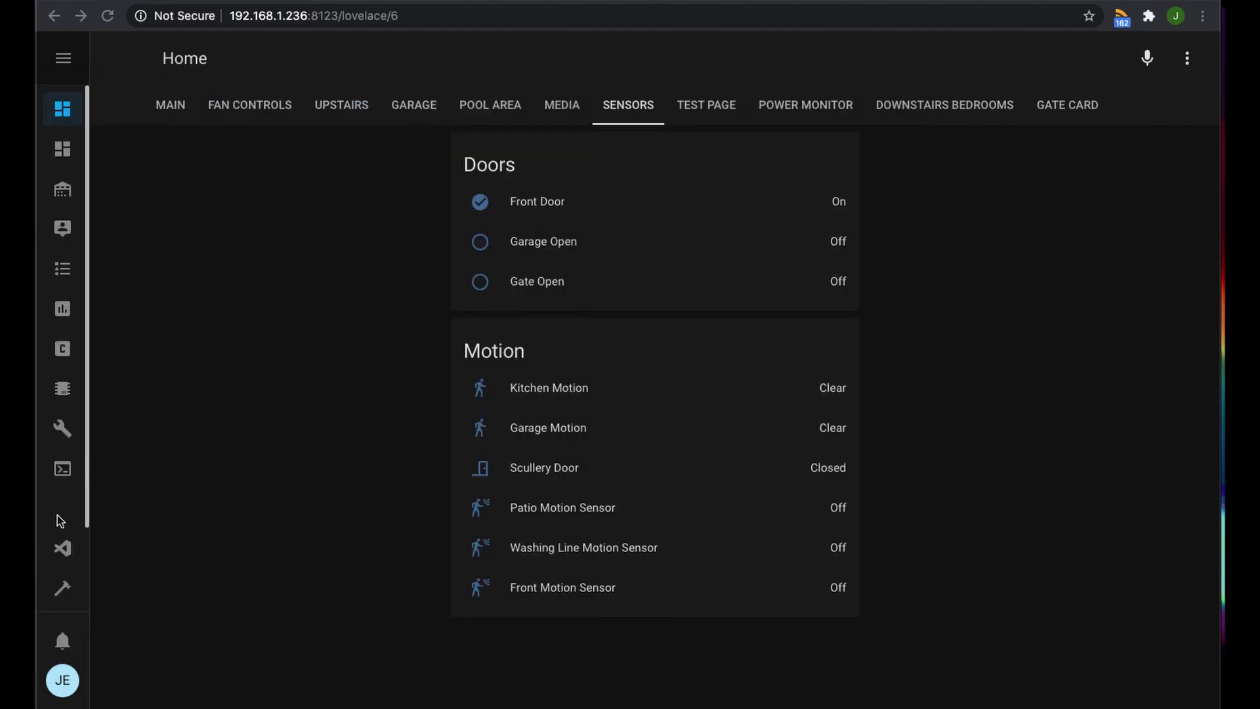
Create a blank new automation from the automations configuration, skipping the plain-language description prompt
{"action": "scroll", "coordinate": [59, 520], "scroll_direction": "down", "scroll_amount": 3}
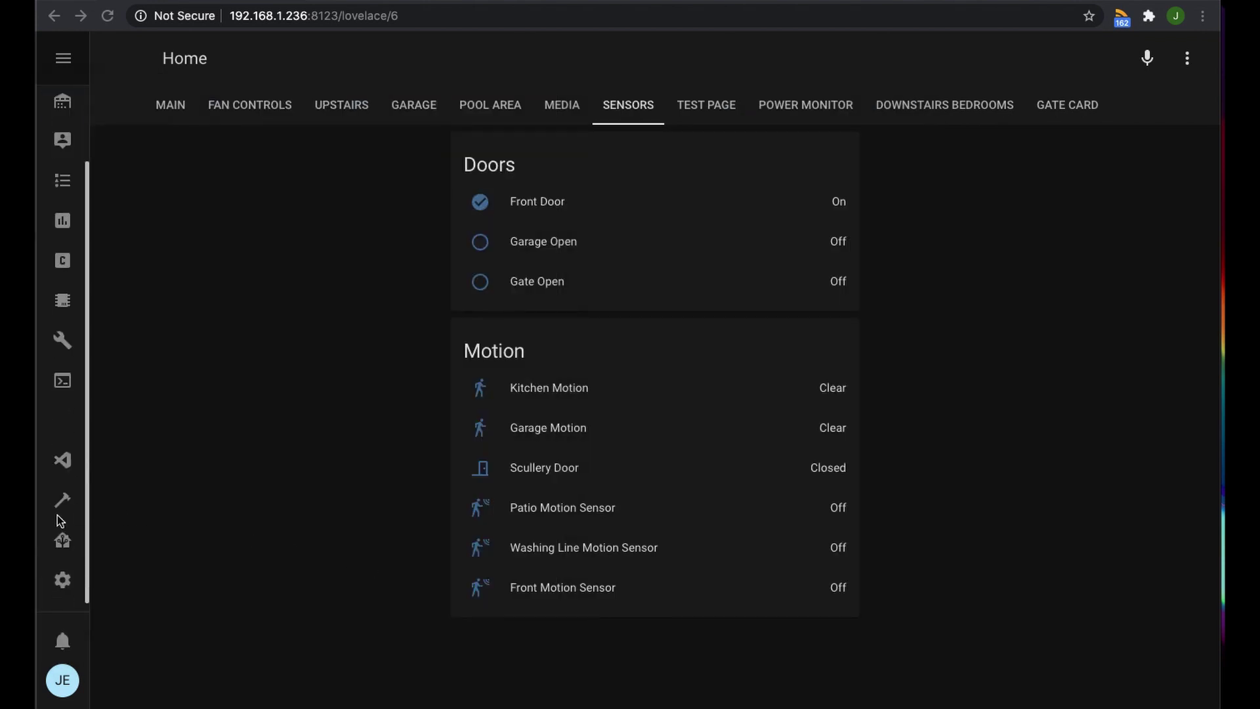
{"action": "left_click", "coordinate": [65, 584]}
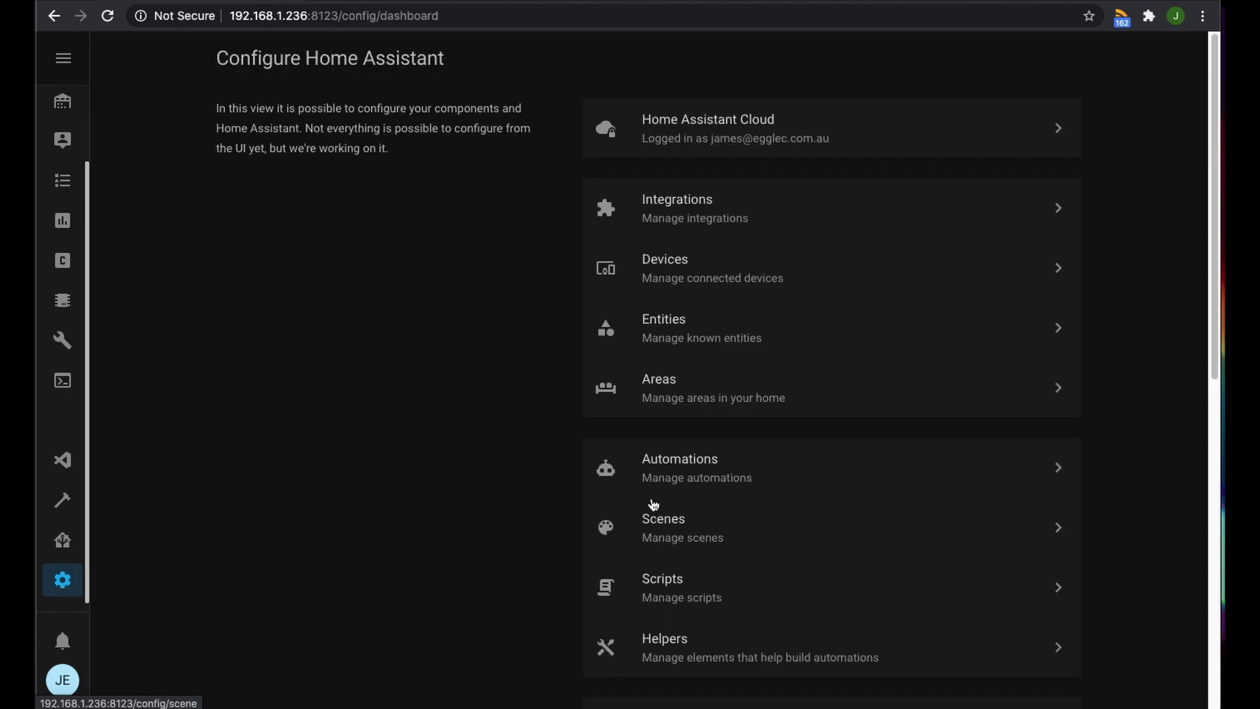
{"action": "left_click", "coordinate": [714, 472]}
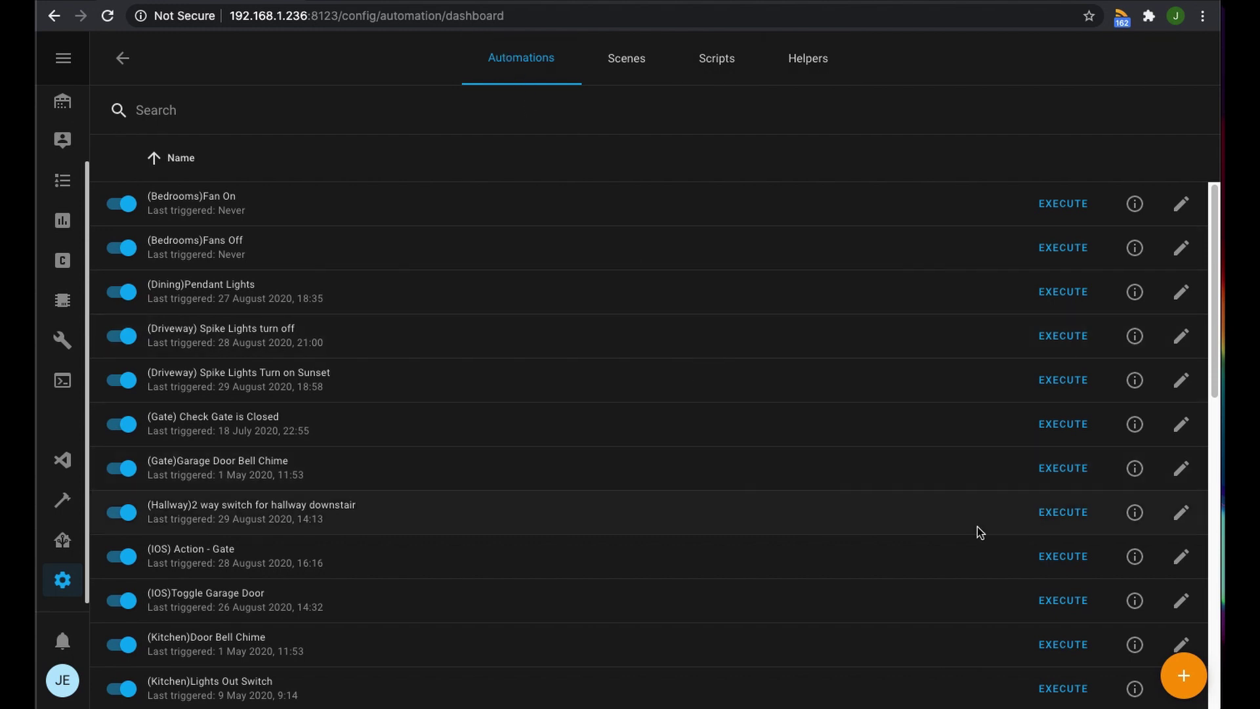
{"action": "left_click", "coordinate": [1186, 683]}
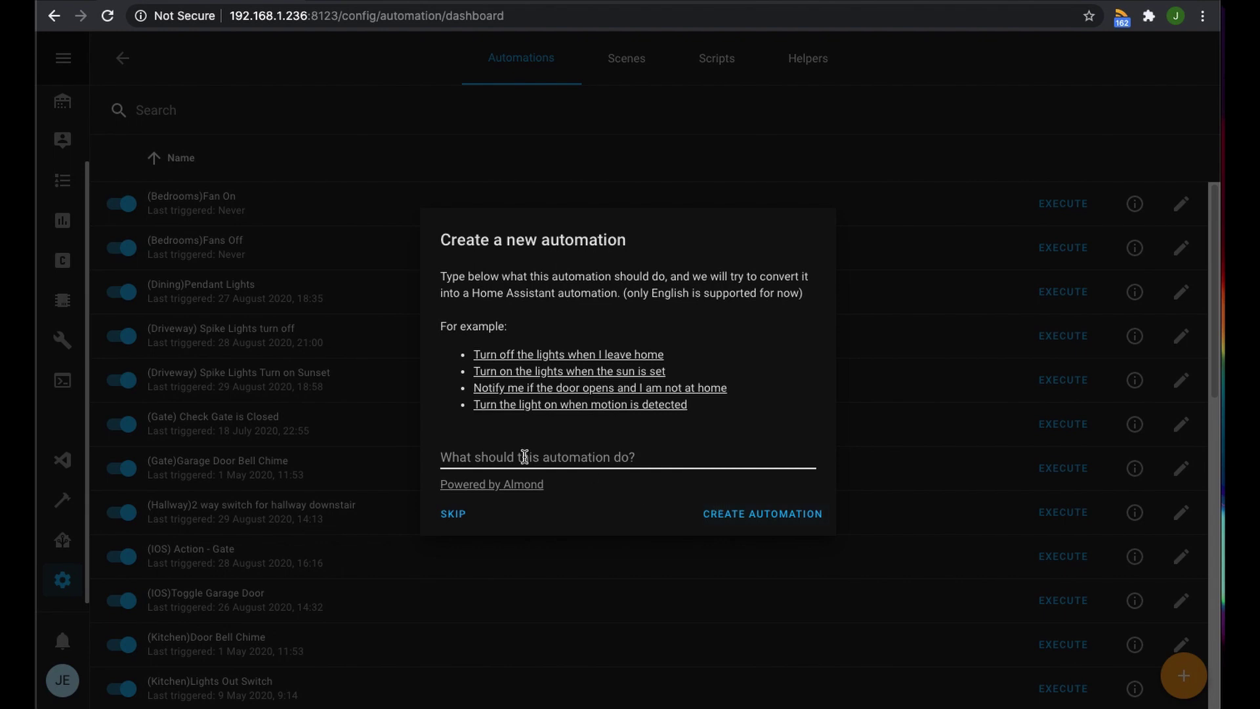
{"action": "left_click", "coordinate": [457, 515]}
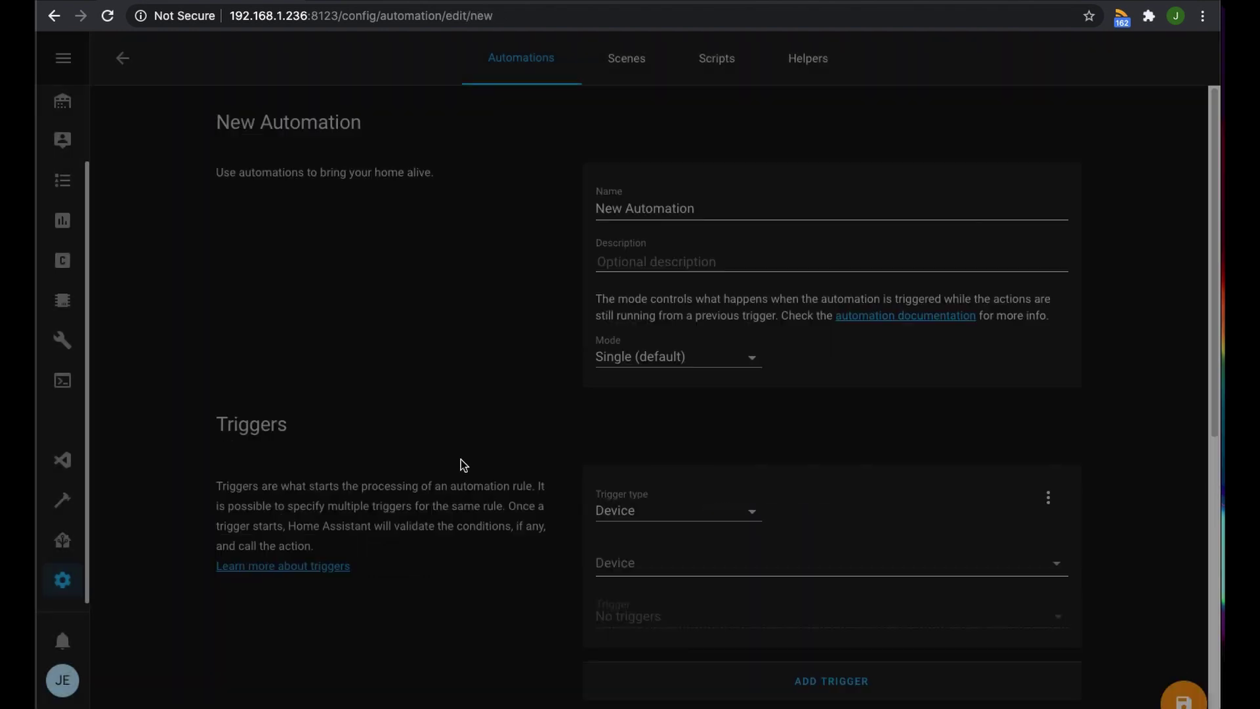
Name the new automation "(garage) Turn on Main lights"
{"action": "left_click_drag", "start_coordinate": [711, 208], "coordinate": [585, 210]}
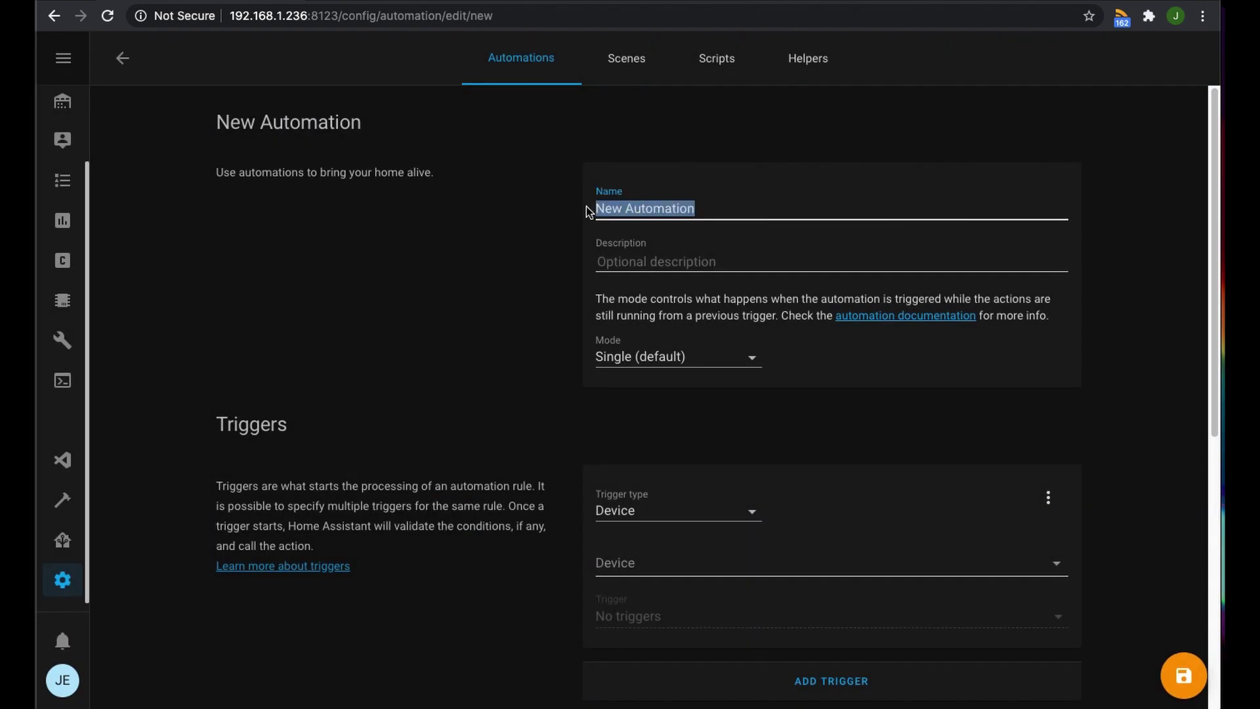
{"action": "type", "text": "("}
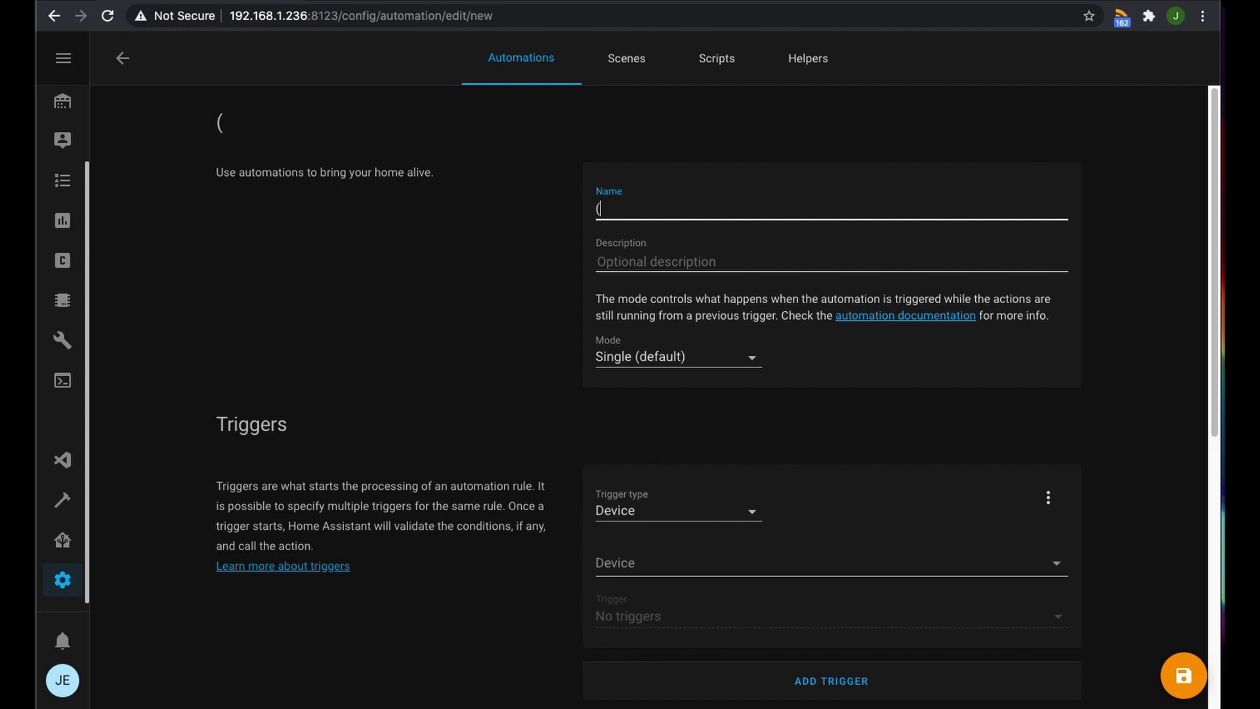
{"action": "type", "text": "garage"}
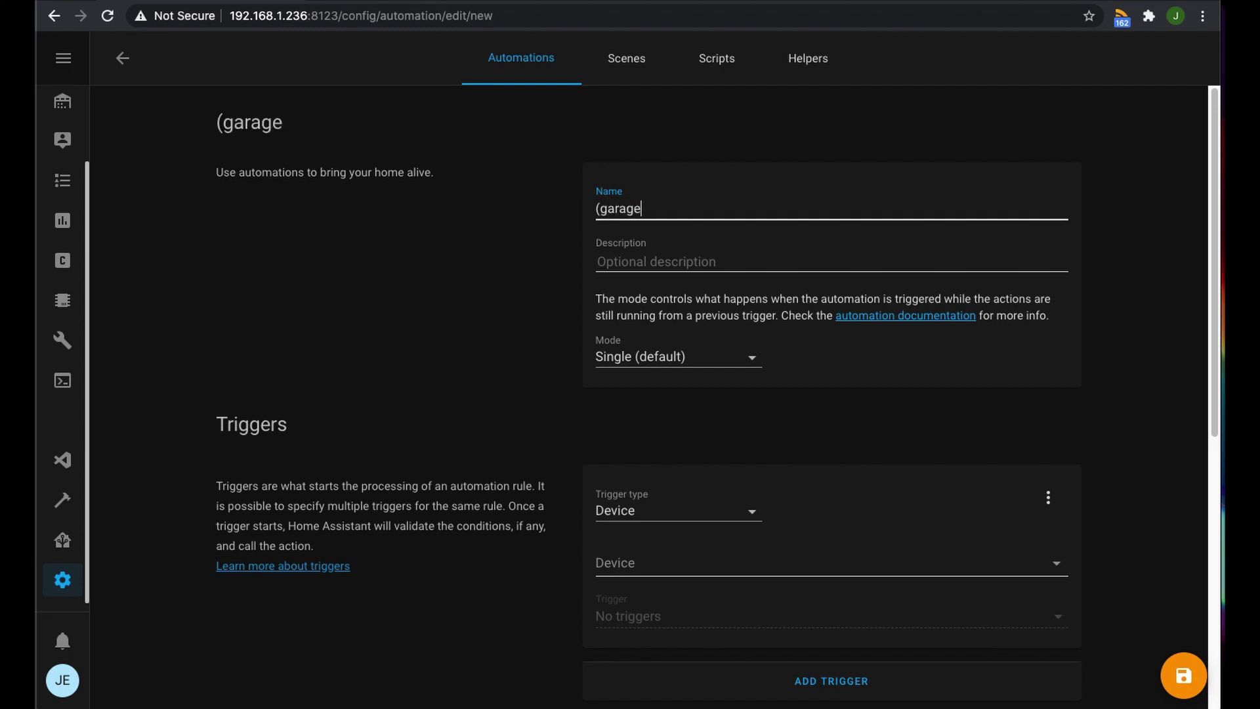
{"action": "type", "text": ")"}
{"action": "type", "text": "urn on Main"}
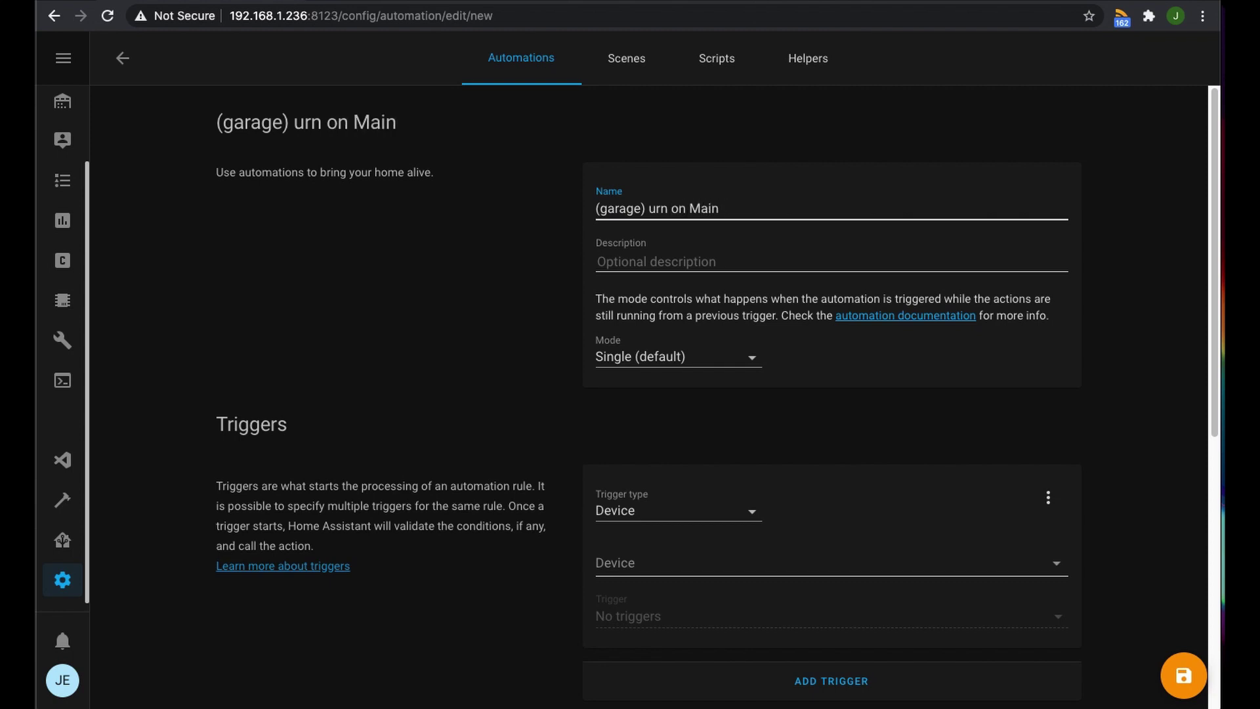
{"action": "type", "text": " lights"}
{"action": "key", "text": "Left"}
{"action": "key", "text": "Left"}
{"action": "key", "text": "Left"}
{"action": "key", "text": "Left"}
{"action": "key", "text": "Left"}
{"action": "key", "text": "Left"}
{"action": "key", "text": "Left"}
{"action": "key", "text": "Left"}
{"action": "key", "text": "Left"}
{"action": "key", "text": "Left"}
{"action": "key", "text": "Left"}
{"action": "key", "text": "Left"}
{"action": "key", "text": "Left"}
{"action": "key", "text": "Left"}
{"action": "key", "text": "Left"}
{"action": "key", "text": "Left"}
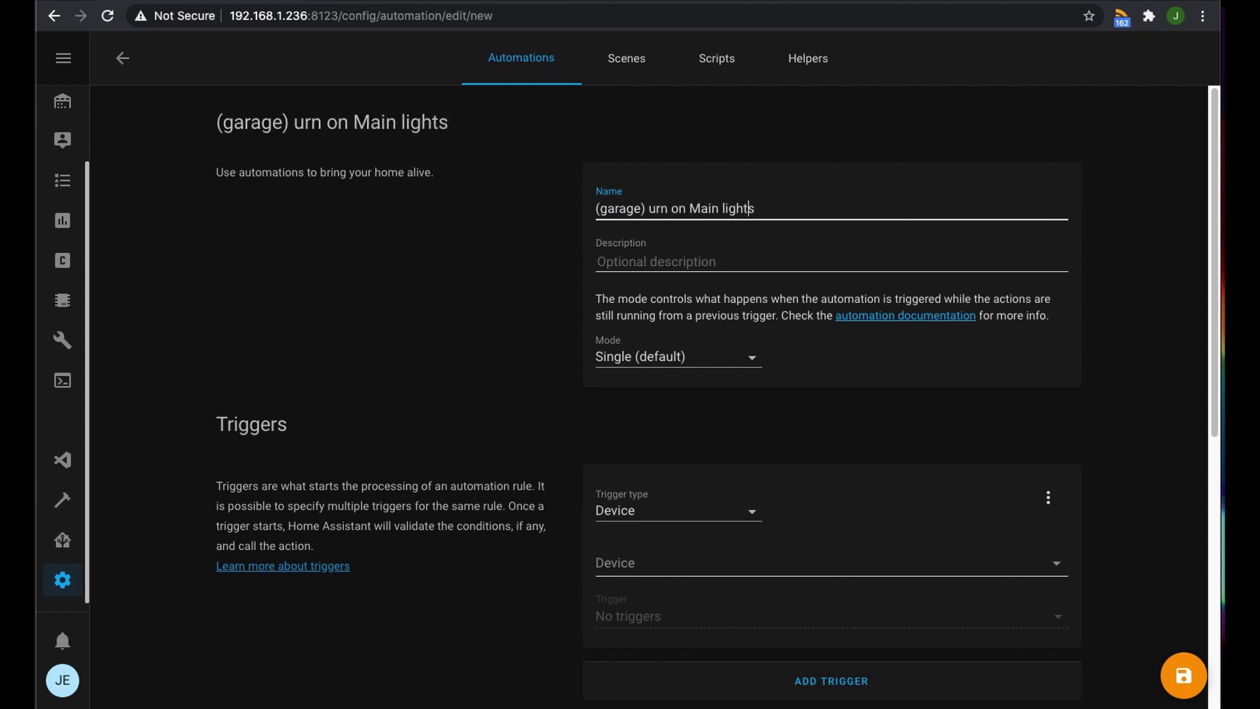
{"action": "key", "text": "Left"}
{"action": "key", "text": "Left"}
{"action": "type", "text": "T"}
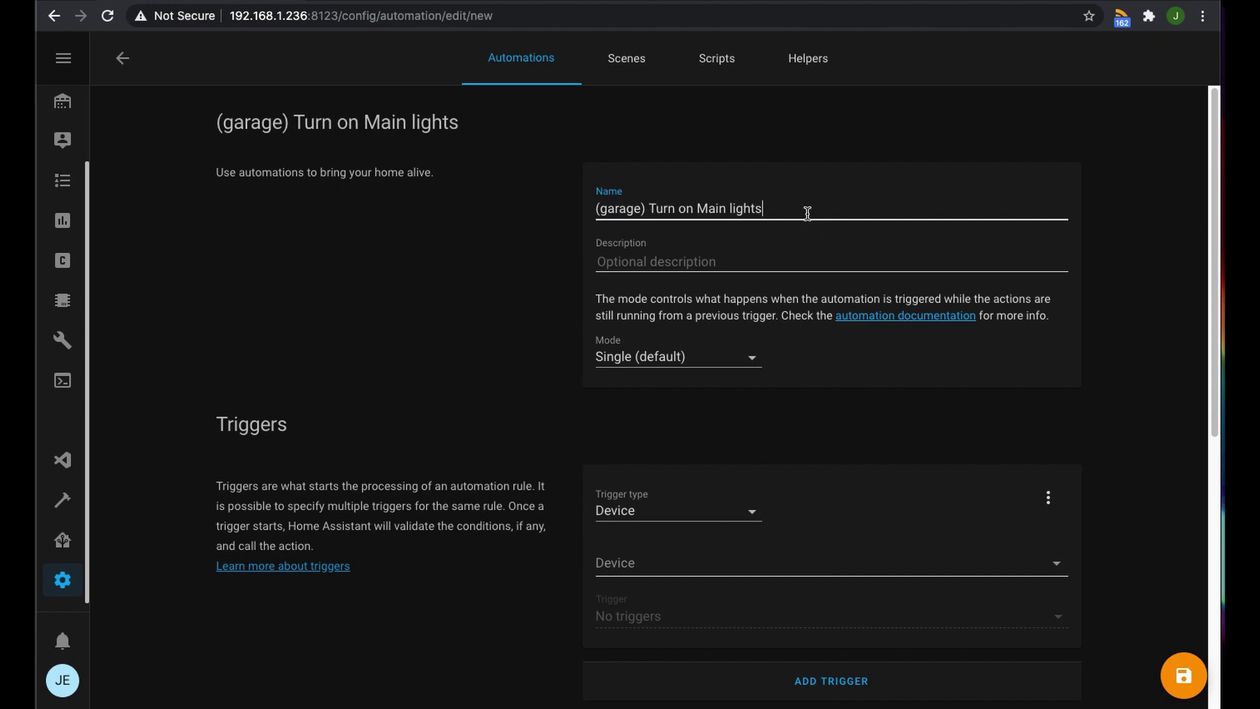
Describe the automation as "Turn on main lights for 1 min" and set its mode to Restart
{"action": "left_click", "coordinate": [716, 264]}
{"action": "type", "text": "Turn "}
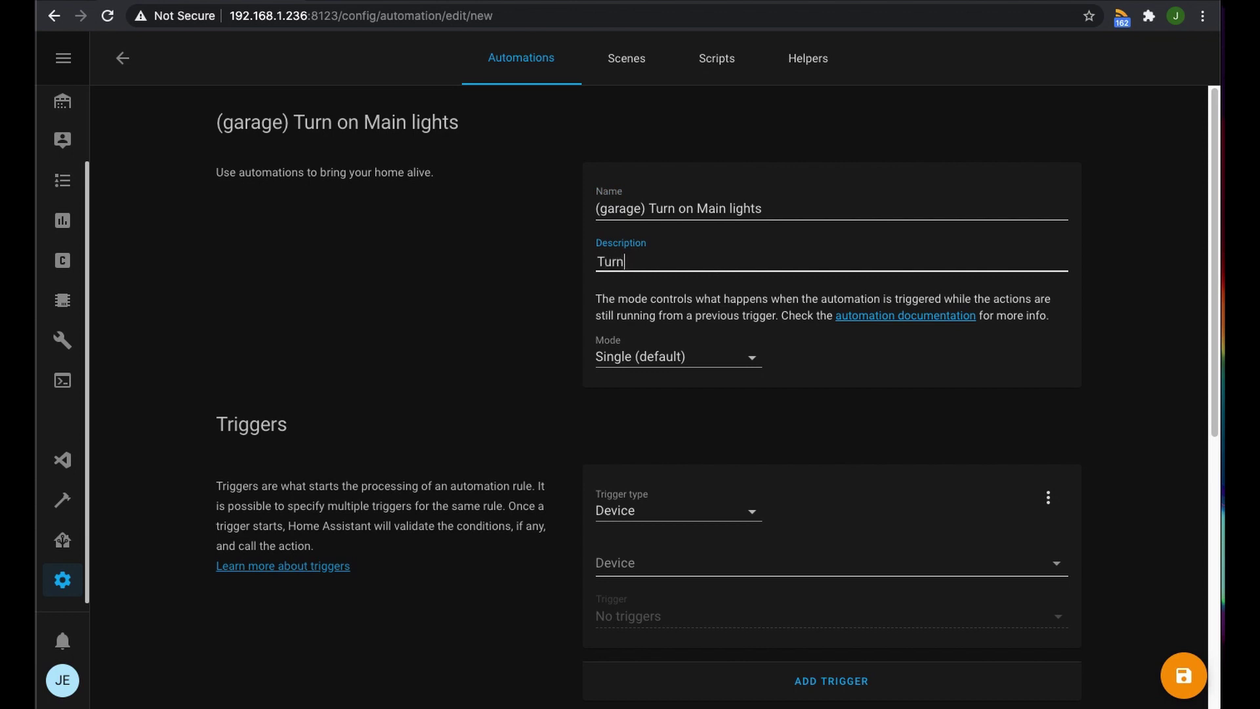
{"action": "type", "text": "on main lights for 1 min"}
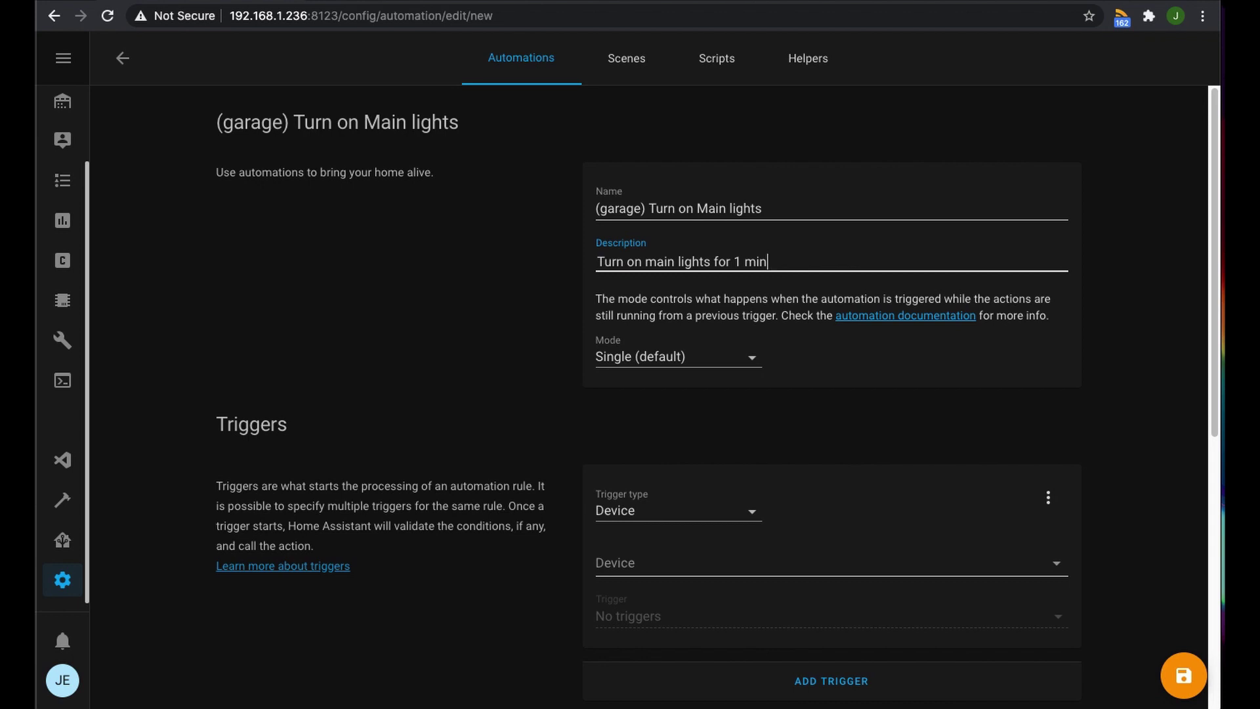
{"action": "left_click", "coordinate": [713, 362]}
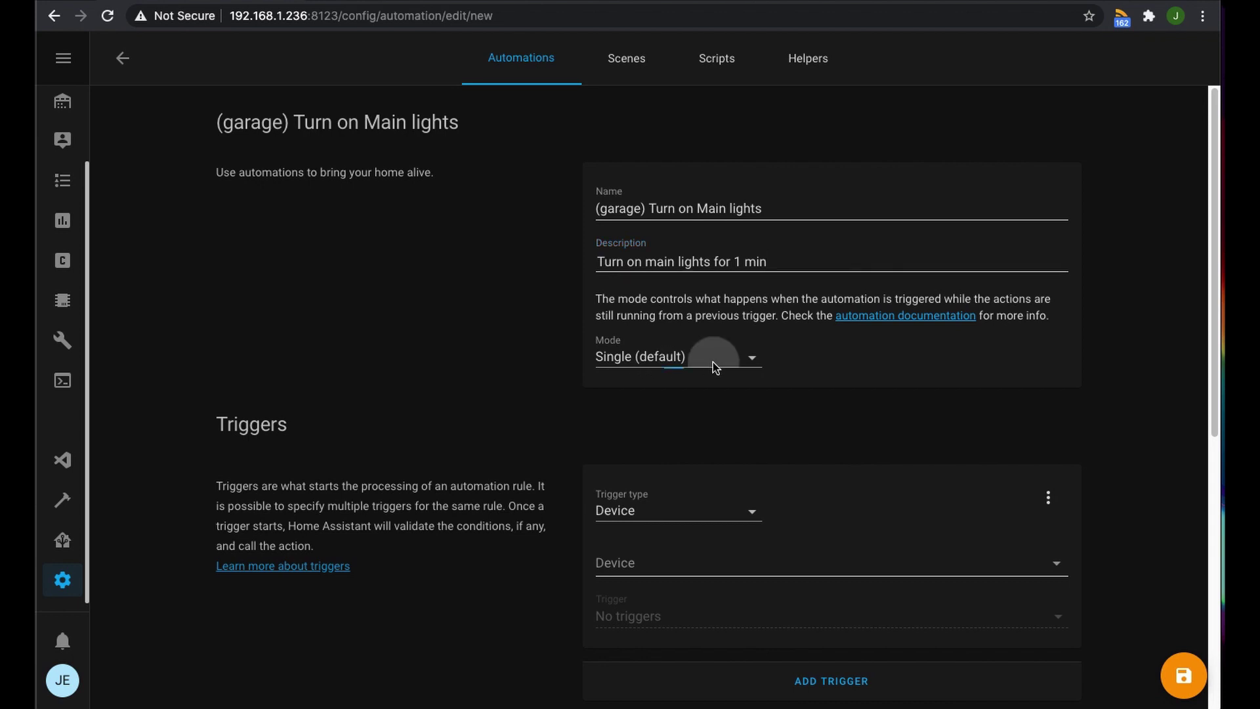
{"action": "left_click", "coordinate": [680, 398]}
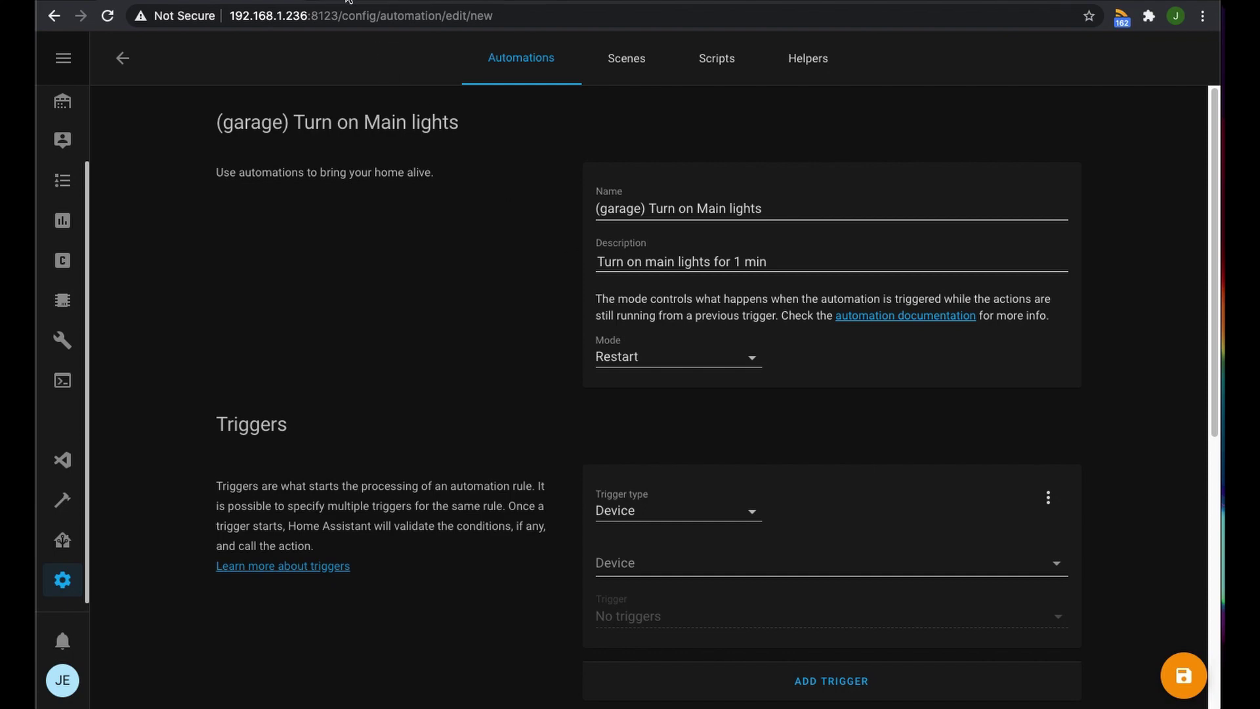
Examine the running modes table, diagram and max parameter in the Home Assistant release-113 blog post, and return to the automation editor
{"action": "left_click", "coordinate": [376, 1]}
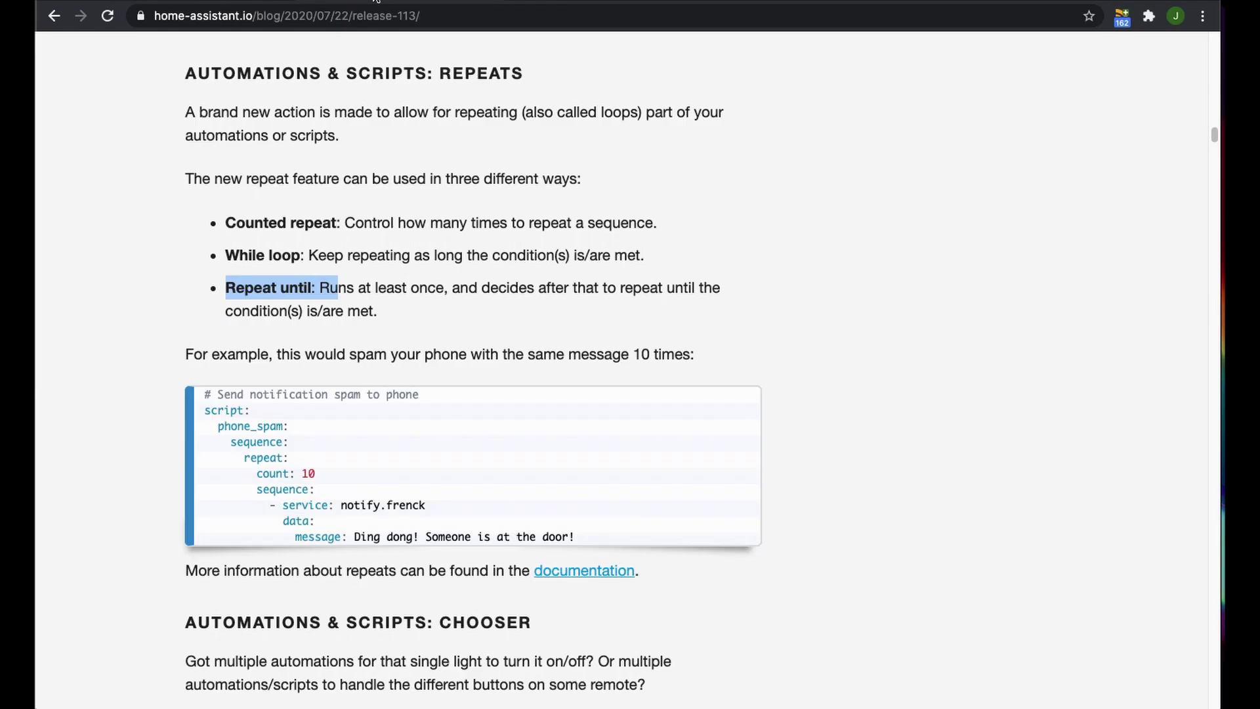
{"action": "scroll", "coordinate": [348, 250], "scroll_direction": "up", "scroll_amount": 4}
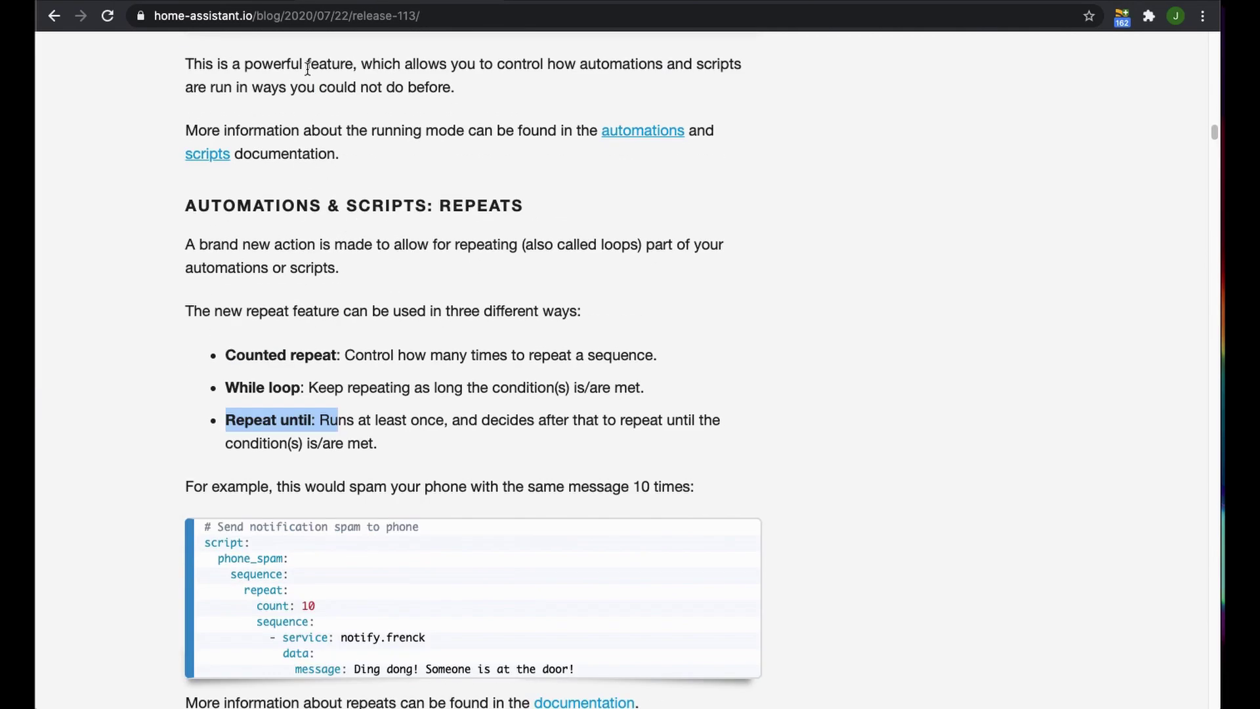
{"action": "scroll", "coordinate": [358, 245], "scroll_direction": "down", "scroll_amount": 1}
{"action": "scroll", "coordinate": [355, 269], "scroll_direction": "up", "scroll_amount": 20}
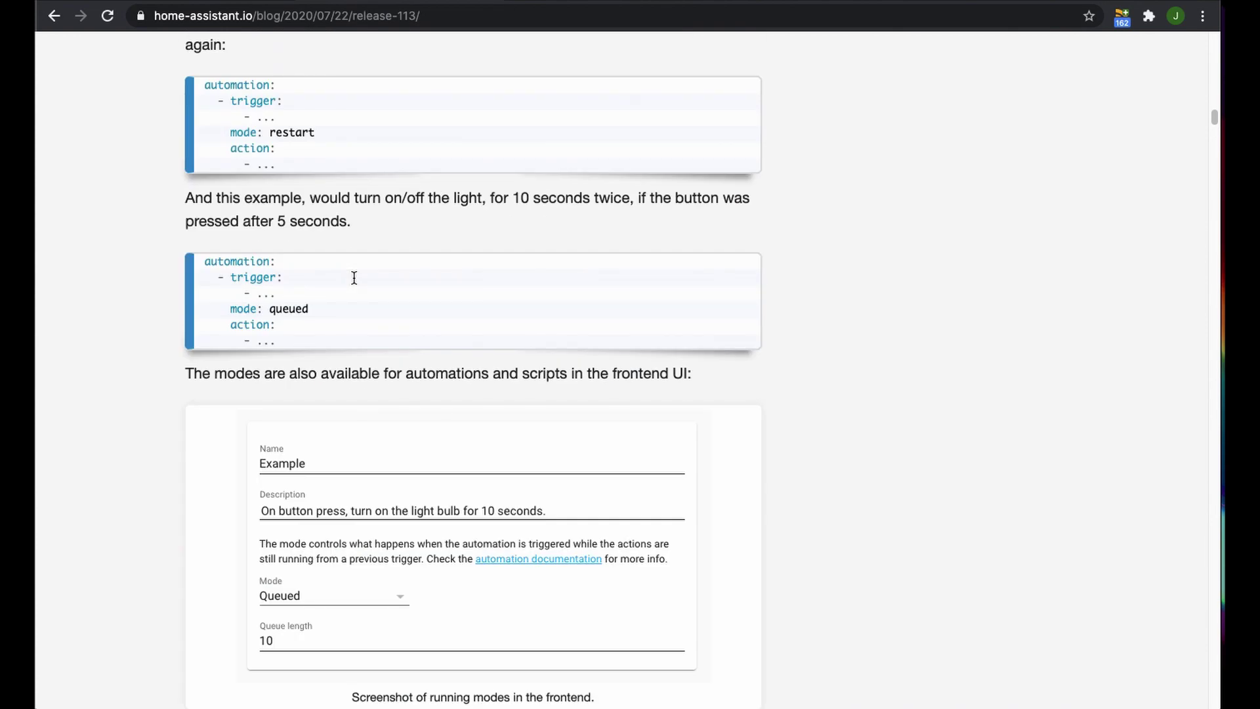
{"action": "scroll", "coordinate": [354, 278], "scroll_direction": "up", "scroll_amount": 15}
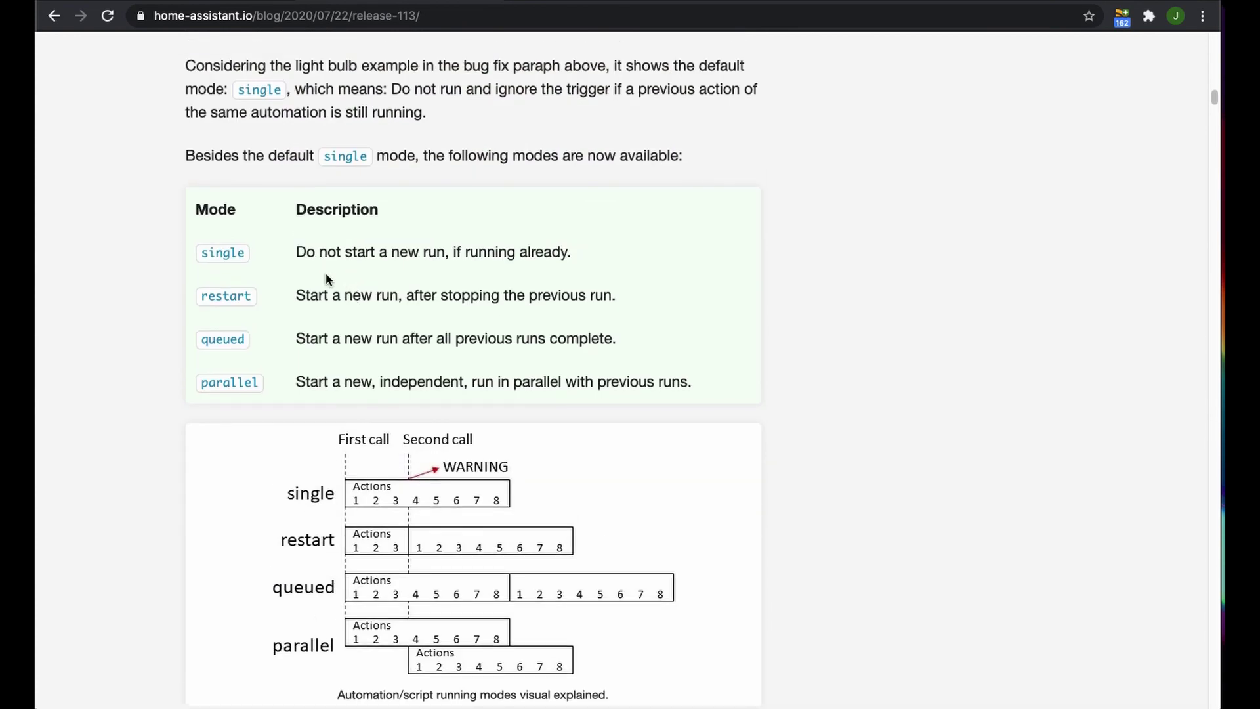
{"action": "scroll", "coordinate": [325, 273], "scroll_direction": "up", "scroll_amount": 3}
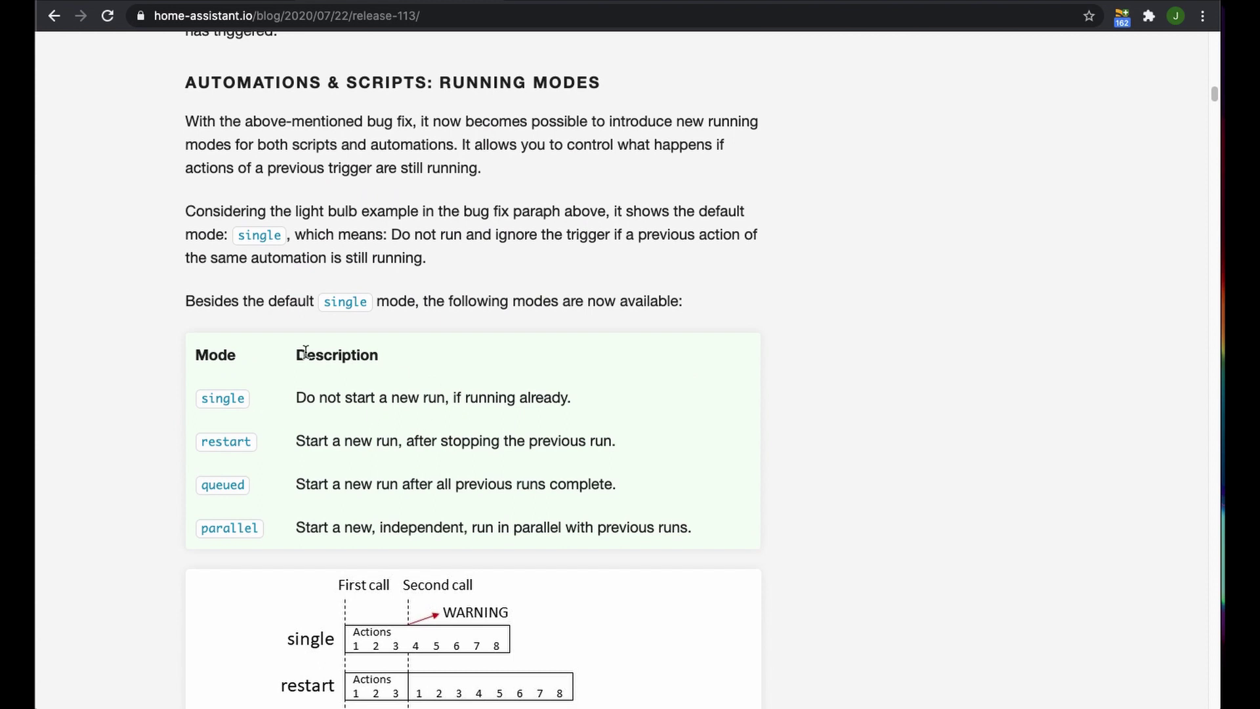
{"action": "scroll", "coordinate": [313, 411], "scroll_direction": "up", "scroll_amount": 1}
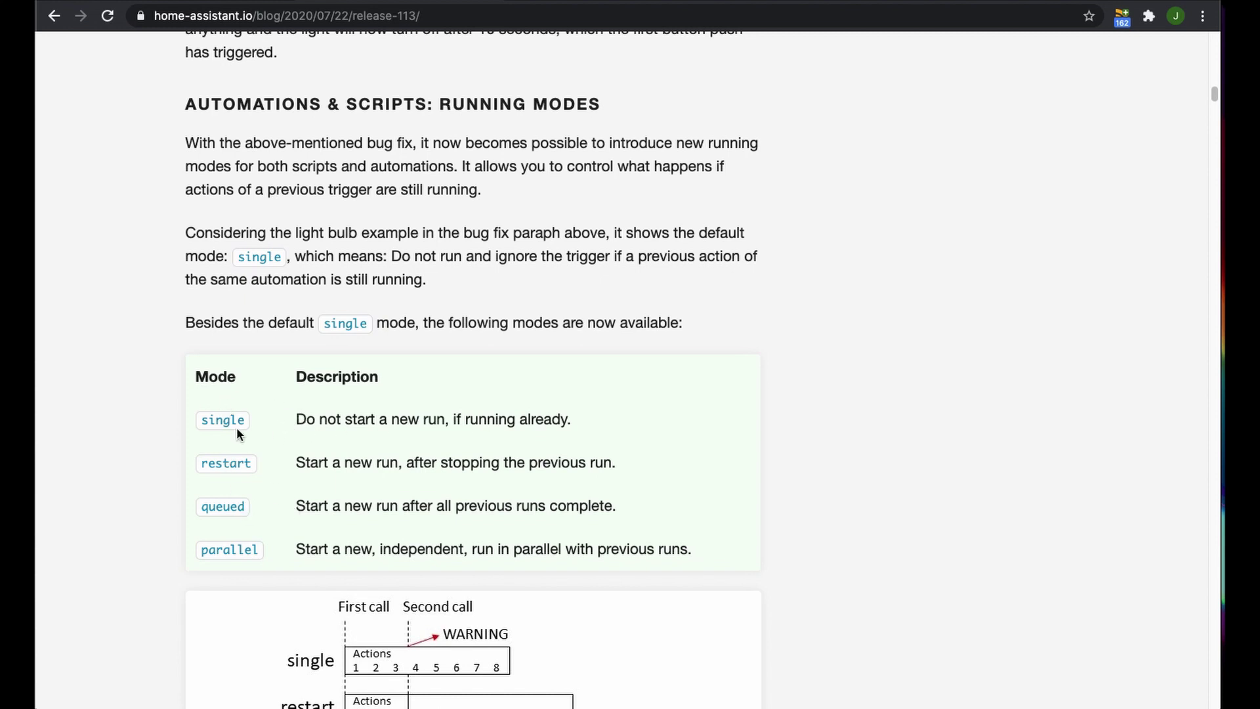
{"action": "scroll", "coordinate": [293, 432], "scroll_direction": "down", "scroll_amount": 3}
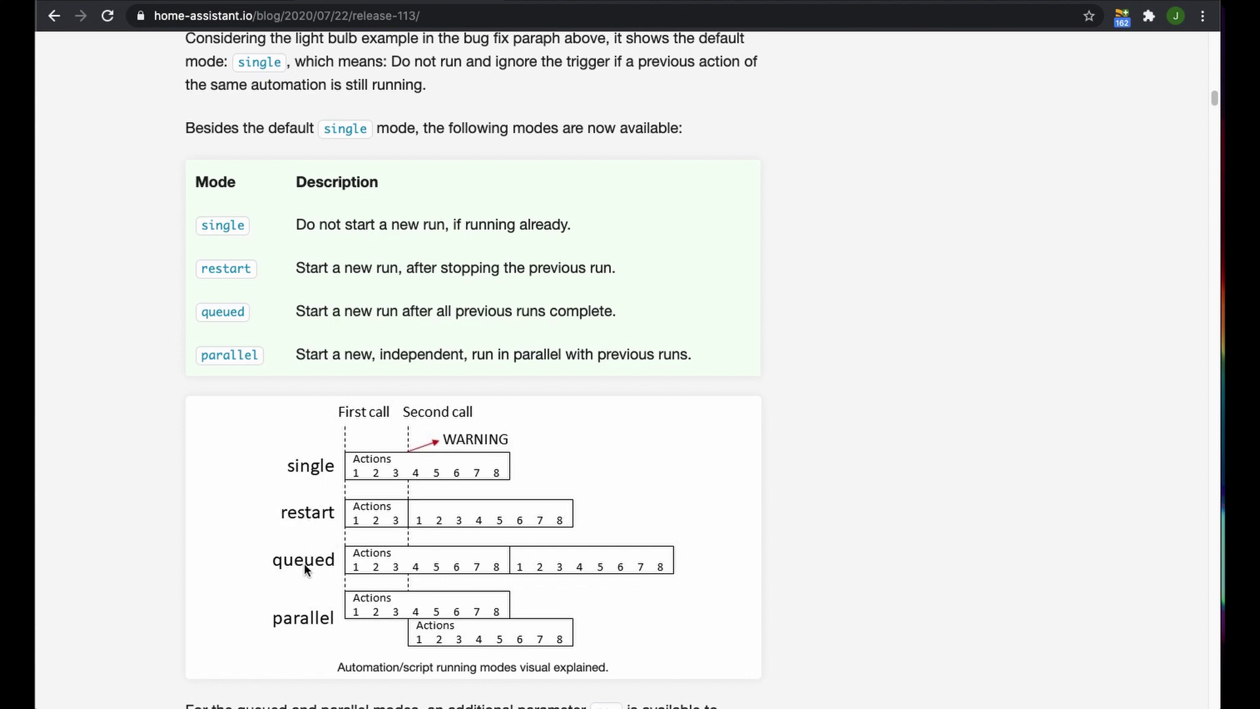
{"action": "scroll", "coordinate": [302, 558], "scroll_direction": "down", "scroll_amount": 1}
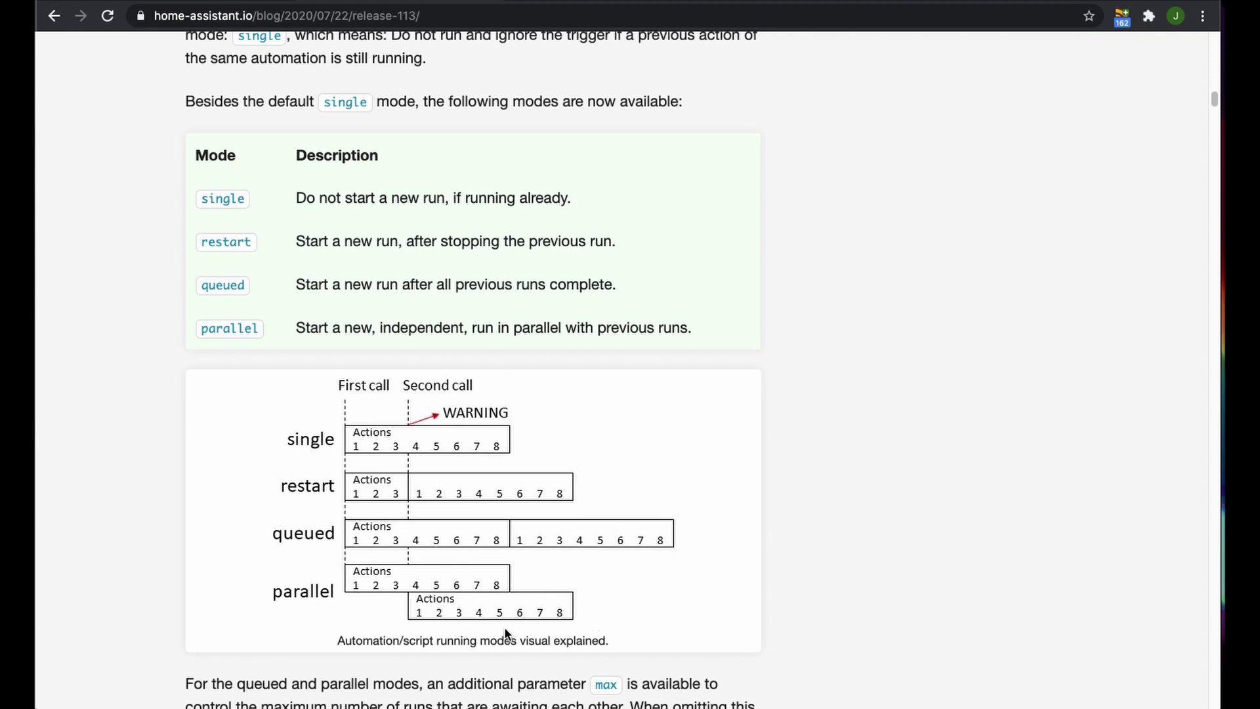
{"action": "scroll", "coordinate": [386, 555], "scroll_direction": "down", "scroll_amount": 1}
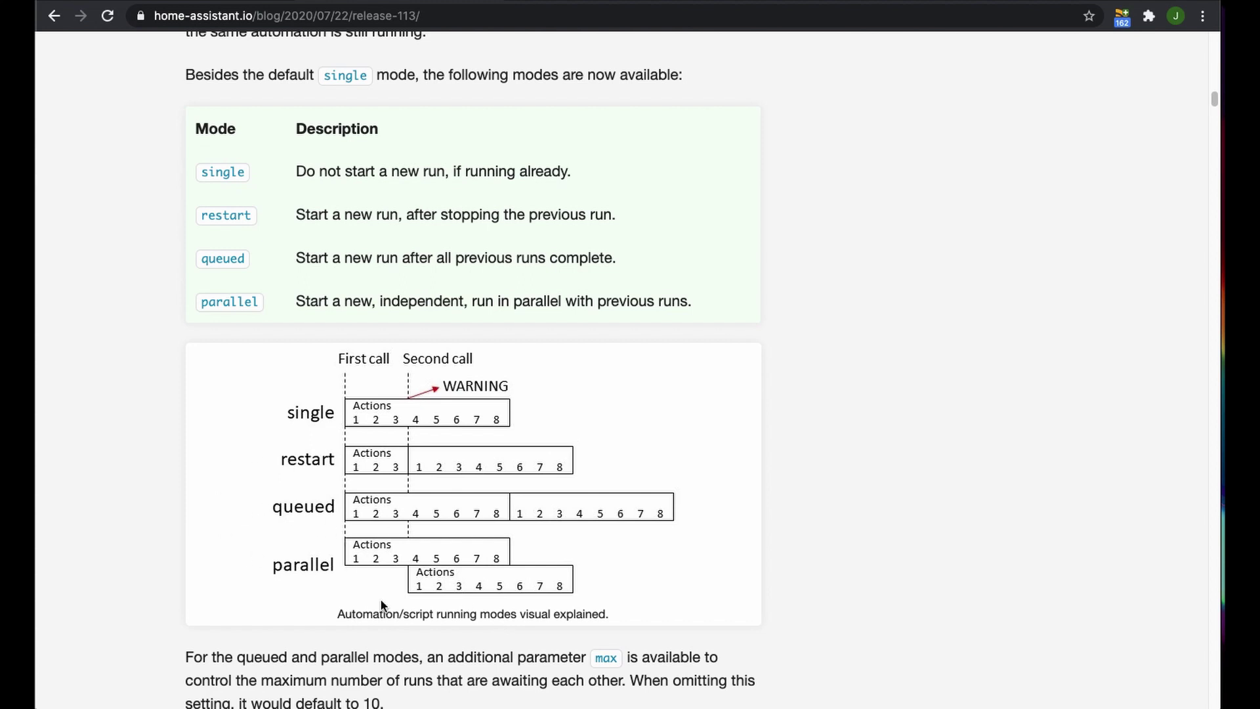
{"action": "scroll", "coordinate": [505, 577], "scroll_direction": "down", "scroll_amount": 1}
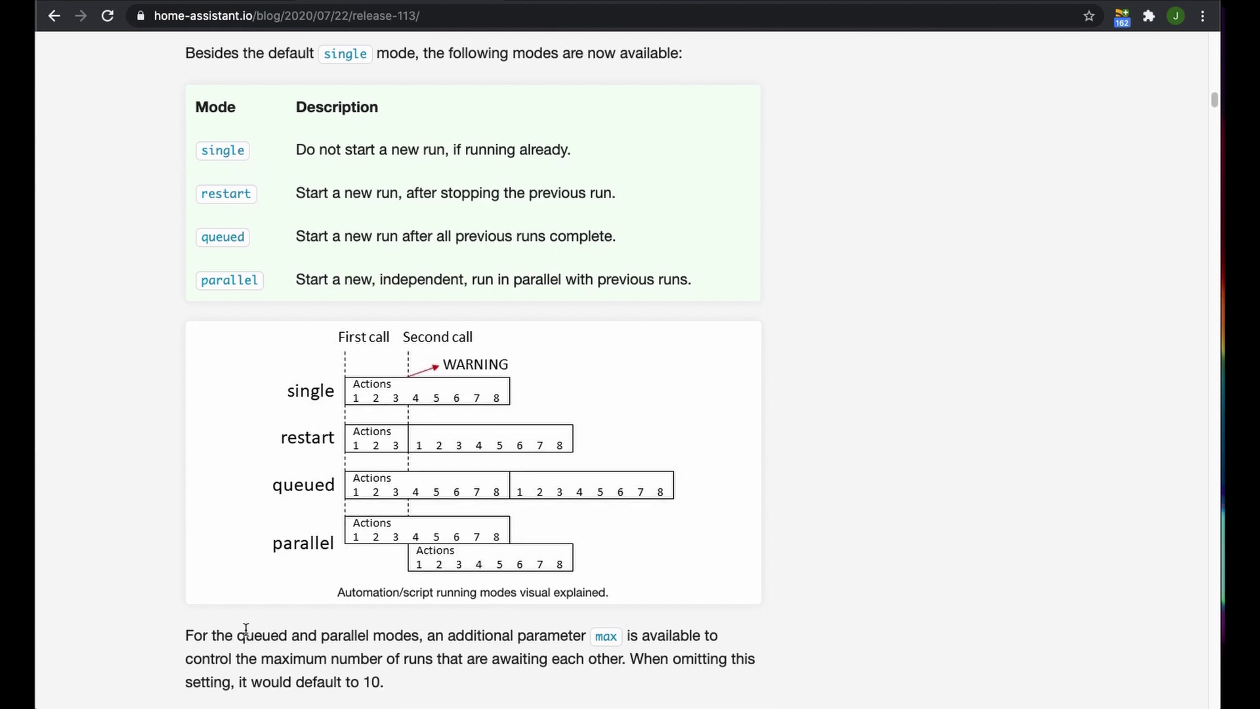
{"action": "scroll", "coordinate": [248, 630], "scroll_direction": "down", "scroll_amount": 1}
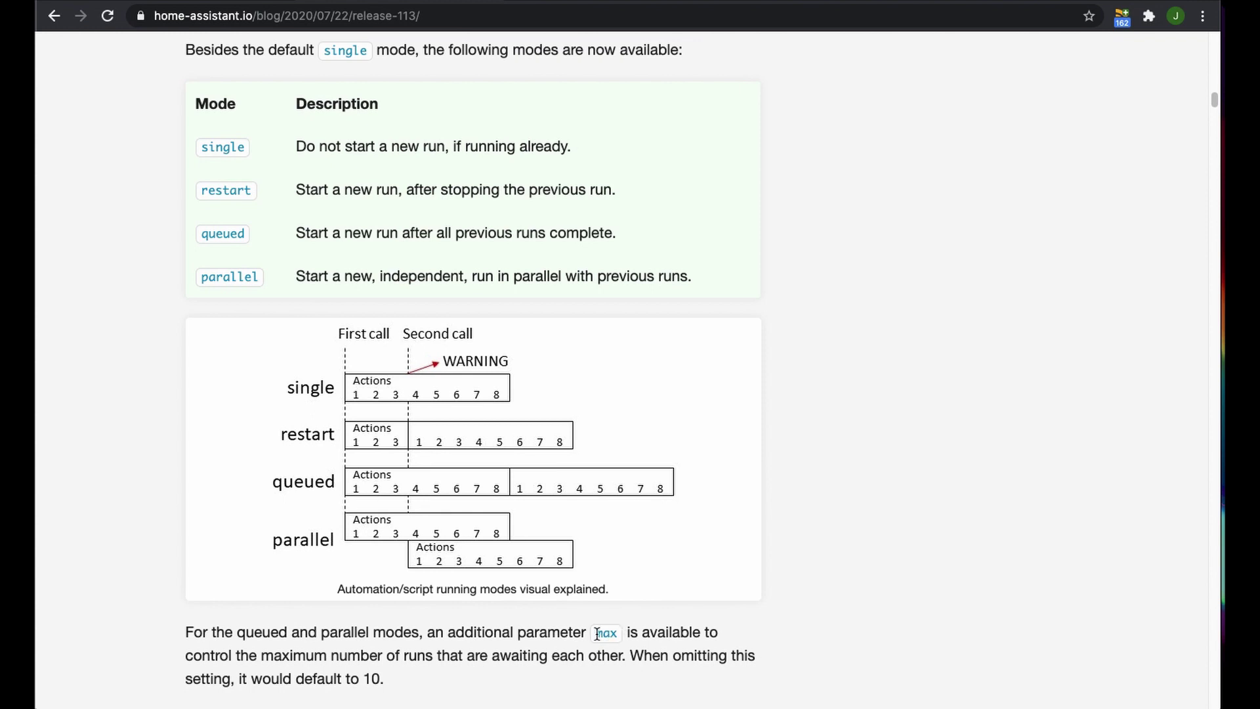
{"action": "scroll", "coordinate": [531, 607], "scroll_direction": "down", "scroll_amount": 1}
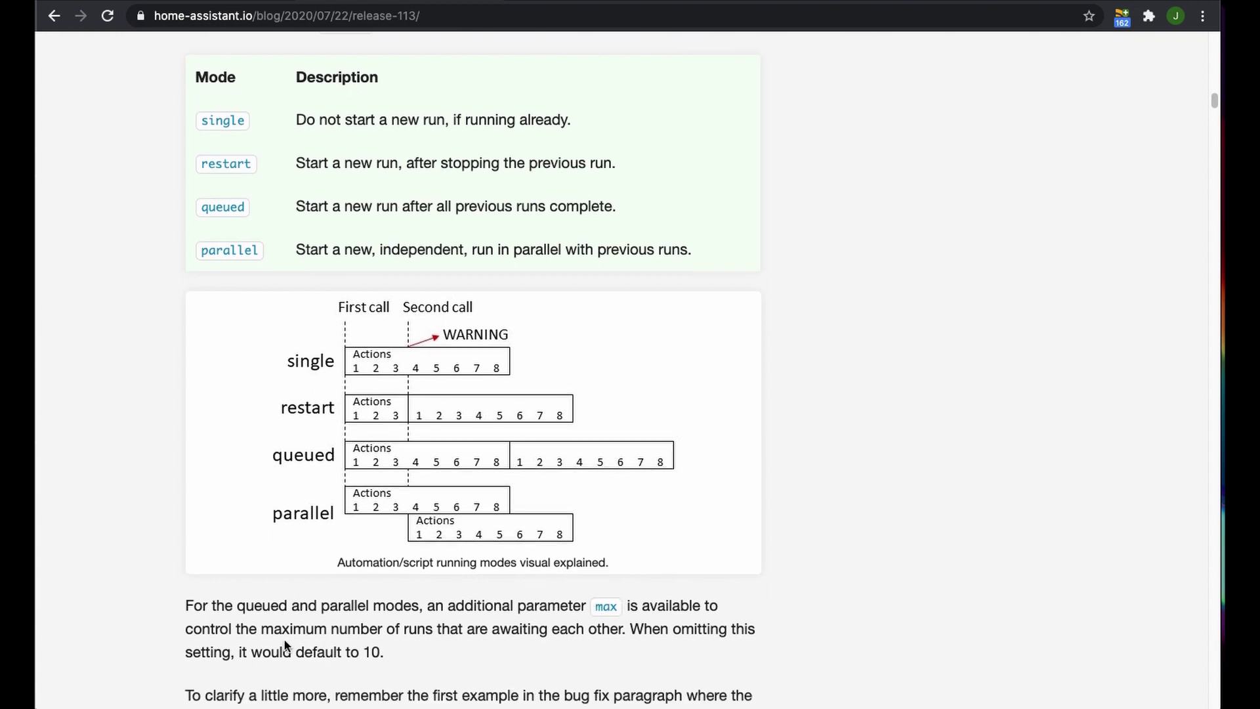
{"action": "left_click_drag", "start_coordinate": [380, 652], "coordinate": [292, 652]}
{"action": "left_click", "coordinate": [451, 642]}
{"action": "scroll", "coordinate": [450, 642], "scroll_direction": "up", "scroll_amount": 2}
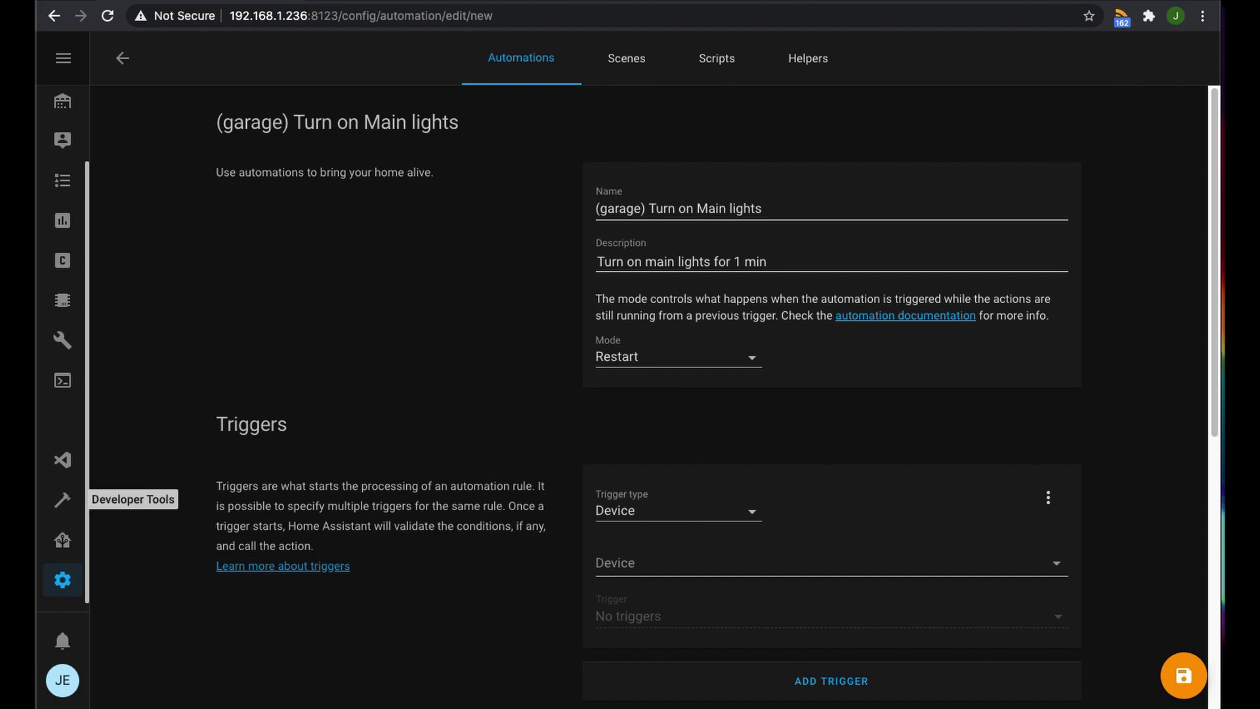
{"action": "left_click_drag", "start_coordinate": [380, 115], "coordinate": [374, 116]}
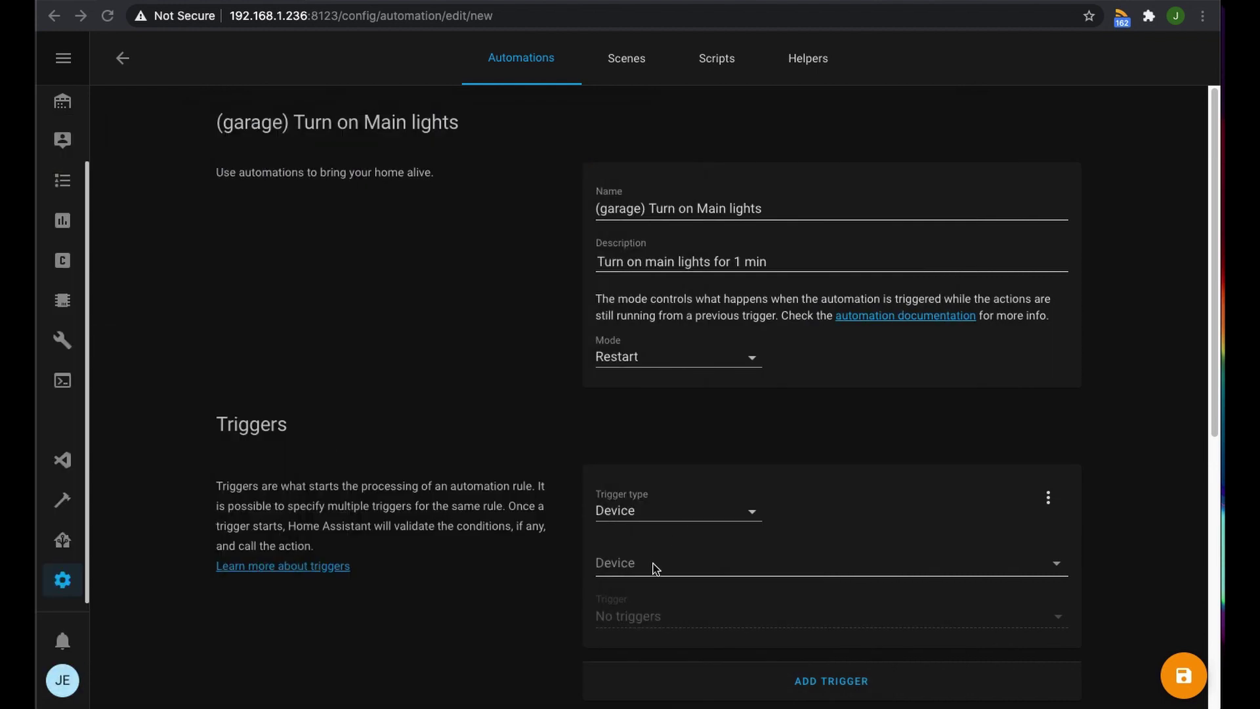
Configure the automation's first trigger as a State trigger for binary_sensor.scullery_door changing to "on"
{"action": "left_click", "coordinate": [660, 513]}
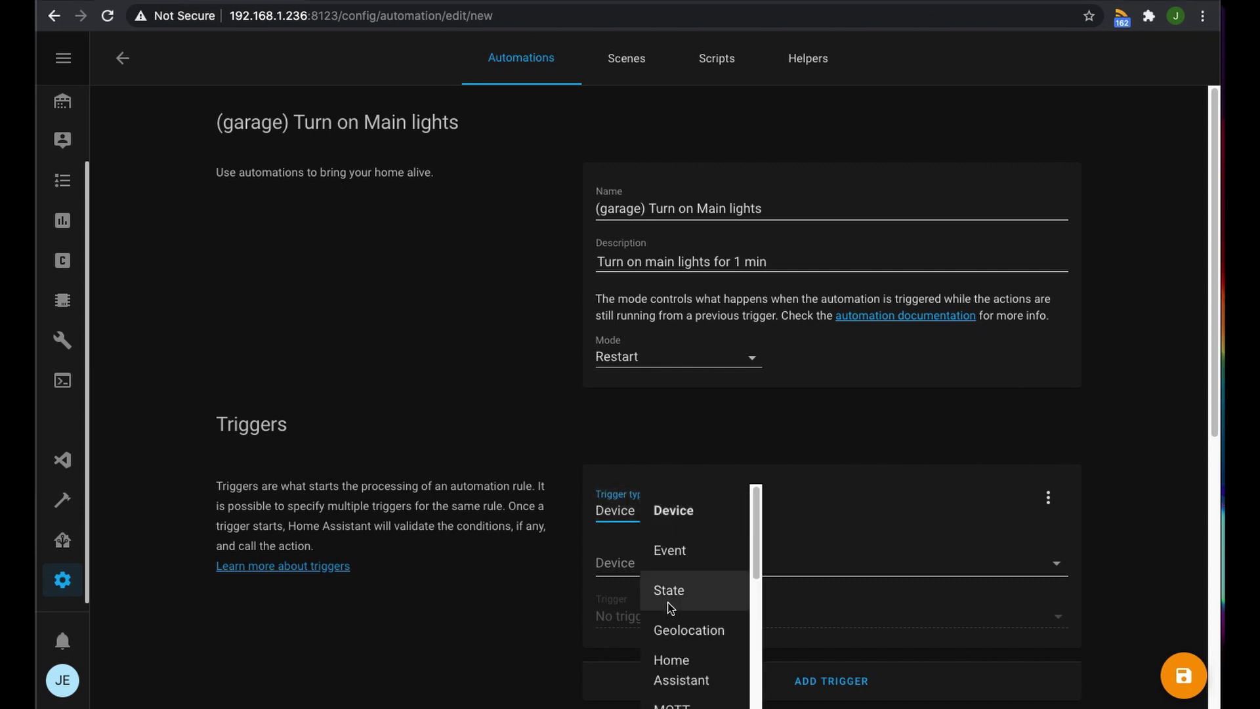
{"action": "left_click", "coordinate": [670, 604]}
{"action": "left_click", "coordinate": [640, 566]}
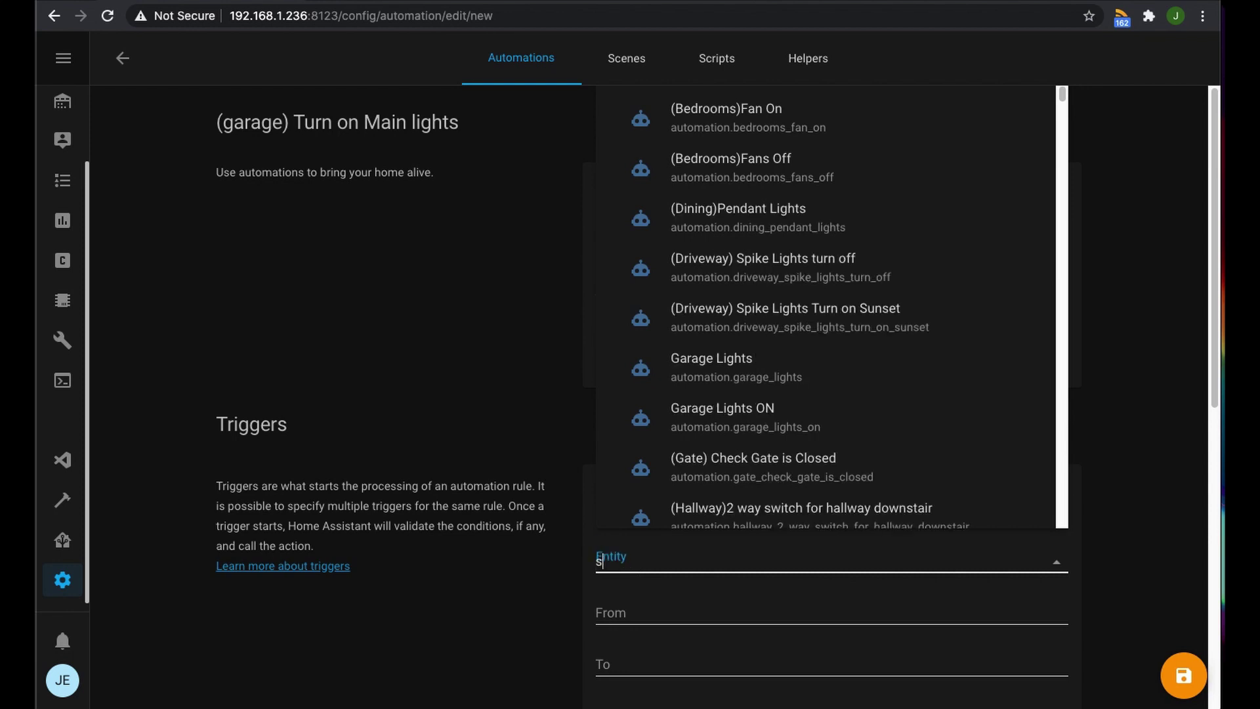
{"action": "type", "text": "scull"}
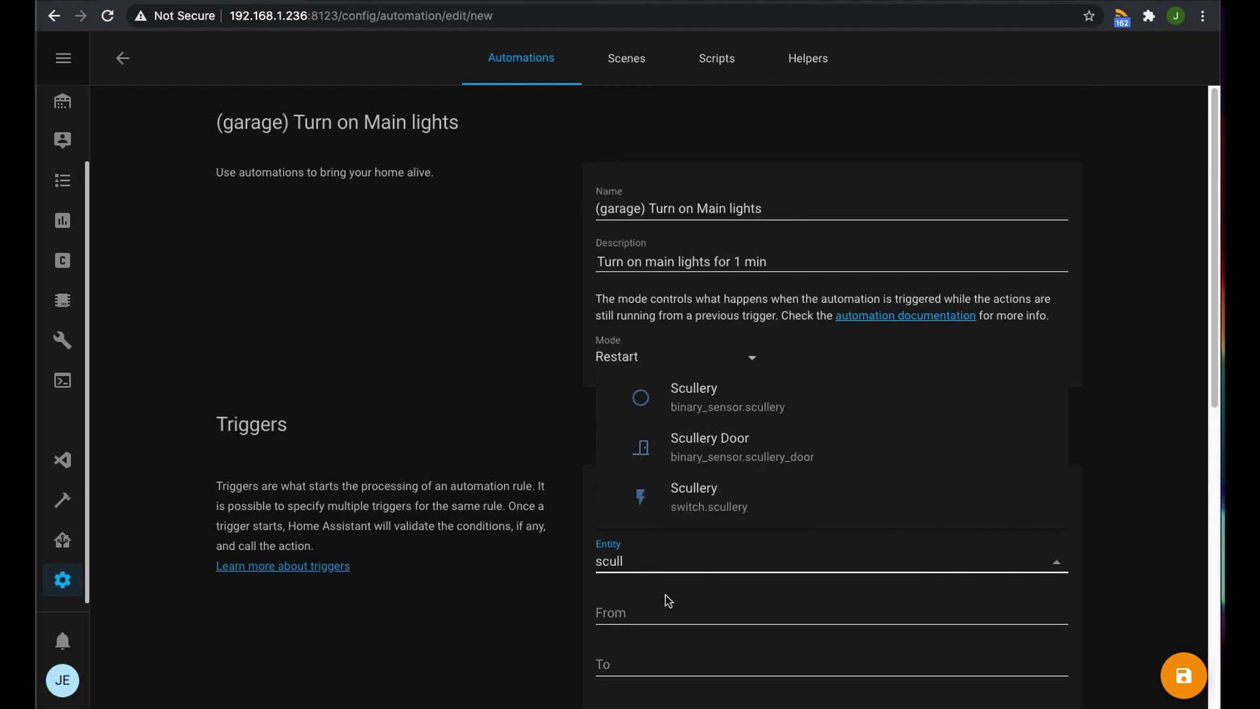
{"action": "left_click", "coordinate": [780, 460]}
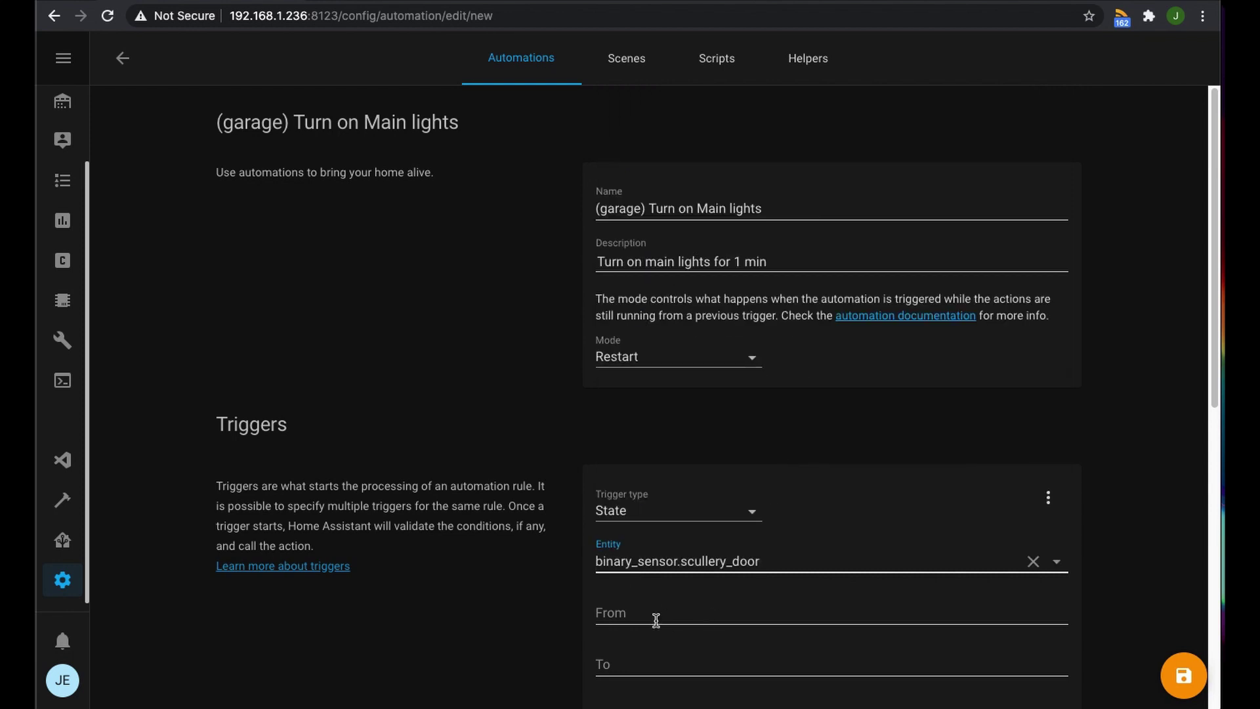
{"action": "scroll", "coordinate": [630, 613], "scroll_direction": "down", "scroll_amount": 2}
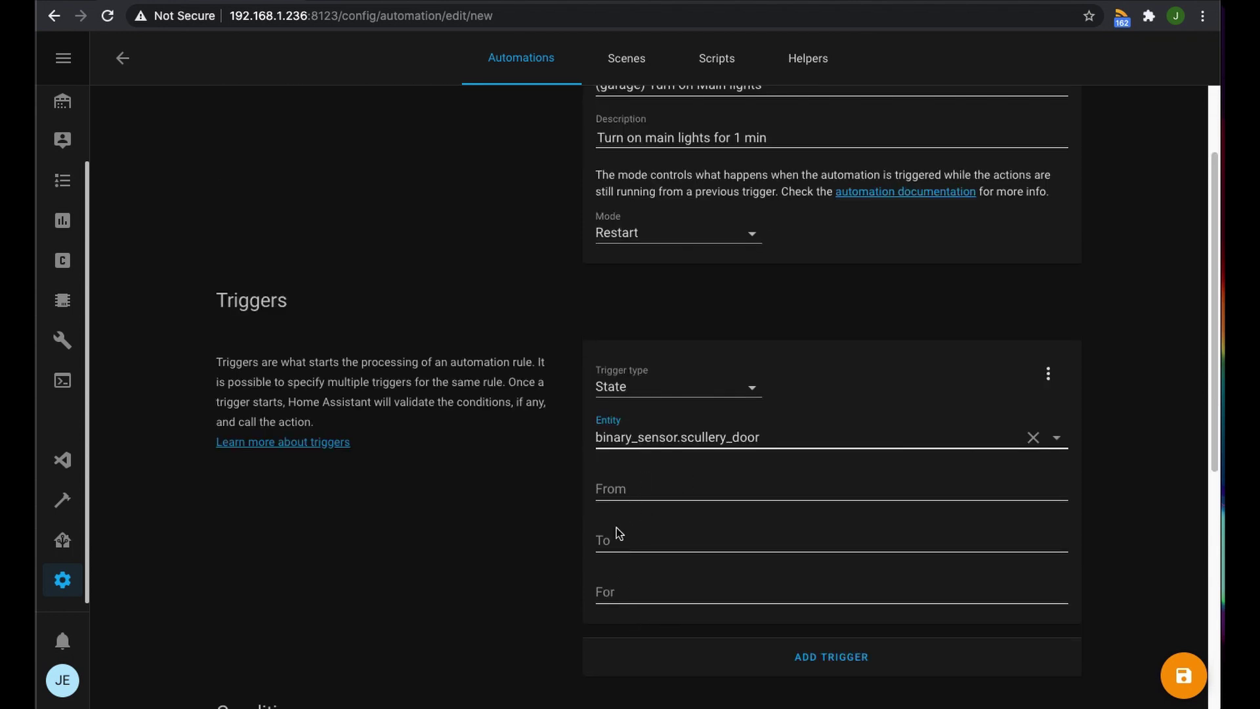
{"action": "left_click", "coordinate": [614, 546]}
{"action": "type", "text": "on"}
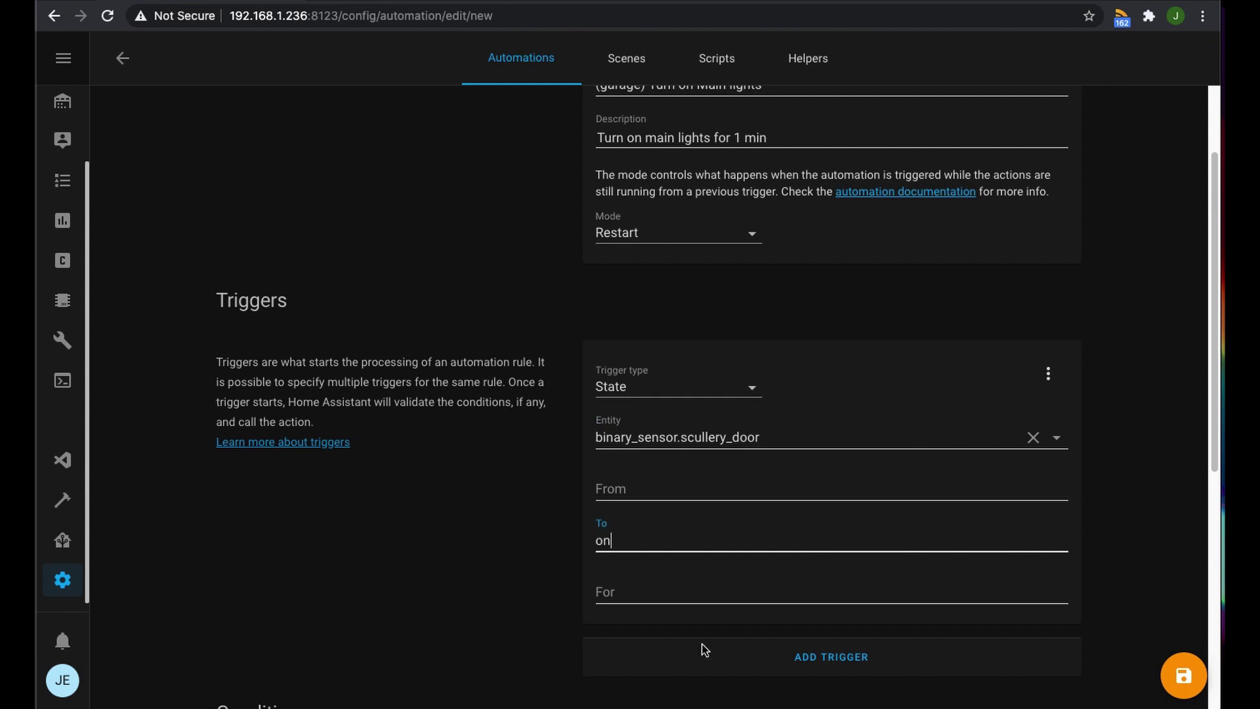
Add a second State trigger for binary_sensor.scullery_door changing to "off"
{"action": "scroll", "coordinate": [755, 622], "scroll_direction": "down", "scroll_amount": 3}
{"action": "left_click", "coordinate": [805, 458]}
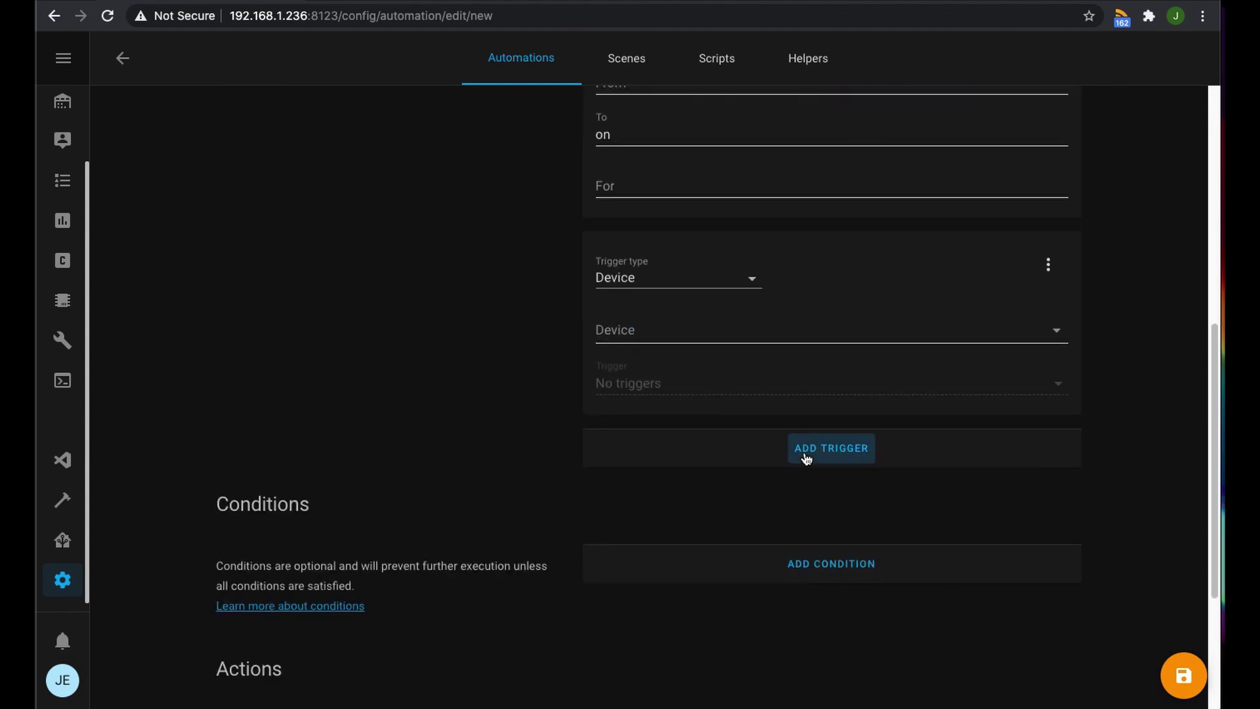
{"action": "scroll", "coordinate": [688, 378], "scroll_direction": "up", "scroll_amount": 4}
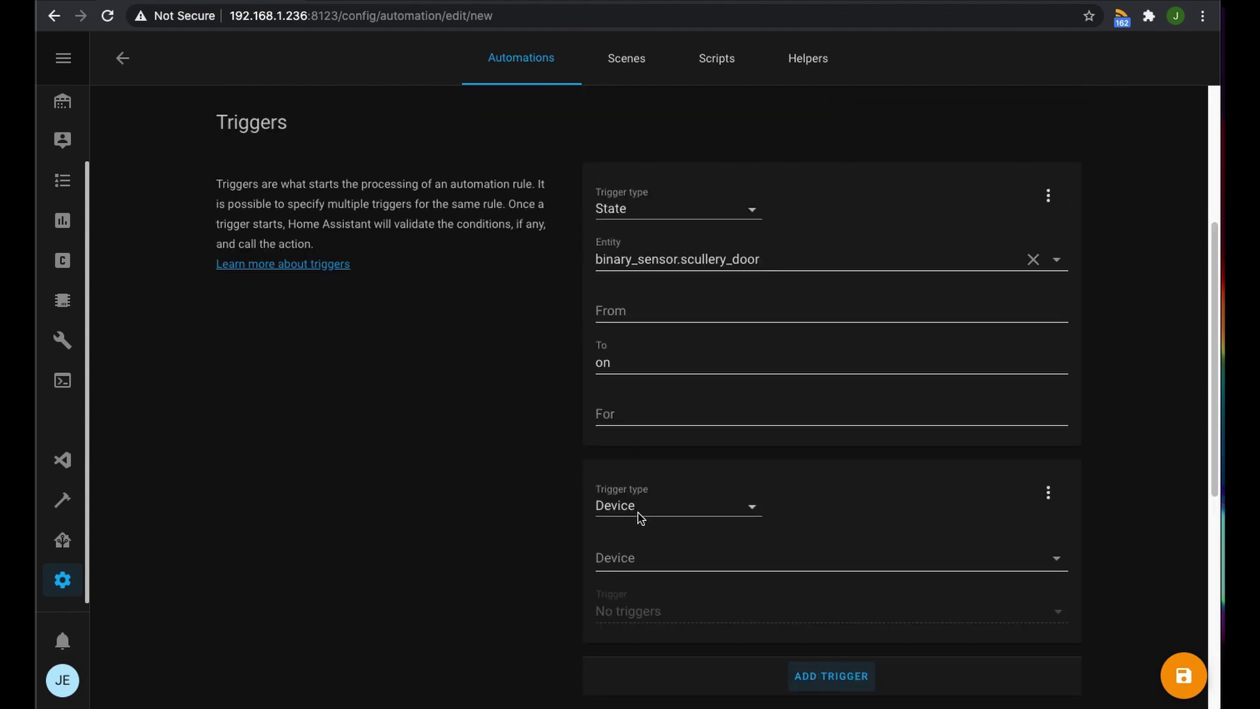
{"action": "left_click", "coordinate": [638, 511]}
{"action": "left_click", "coordinate": [672, 585]}
{"action": "left_click", "coordinate": [630, 556]}
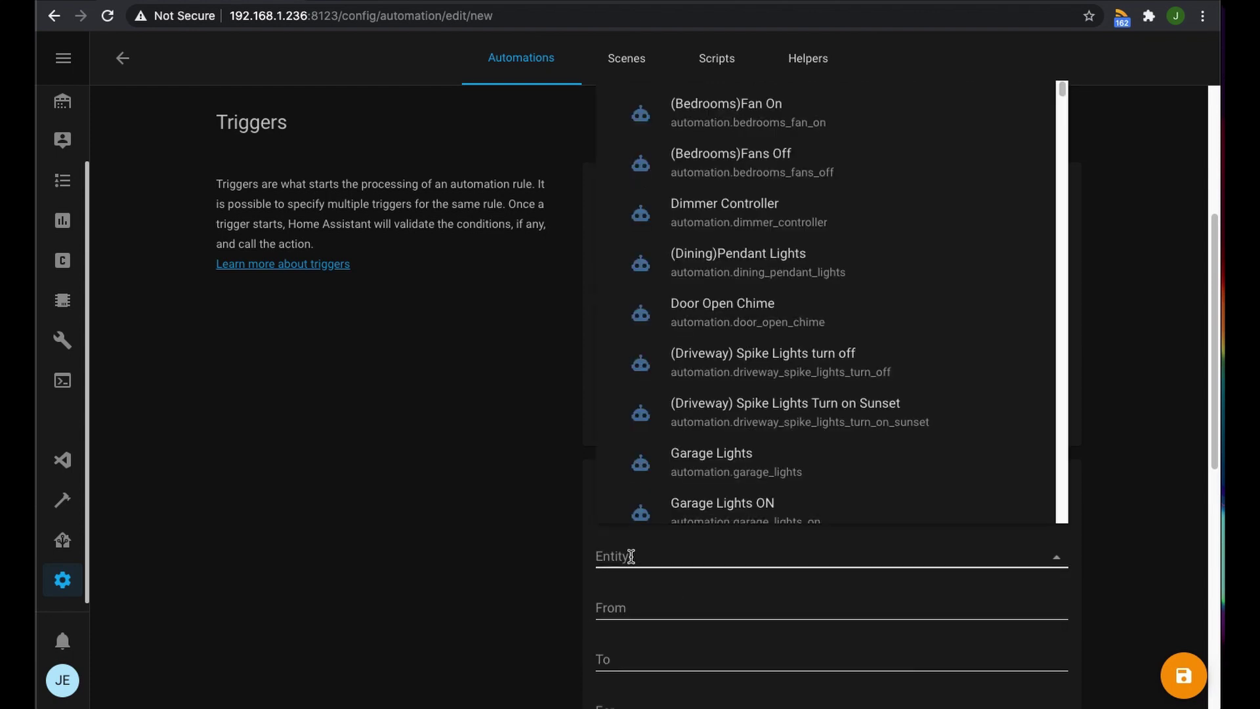
{"action": "type", "text": "scll"}
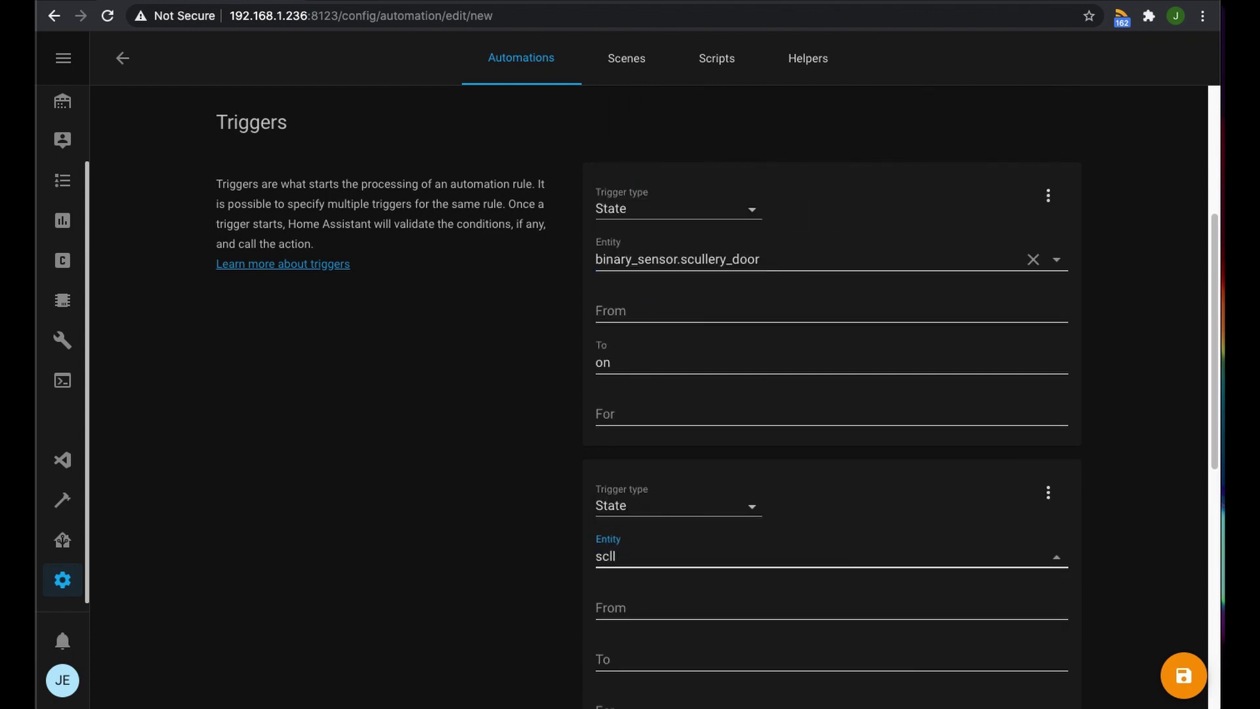
{"action": "key", "text": "BackSpace"}
{"action": "key", "text": "BackSpace"}
{"action": "type", "text": "ull"}
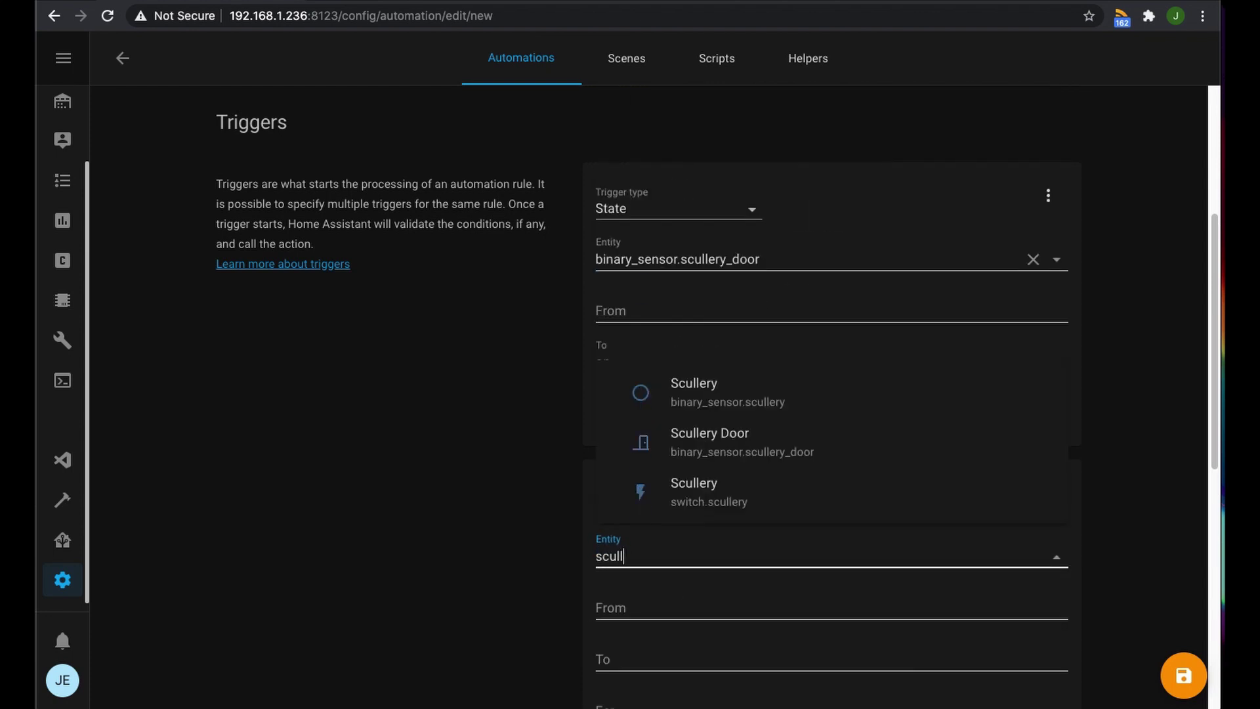
{"action": "left_click", "coordinate": [771, 445]}
{"action": "left_click", "coordinate": [630, 659]}
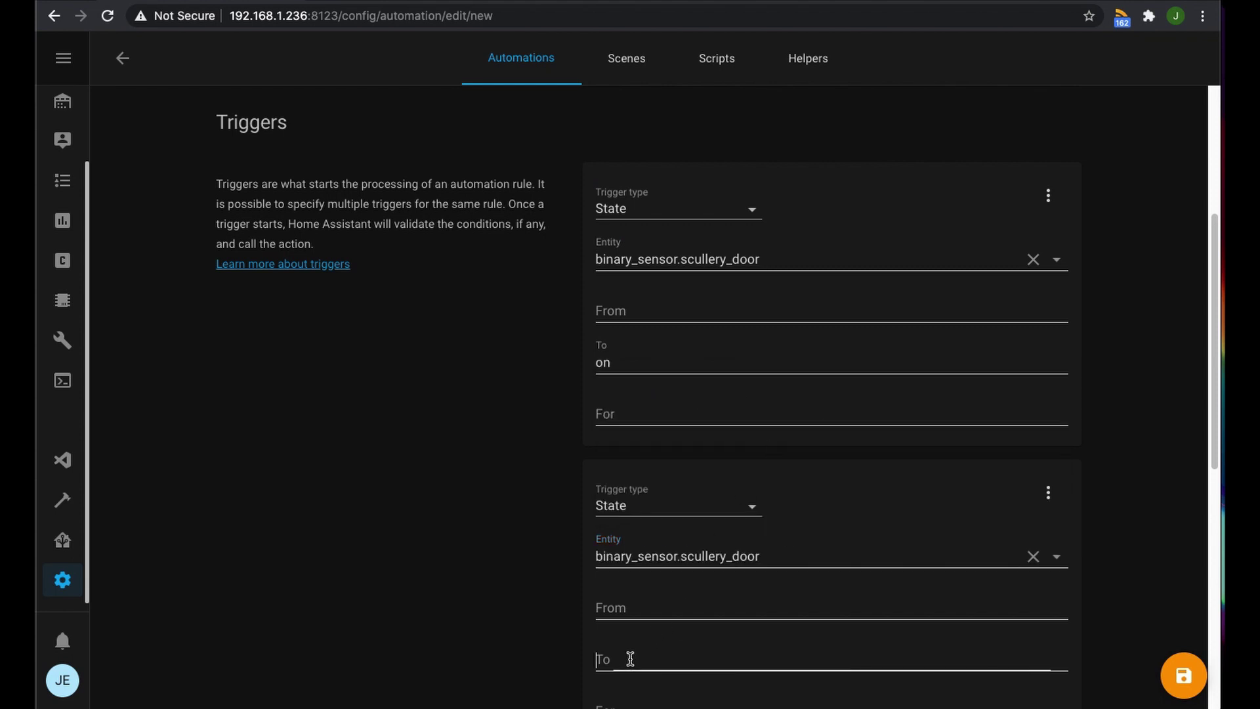
{"action": "type", "text": "off"}
{"action": "scroll", "coordinate": [459, 575], "scroll_direction": "down", "scroll_amount": 4}
{"action": "scroll", "coordinate": [465, 572], "scroll_direction": "up", "scroll_amount": 3}
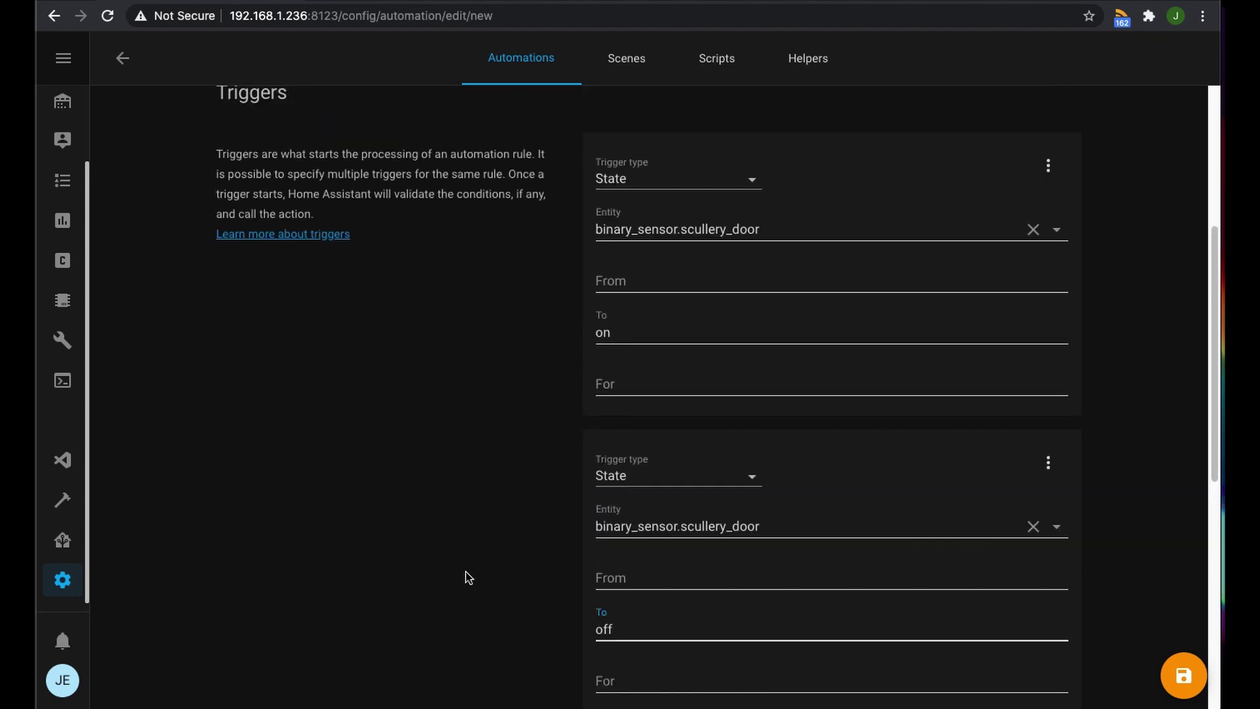
{"action": "scroll", "coordinate": [403, 419], "scroll_direction": "up", "scroll_amount": 1}
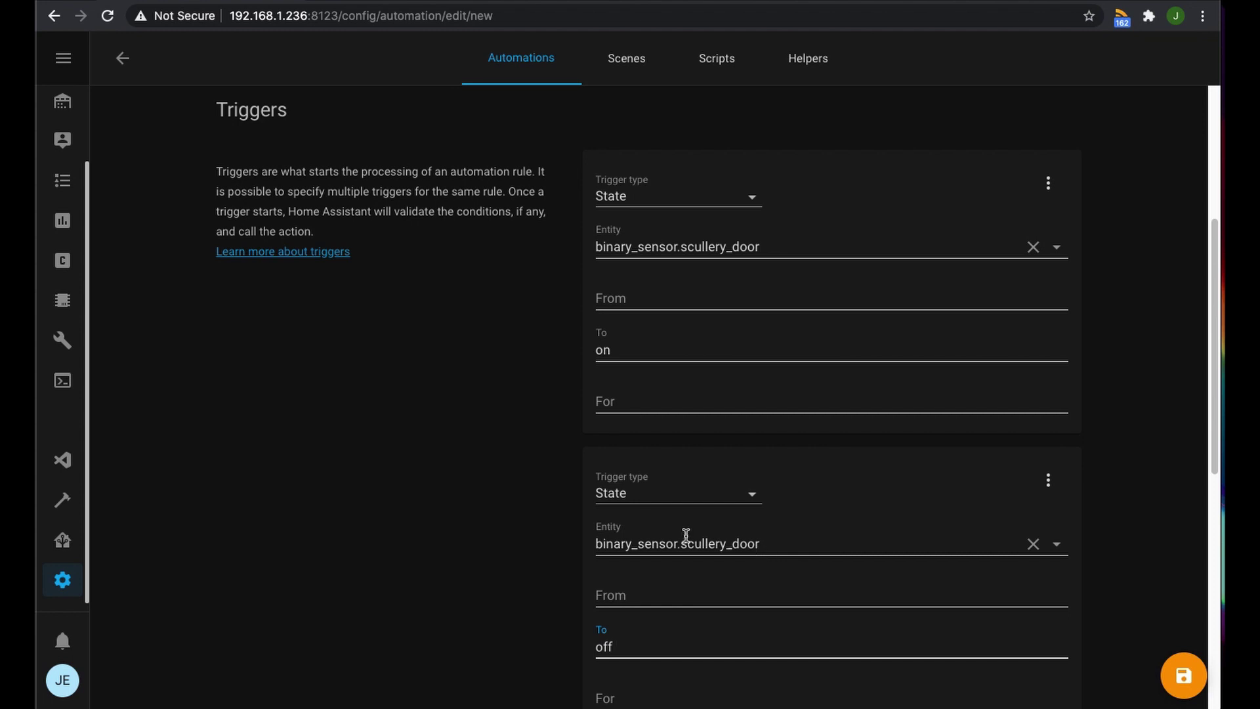
{"action": "scroll", "coordinate": [485, 516], "scroll_direction": "down", "scroll_amount": 4}
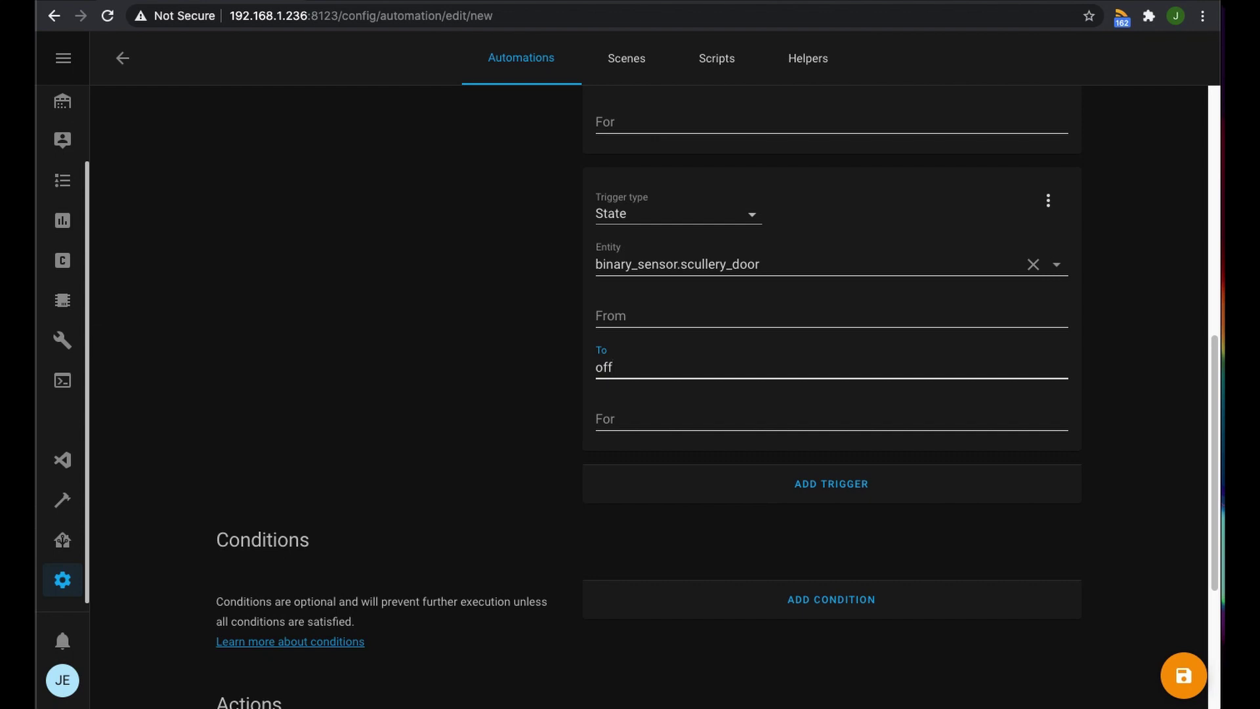
Switch to the Pages planning notes, review the OR conditions listed for Automation 1, and return to the automation editor
{"action": "key", "text": "super+Tab"}
{"action": "left_click_drag", "start_coordinate": [258, 108], "coordinate": [234, 90]}
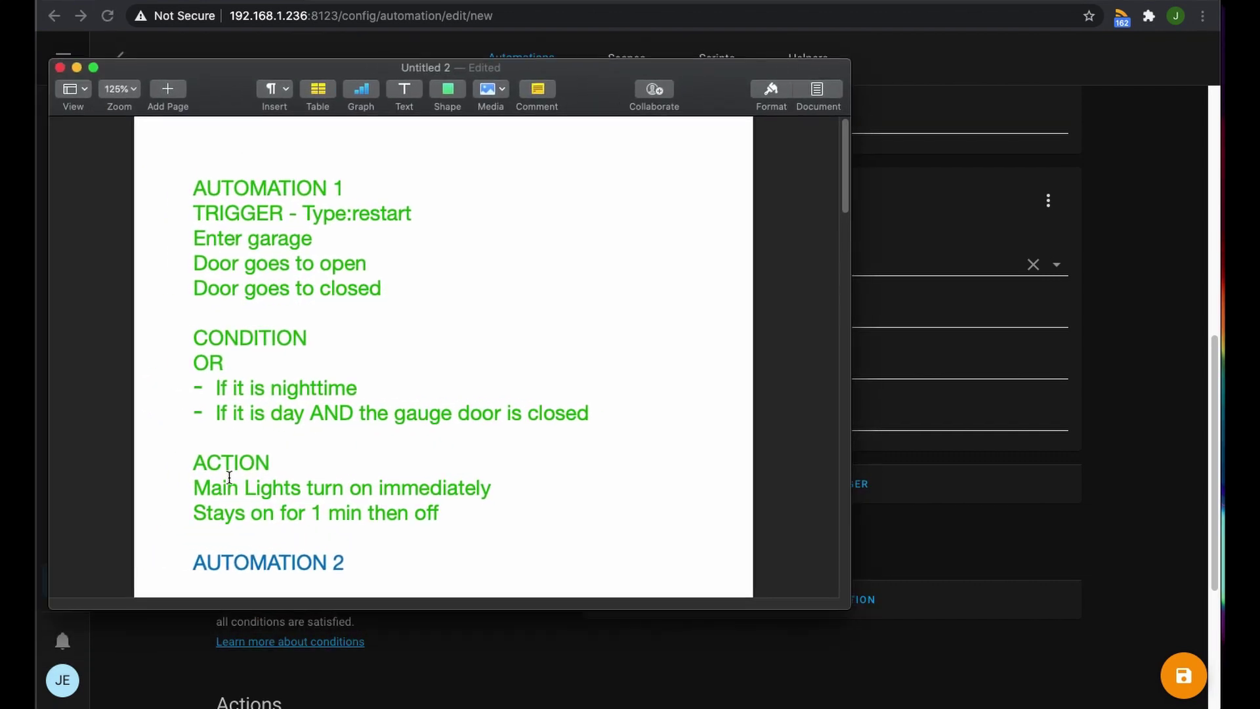
{"action": "left_click_drag", "start_coordinate": [195, 364], "coordinate": [250, 386]}
{"action": "triple_click", "coordinate": [193, 394]}
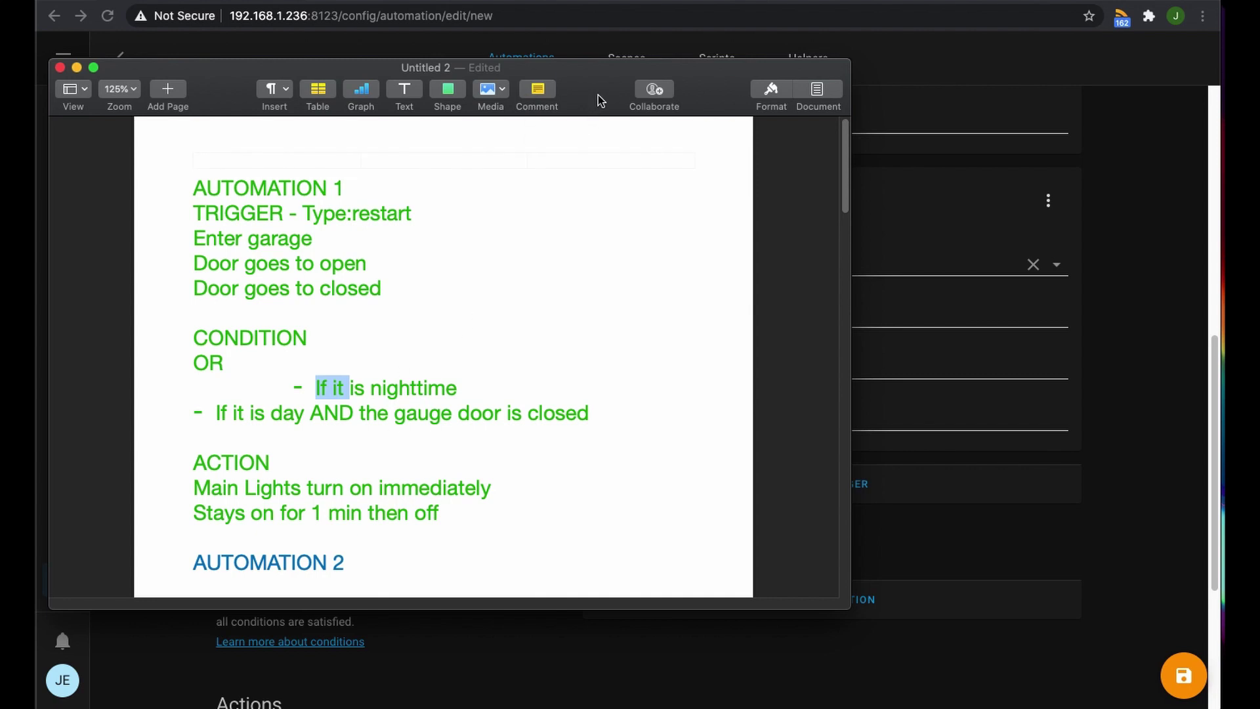
{"action": "left_click_drag", "start_coordinate": [591, 94], "coordinate": [238, 100]}
{"action": "key", "text": "super+Tab"}
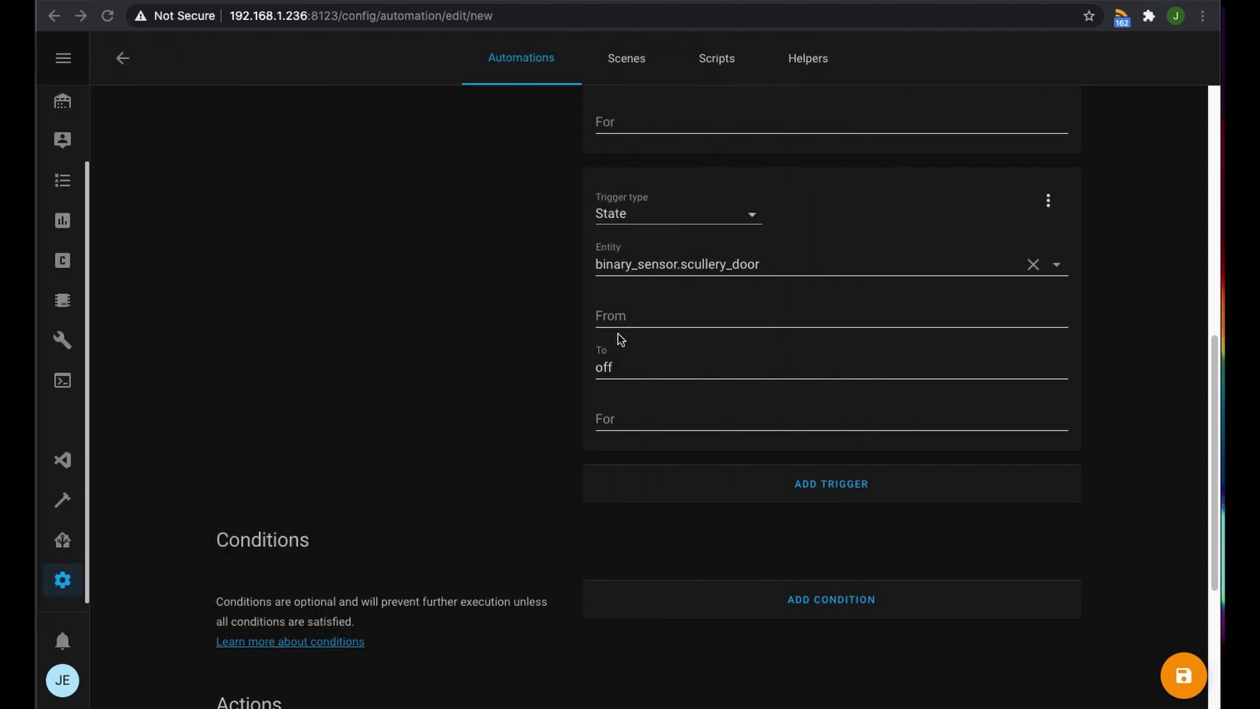
Add a condition of type Or to the automation
{"action": "scroll", "coordinate": [624, 366], "scroll_direction": "down", "scroll_amount": 2}
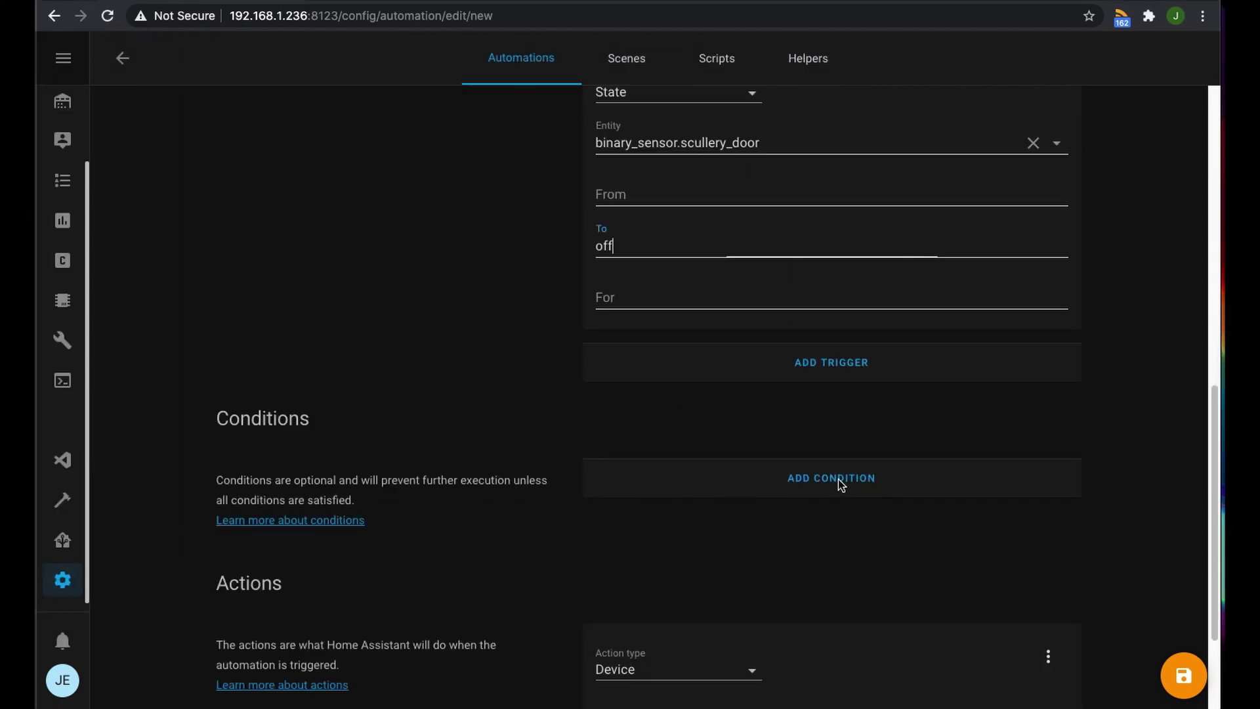
{"action": "left_click", "coordinate": [837, 479]}
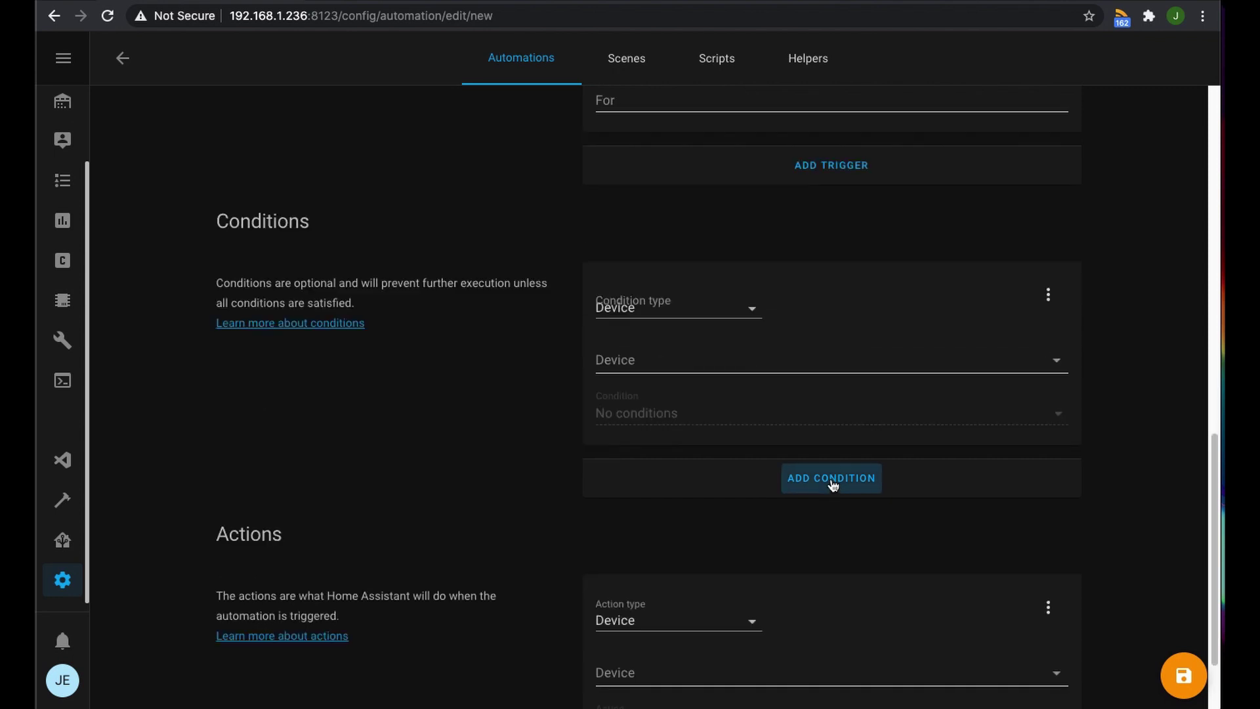
{"action": "left_click", "coordinate": [672, 309]}
{"action": "left_click", "coordinate": [678, 384]}
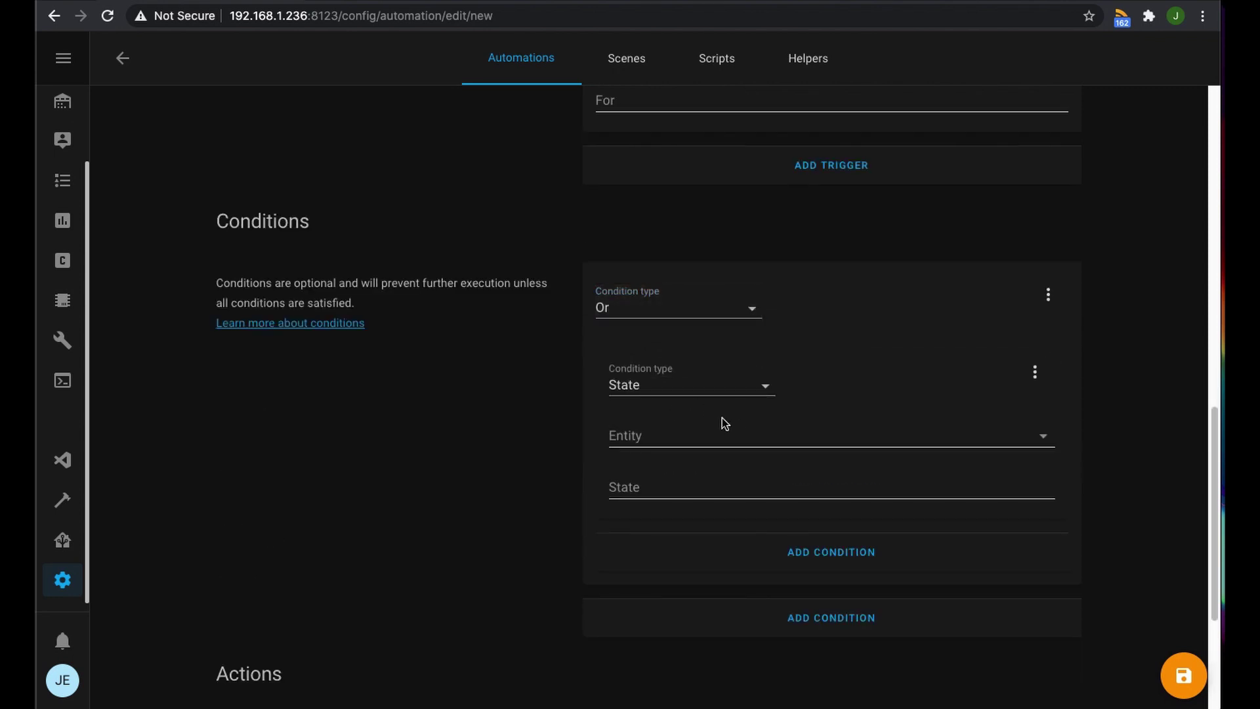
{"action": "left_click", "coordinate": [662, 389]}
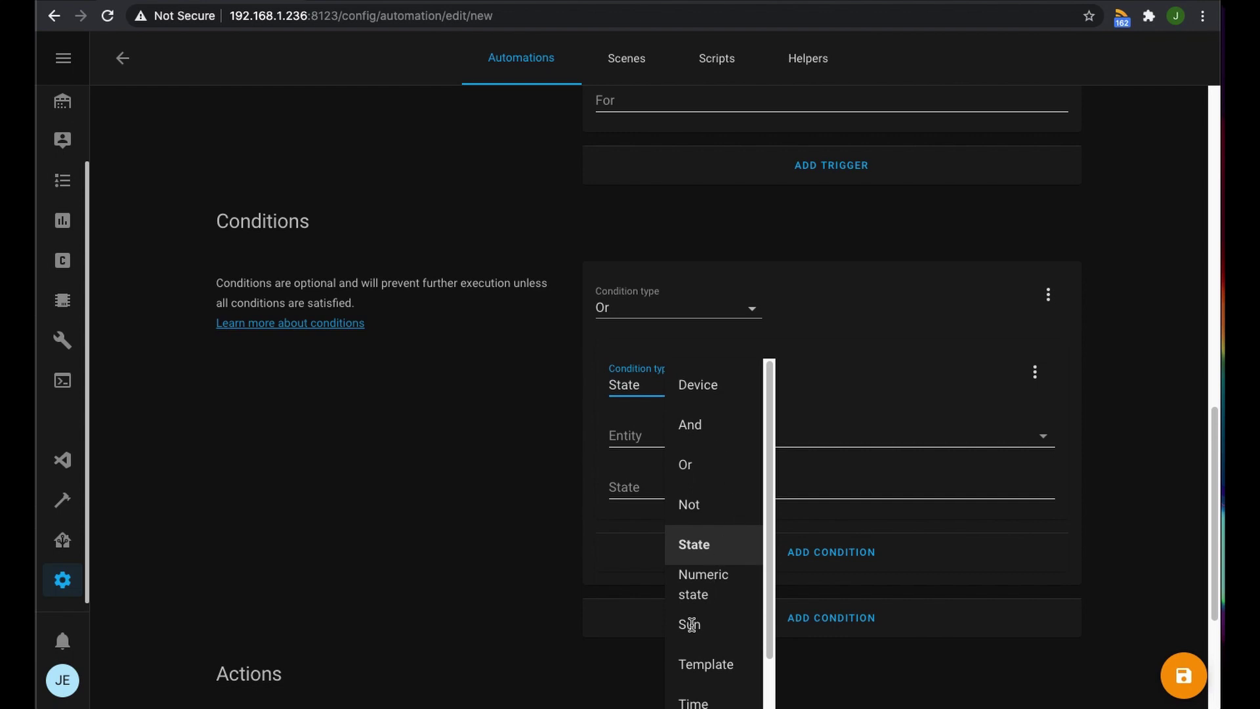
{"action": "left_click", "coordinate": [690, 624]}
{"action": "left_click", "coordinate": [670, 382]}
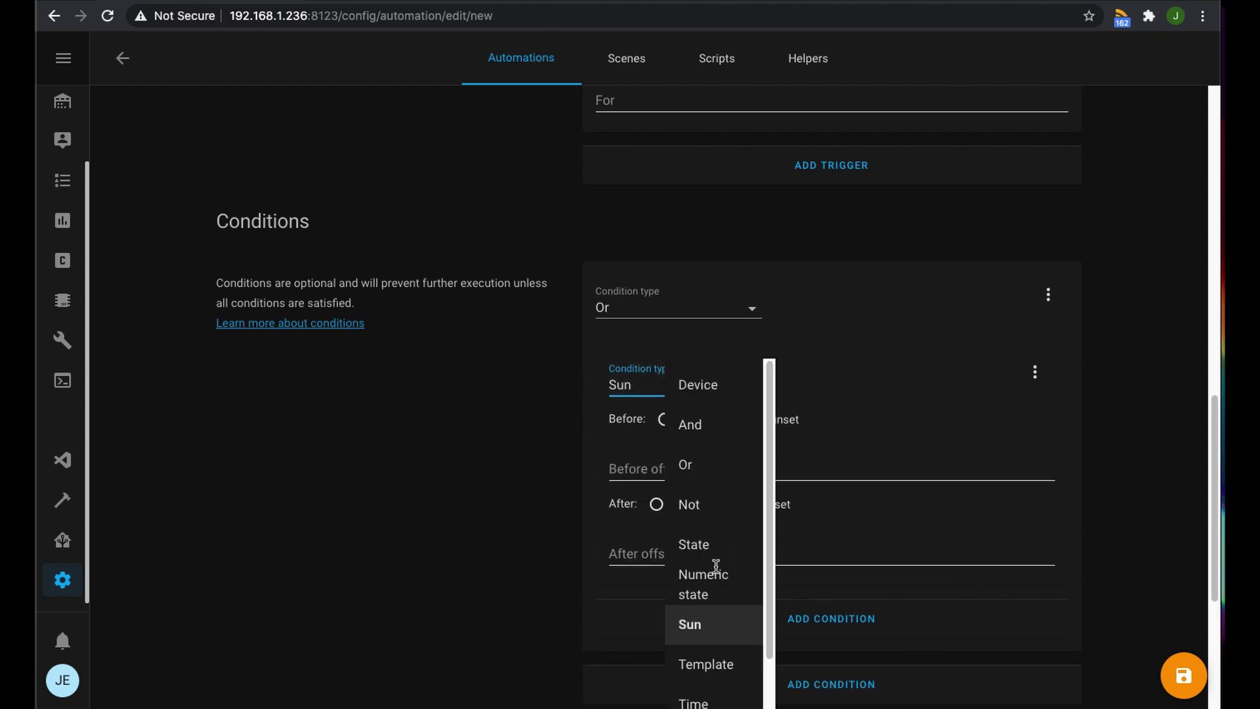
{"action": "left_click", "coordinate": [695, 546]}
Set the State condition inside the Or block to entity sun.sun with state below_horizon
{"action": "left_click", "coordinate": [669, 433]}
{"action": "type", "text": "s"}
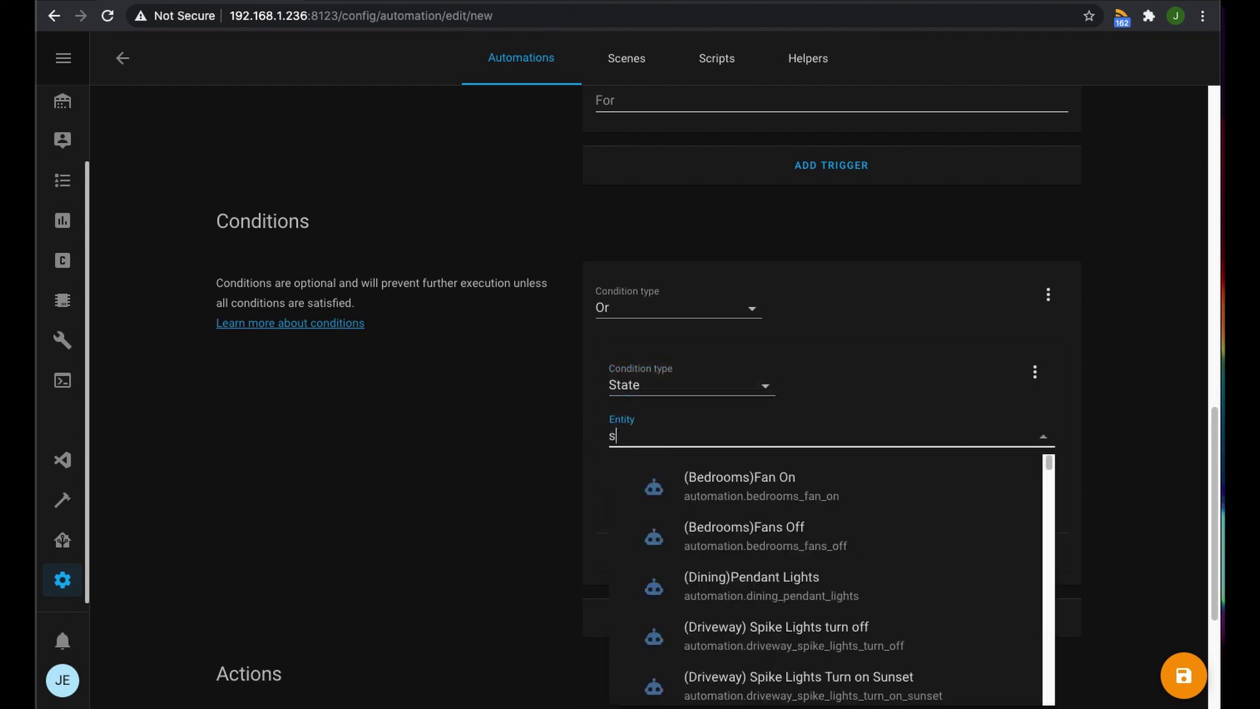
{"action": "type", "text": "un"}
{"action": "left_click", "coordinate": [694, 531]}
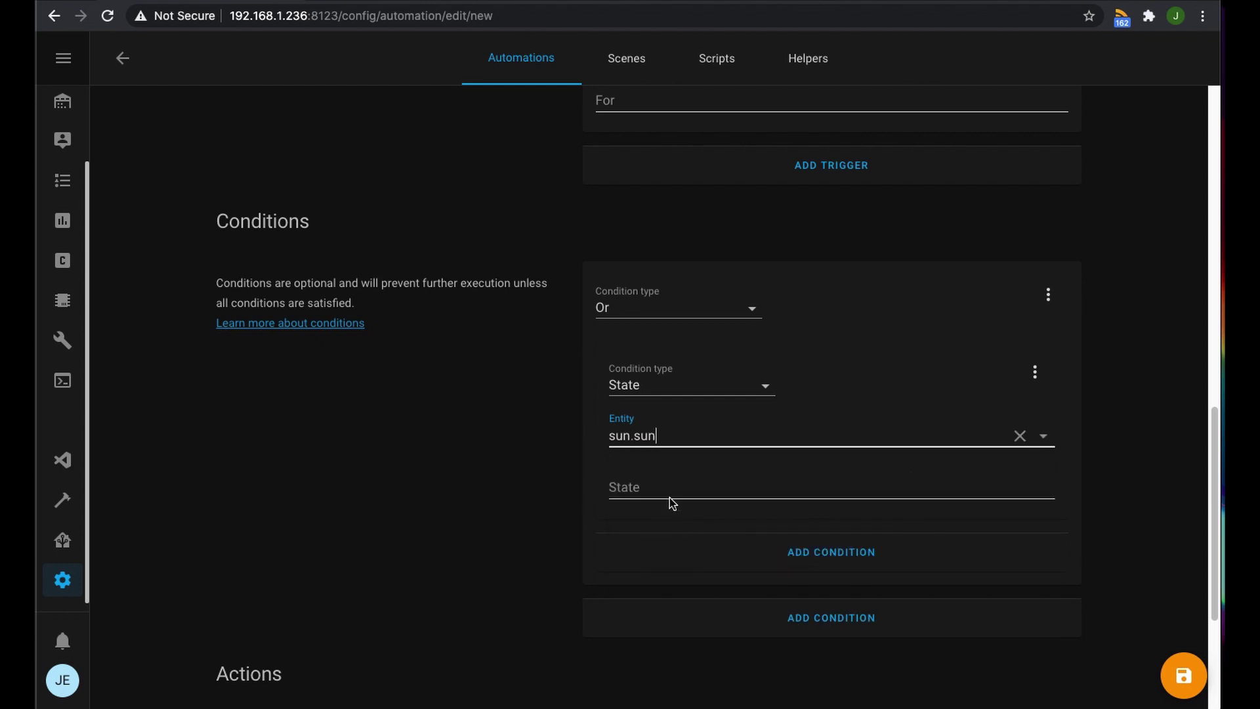
{"action": "left_click", "coordinate": [667, 486]}
{"action": "type", "text": "abo"}
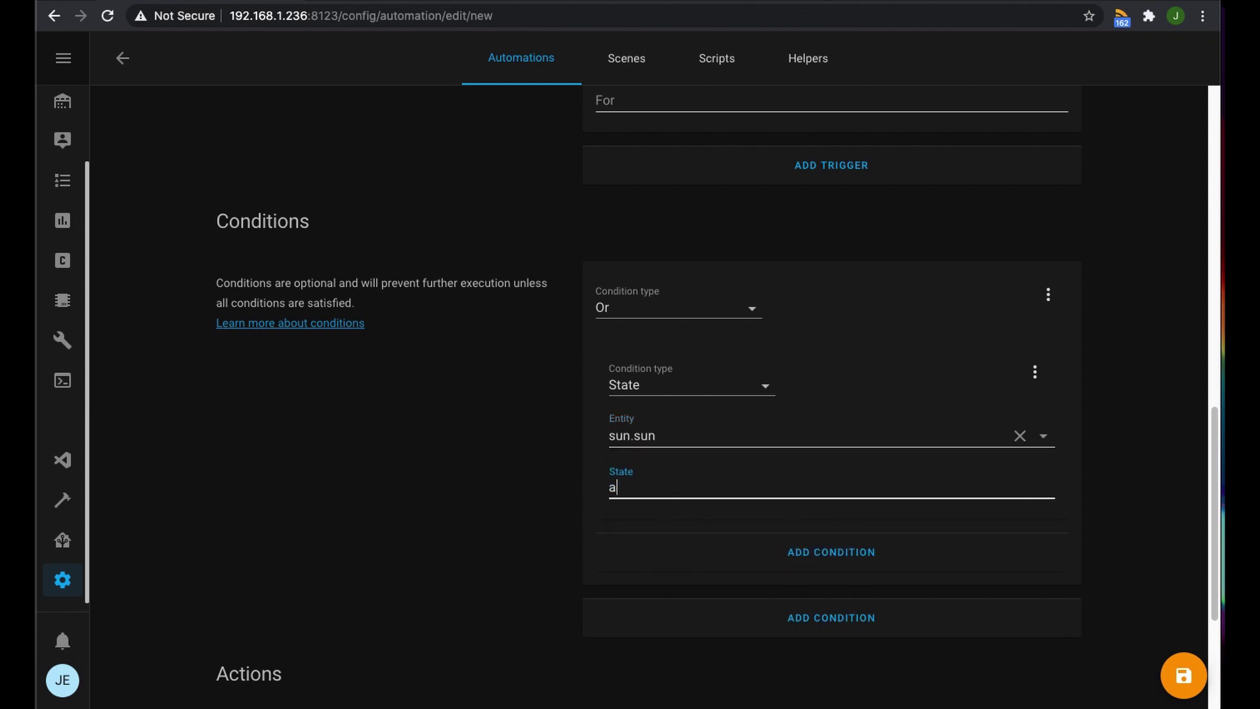
{"action": "key", "text": "BackSpace"}
{"action": "type", "text": "below_horizon"}
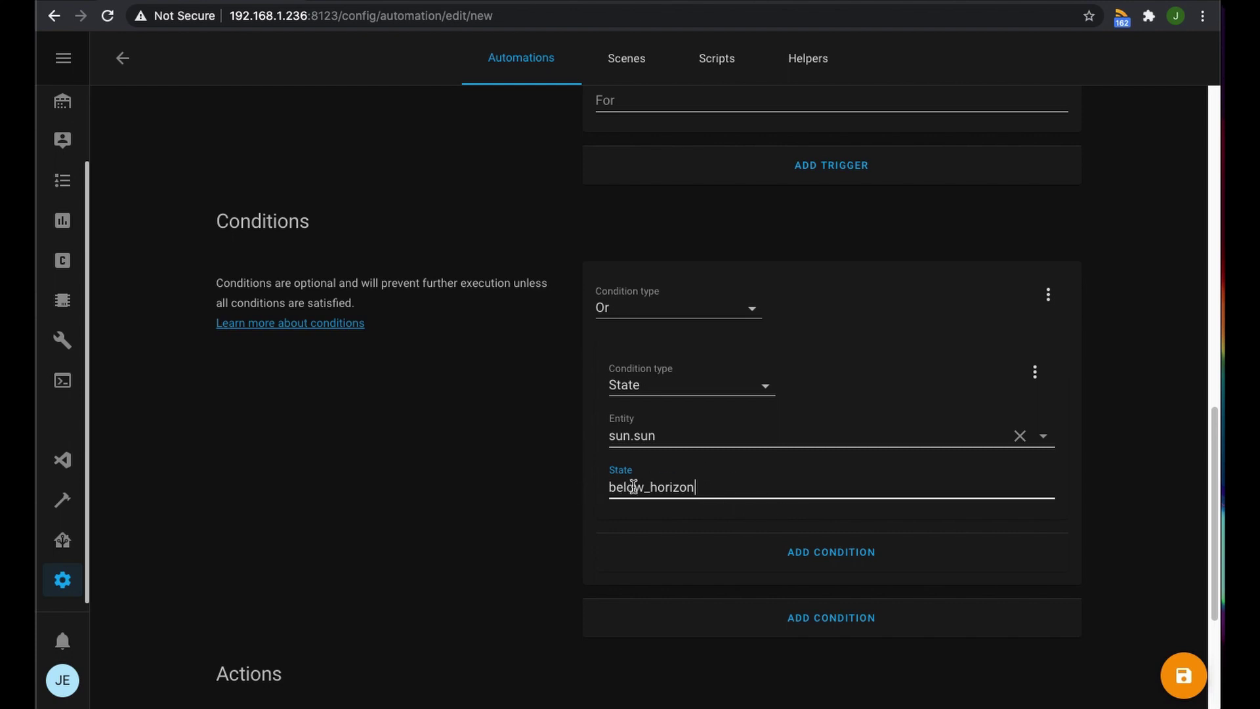
Add a second condition of type And inside the Or block, below the sun condition
{"action": "scroll", "coordinate": [725, 514], "scroll_direction": "down", "scroll_amount": 2}
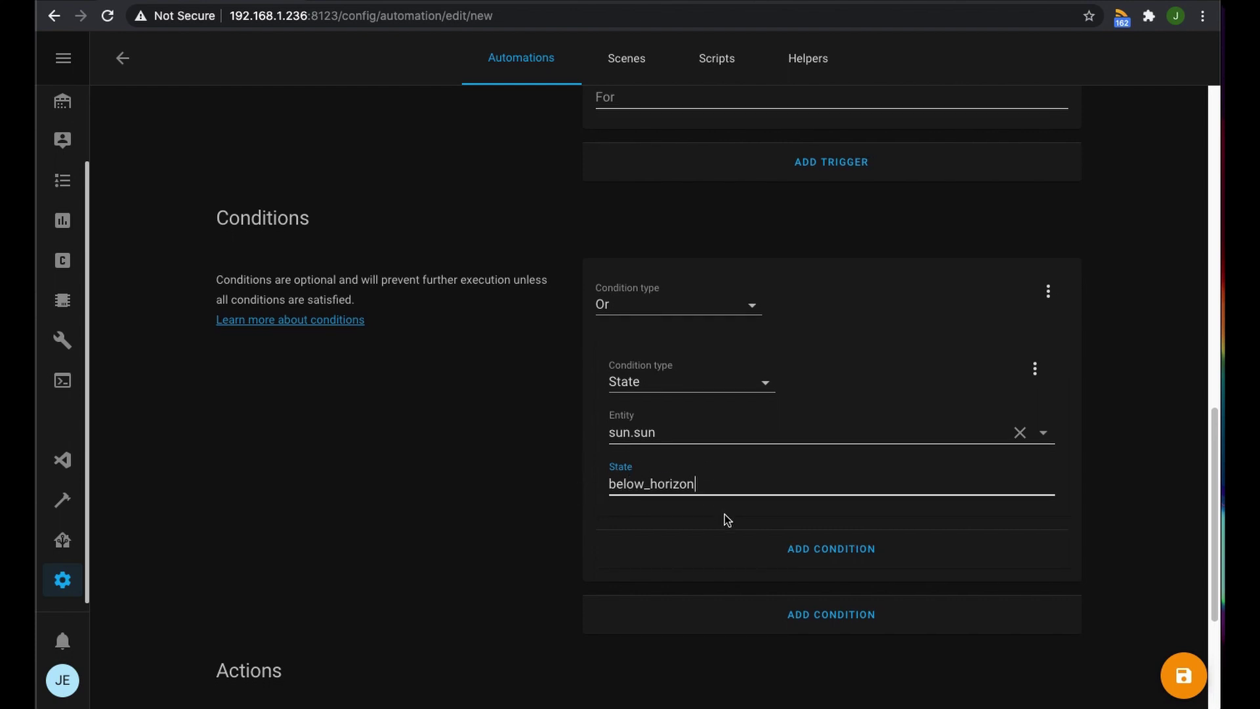
{"action": "scroll", "coordinate": [718, 483], "scroll_direction": "up", "scroll_amount": 1}
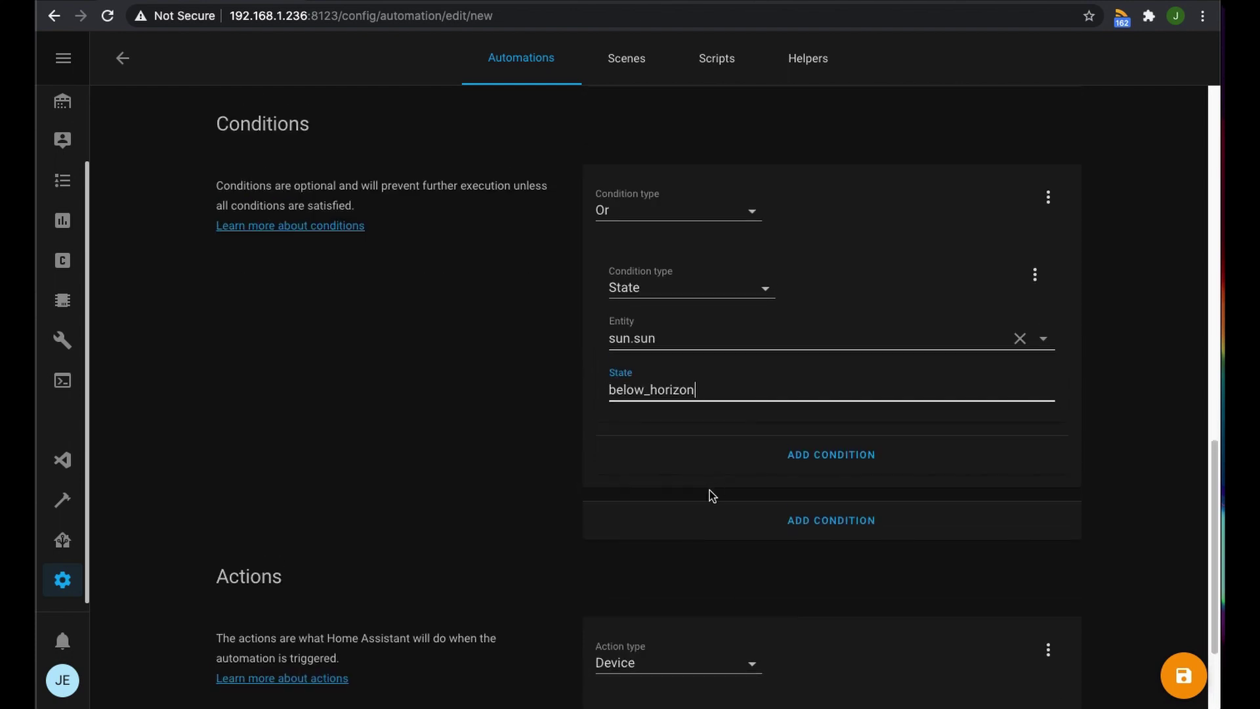
{"action": "left_click", "coordinate": [778, 453]}
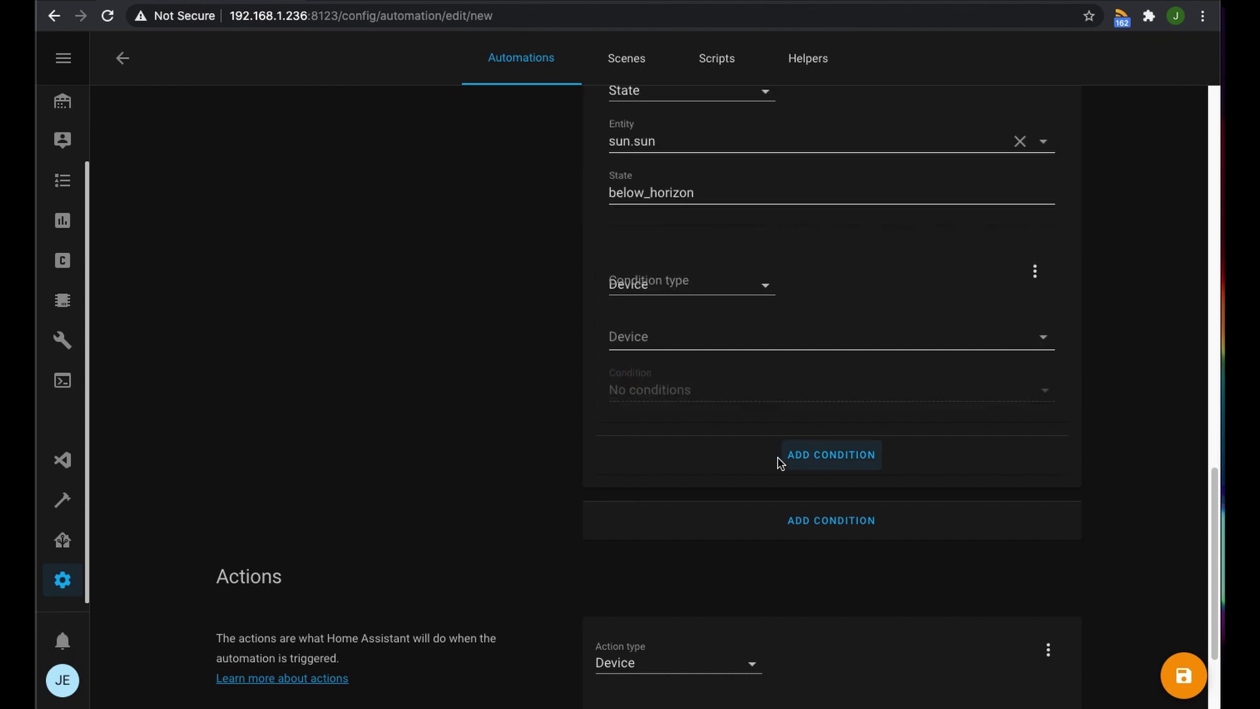
{"action": "left_click", "coordinate": [665, 283]}
{"action": "left_click", "coordinate": [686, 323]}
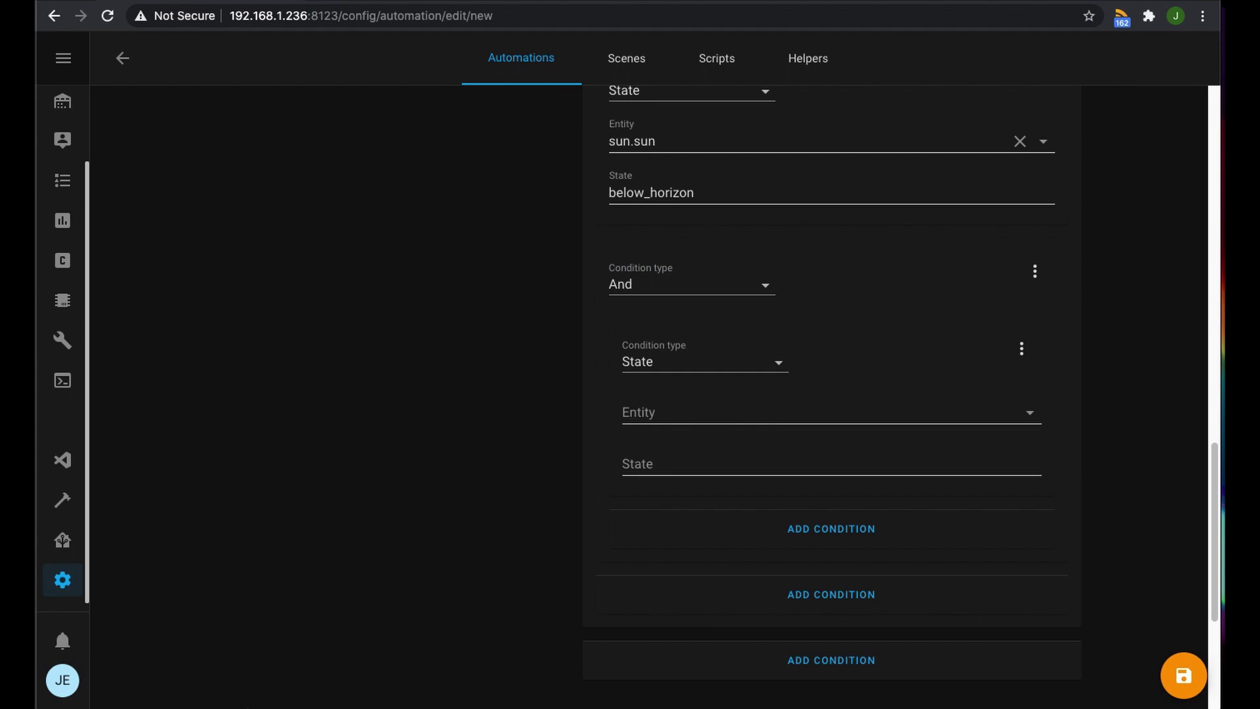
Set the first State condition inside the And block to entity sun.sun with state above_horizon
{"action": "scroll", "coordinate": [643, 424], "scroll_direction": "up", "scroll_amount": 1}
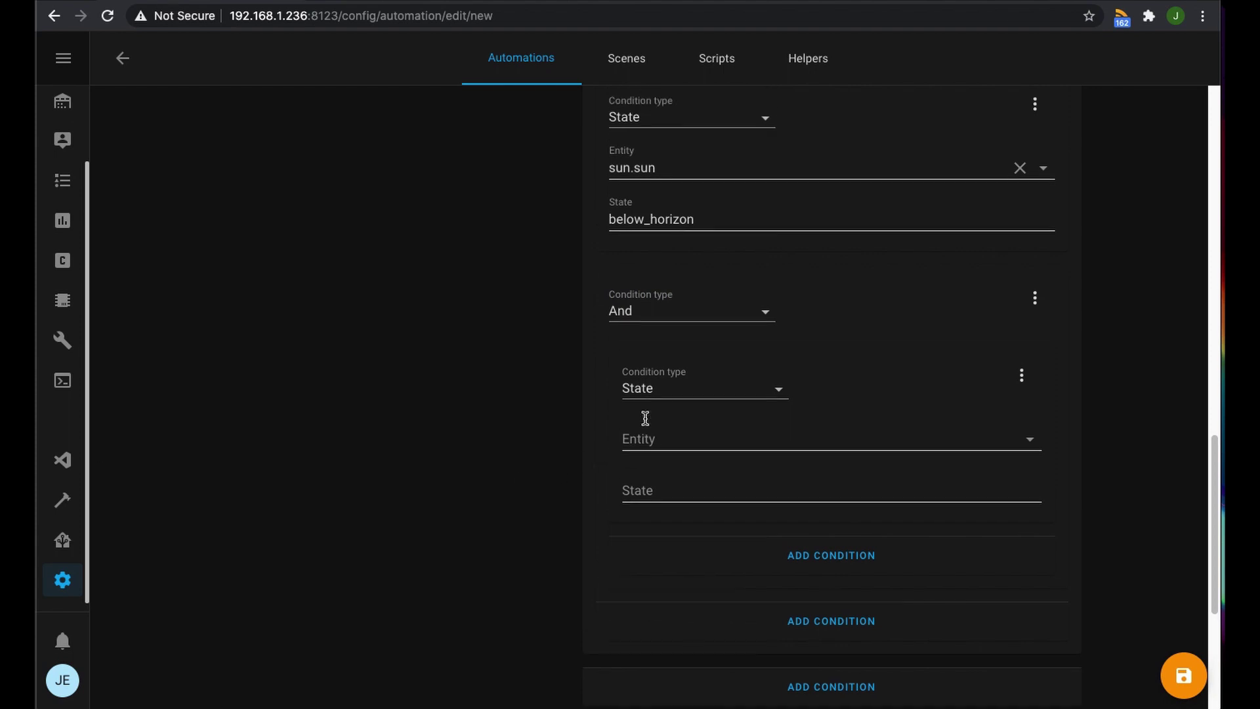
{"action": "left_click", "coordinate": [667, 392]}
{"action": "left_click", "coordinate": [724, 548]}
{"action": "left_click", "coordinate": [649, 455]}
{"action": "type", "text": "sun"}
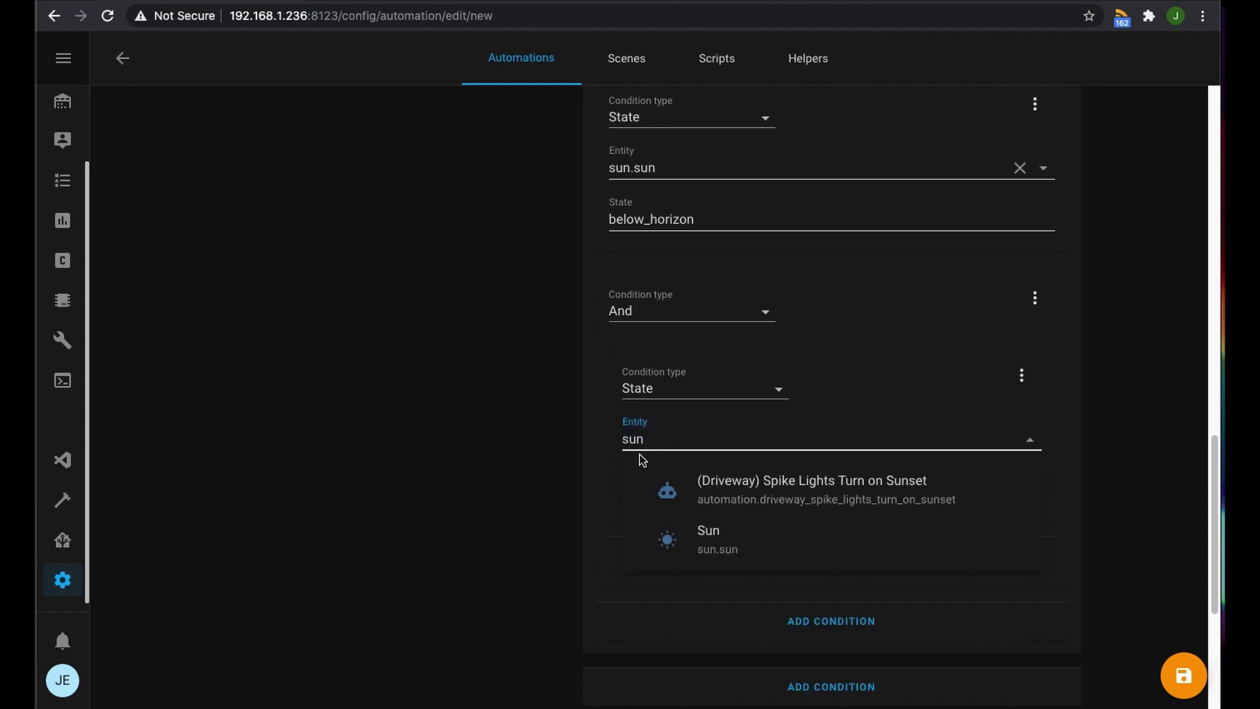
{"action": "left_click", "coordinate": [711, 540]}
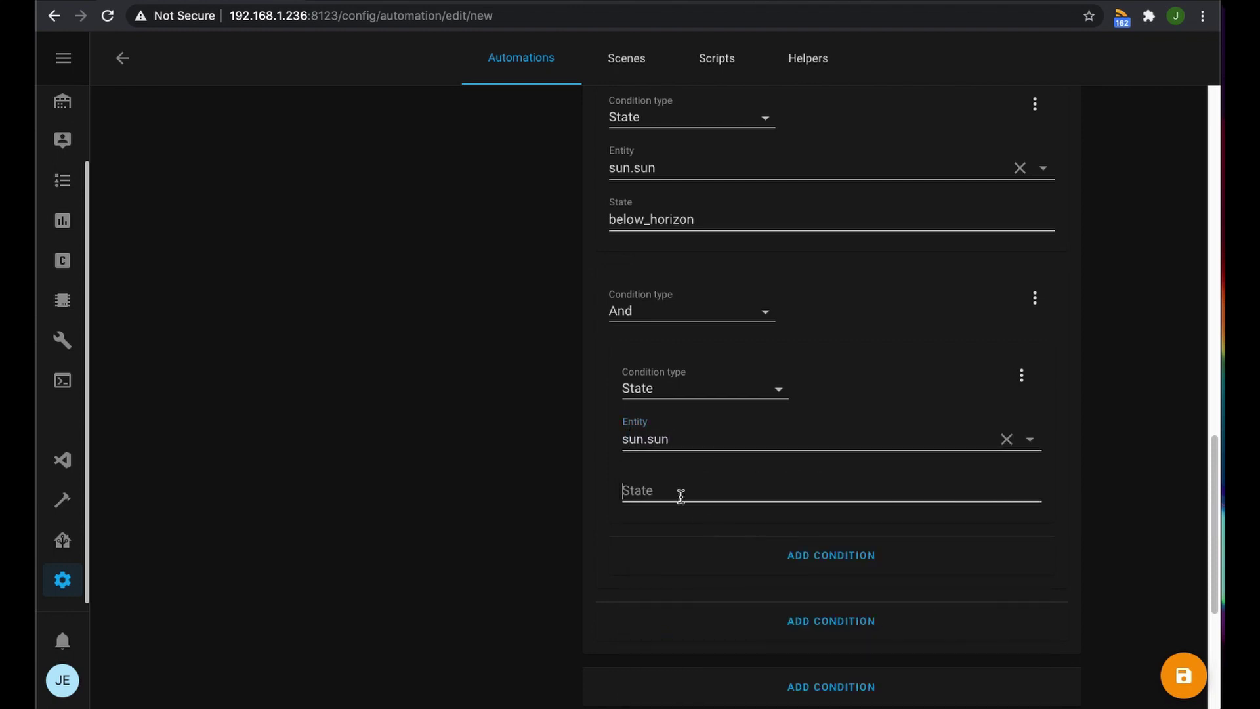
{"action": "type", "text": "above_horizon"}
Add a second State condition to the And block for binary_sensor.garage_closed with state "on"
{"action": "left_click", "coordinate": [787, 571]}
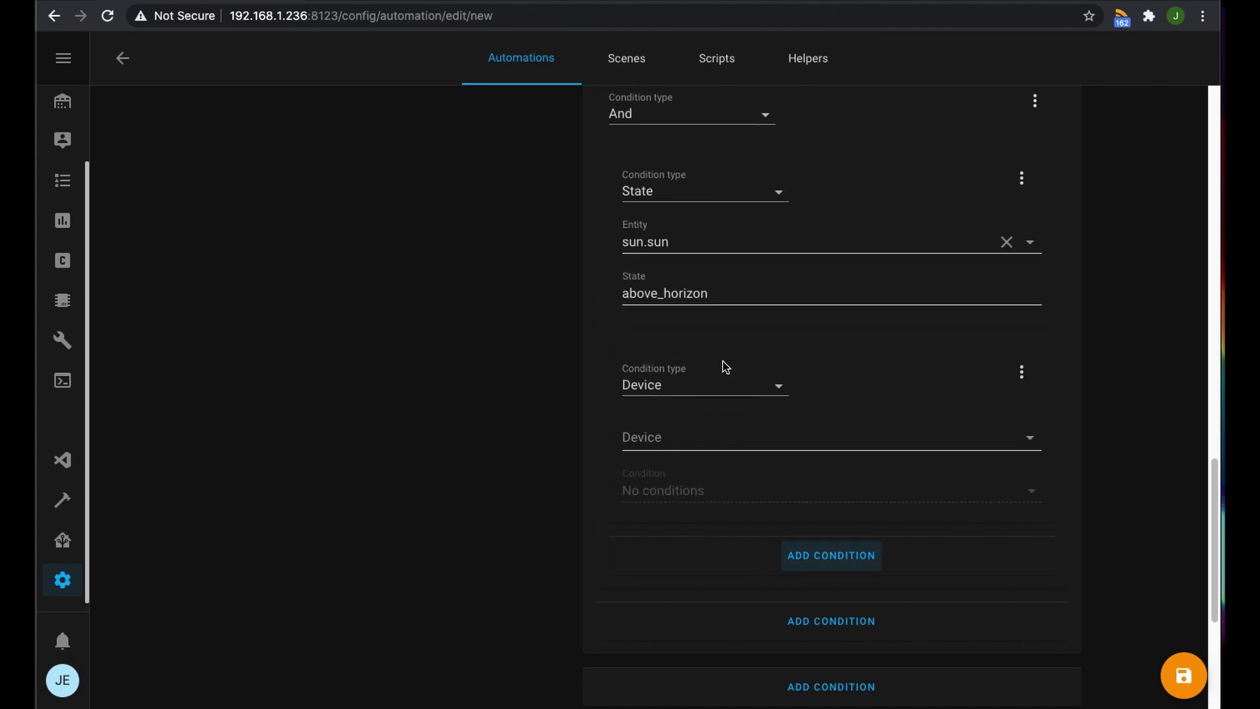
{"action": "left_click", "coordinate": [683, 393]}
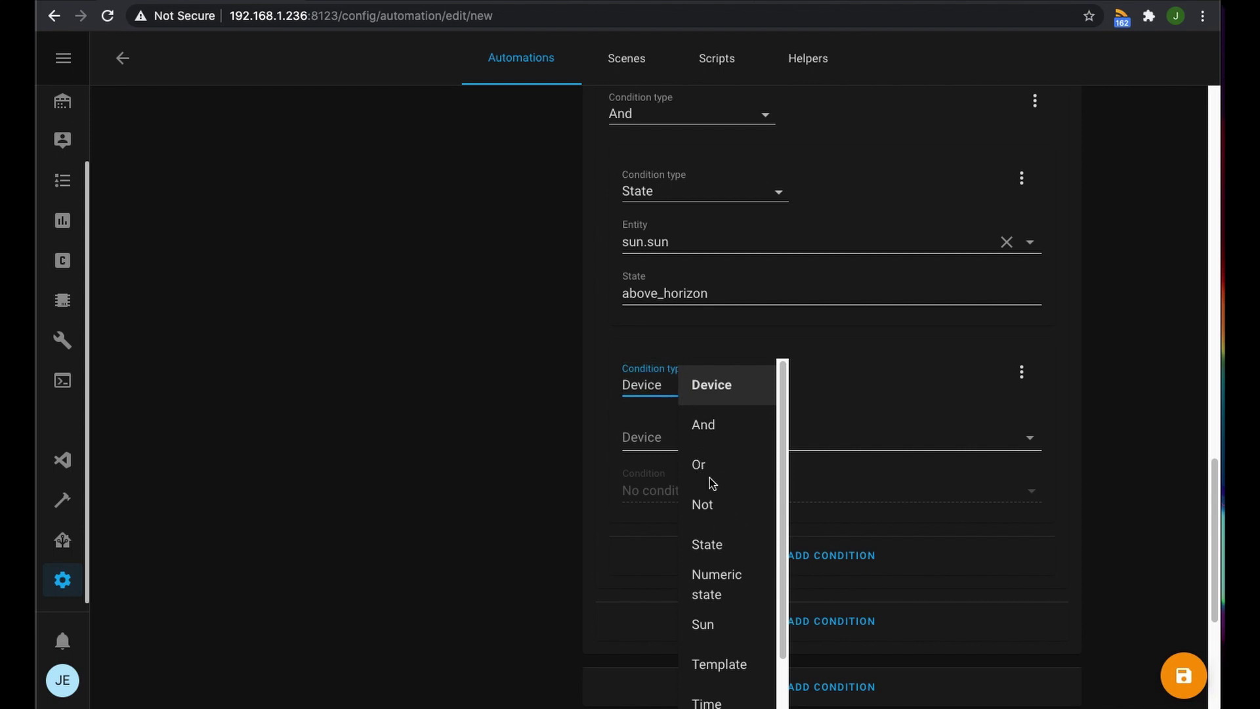
{"action": "left_click", "coordinate": [706, 547]}
{"action": "left_click", "coordinate": [675, 443]}
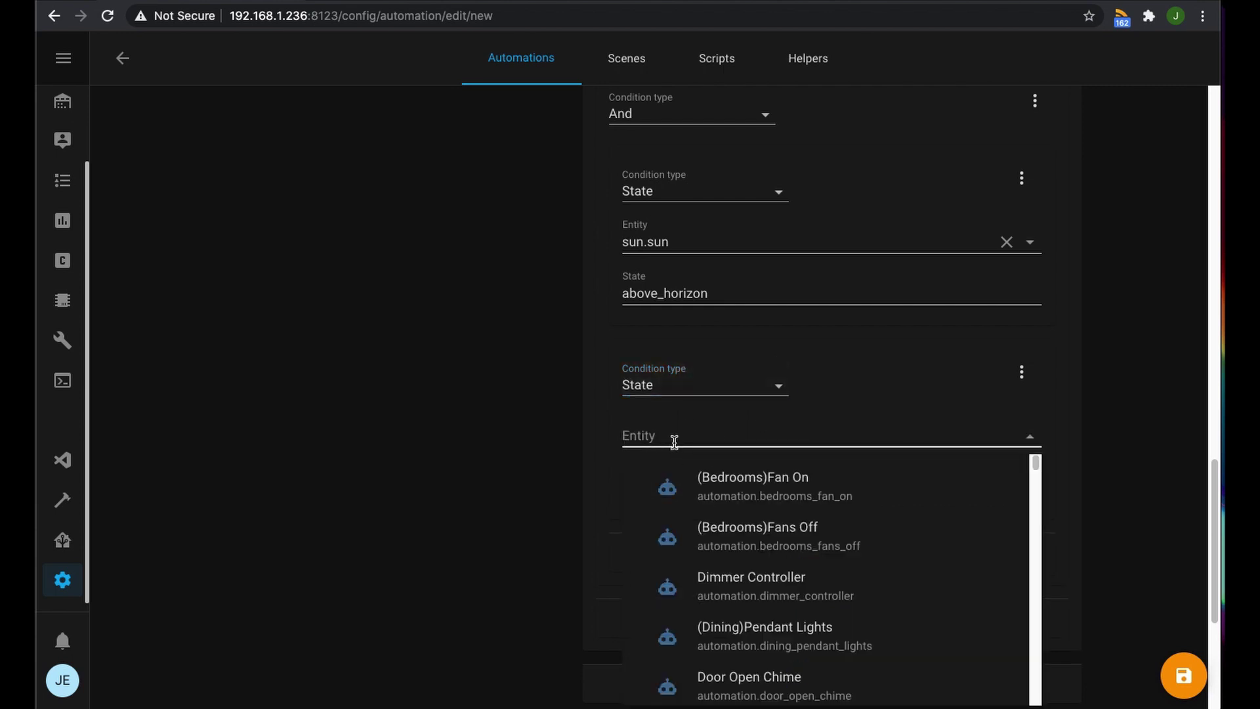
{"action": "type", "text": "garage"}
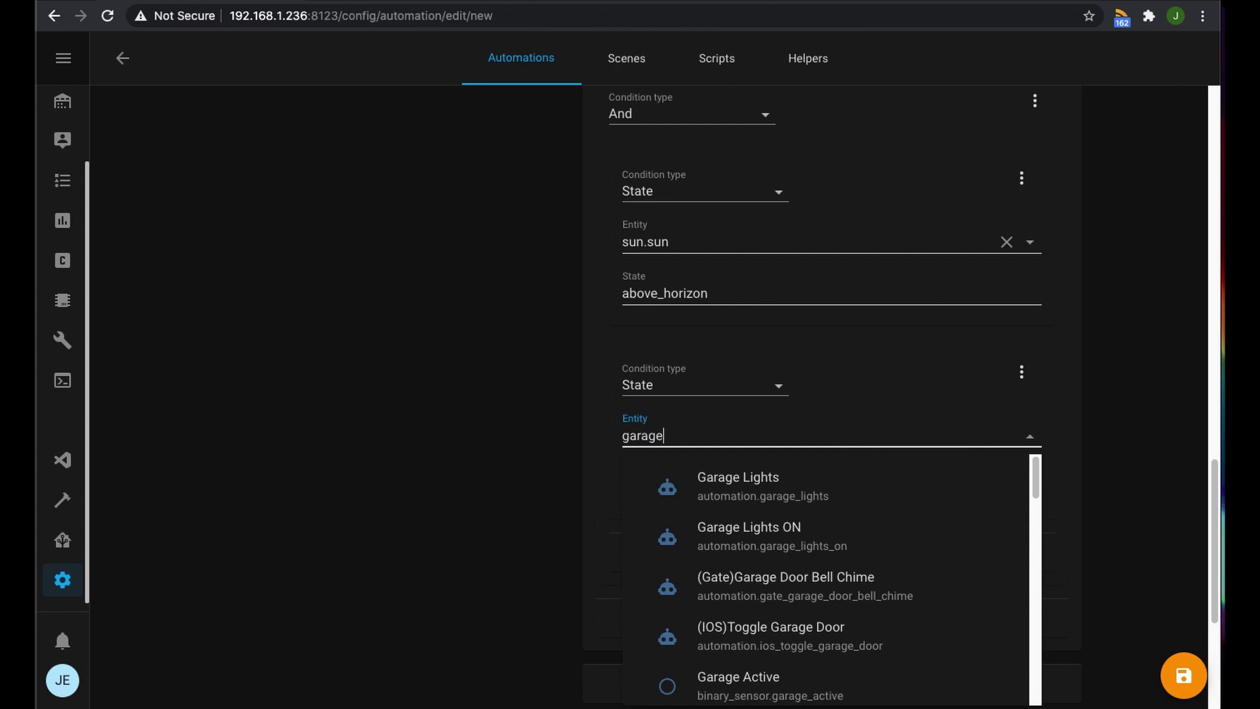
{"action": "type", "text": "_close"}
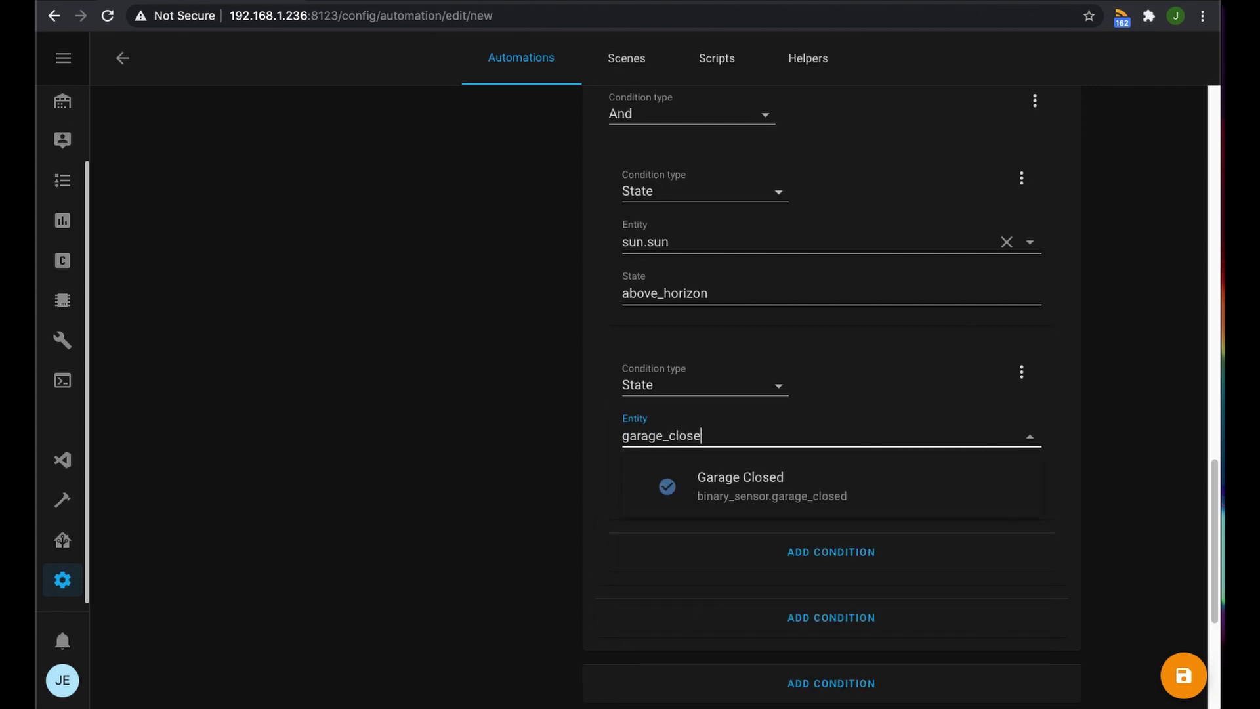
{"action": "left_click", "coordinate": [754, 489]}
{"action": "left_click", "coordinate": [667, 488]}
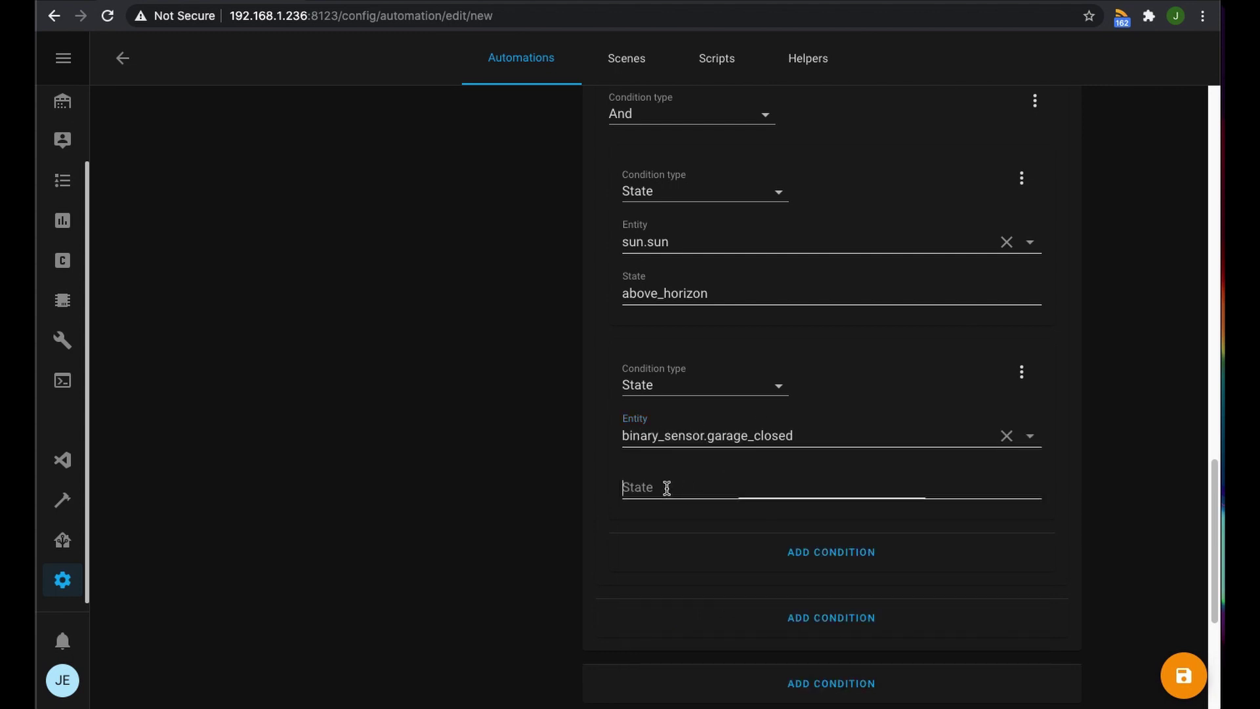
{"action": "type", "text": "on"}
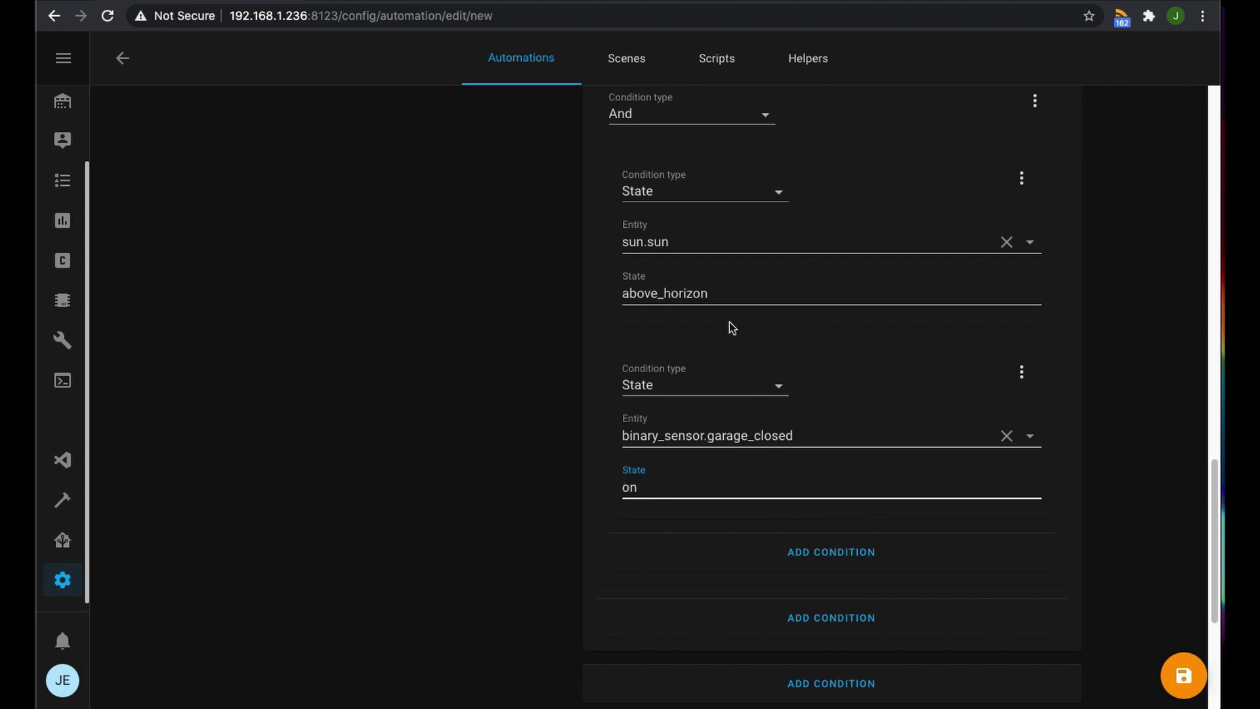
Set the first action's type to Call service and start choosing its service
{"action": "scroll", "coordinate": [723, 223], "scroll_direction": "up", "scroll_amount": 1}
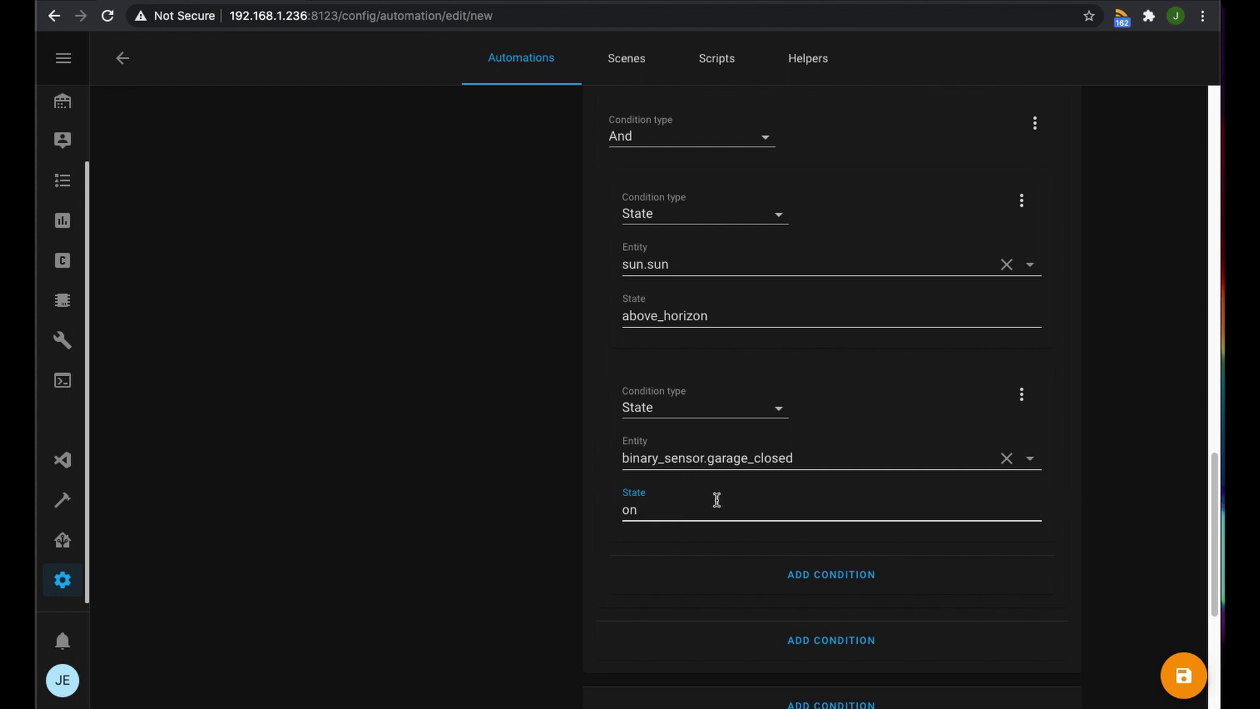
{"action": "scroll", "coordinate": [755, 505], "scroll_direction": "down", "scroll_amount": 3}
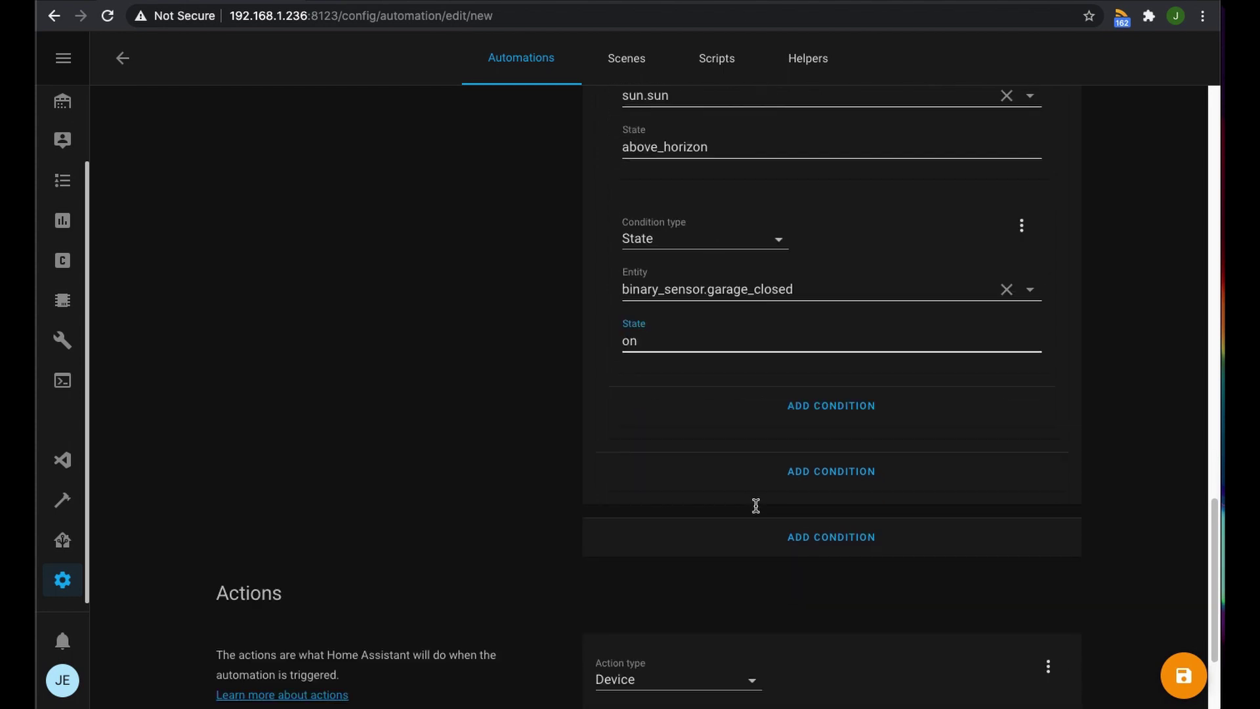
{"action": "scroll", "coordinate": [664, 459], "scroll_direction": "up", "scroll_amount": 2}
{"action": "scroll", "coordinate": [664, 459], "scroll_direction": "down", "scroll_amount": 4}
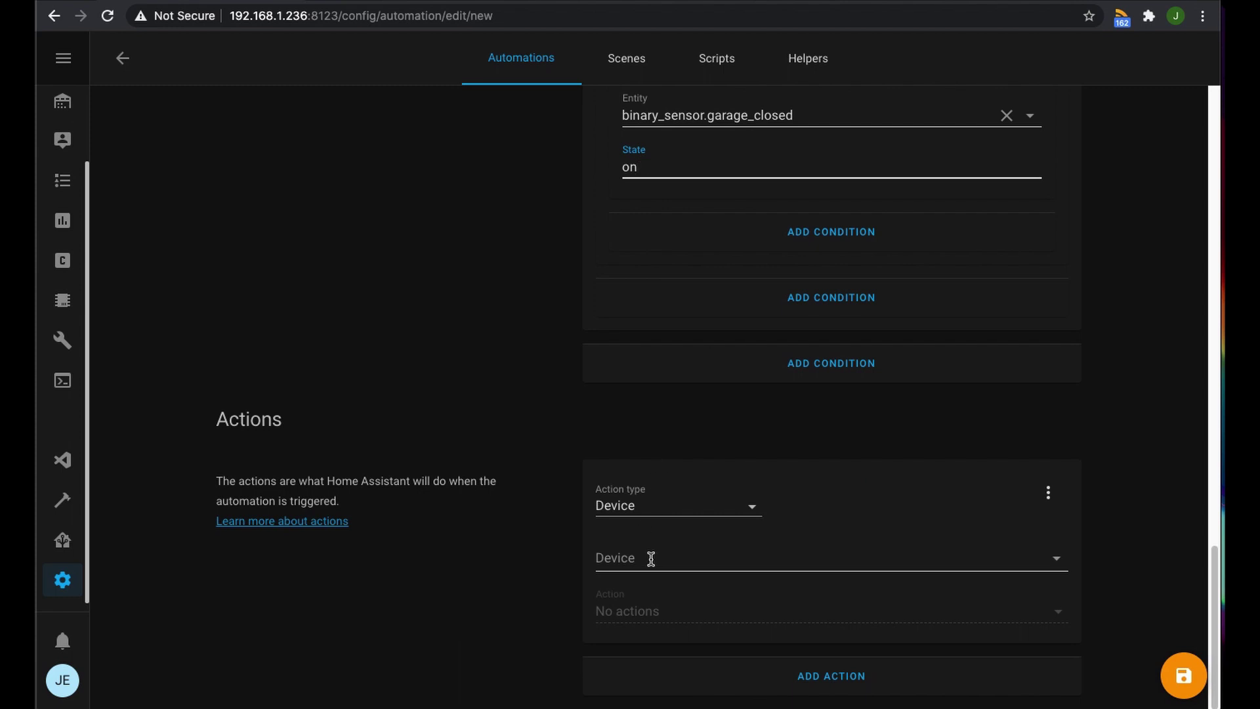
{"action": "left_click", "coordinate": [664, 514]}
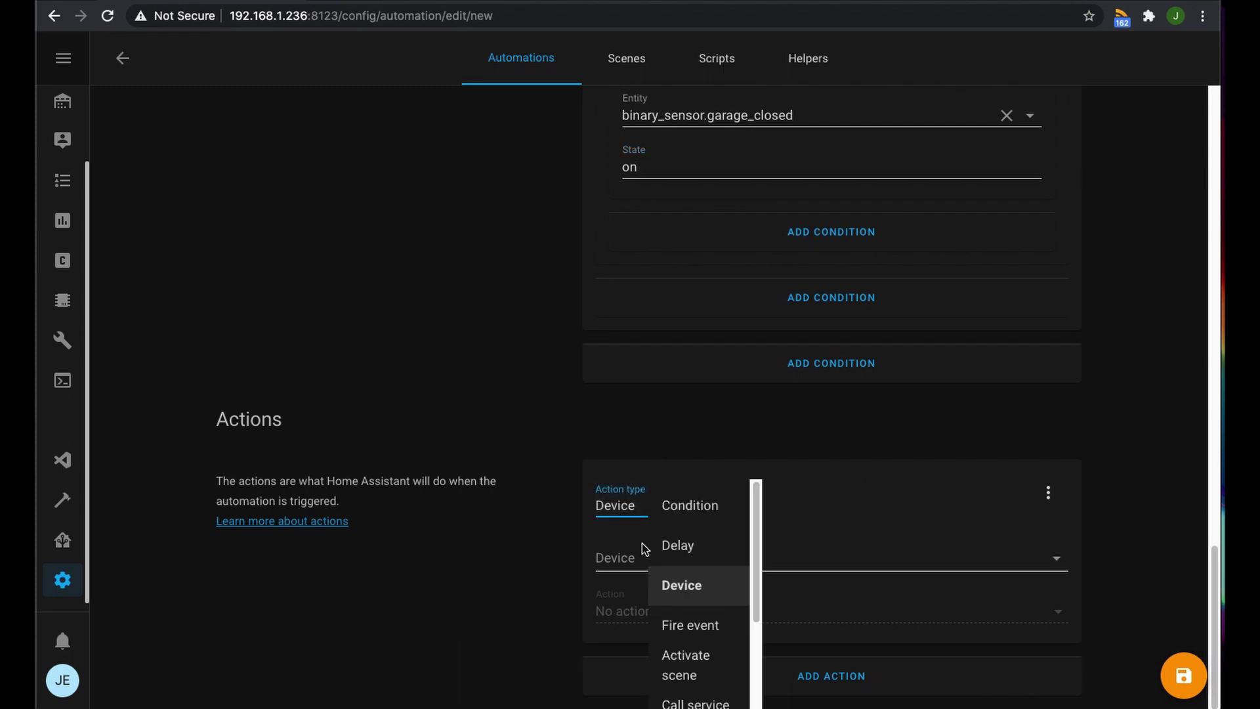
{"action": "scroll", "coordinate": [698, 650], "scroll_direction": "down", "scroll_amount": 1}
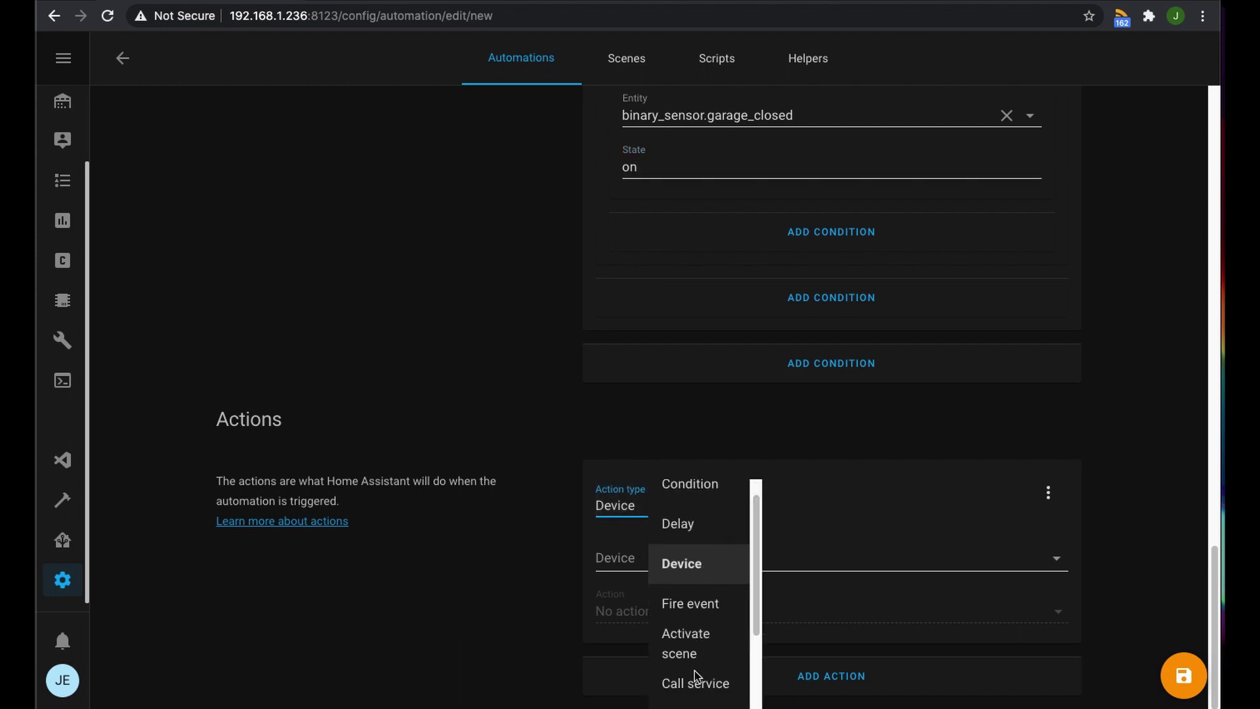
{"action": "left_click", "coordinate": [691, 682]}
{"action": "left_click", "coordinate": [644, 561]}
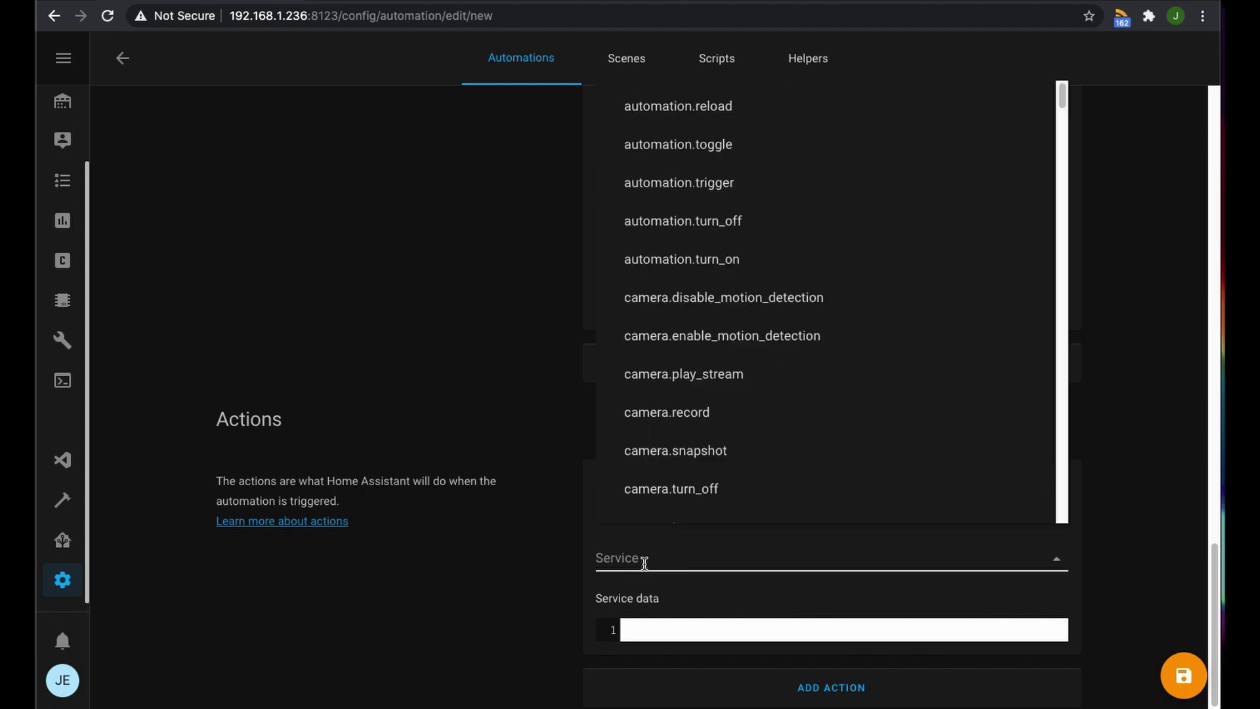
{"action": "type", "text": "garage_batt"}
{"action": "key", "text": "BackSpace"}
{"action": "key", "text": "BackSpace"}
{"action": "key", "text": "BackSpace"}
{"action": "key", "text": "BackSpace"}
{"action": "key", "text": "BackSpace"}
{"action": "key", "text": "BackSpace"}
{"action": "key", "text": "BackSpace"}
{"action": "key", "text": "BackSpace"}
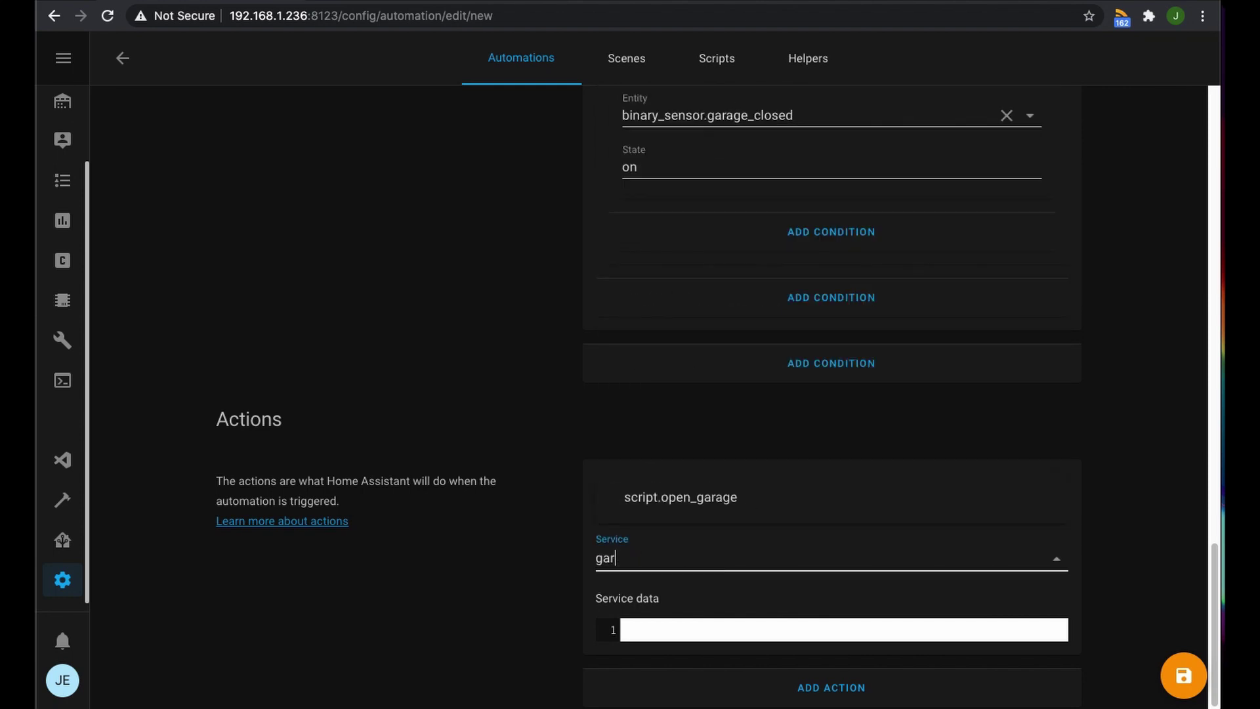
{"action": "key", "text": "BackSpace"}
{"action": "key", "text": "BackSpace"}
{"action": "key", "text": "BackSpace"}
Set the first action to call switch.turn_on for the entity switch.garage_battens
{"action": "type", "text": "switch"}
{"action": "left_click", "coordinate": [726, 502]}
{"action": "left_click", "coordinate": [641, 609]}
{"action": "type", "text": "gara"}
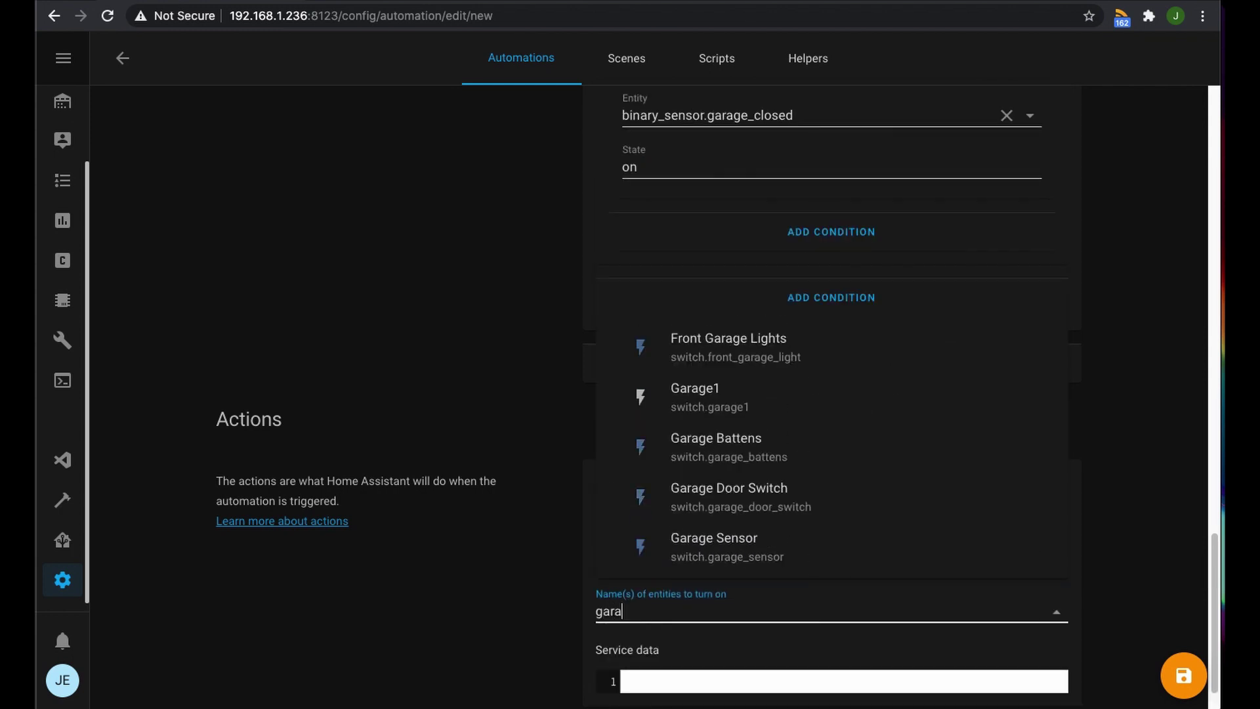
{"action": "type", "text": "ge"}
{"action": "left_click", "coordinate": [735, 454]}
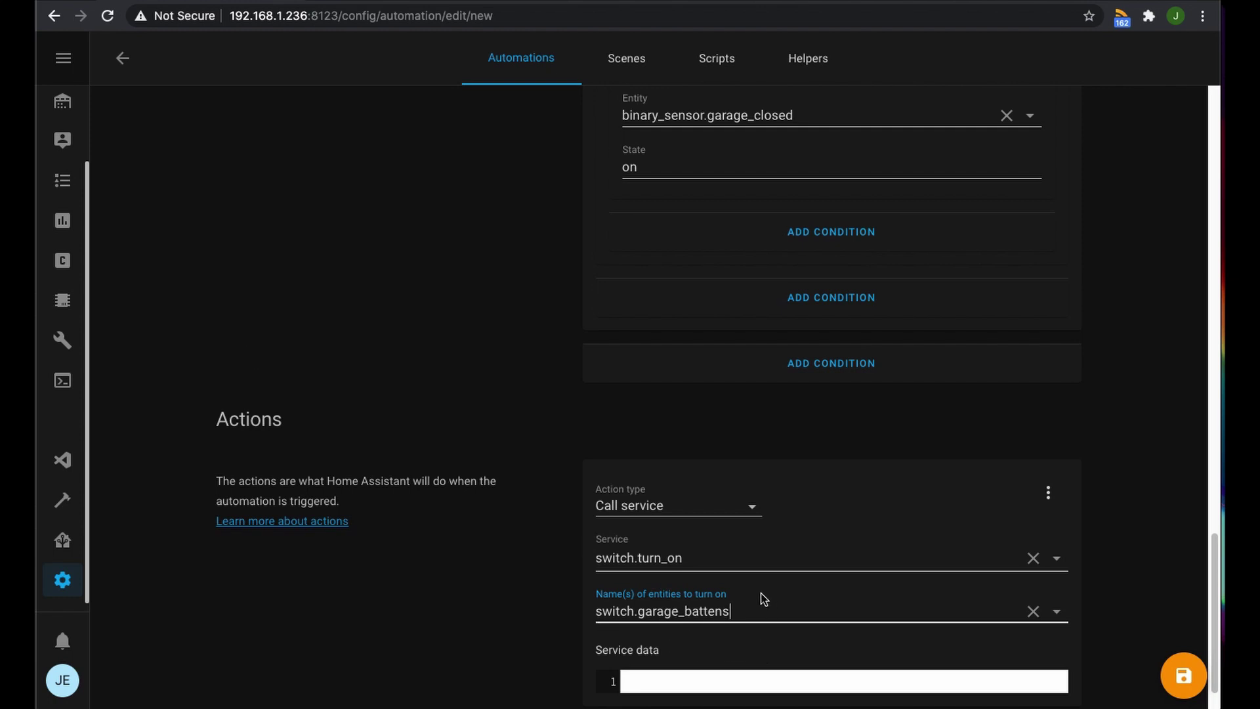
Add a second action of type Delay with a duration of 00:01:00
{"action": "scroll", "coordinate": [760, 598], "scroll_direction": "down", "scroll_amount": 1}
{"action": "left_click", "coordinate": [746, 671]}
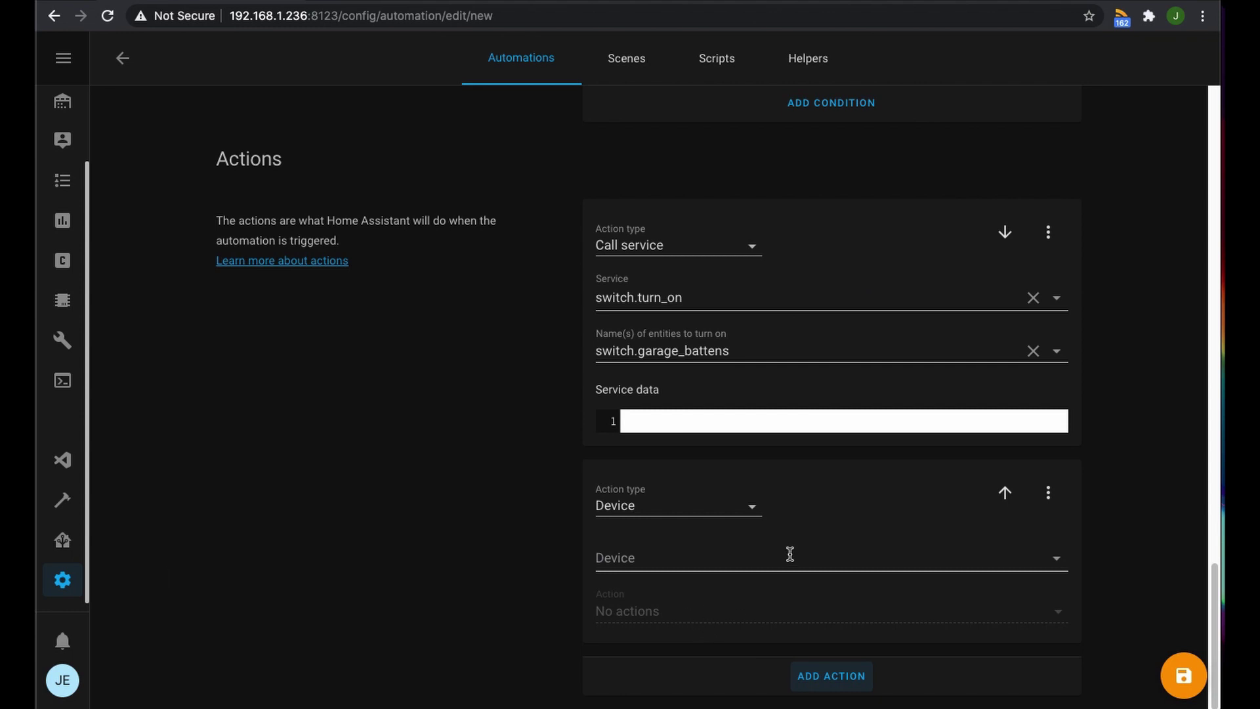
{"action": "left_click", "coordinate": [676, 575]}
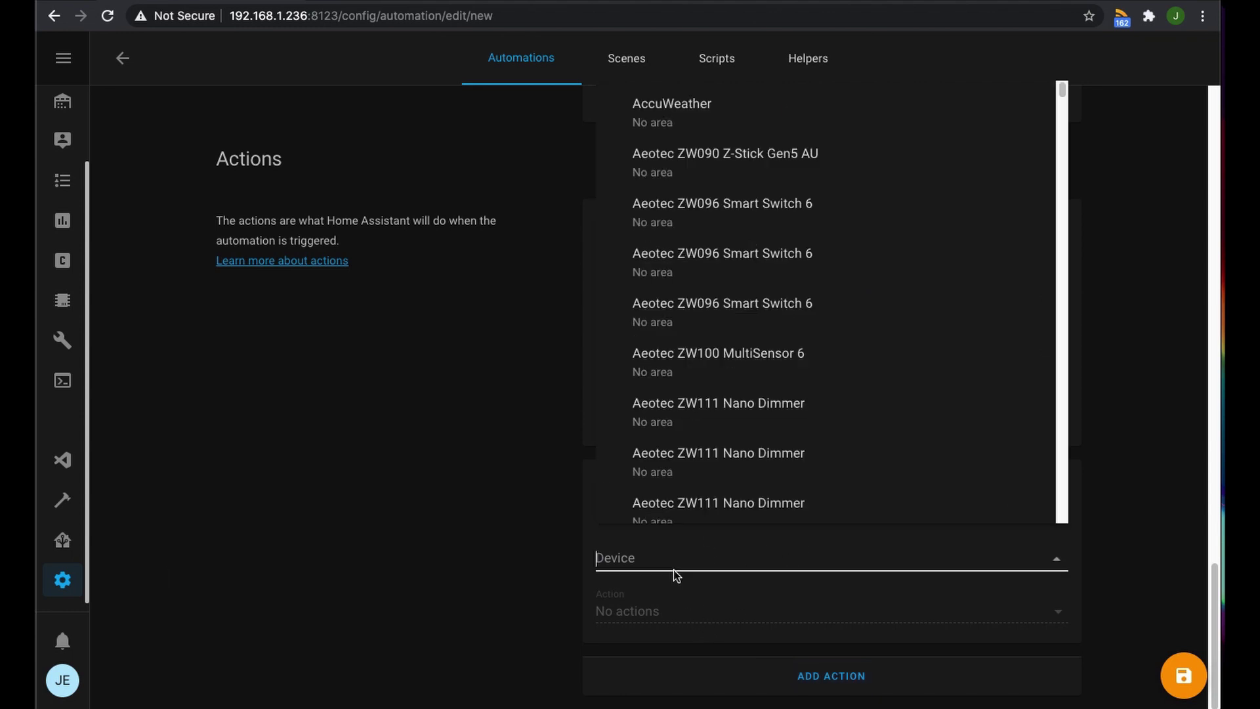
{"action": "left_click", "coordinate": [677, 545]}
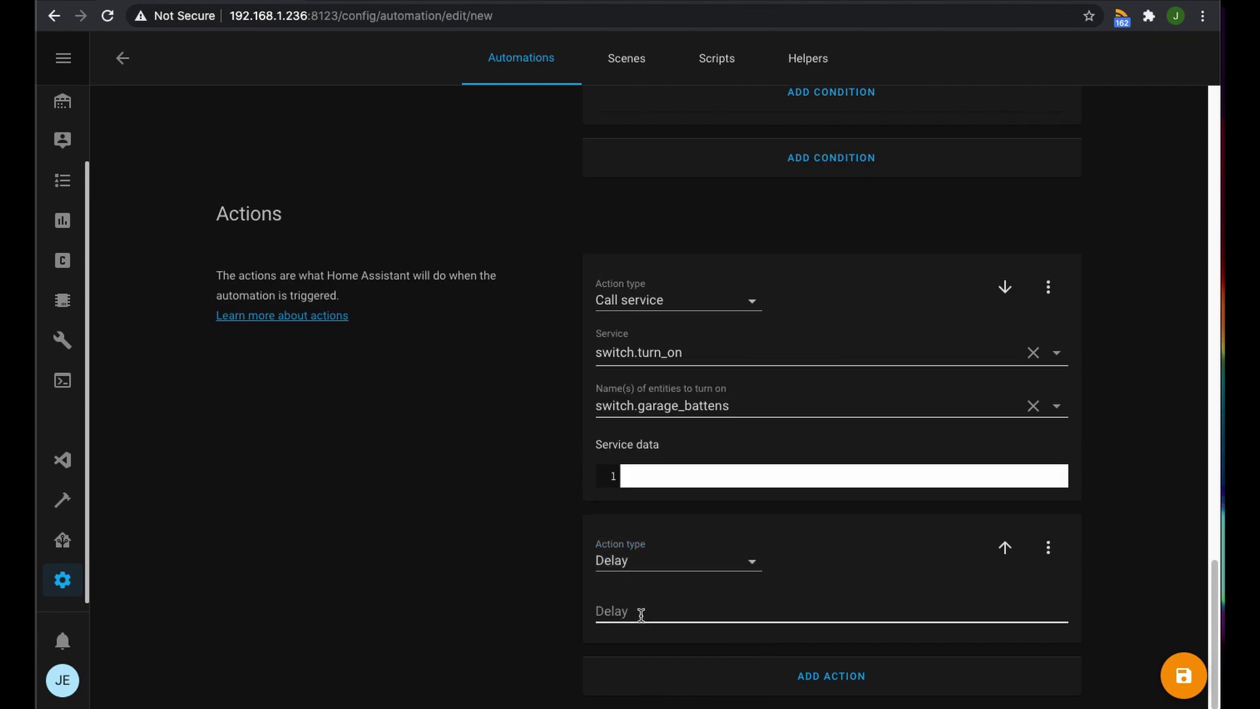
{"action": "left_click", "coordinate": [639, 610]}
{"action": "type", "text": "00:00"}
{"action": "type", "text": ":00"}
Add a third action of type Call service that runs switch.turn_off on switch.garage_battens
{"action": "left_click", "coordinate": [796, 675]}
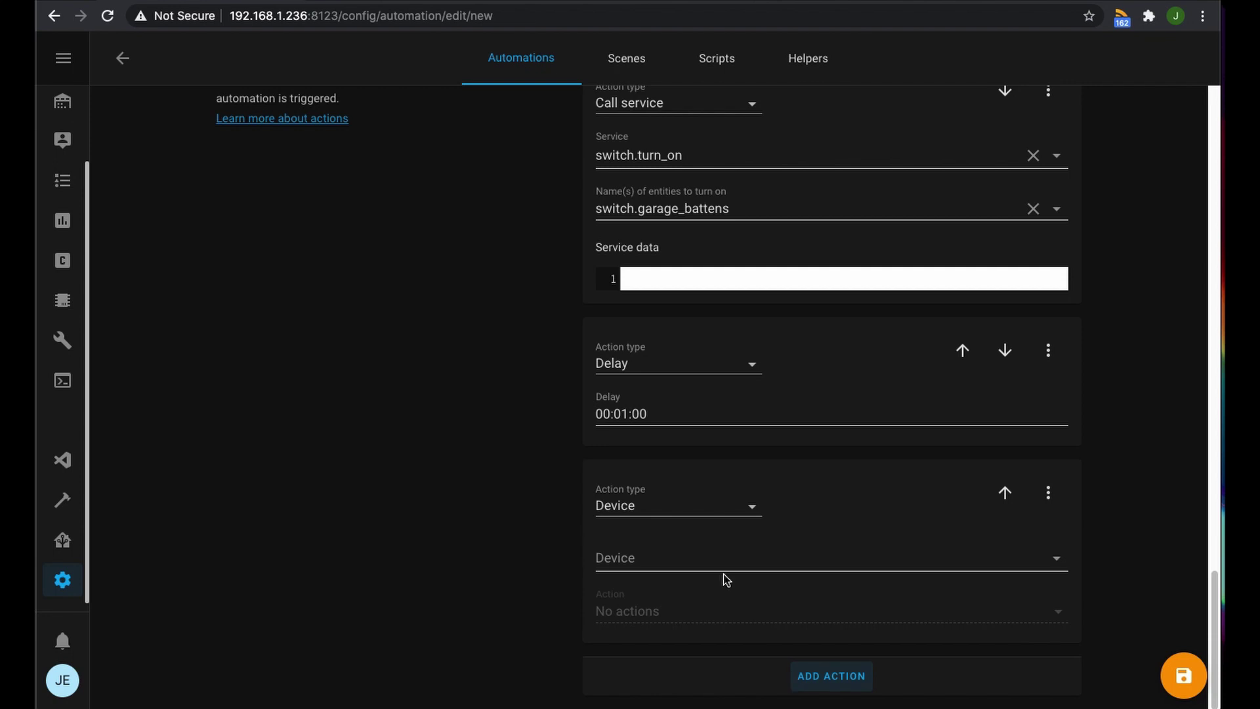
{"action": "left_click", "coordinate": [653, 507]}
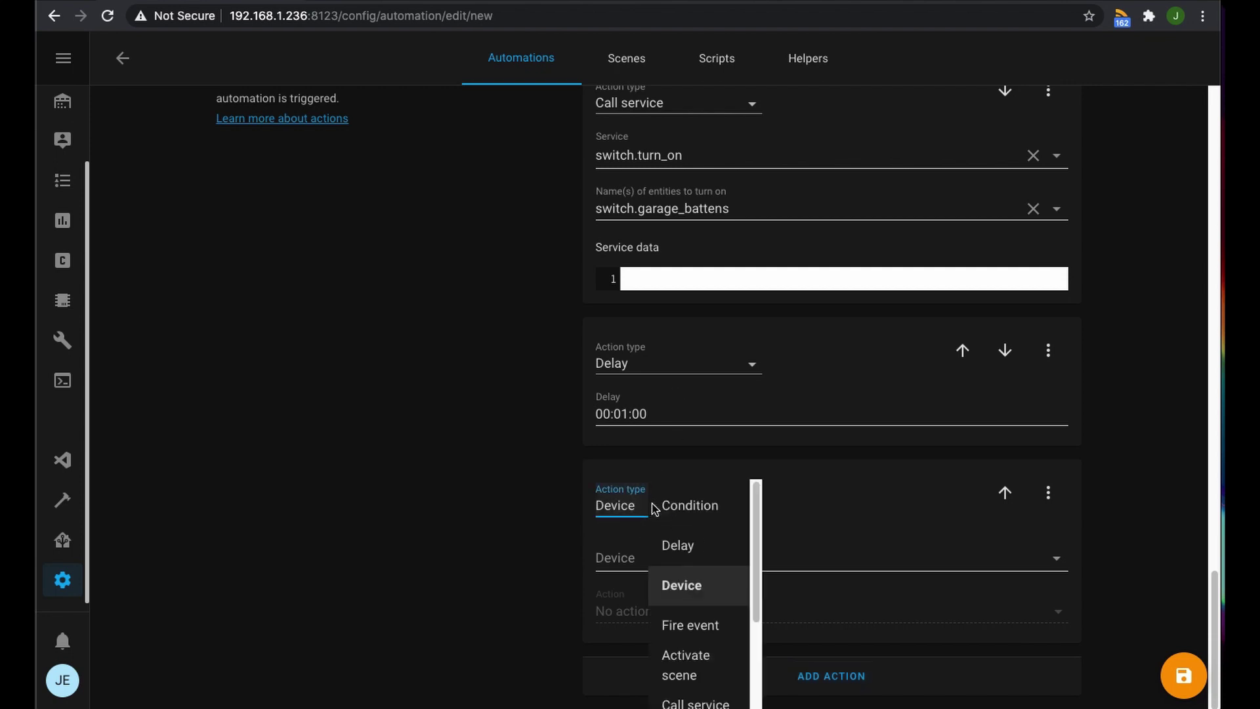
{"action": "left_click", "coordinate": [701, 701]}
{"action": "left_click", "coordinate": [649, 558]}
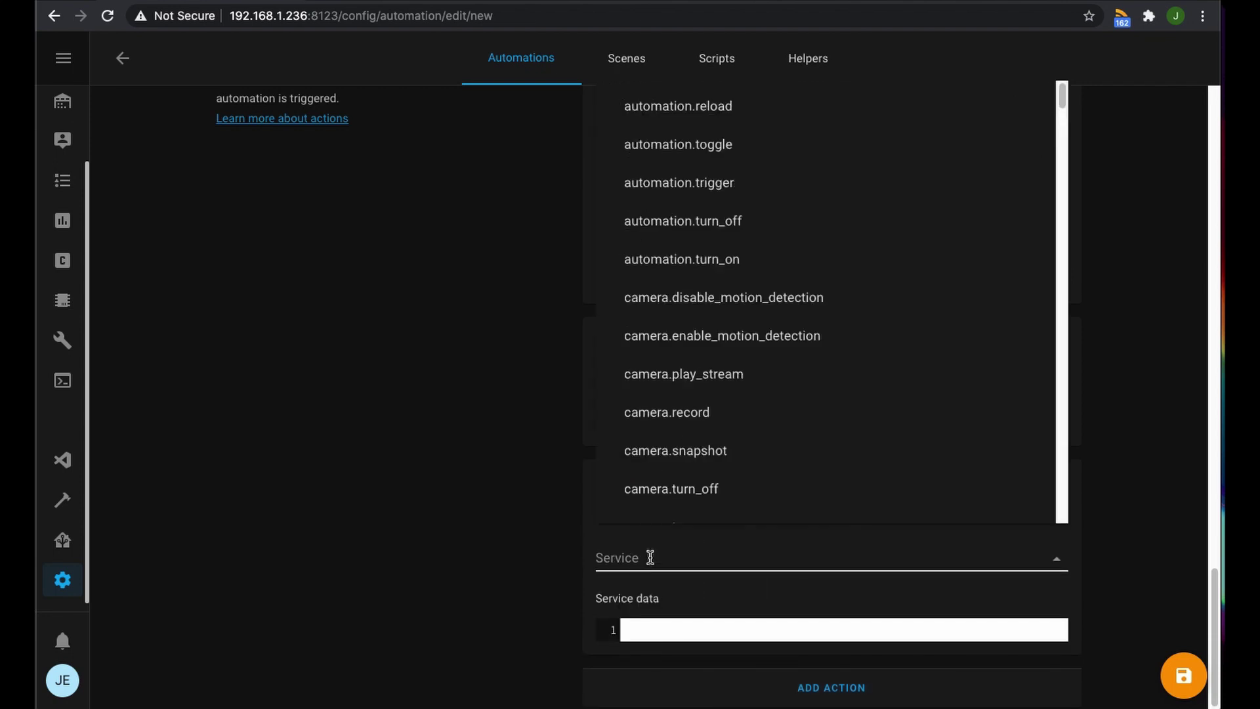
{"action": "type", "text": "switc"}
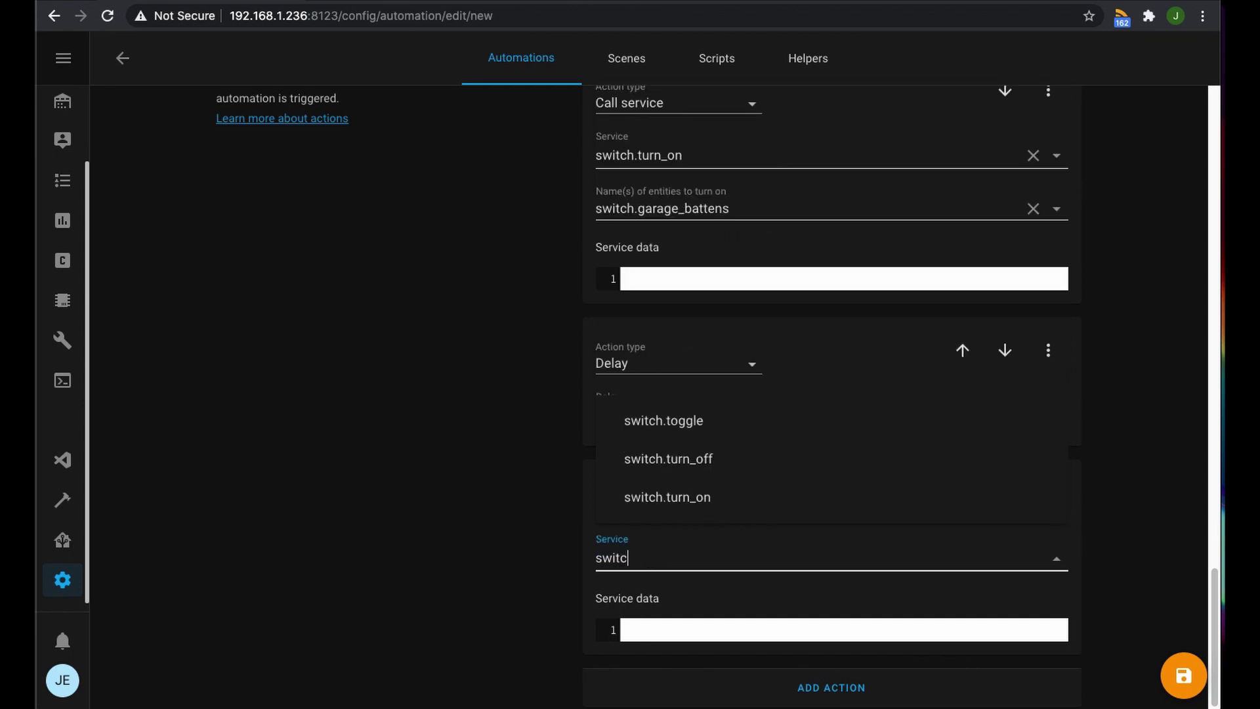
{"action": "left_click", "coordinate": [688, 473]}
{"action": "left_click", "coordinate": [693, 625]}
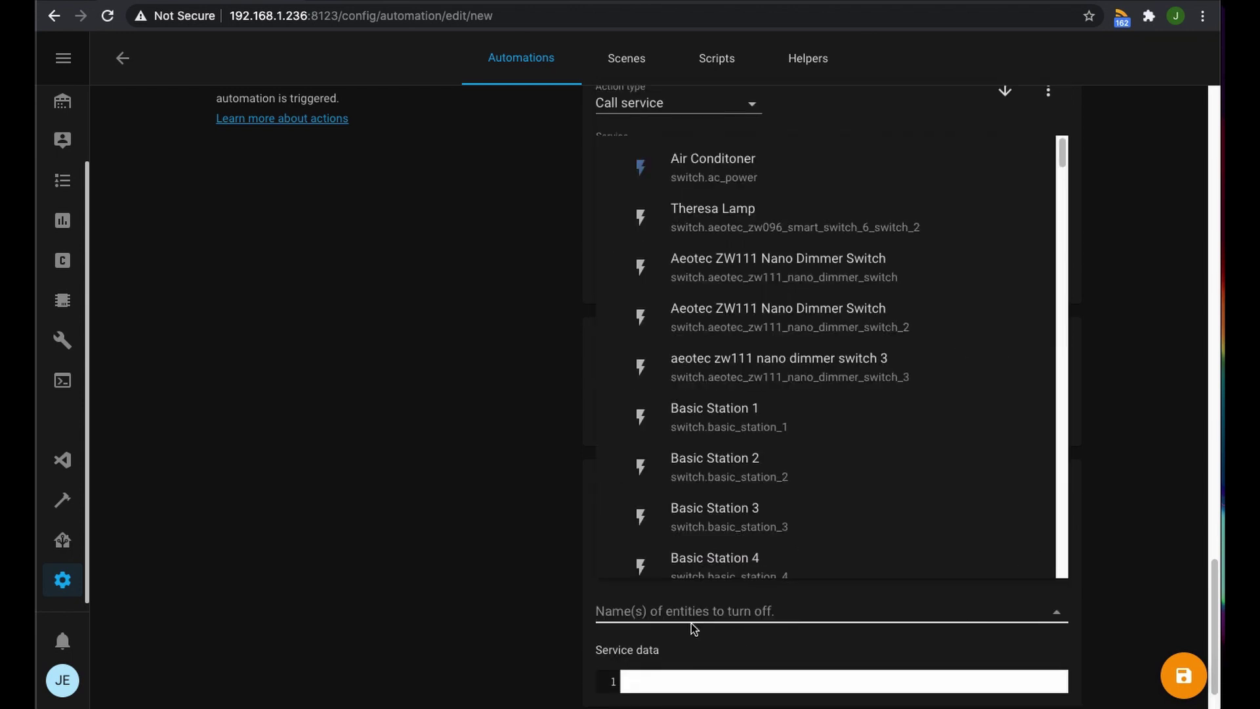
{"action": "type", "text": "gara"}
{"action": "left_click", "coordinate": [728, 459]}
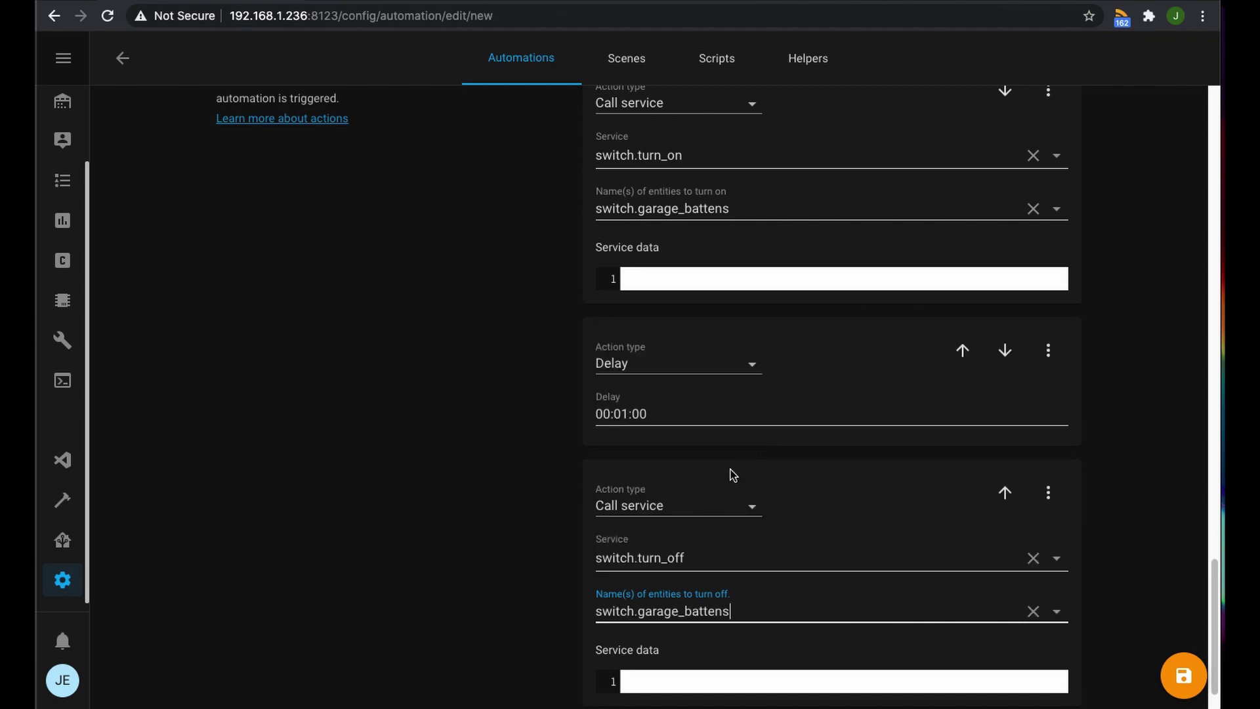
Check the actions against the AUTOMATION 1 plan in the notes document and save the automation
{"action": "scroll", "coordinate": [712, 642], "scroll_direction": "down", "scroll_amount": 2}
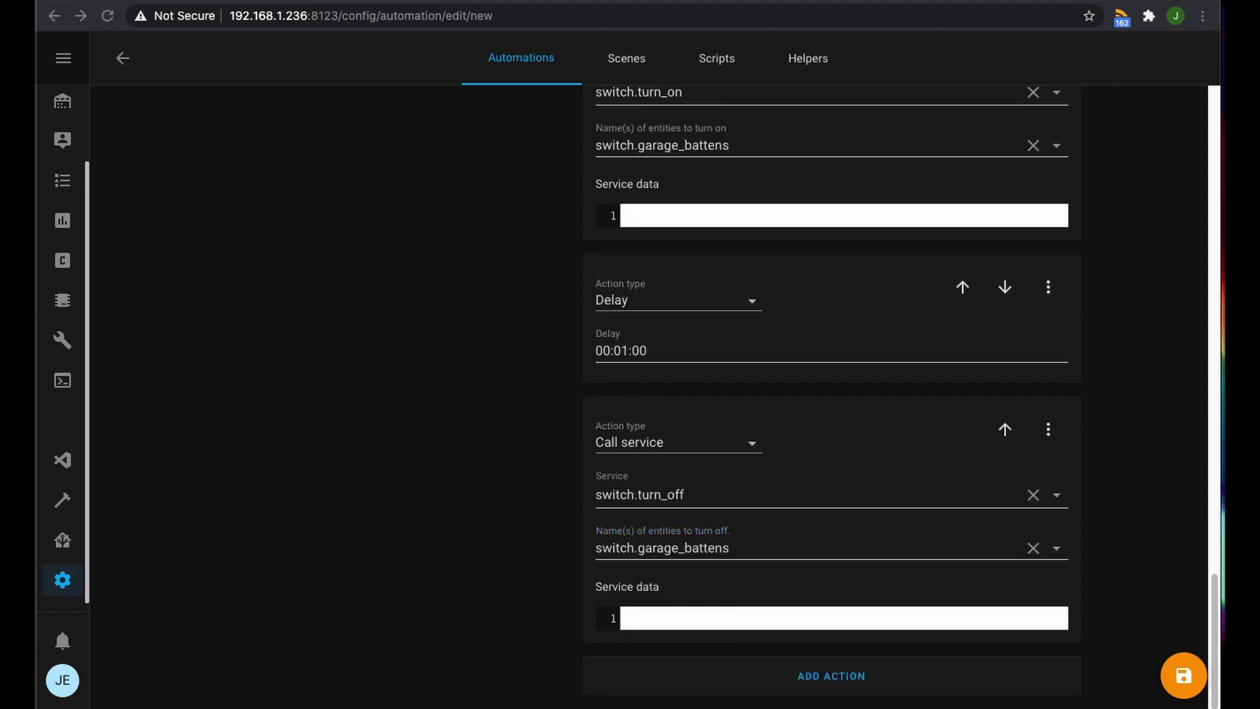
{"action": "key", "text": "super+Tab"}
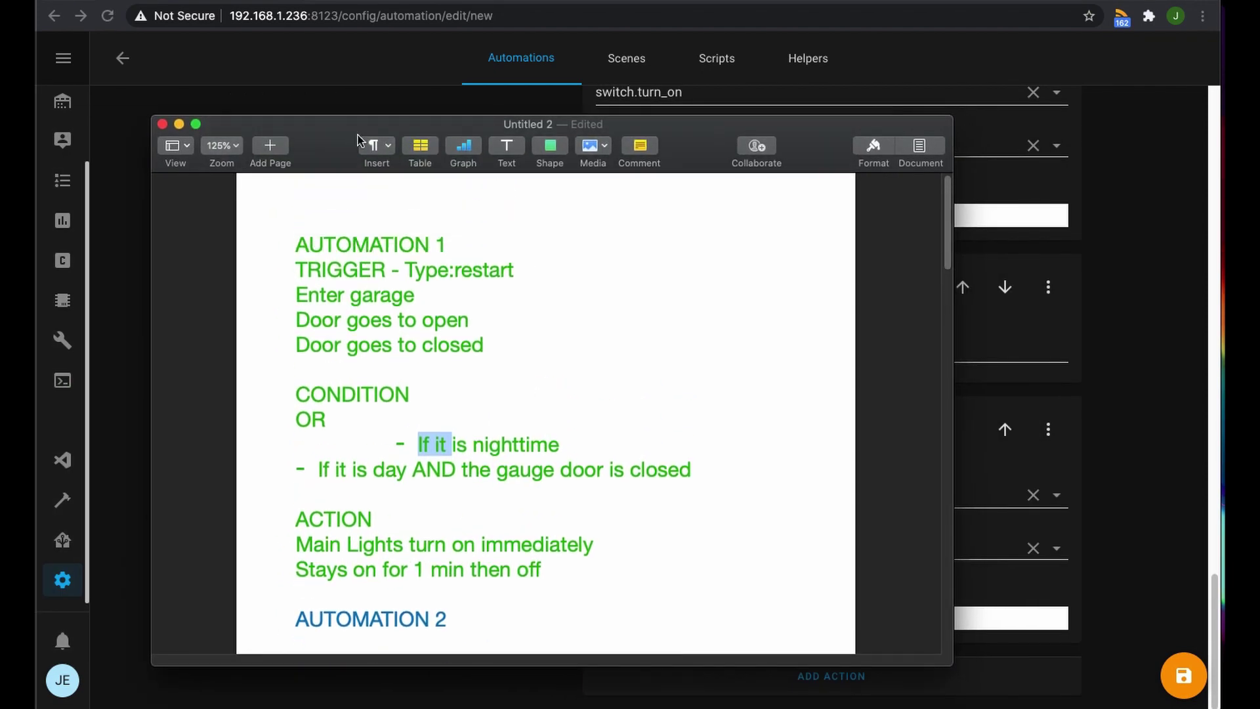
{"action": "left_click", "coordinate": [178, 124]}
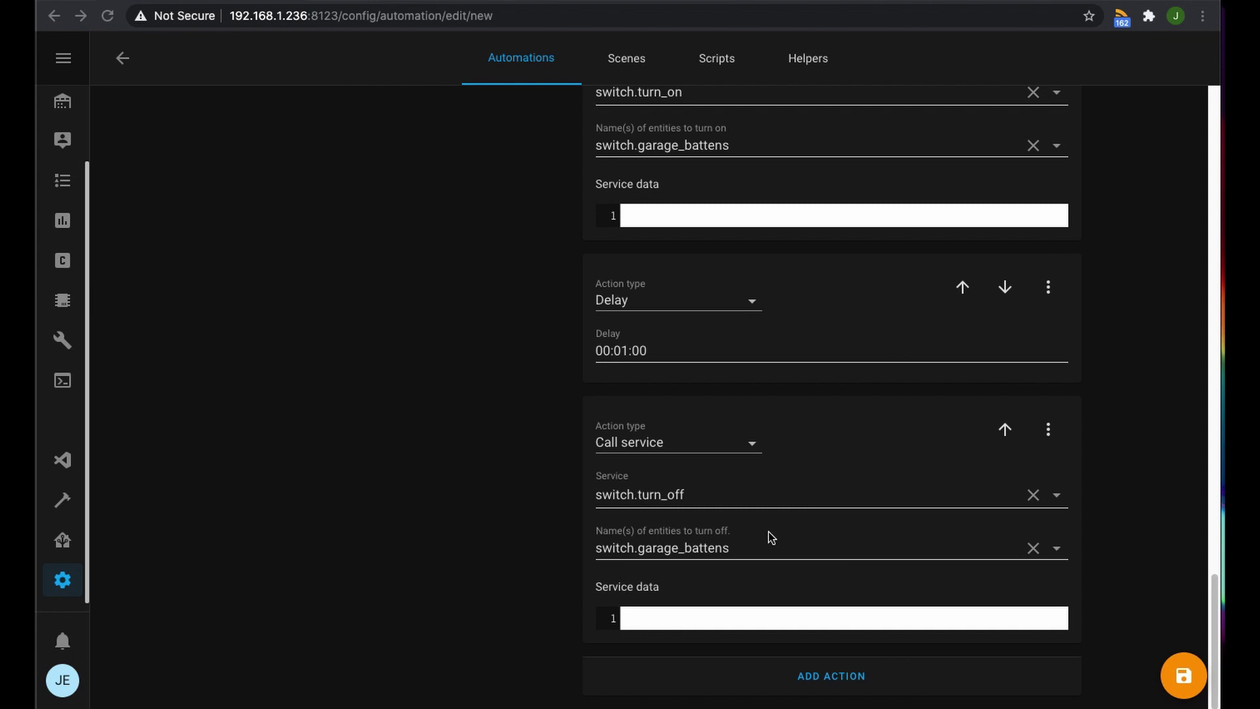
{"action": "scroll", "coordinate": [768, 534], "scroll_direction": "up", "scroll_amount": 2}
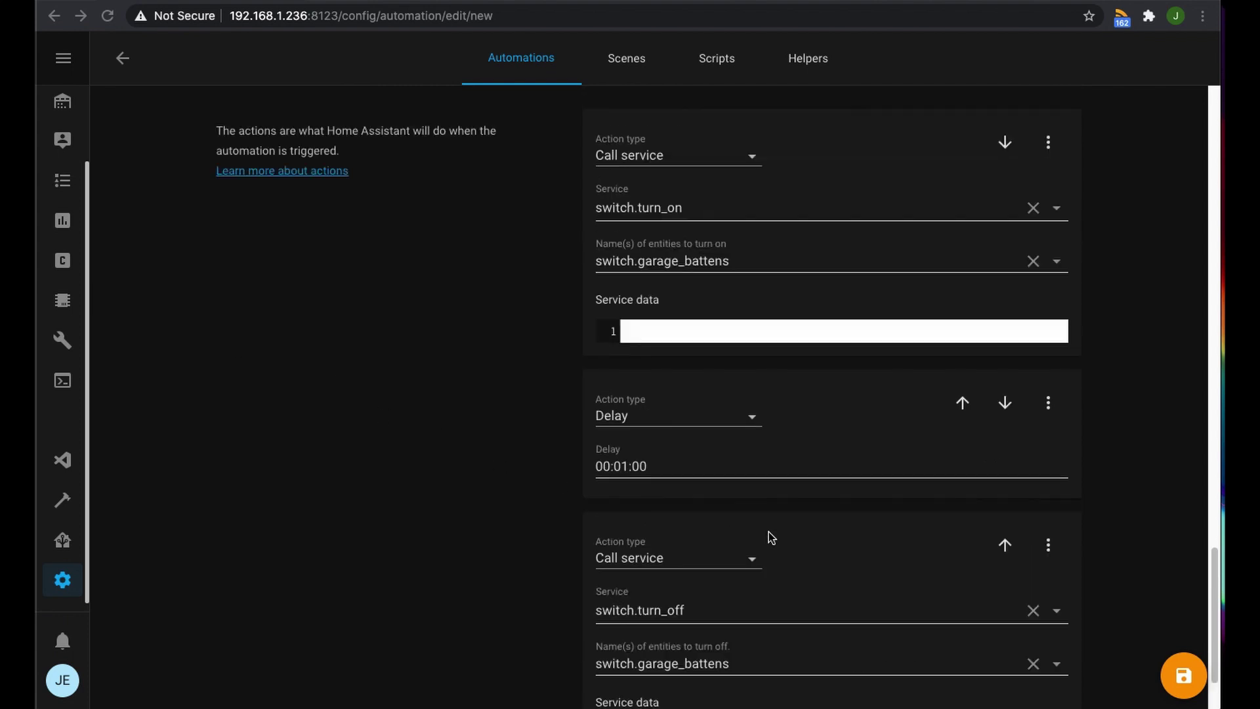
{"action": "left_click", "coordinate": [1183, 676]}
Review the saved automation's triggers, conditions and actions, ending at its name and mode settings
{"action": "scroll", "coordinate": [543, 520], "scroll_direction": "up", "scroll_amount": 12}
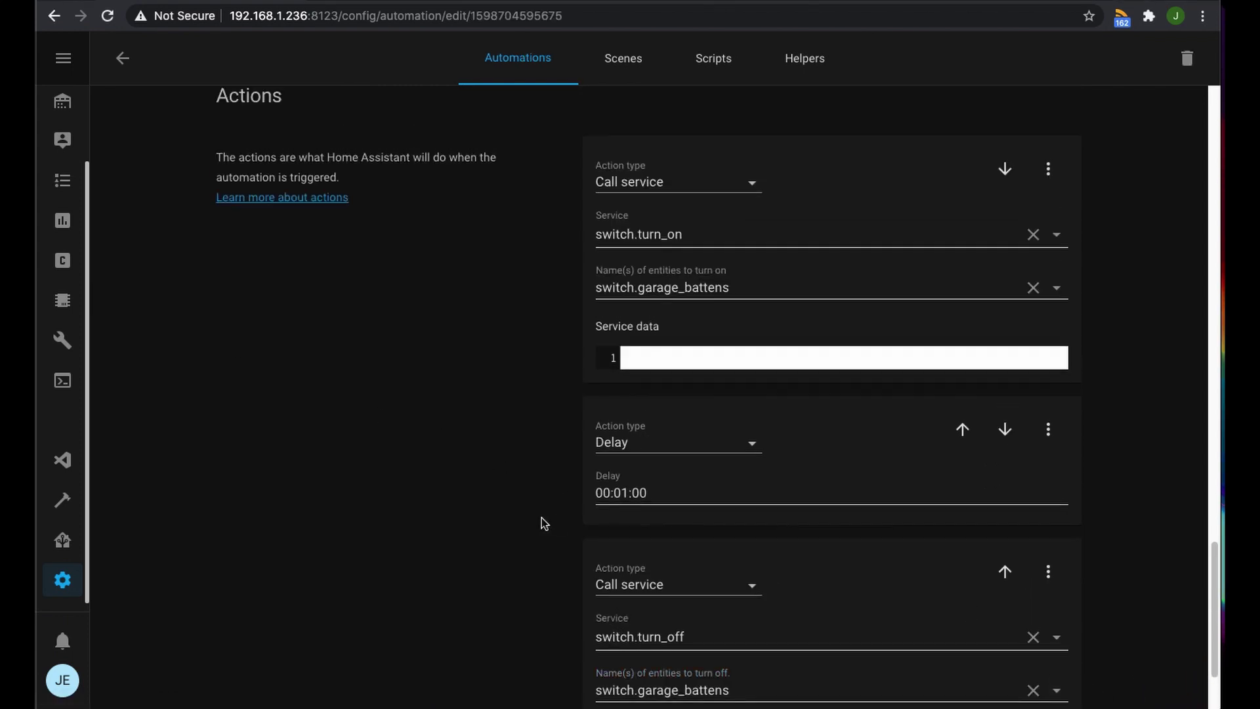
{"action": "scroll", "coordinate": [489, 296], "scroll_direction": "up", "scroll_amount": 2}
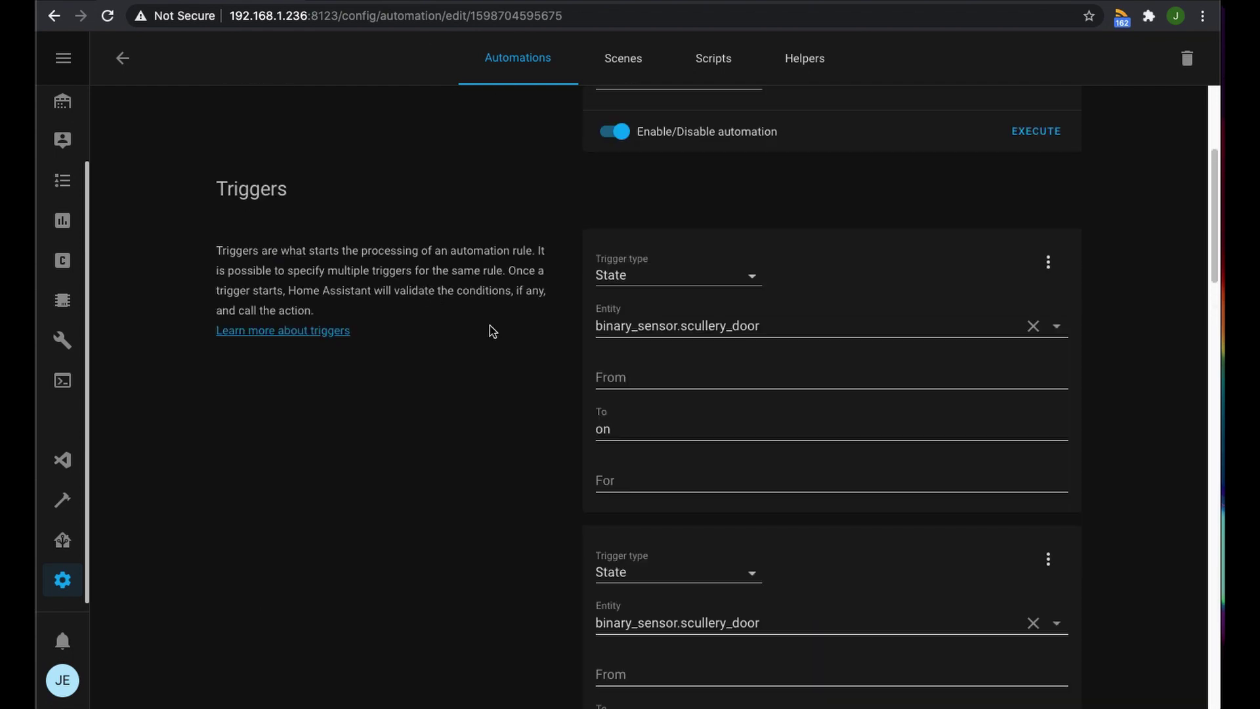
{"action": "scroll", "coordinate": [714, 416], "scroll_direction": "down", "scroll_amount": 15}
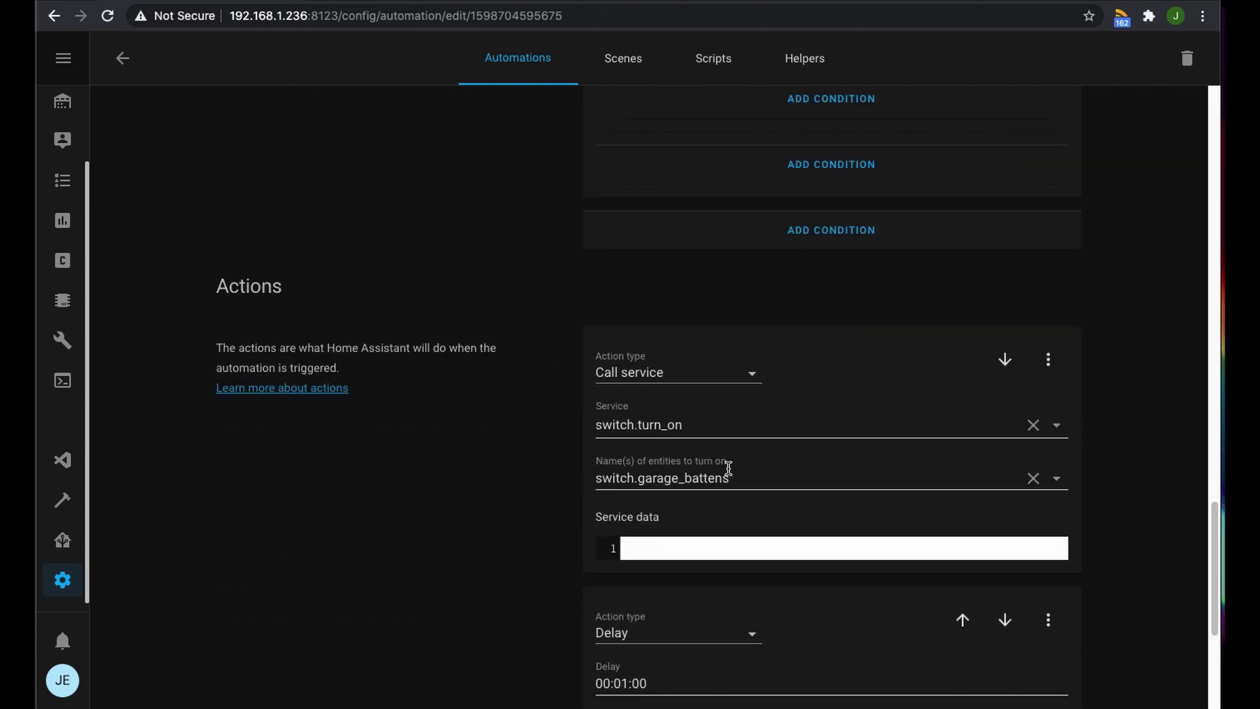
{"action": "scroll", "coordinate": [502, 388], "scroll_direction": "up", "scroll_amount": 20}
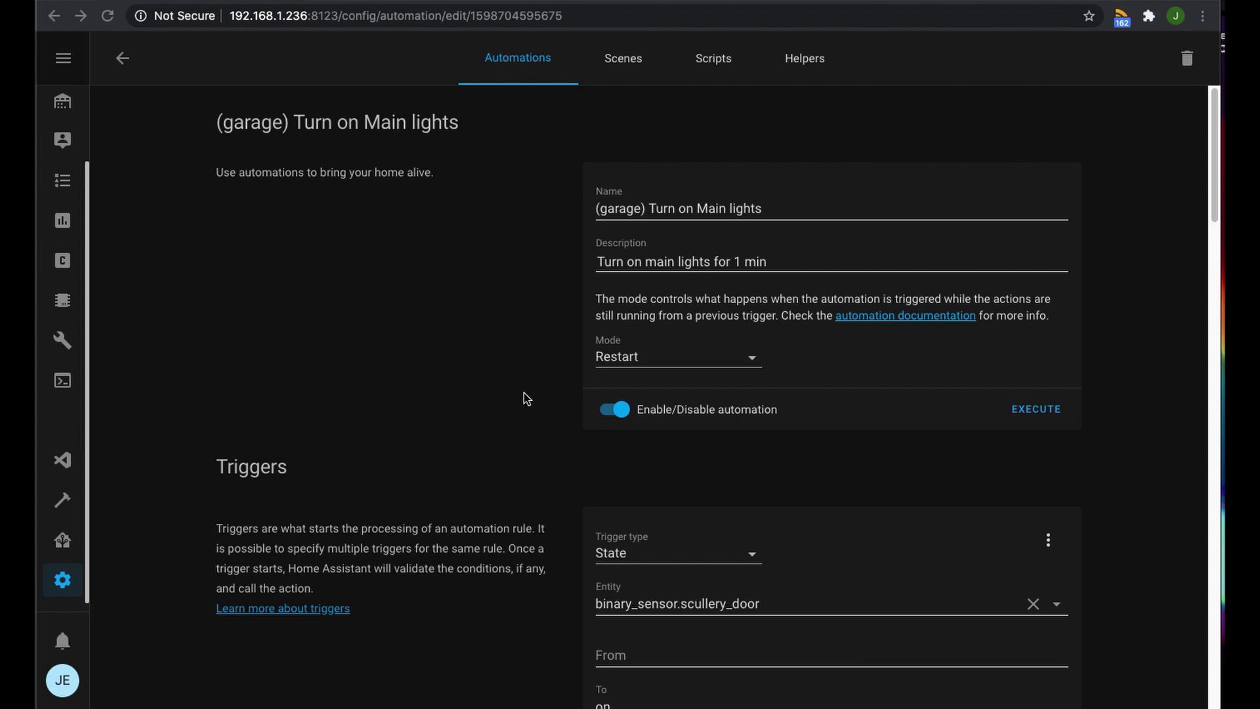
Switch to the Pages notes document and examine the trigger, condition and action lines planned for AUTOMATION 2
{"action": "key", "text": "super+Tab"}
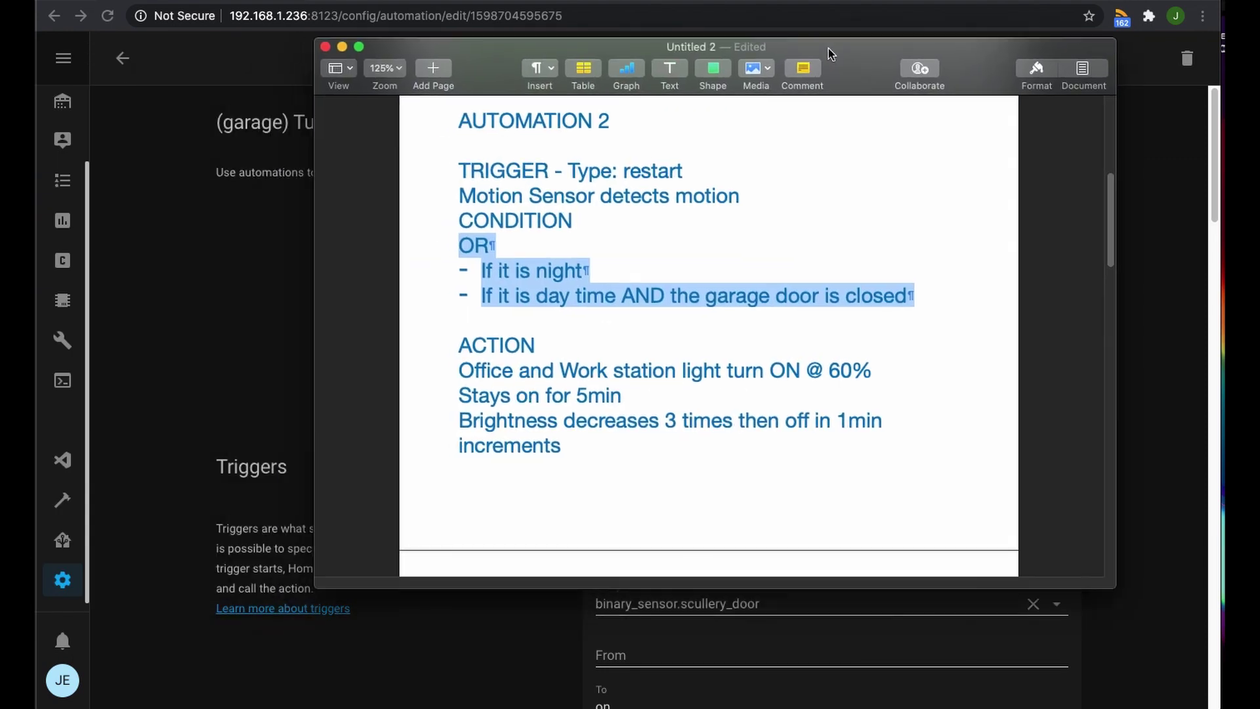
{"action": "key", "text": "Right"}
{"action": "scroll", "coordinate": [480, 331], "scroll_direction": "up", "scroll_amount": 2}
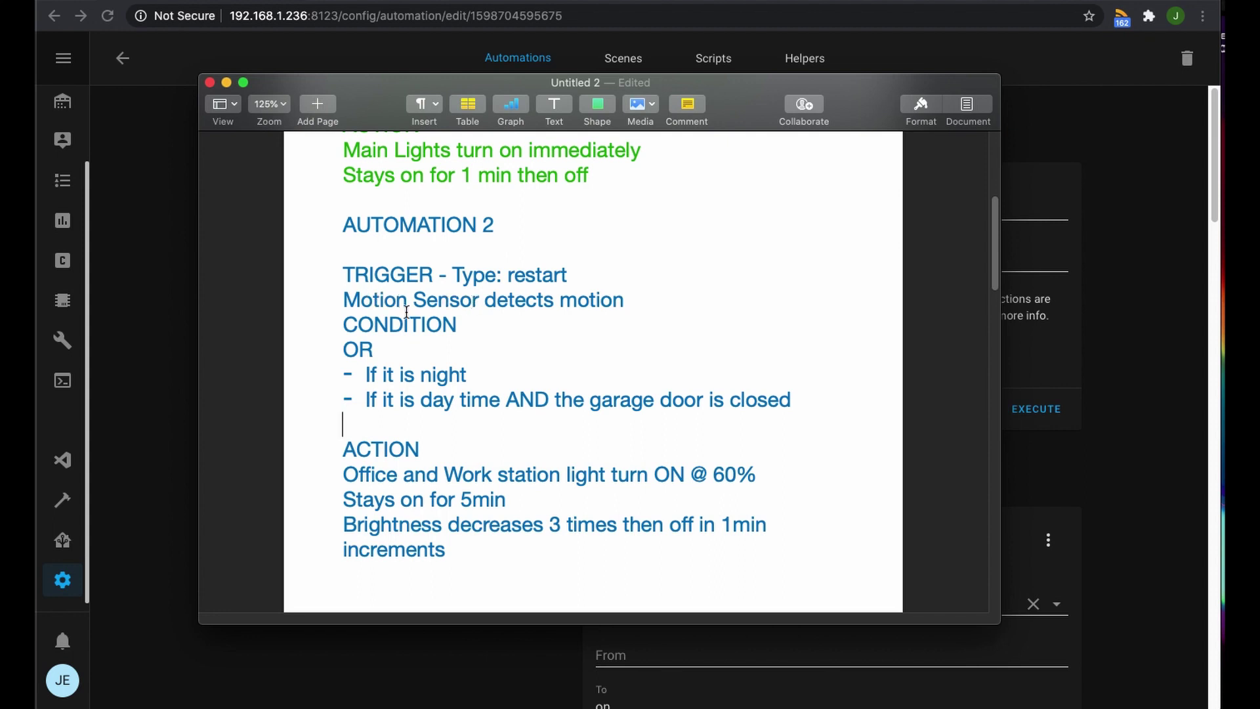
{"action": "left_click_drag", "start_coordinate": [344, 300], "coordinate": [637, 298]}
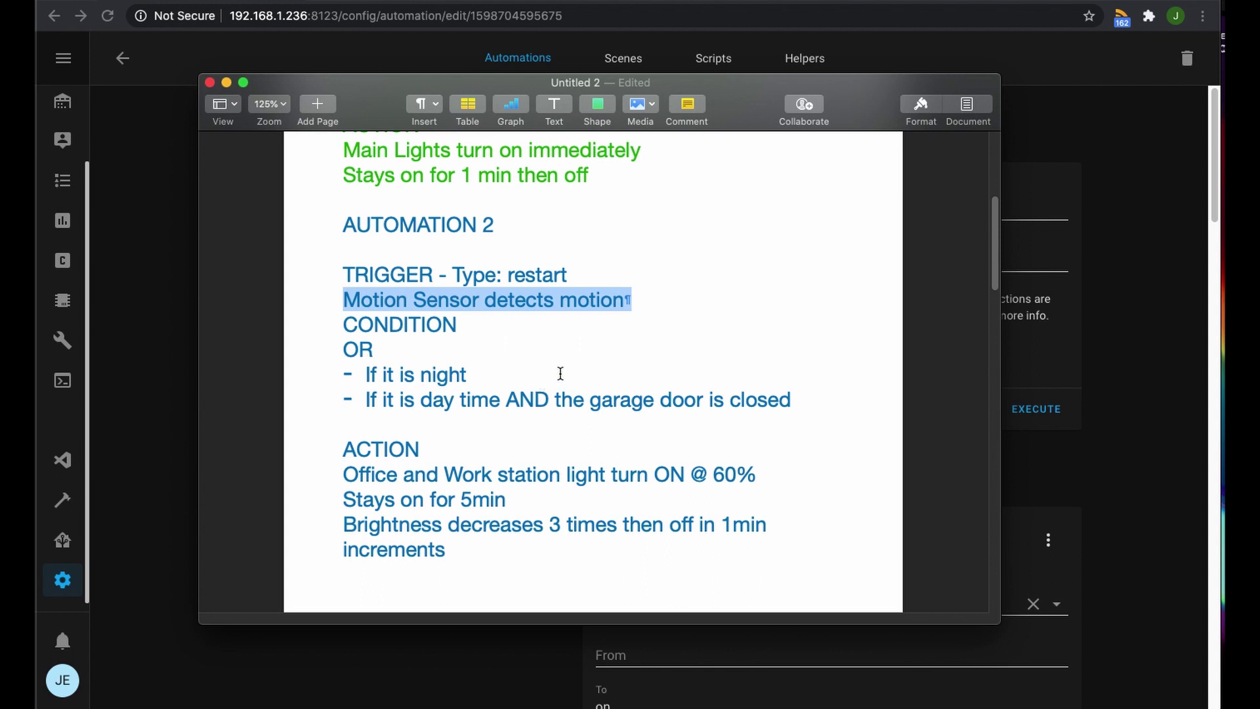
{"action": "triple_click", "coordinate": [353, 375]}
{"action": "mouse_move", "coordinate": [353, 375]}
{"action": "left_mouse_down"}
{"action": "mouse_move", "coordinate": [386, 362]}
{"action": "mouse_move", "coordinate": [630, 368]}
{"action": "mouse_move", "coordinate": [361, 372]}
{"action": "left_mouse_up"}
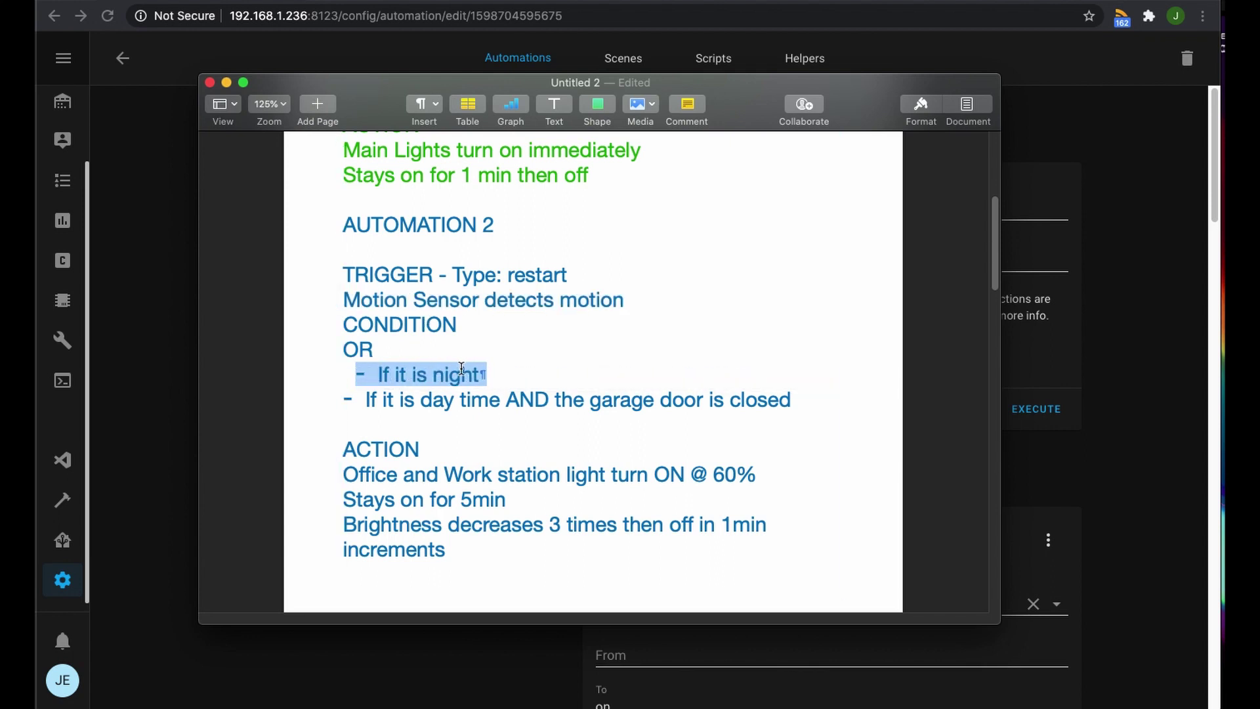
{"action": "left_click", "coordinate": [529, 355]}
{"action": "scroll", "coordinate": [425, 469], "scroll_direction": "down", "scroll_amount": 1}
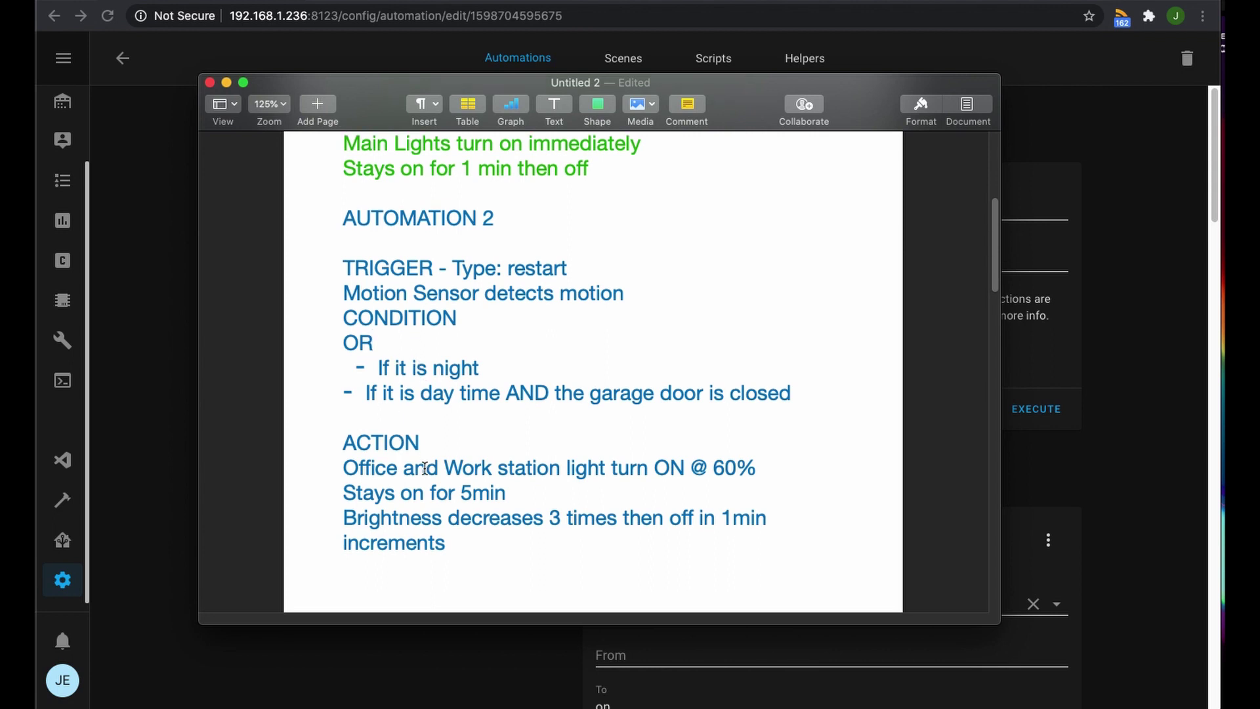
{"action": "scroll", "coordinate": [427, 465], "scroll_direction": "down", "scroll_amount": 3}
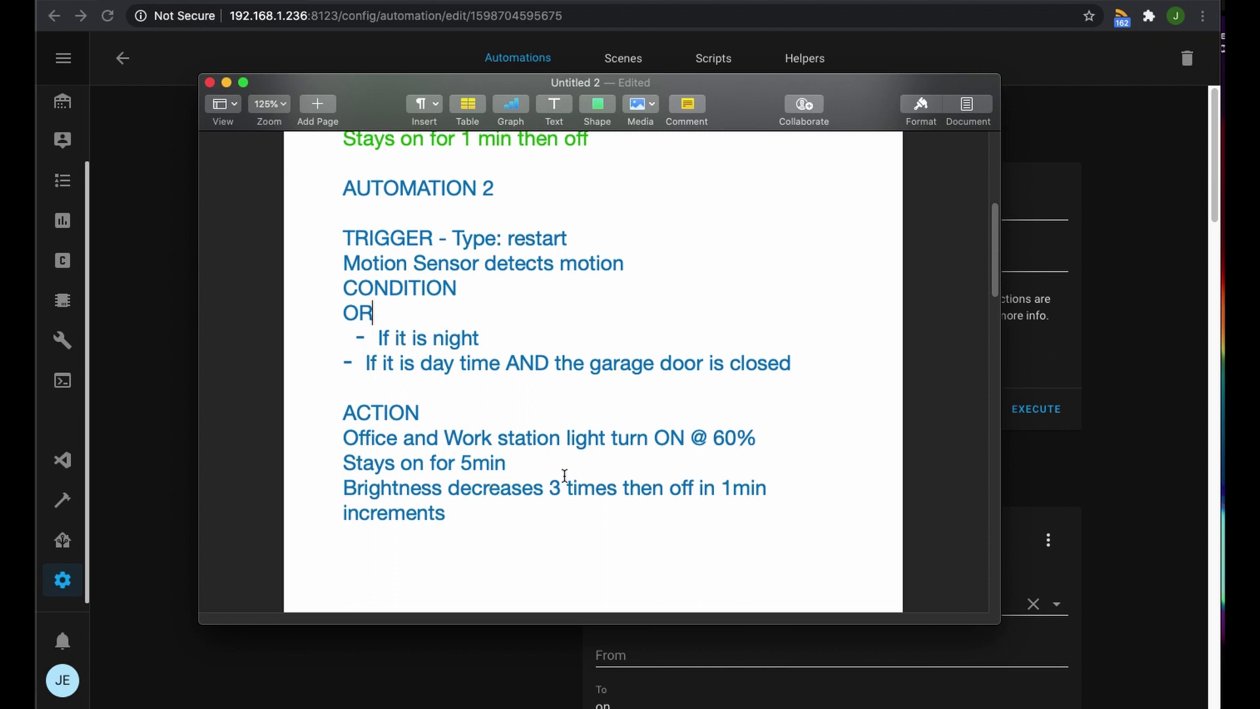
{"action": "scroll", "coordinate": [568, 478], "scroll_direction": "up", "scroll_amount": 8}
{"action": "scroll", "coordinate": [565, 475], "scroll_direction": "up", "scroll_amount": 2}
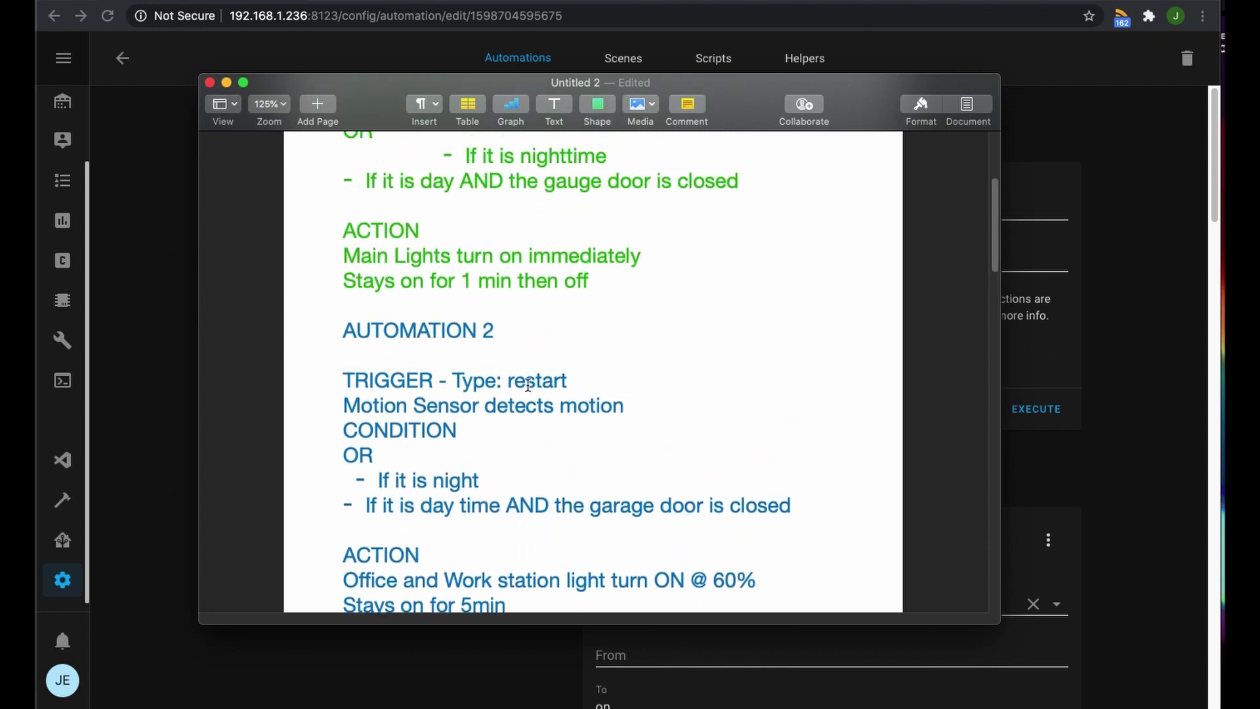
{"action": "scroll", "coordinate": [529, 394], "scroll_direction": "down", "scroll_amount": 2}
{"action": "scroll", "coordinate": [590, 472], "scroll_direction": "down", "scroll_amount": 2}
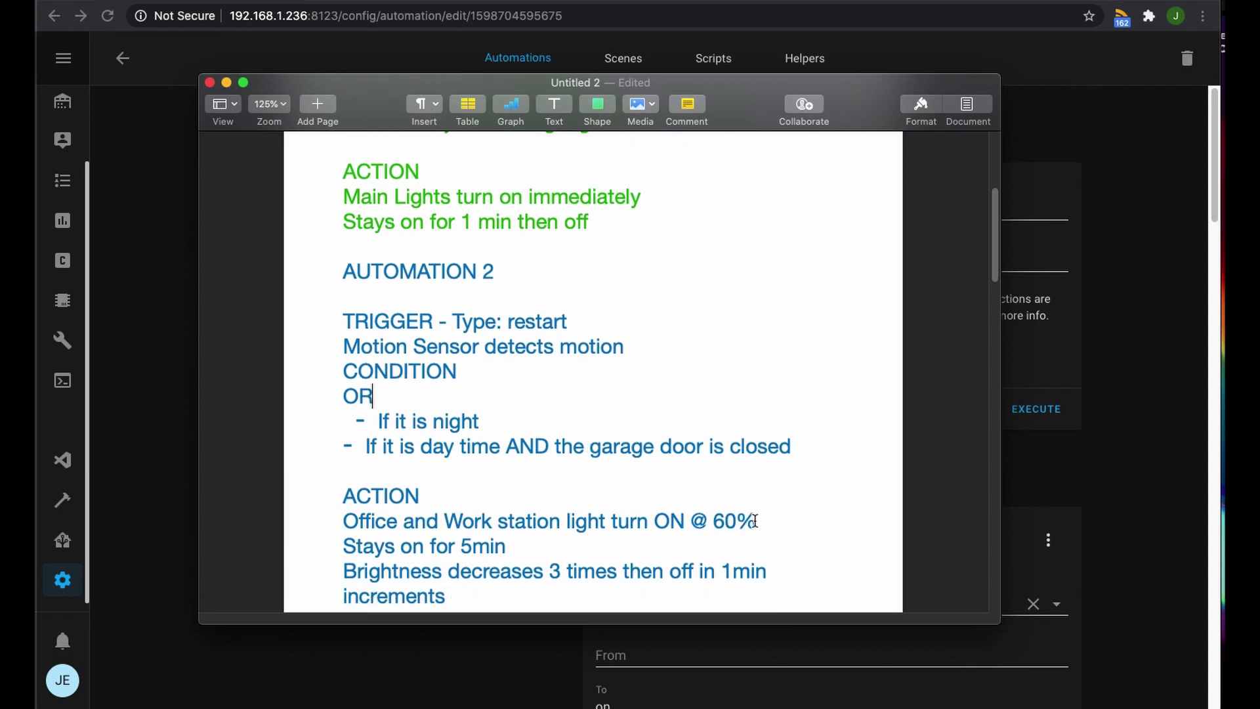
{"action": "scroll", "coordinate": [648, 545], "scroll_direction": "down", "scroll_amount": 1}
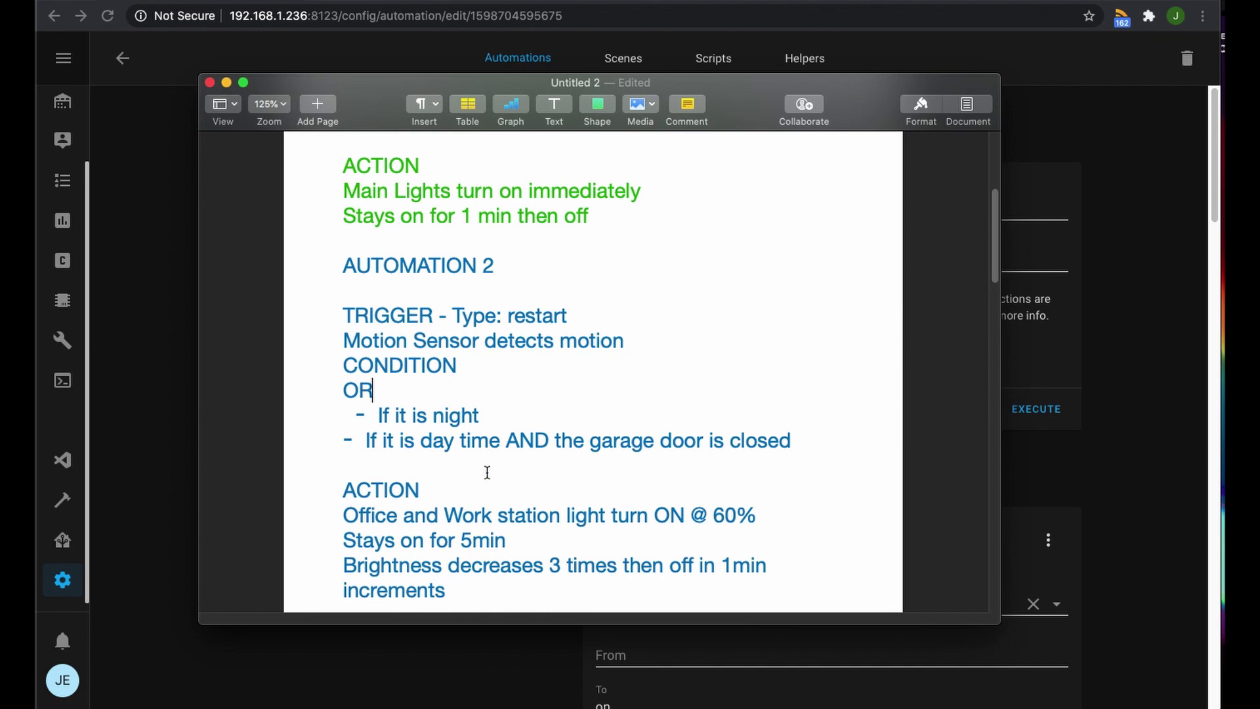
Switch back to Home Assistant and start a new empty automation from the automations list
{"action": "key", "text": "super+Tab"}
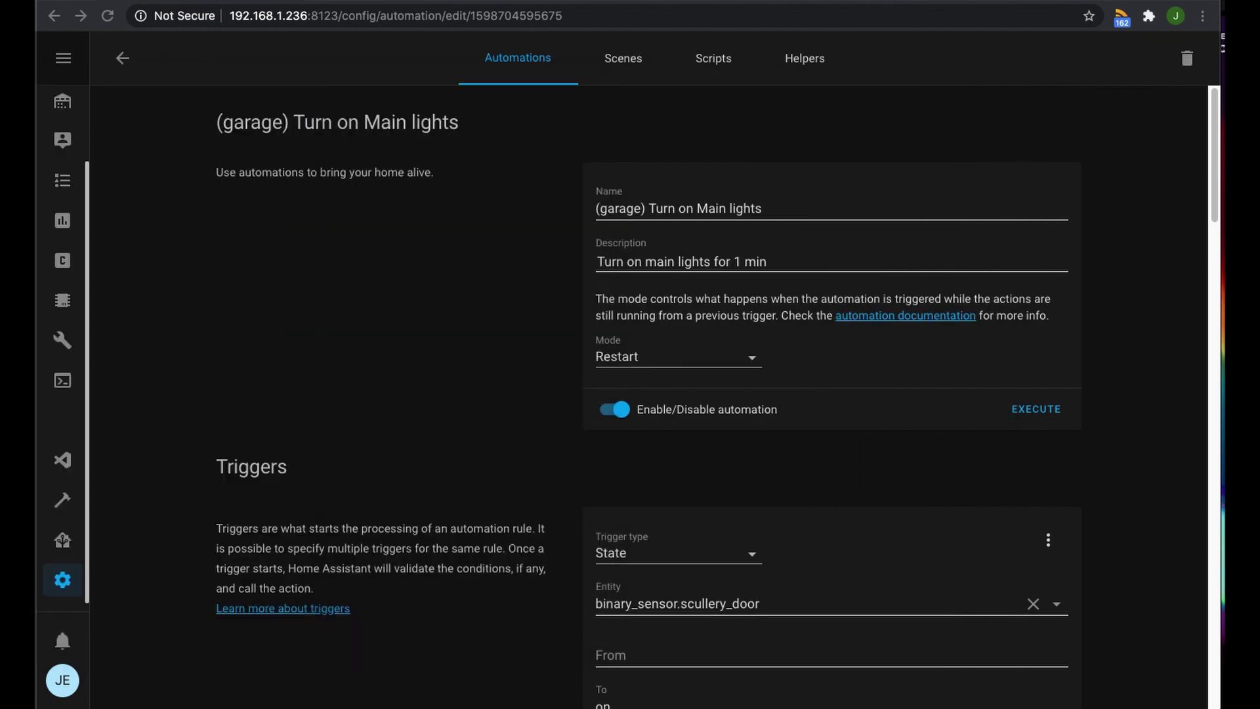
{"action": "left_click", "coordinate": [123, 58]}
{"action": "left_click", "coordinate": [1181, 683]}
{"action": "left_click", "coordinate": [453, 513]}
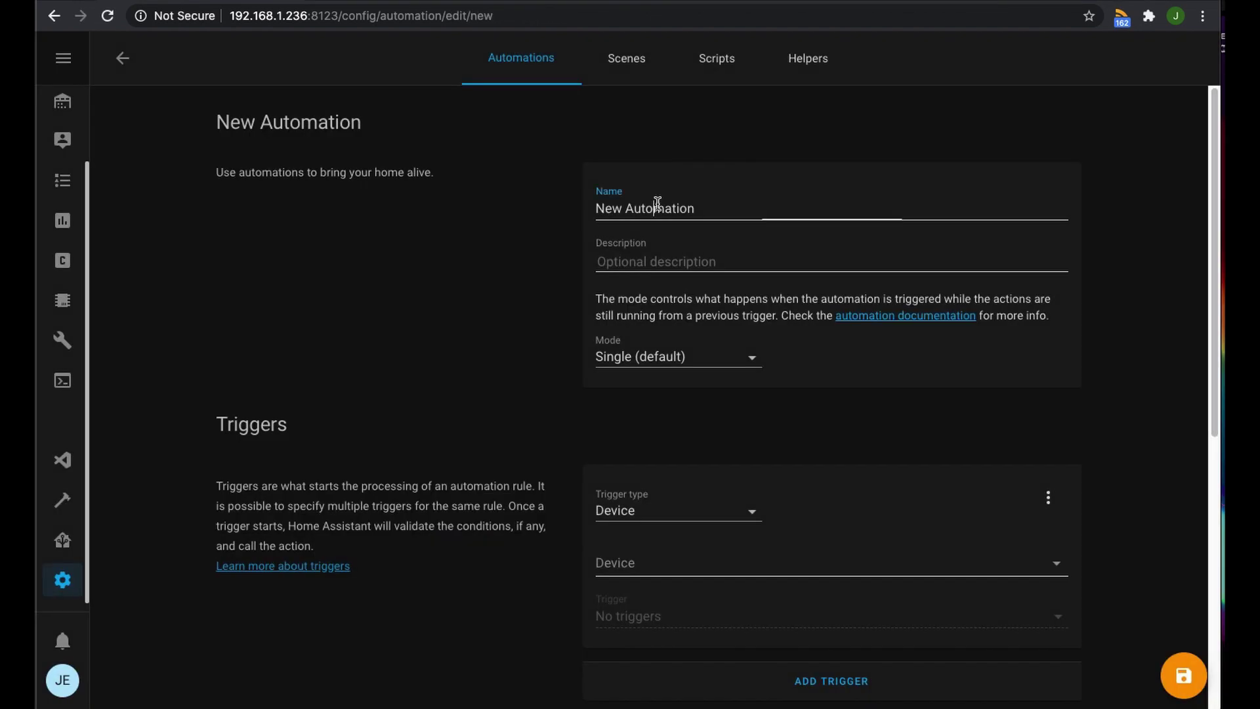
Name the automation "(garage)Office Motion Light", describe it as "Turn on office lights 60% and slowly dim off" and set its mode to Restart
{"action": "triple_click", "coordinate": [675, 208]}
{"action": "type", "text": "(garage)Office Motion Light"}
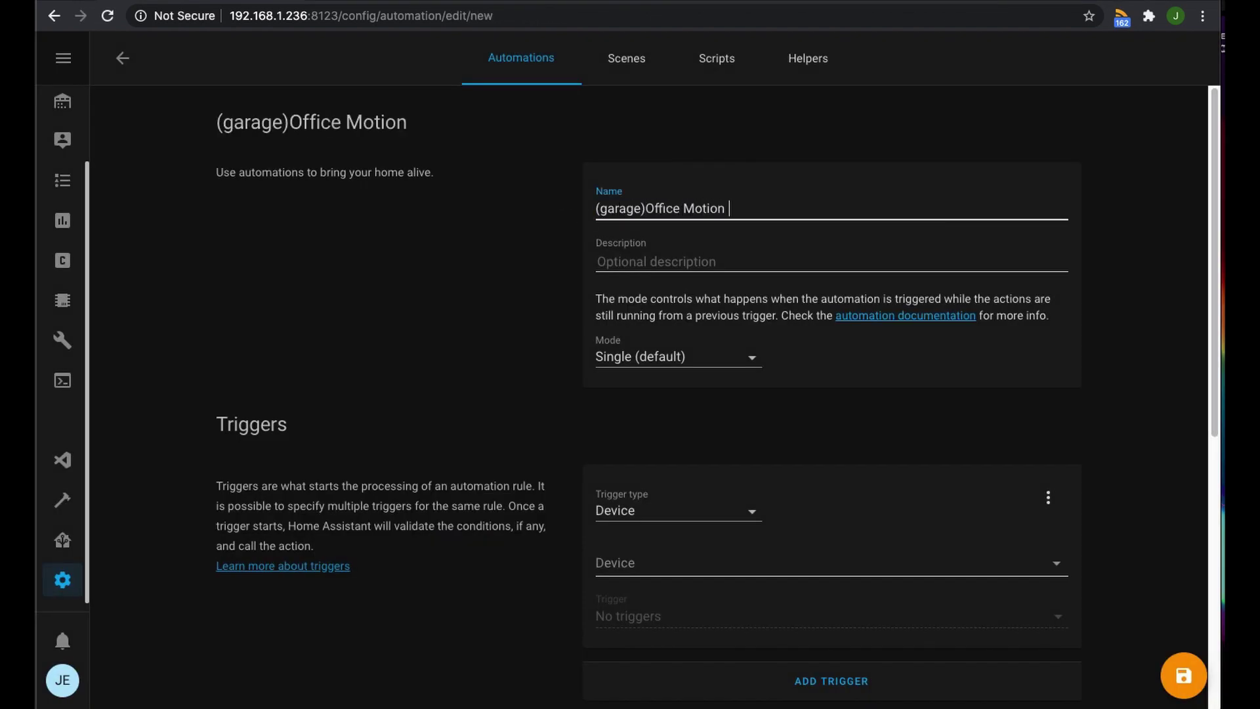
{"action": "left_click", "coordinate": [656, 262]}
{"action": "type", "text": "Turn on office lights 60"}
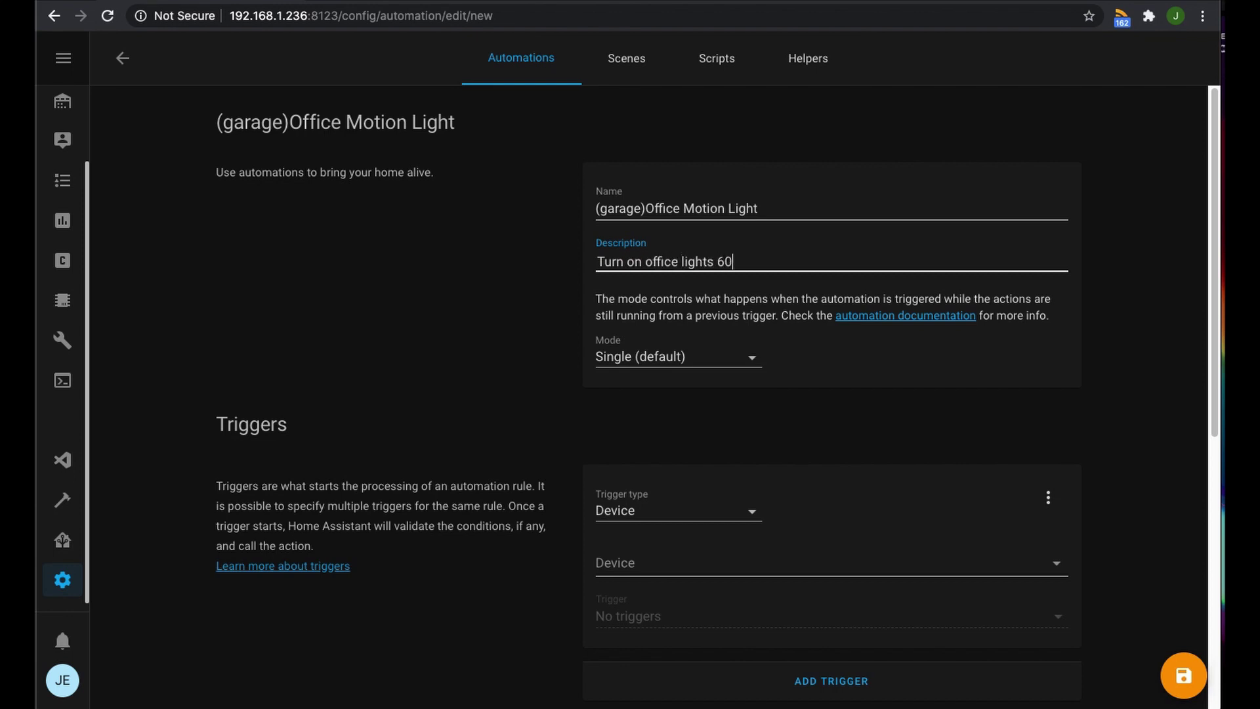
{"action": "type", "text": "% and slowly fim off"}
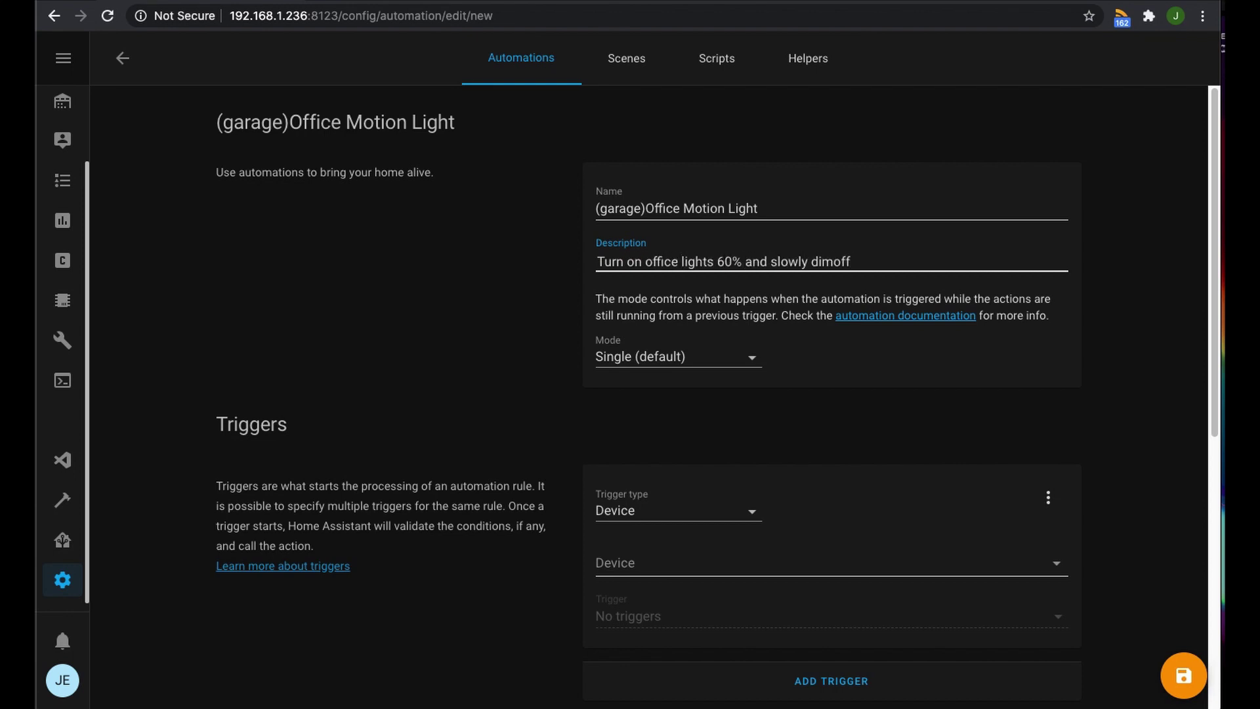
{"action": "left_click", "coordinate": [743, 358]}
{"action": "left_click", "coordinate": [676, 397]}
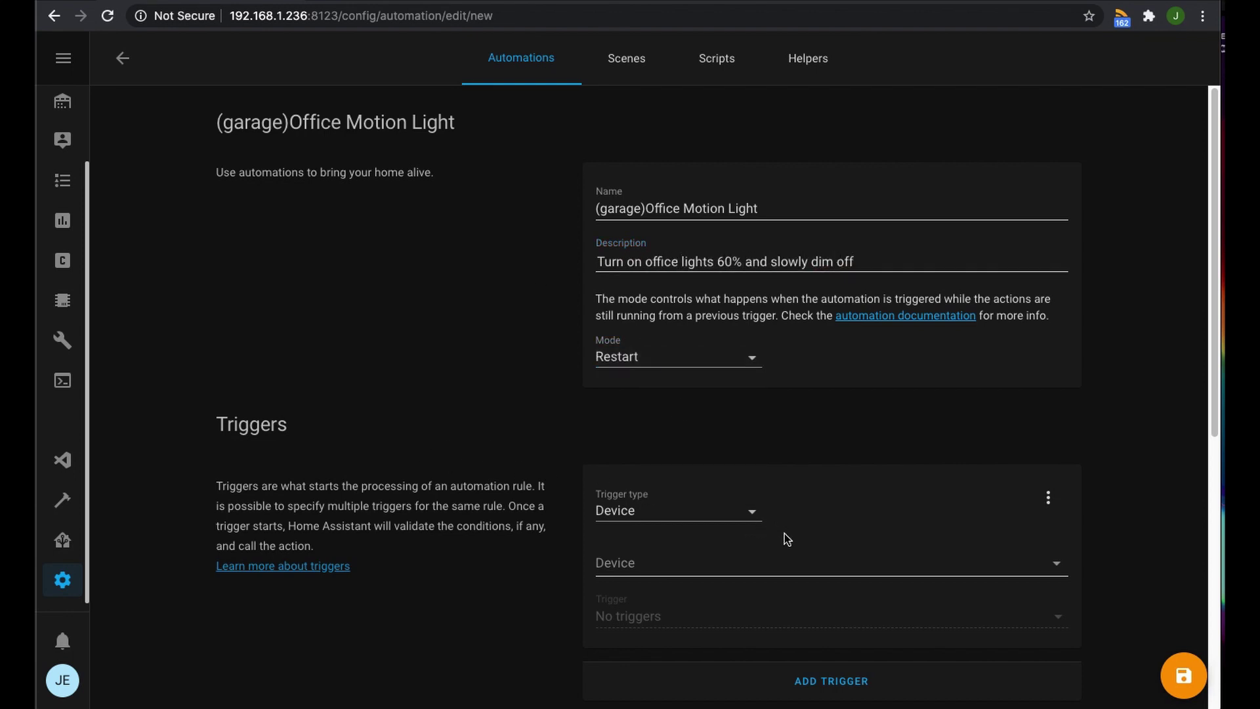
Make the trigger a State change of binary_sensor.garage_motion from off to on, and add a blank condition
{"action": "scroll", "coordinate": [712, 525], "scroll_direction": "down", "scroll_amount": 2}
{"action": "left_click", "coordinate": [692, 380]}
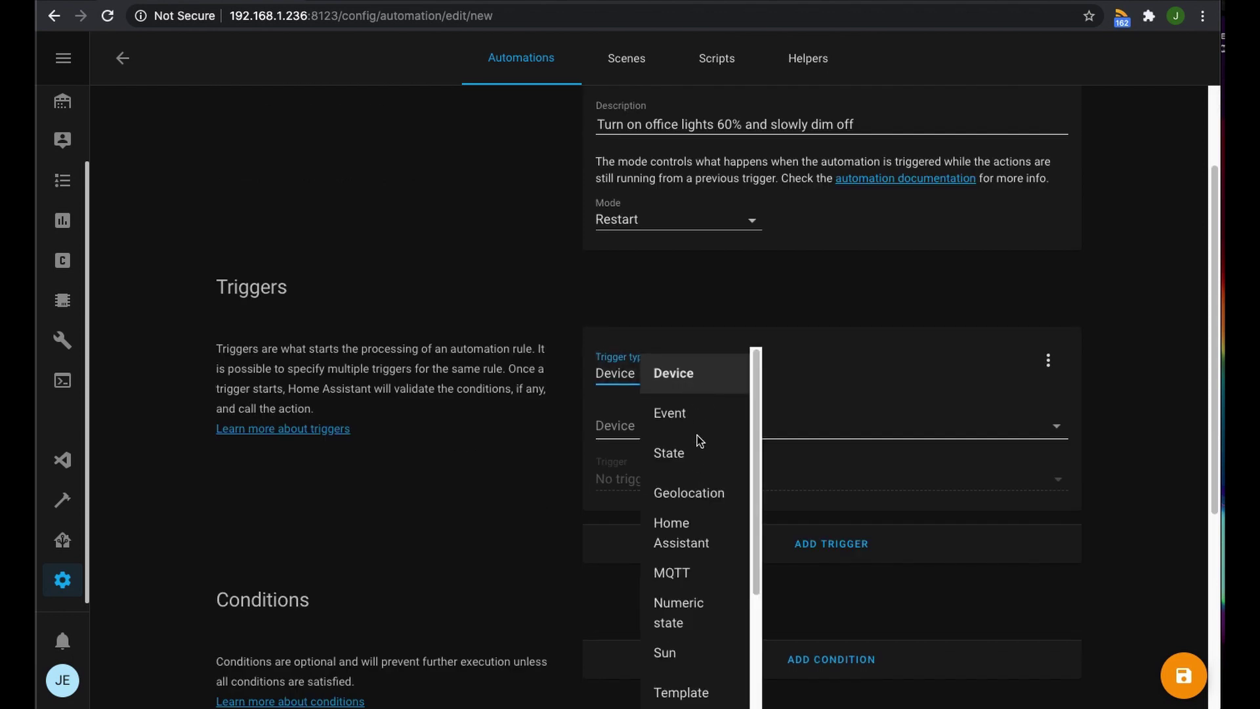
{"action": "left_click", "coordinate": [683, 452]}
{"action": "left_click", "coordinate": [664, 426]}
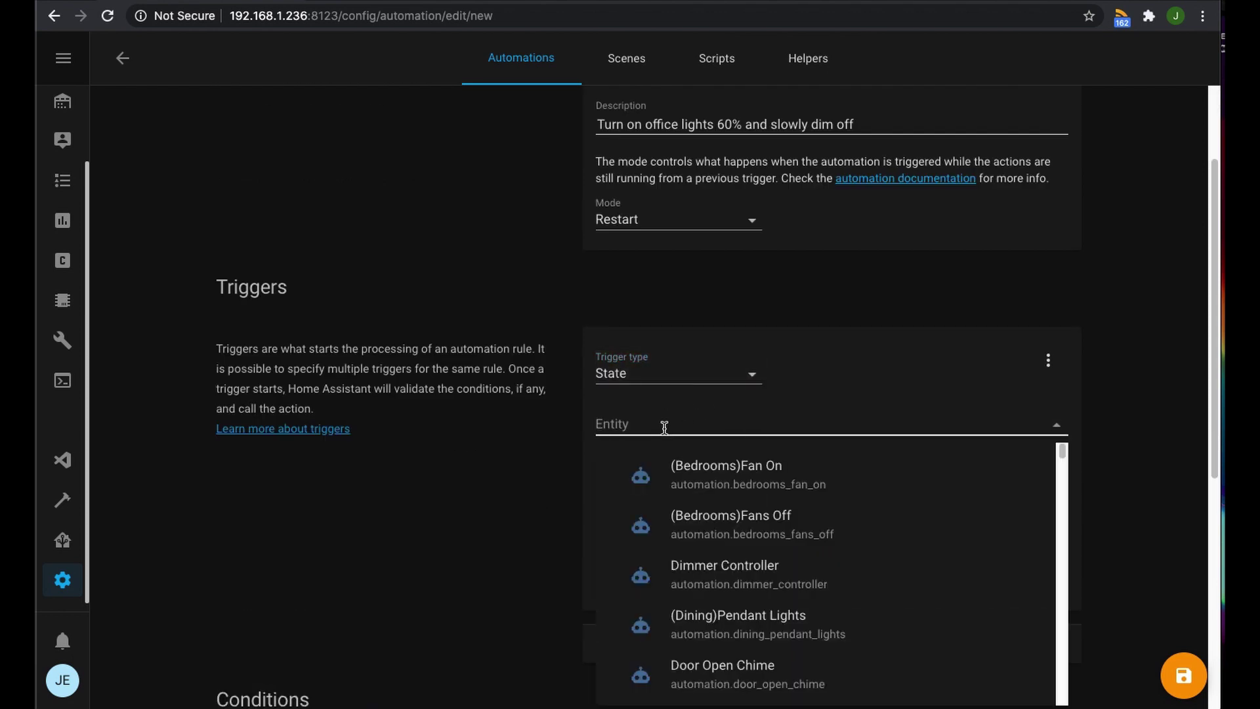
{"action": "type", "text": "gara"}
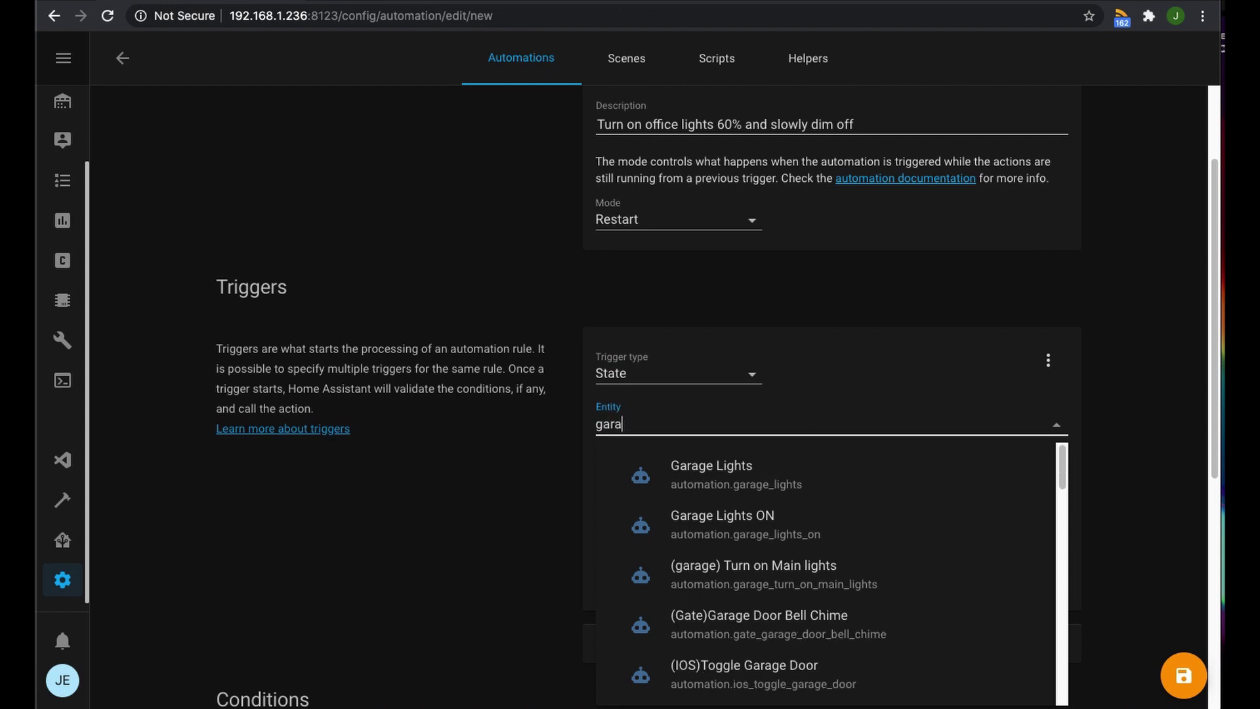
{"action": "type", "text": "ge_motion"}
{"action": "left_click", "coordinate": [814, 484]}
{"action": "left_click", "coordinate": [722, 482]}
{"action": "type", "text": "off"}
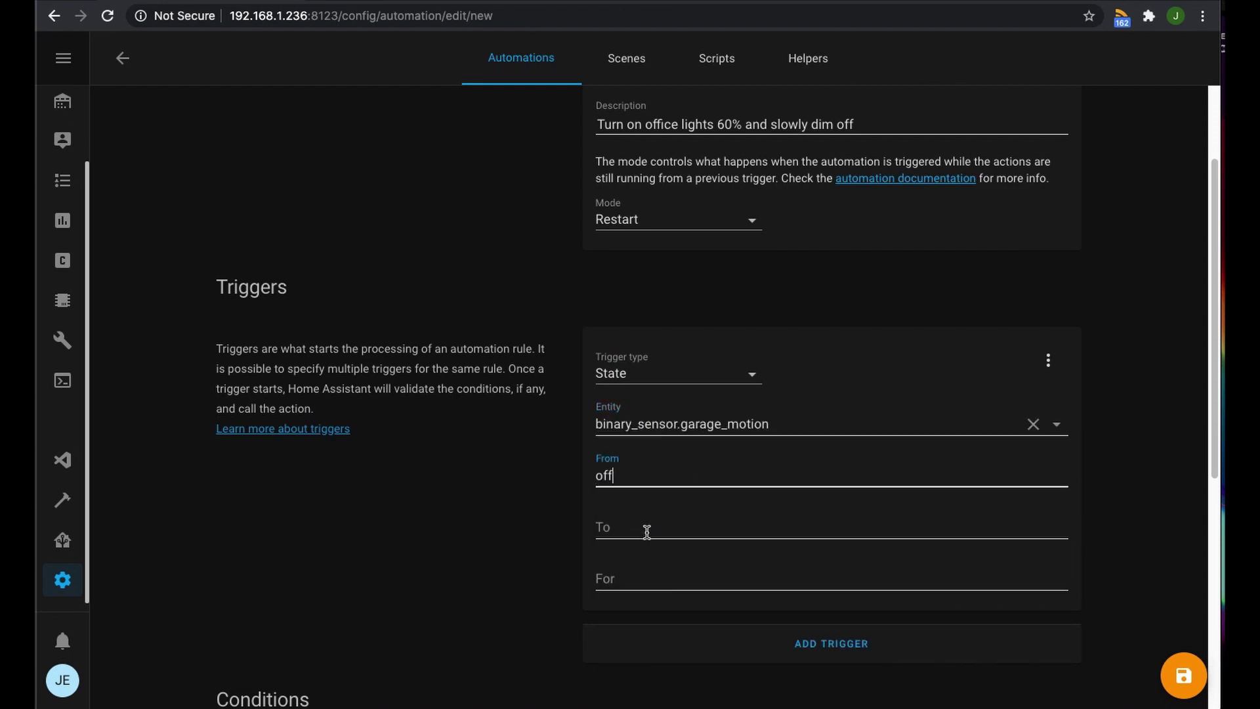
{"action": "left_click", "coordinate": [644, 529]}
{"action": "type", "text": "on"}
{"action": "scroll", "coordinate": [749, 315], "scroll_direction": "down", "scroll_amount": 5}
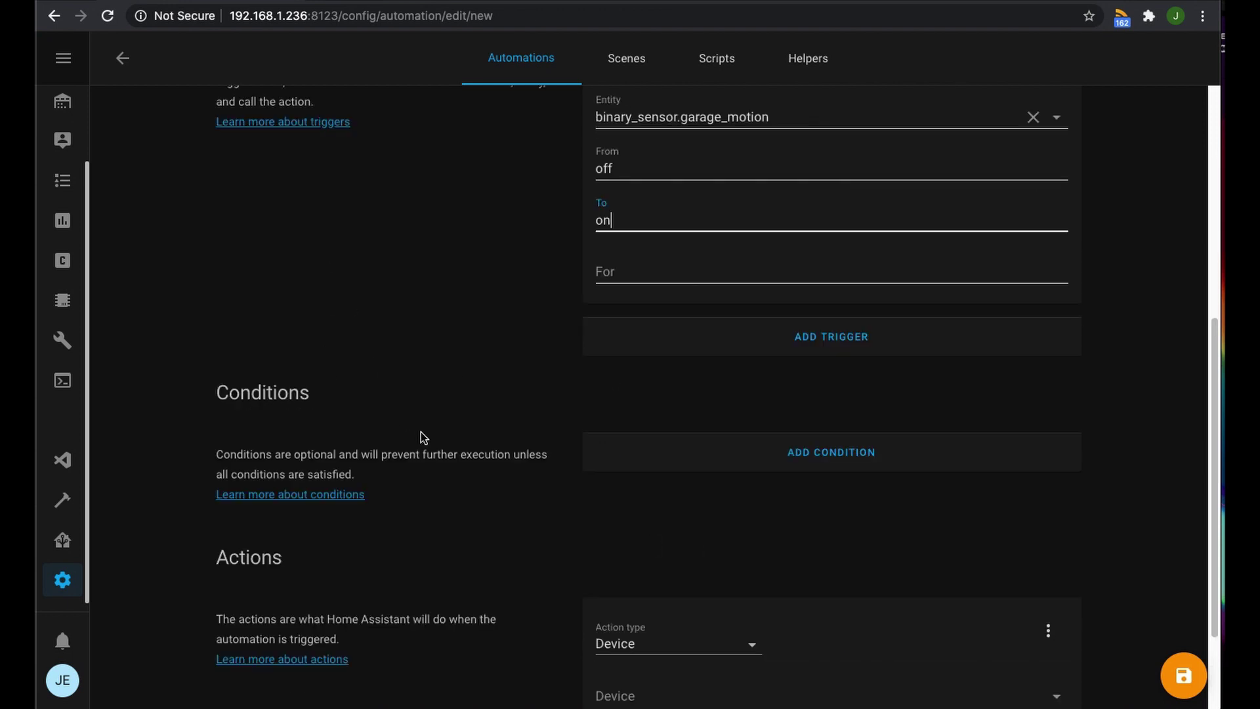
{"action": "left_click", "coordinate": [802, 455]}
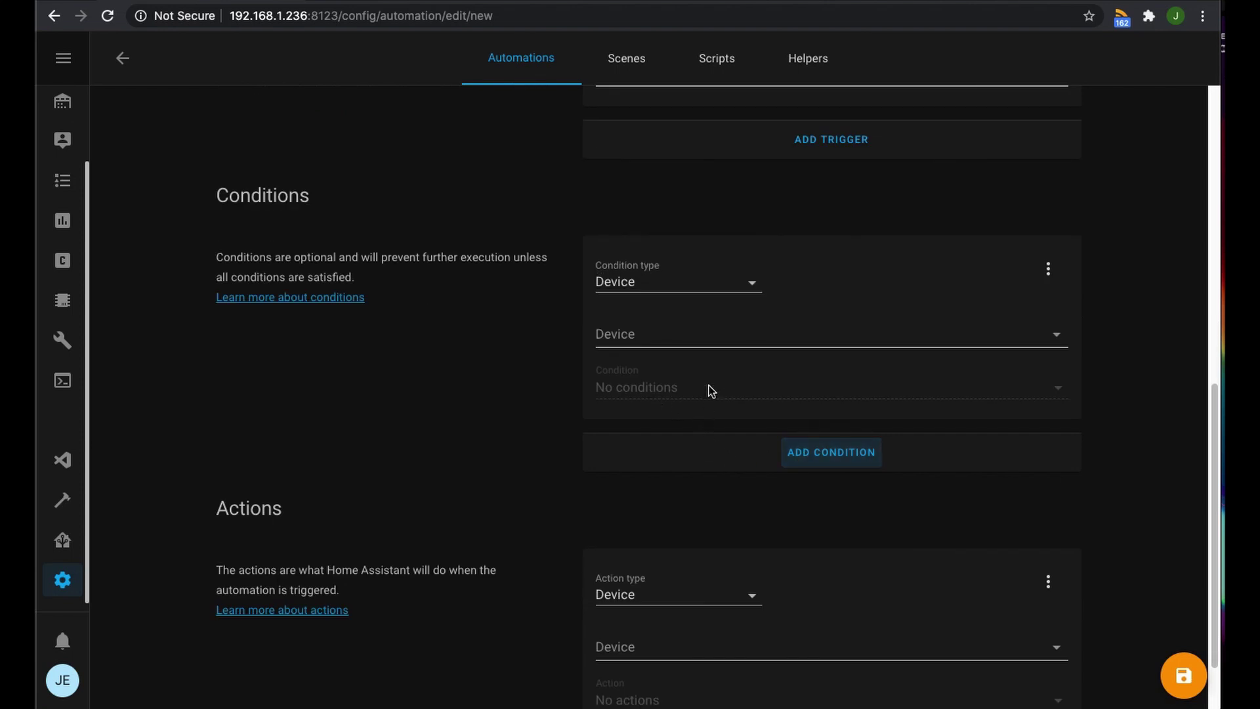
{"action": "left_click", "coordinate": [674, 292]}
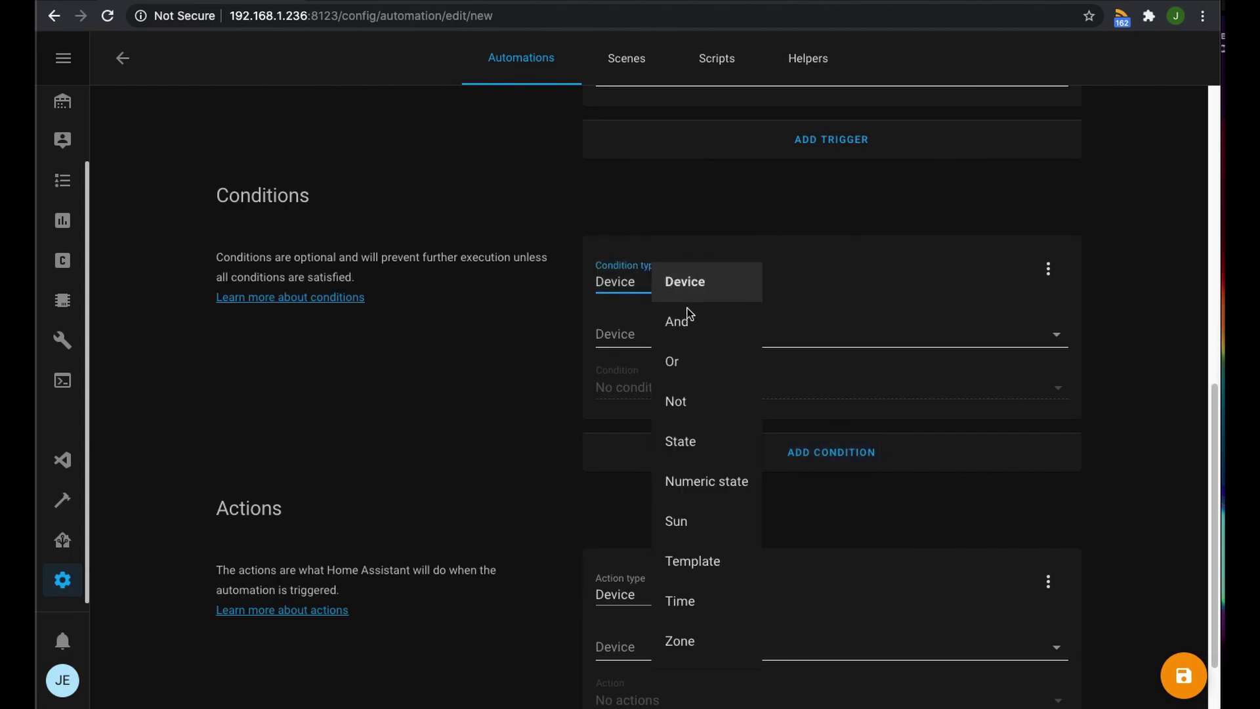
{"action": "left_click", "coordinate": [679, 441]}
{"action": "left_click", "coordinate": [646, 335]}
{"action": "type", "text": "sun.sun"}
{"action": "left_click", "coordinate": [644, 385]}
{"action": "type", "text": "below_horizon"}
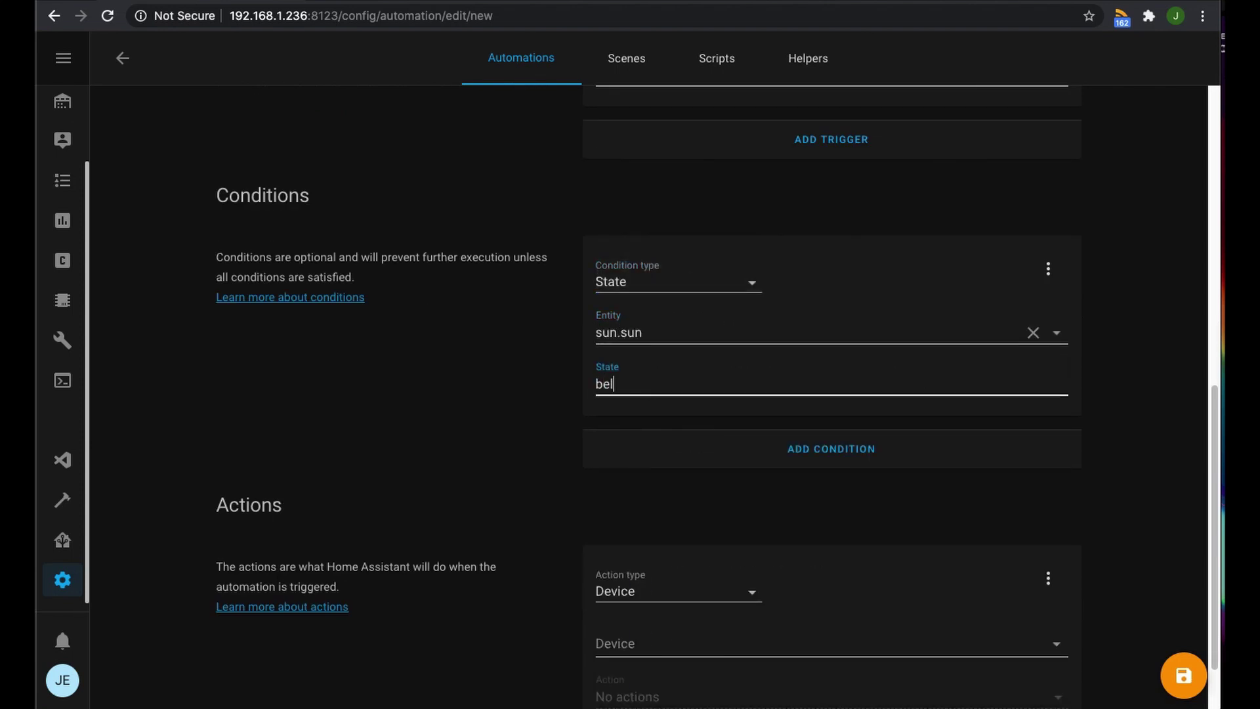
Make the condition an Or group whose first nested State condition requires sun.sun to be below_horizon
{"action": "left_click", "coordinate": [679, 283]}
{"action": "left_click", "coordinate": [672, 361]}
{"action": "left_click", "coordinate": [683, 359]}
{"action": "left_click", "coordinate": [711, 526]}
{"action": "left_click", "coordinate": [657, 410]}
{"action": "type", "text": "sun"}
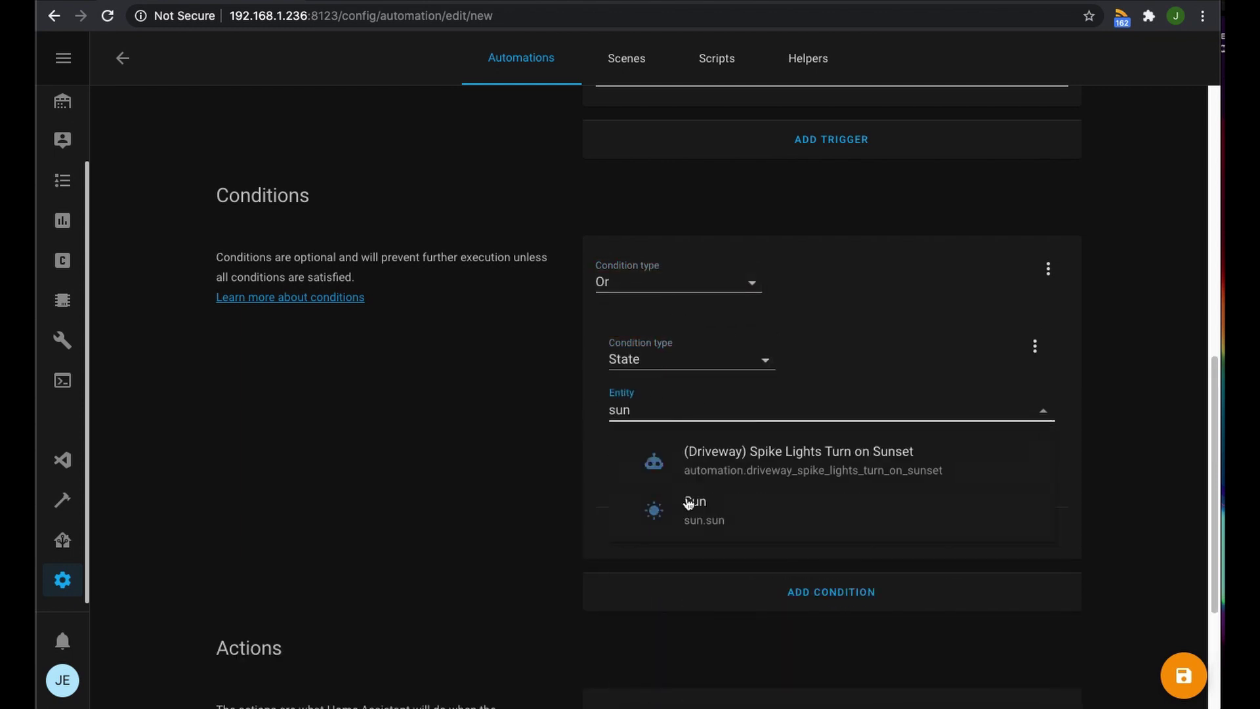
{"action": "left_click", "coordinate": [652, 506]}
{"action": "left_click", "coordinate": [657, 462]}
{"action": "type", "text": "below_horizon"}
Add an And group inside the Or condition, with a State condition requiring sun.sun to be above_horizon
{"action": "left_click", "coordinate": [831, 525]}
{"action": "left_click", "coordinate": [683, 355]}
{"action": "left_click", "coordinate": [689, 392]}
{"action": "left_click", "coordinate": [705, 433]}
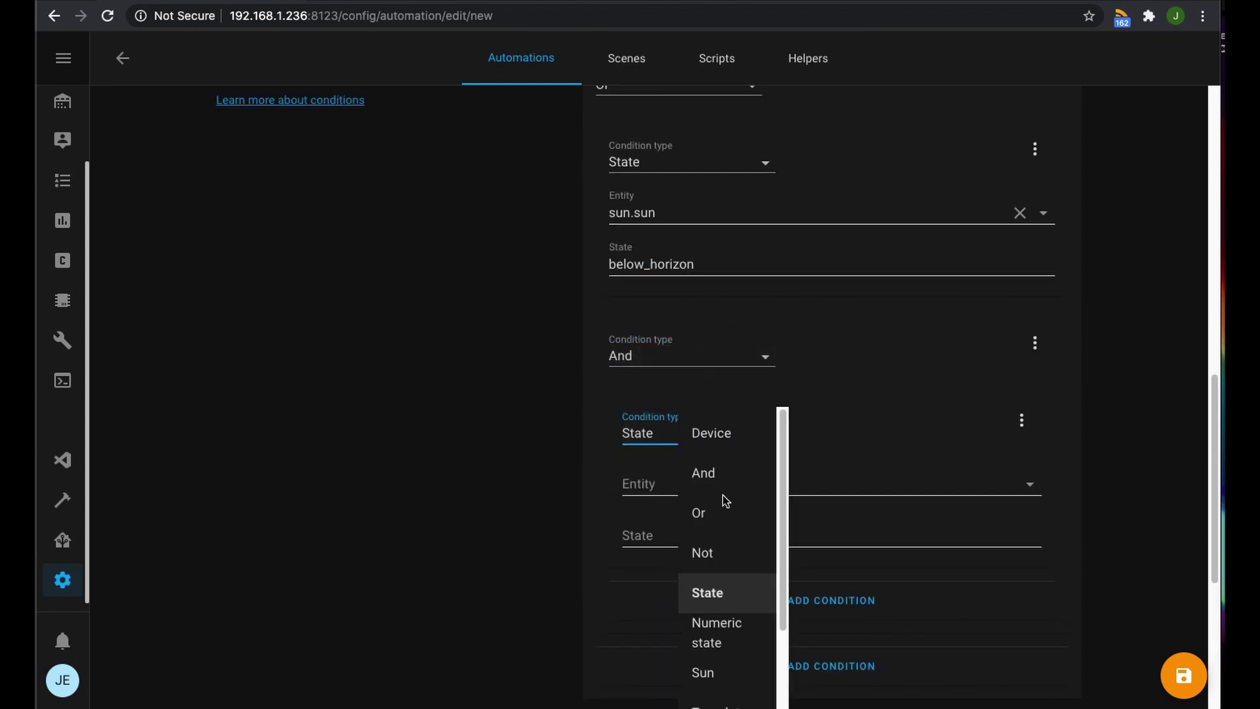
{"action": "left_click", "coordinate": [735, 486]}
{"action": "type", "text": "sun.sun"}
{"action": "left_click", "coordinate": [669, 533]}
{"action": "type", "text": "above_horizon"}
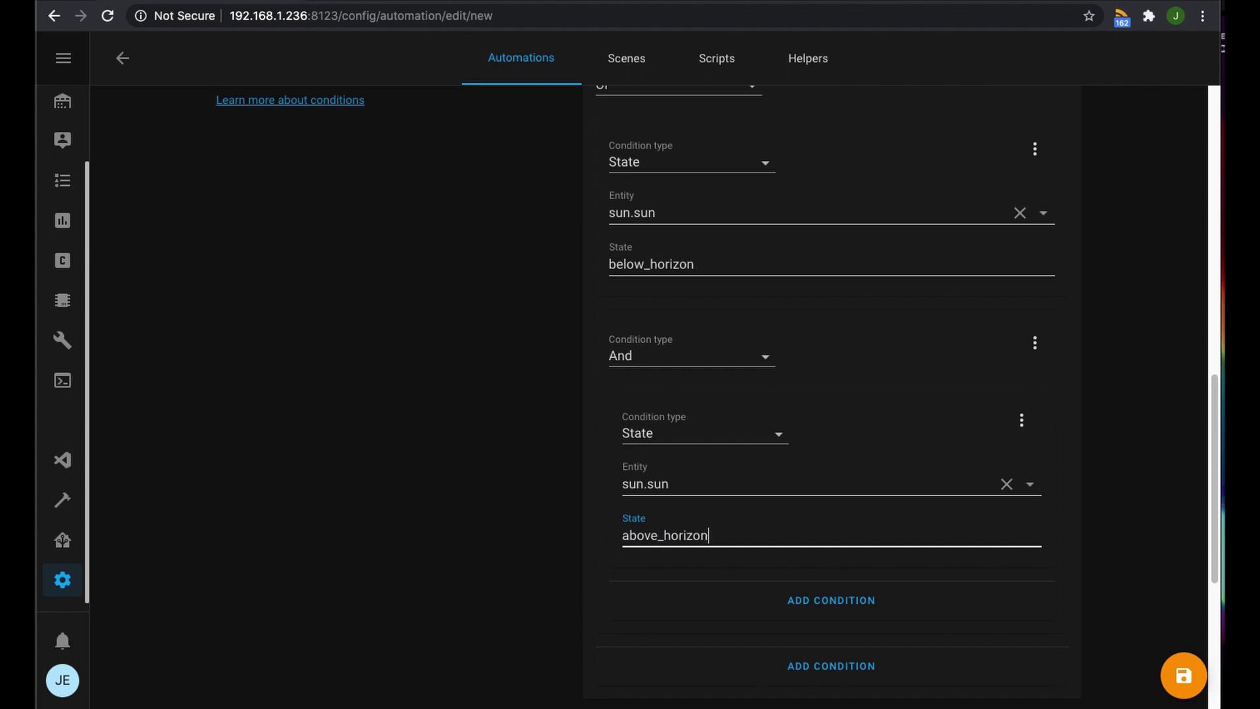
Add a second State condition to the And group requiring binary_sensor.garage_closed to be on
{"action": "left_click", "coordinate": [794, 600]}
{"action": "left_click", "coordinate": [689, 627]}
{"action": "left_click", "coordinate": [708, 586]}
{"action": "left_click", "coordinate": [729, 483]}
{"action": "type", "text": "garage_closed"}
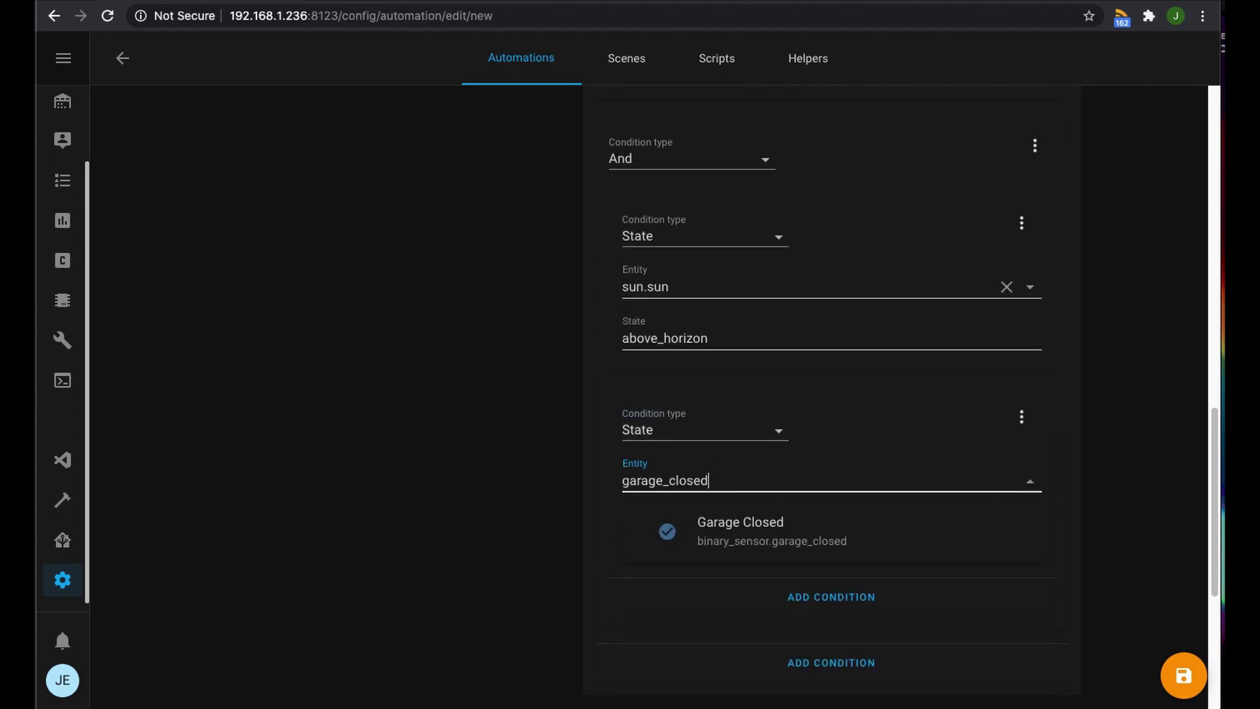
{"action": "left_click", "coordinate": [735, 525]}
{"action": "left_click", "coordinate": [712, 533]}
{"action": "type", "text": "on"}
Set the first action to Call service with the service light.turn_on
{"action": "scroll", "coordinate": [714, 533], "scroll_direction": "down", "scroll_amount": 5}
{"action": "scroll", "coordinate": [715, 533], "scroll_direction": "down", "scroll_amount": 1}
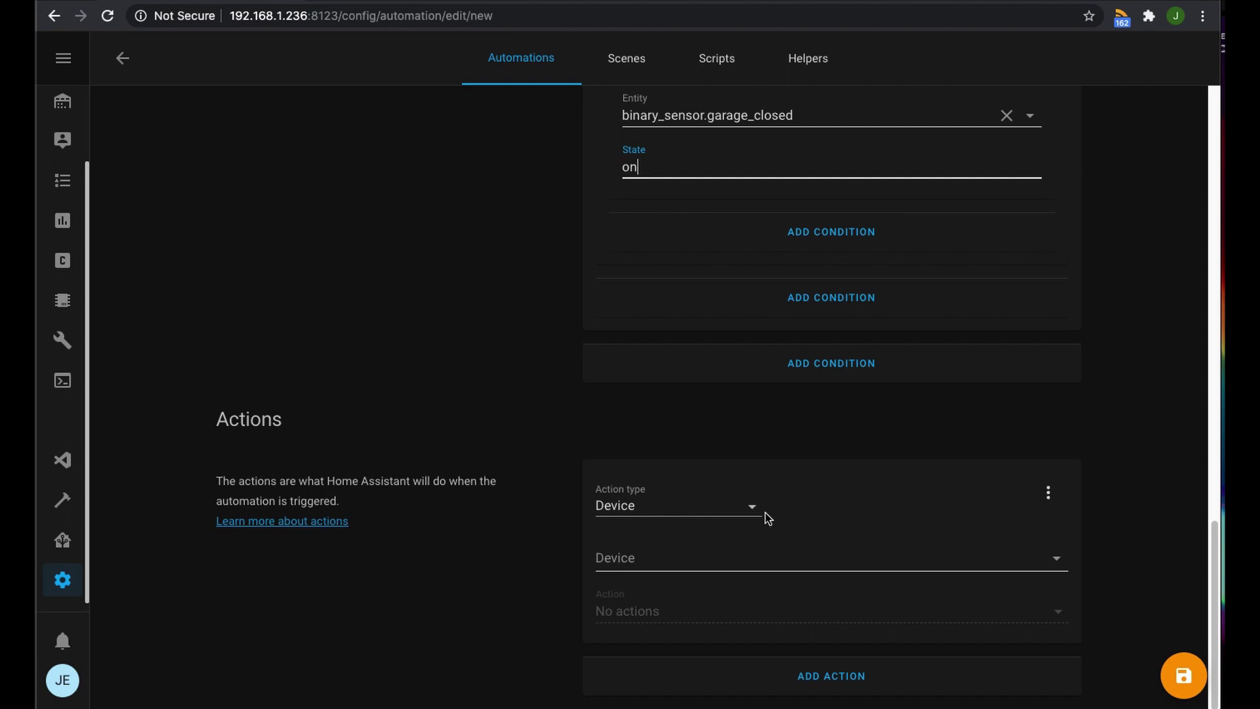
{"action": "left_click", "coordinate": [688, 443]}
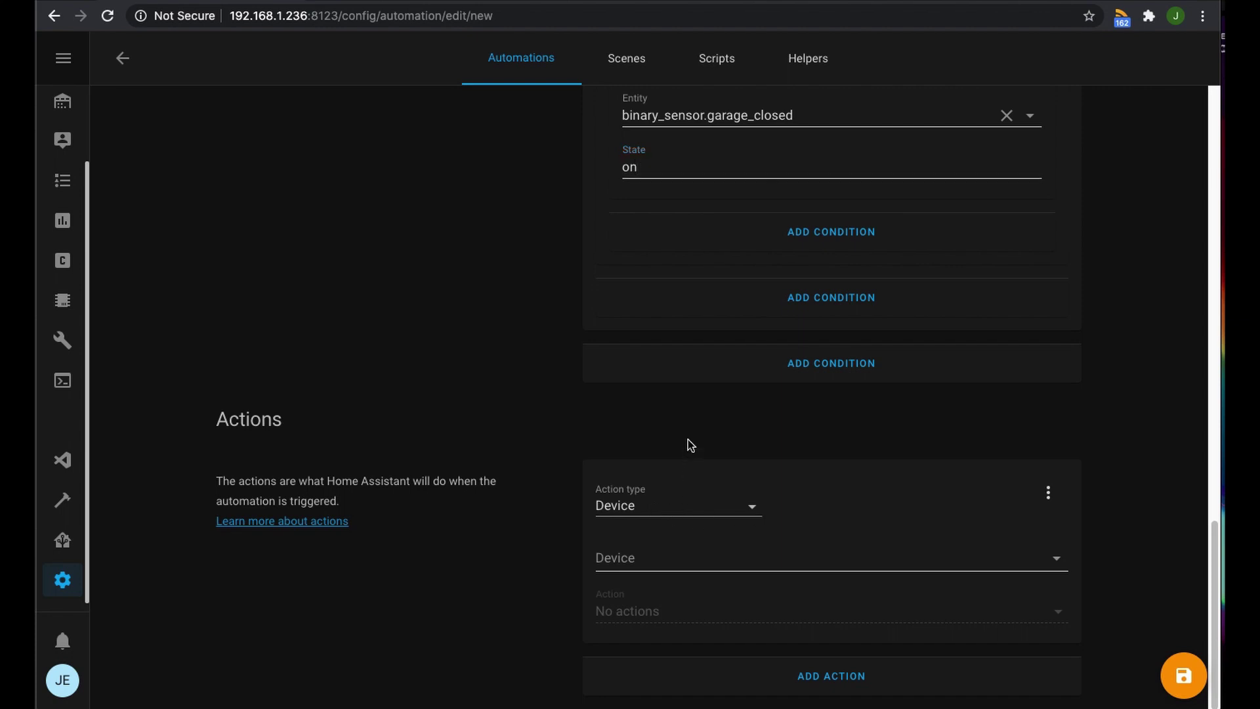
{"action": "left_click", "coordinate": [686, 512]}
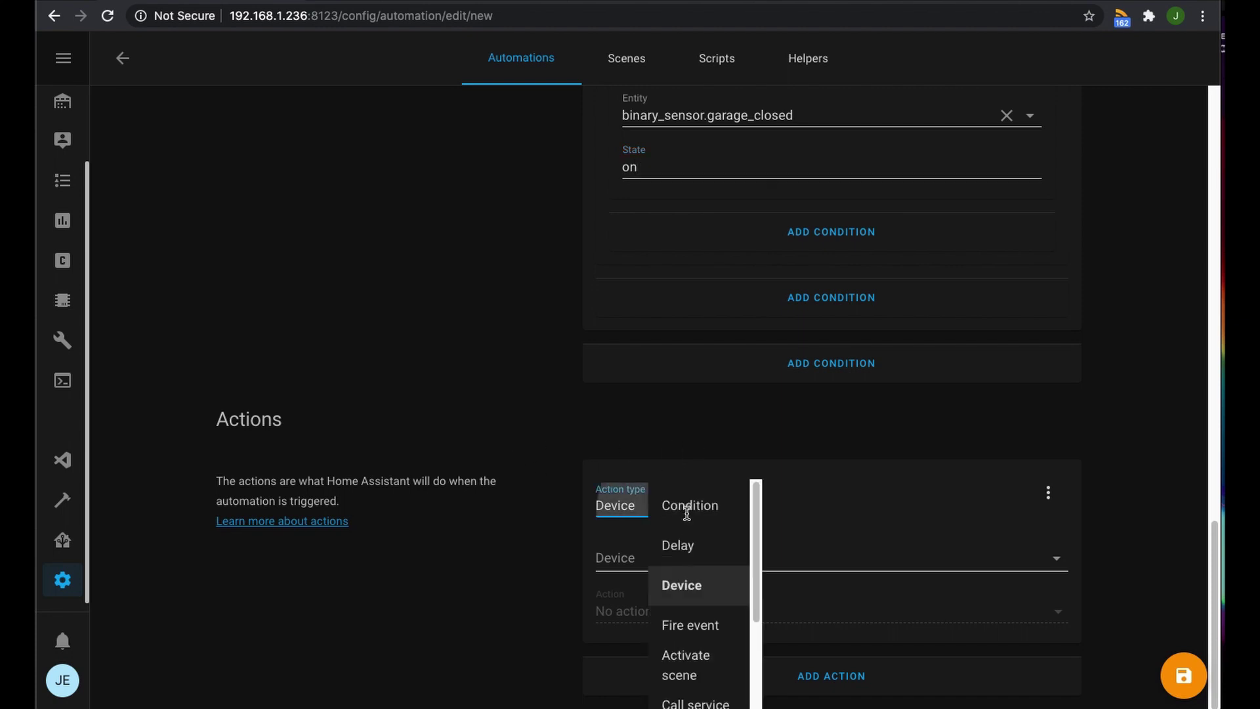
{"action": "left_click", "coordinate": [696, 702]}
{"action": "left_click", "coordinate": [644, 562]}
{"action": "type", "text": "light"}
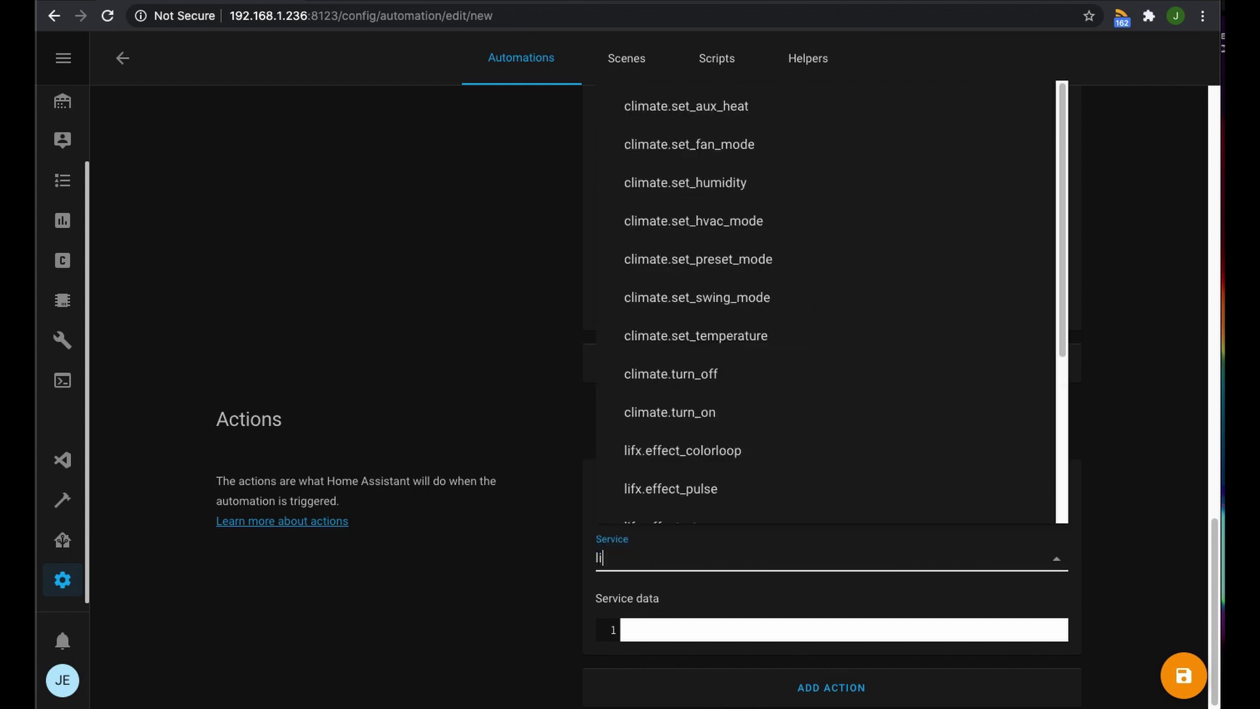
{"action": "left_click", "coordinate": [701, 489]}
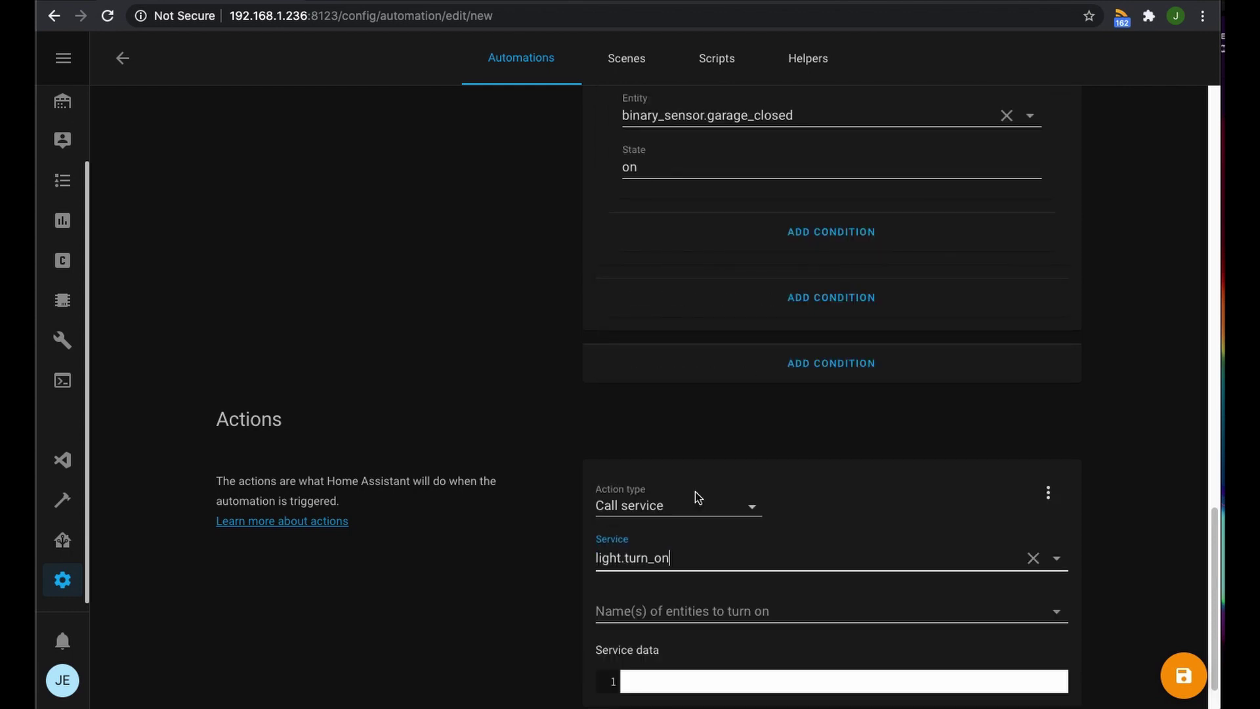
Examine the light.turn_on action's entity choices and its YAML, and return it to the visual editor
{"action": "left_click", "coordinate": [707, 548]}
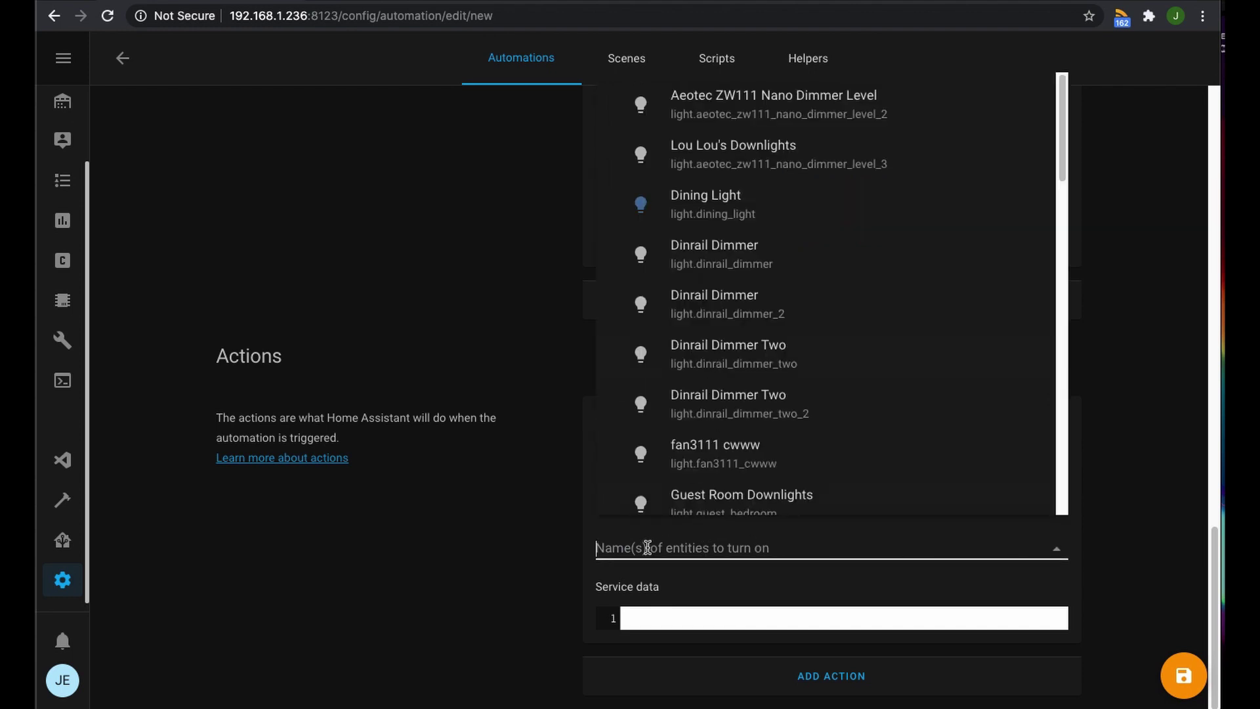
{"action": "left_click", "coordinate": [501, 580]}
{"action": "left_click", "coordinate": [1048, 430]}
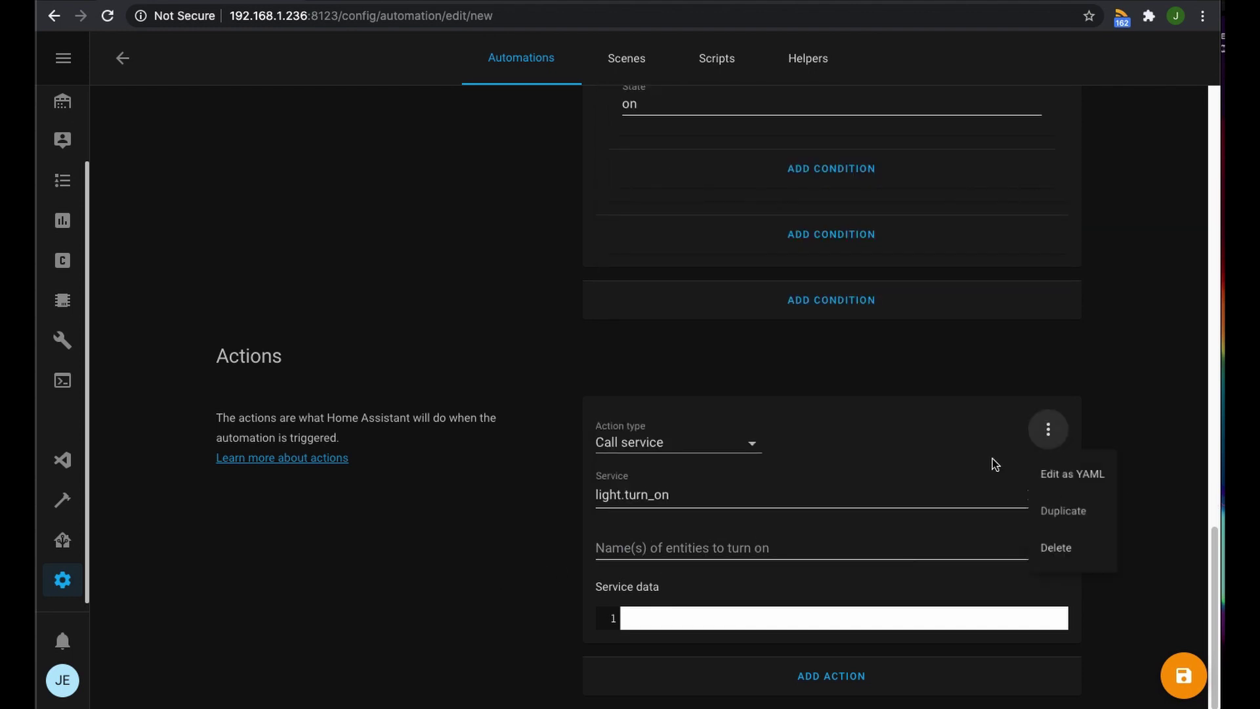
{"action": "left_click", "coordinate": [1081, 478]}
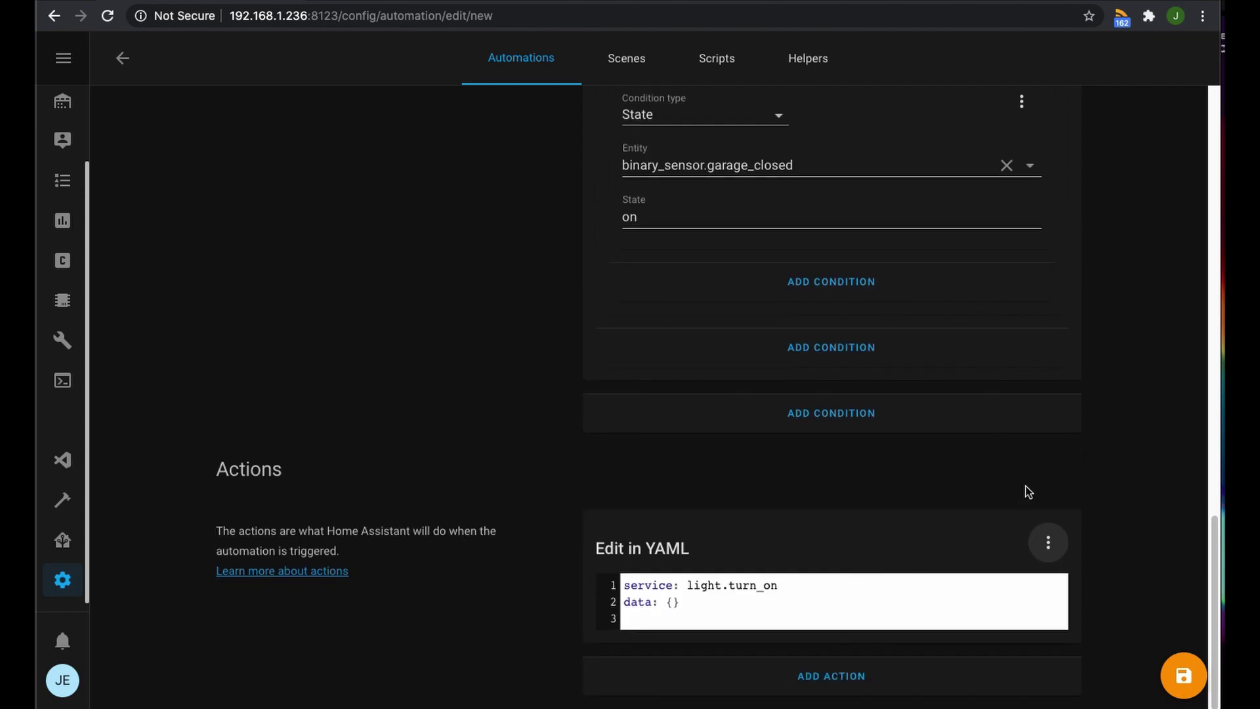
{"action": "left_click", "coordinate": [1049, 542]}
{"action": "left_click", "coordinate": [1078, 418]}
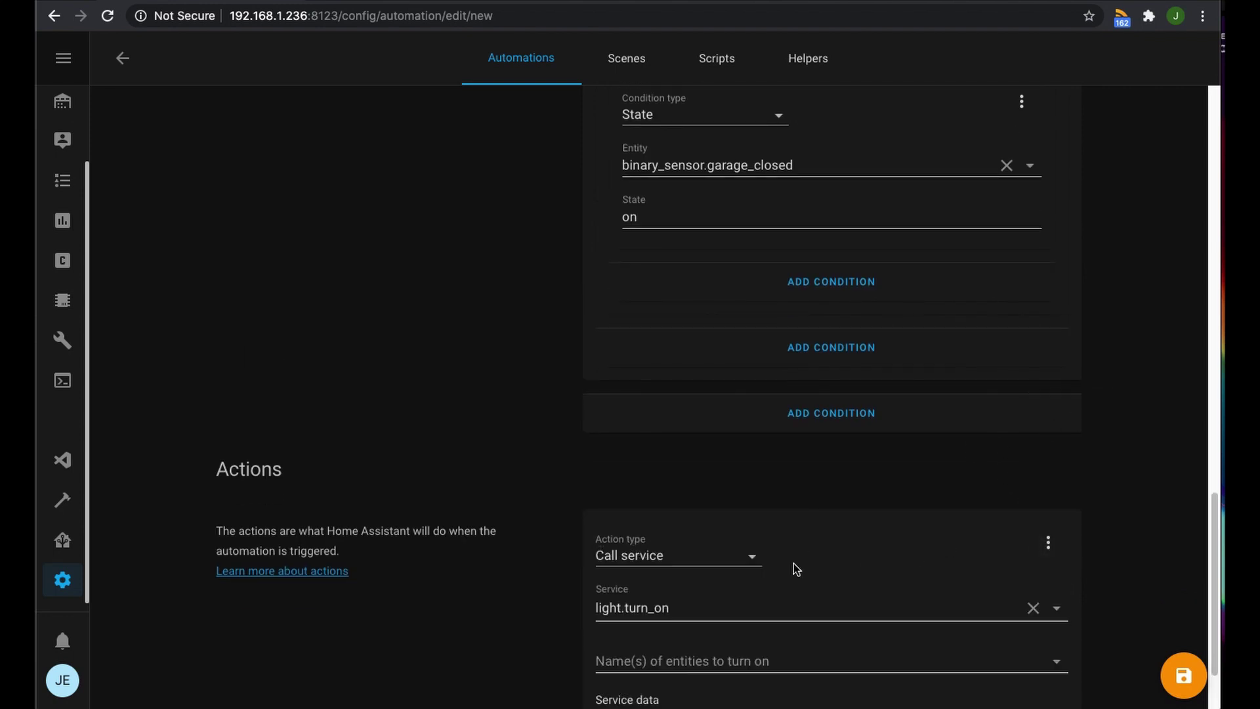
Set the entities to turn on to light.work_station and light.office_light
{"action": "scroll", "coordinate": [793, 563], "scroll_direction": "down", "scroll_amount": 2}
{"action": "left_click", "coordinate": [632, 542]}
{"action": "type", "text": "light"}
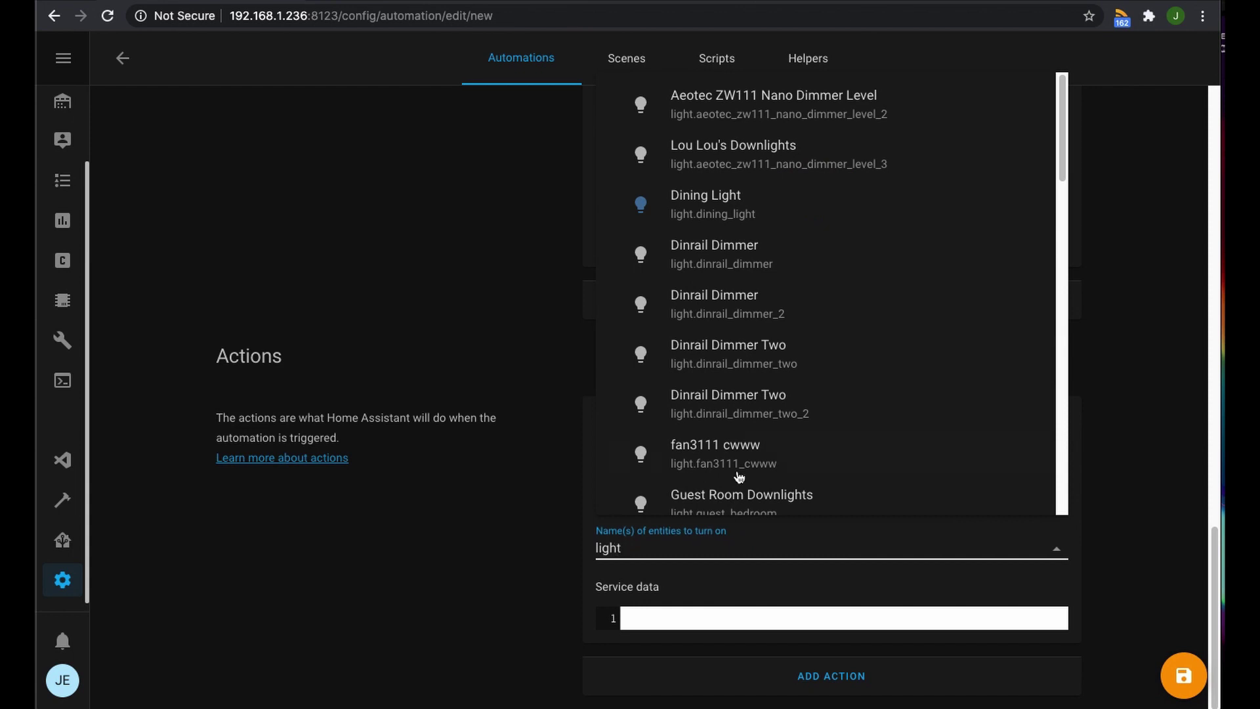
{"action": "type", "text": ".work"}
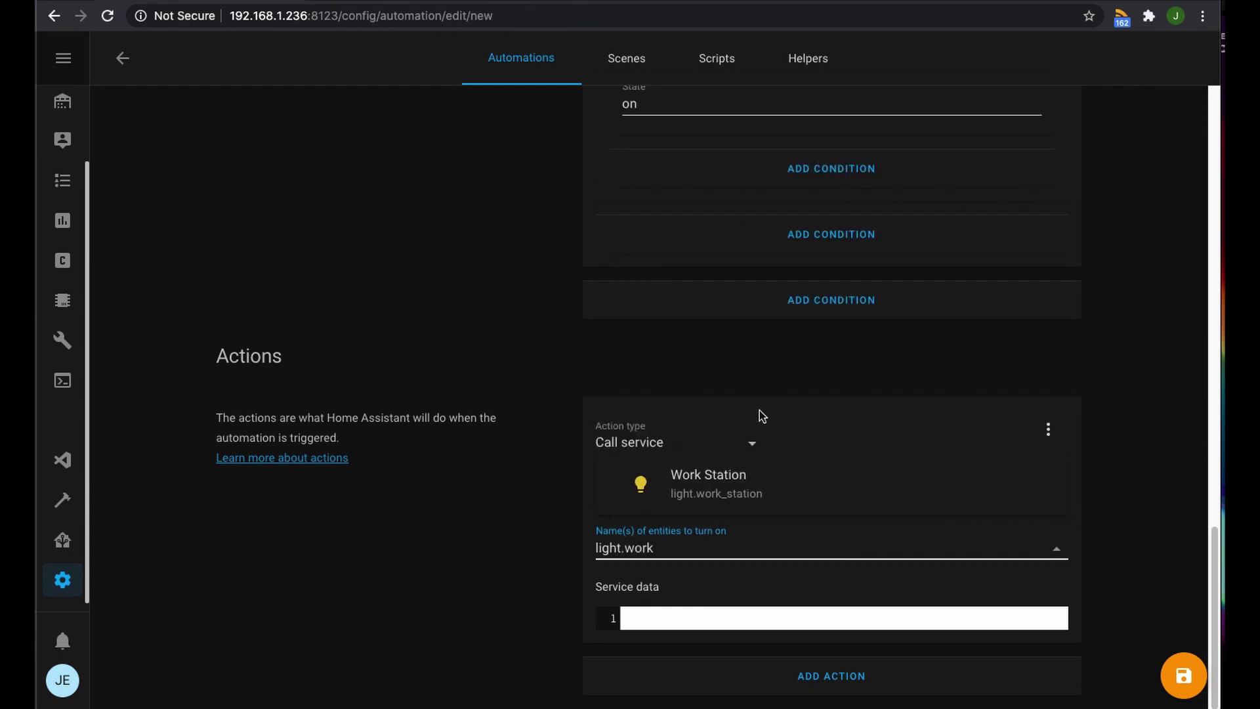
{"action": "left_click", "coordinate": [738, 476]}
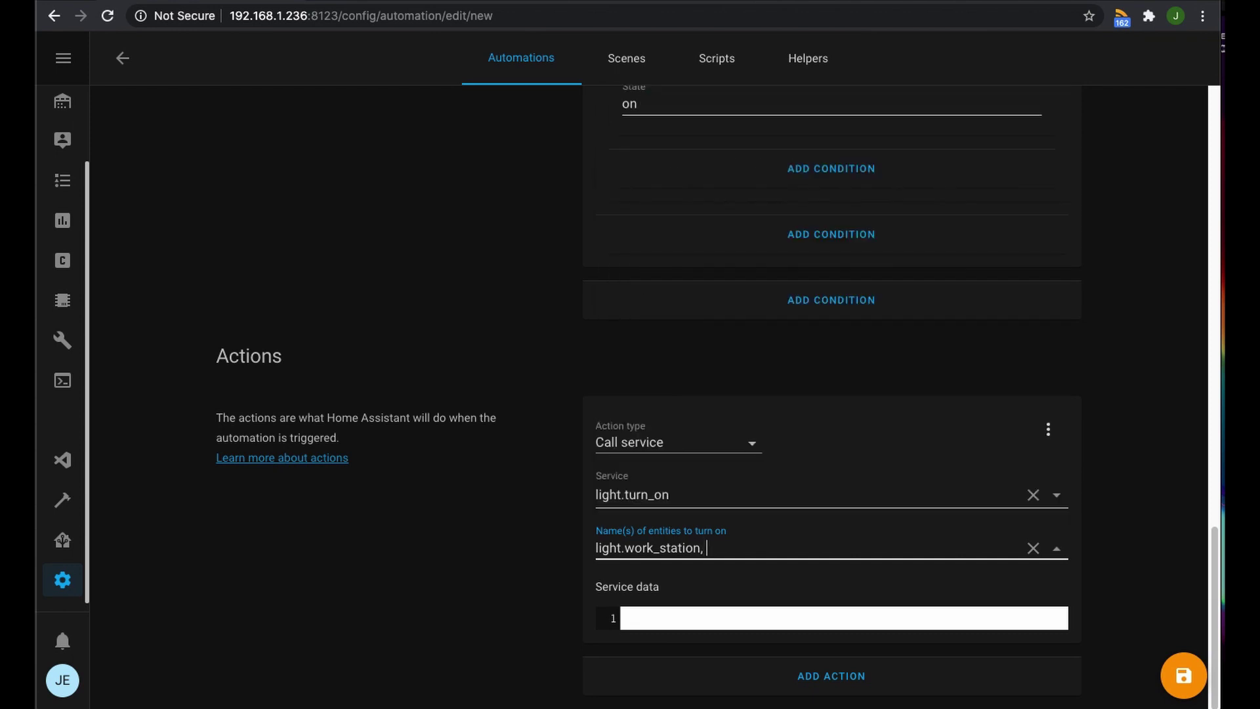
{"action": "type", "text": "light.office_light"}
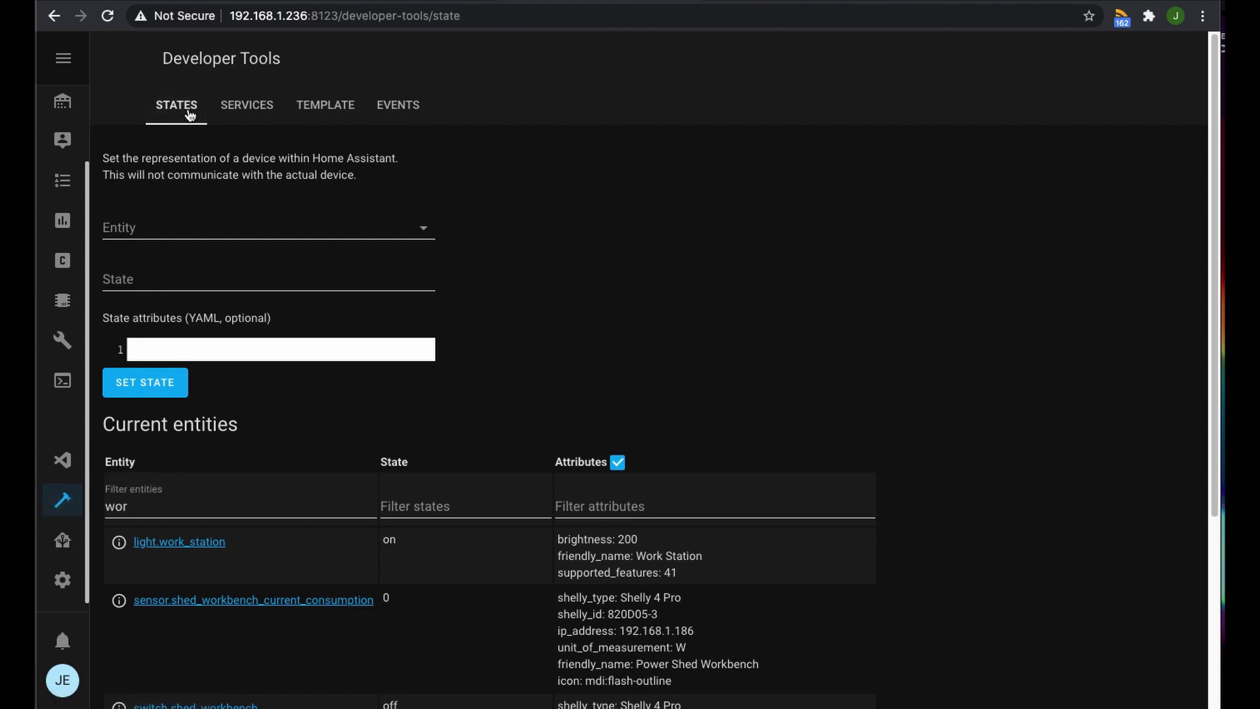
Filter the Developer Tools entity states by "office", examine the office light's brightness attribute, and return to the automation
{"action": "scroll", "coordinate": [157, 427], "scroll_direction": "down", "scroll_amount": 2}
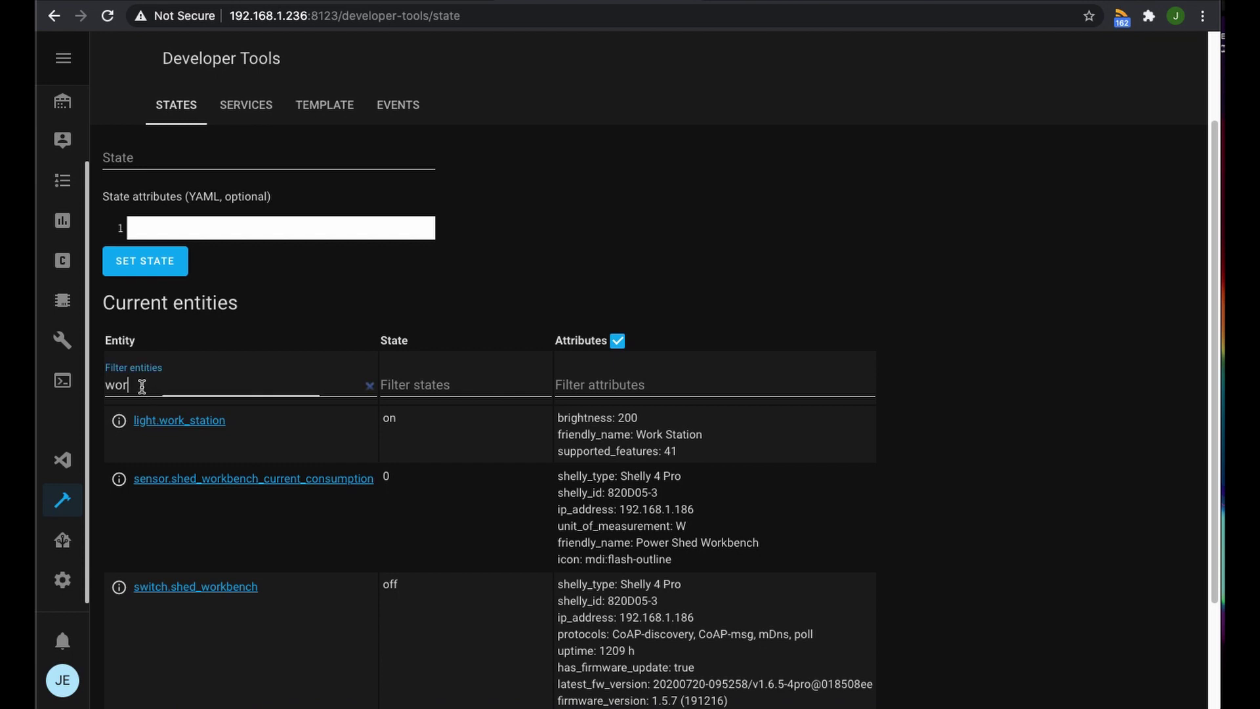
{"action": "left_click_drag", "start_coordinate": [140, 387], "coordinate": [107, 383]}
{"action": "type", "text": "office"}
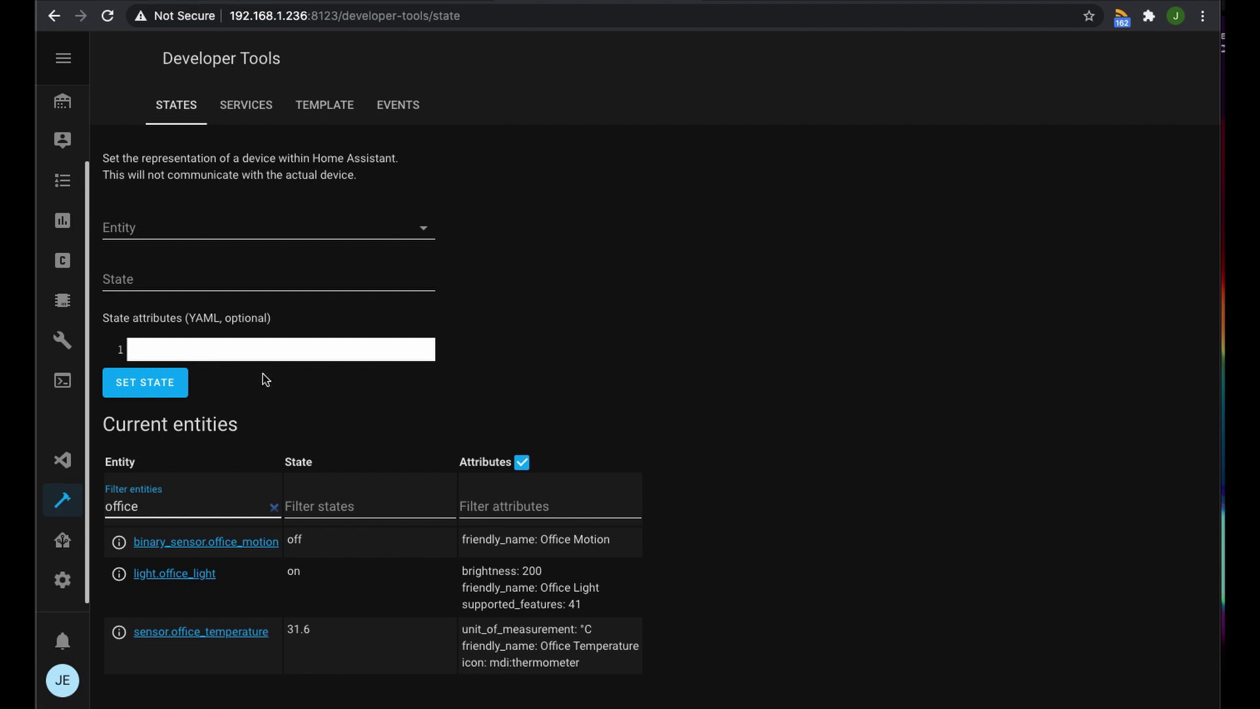
{"action": "left_click", "coordinate": [222, 2]}
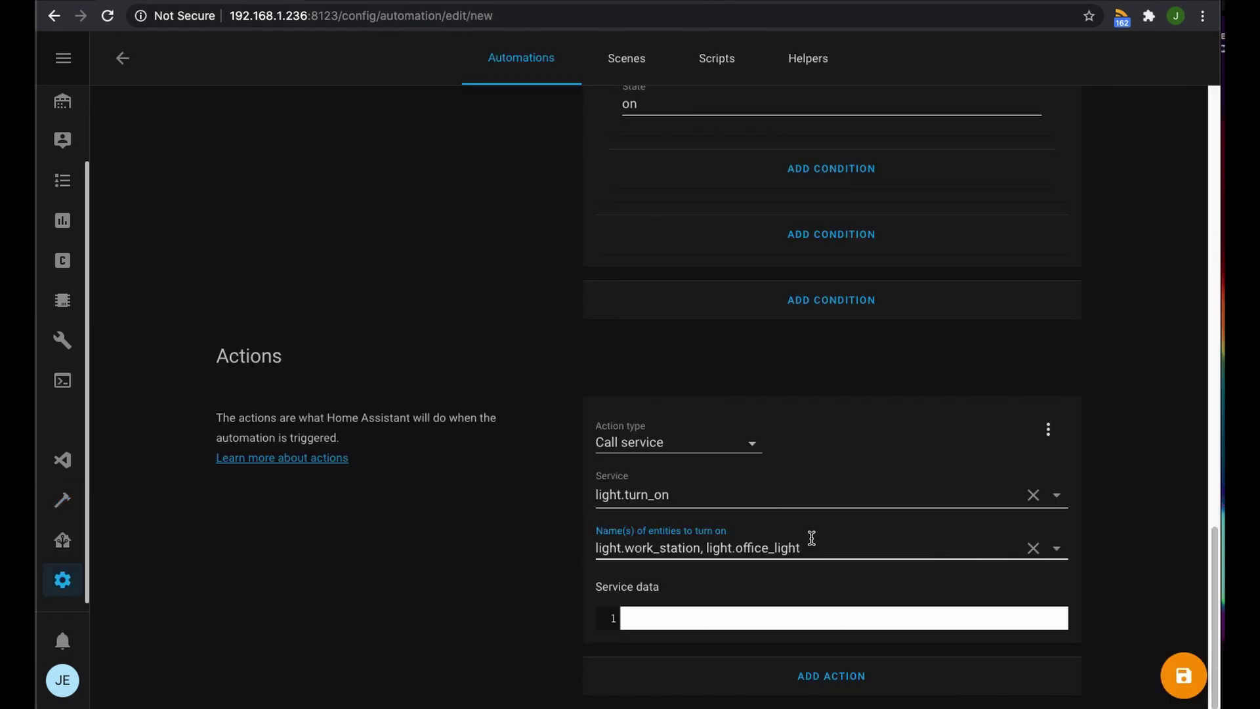
Set the light.turn_on action's service data to brightness: 200 by editing the action's YAML
{"action": "left_click", "coordinate": [705, 615]}
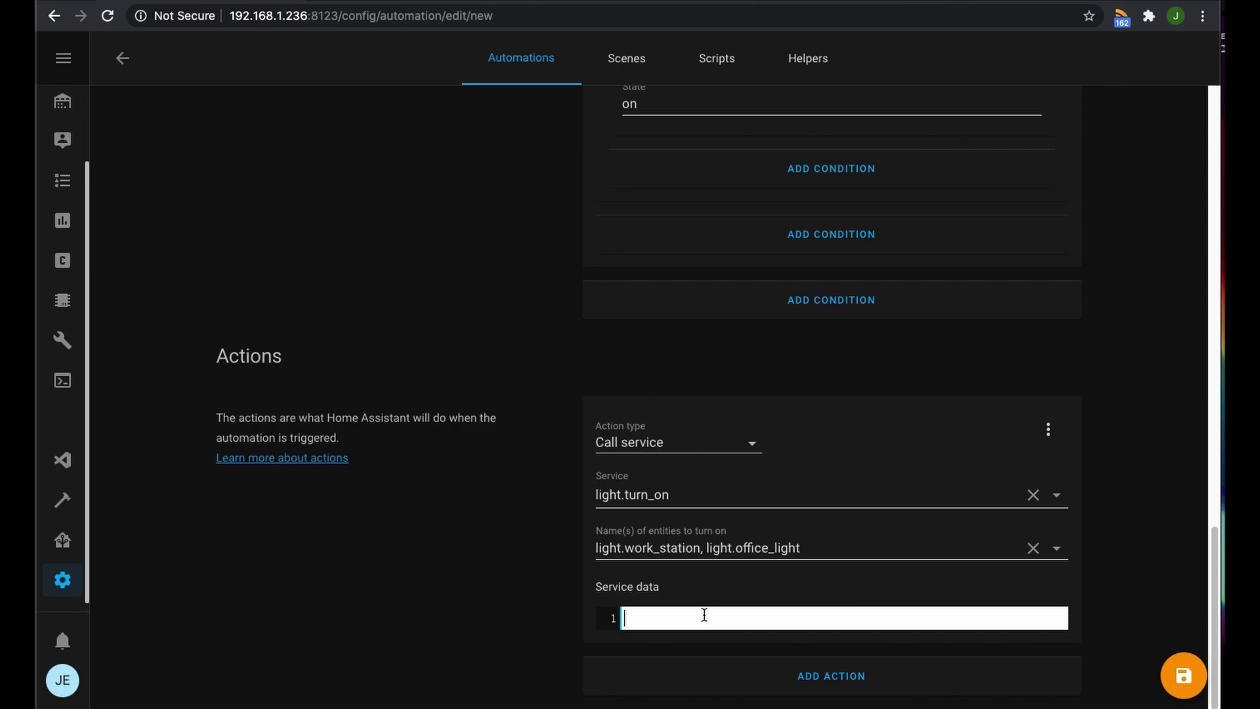
{"action": "type", "text": "b"}
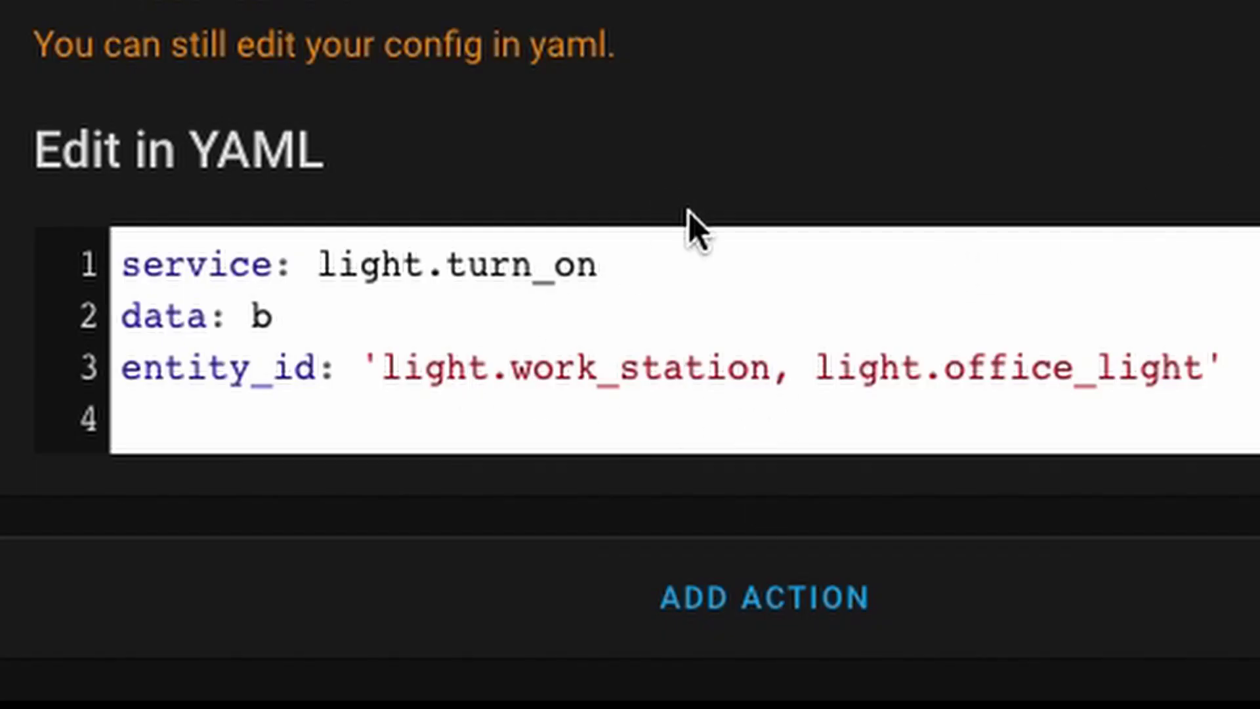
{"action": "left_click", "coordinate": [344, 327]}
{"action": "key", "text": "BackSpace"}
{"action": "key", "text": "BackSpace"}
{"action": "key", "text": "BackSpace"}
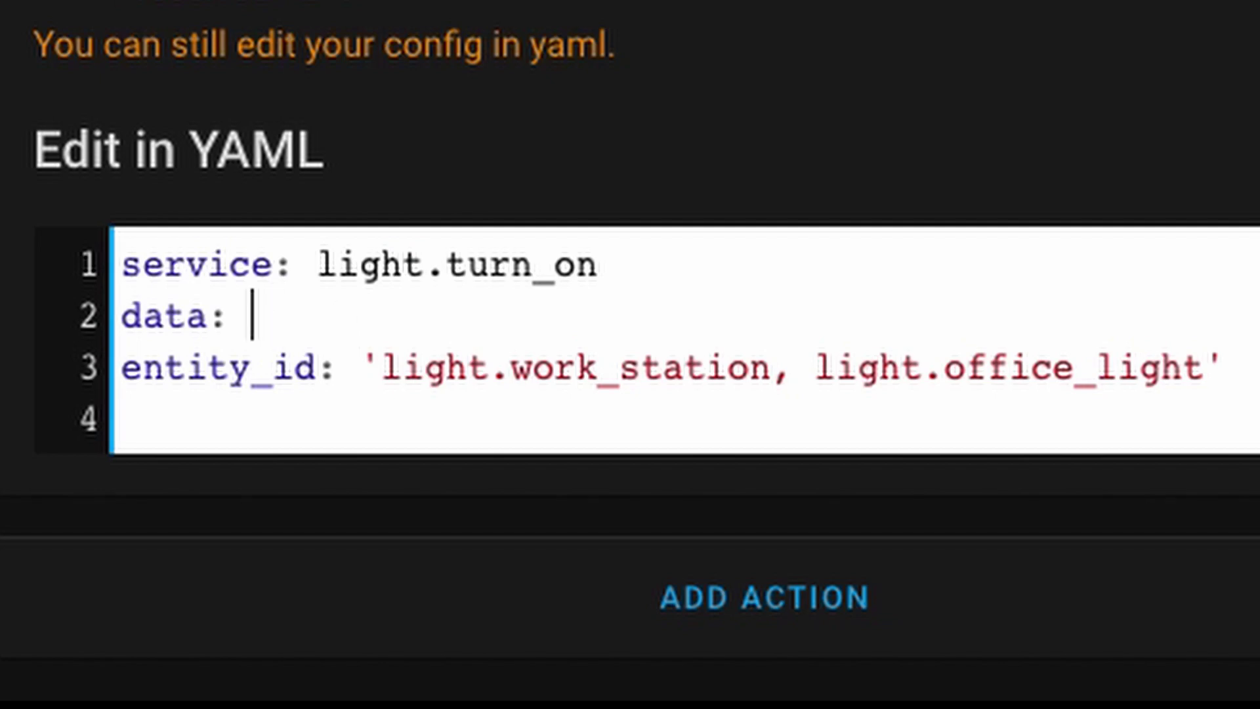
{"action": "type", "text": ":"}
{"action": "key", "text": "Return"}
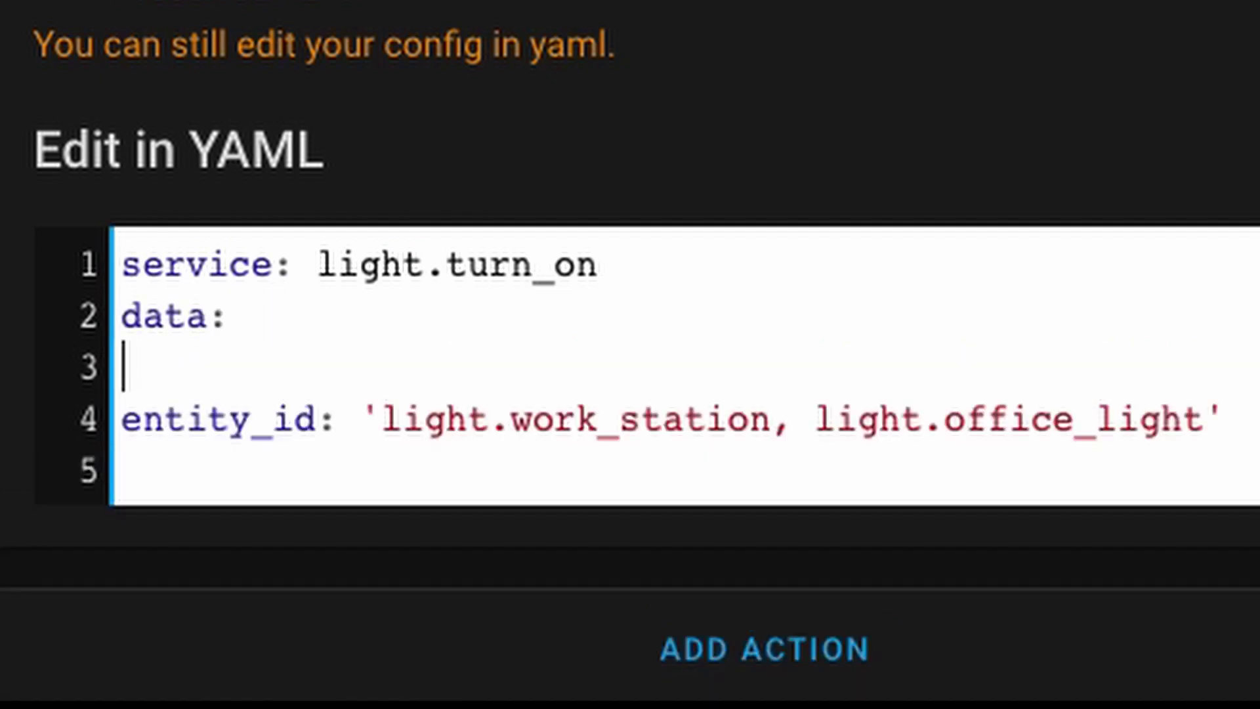
{"action": "type", "text": "bri"}
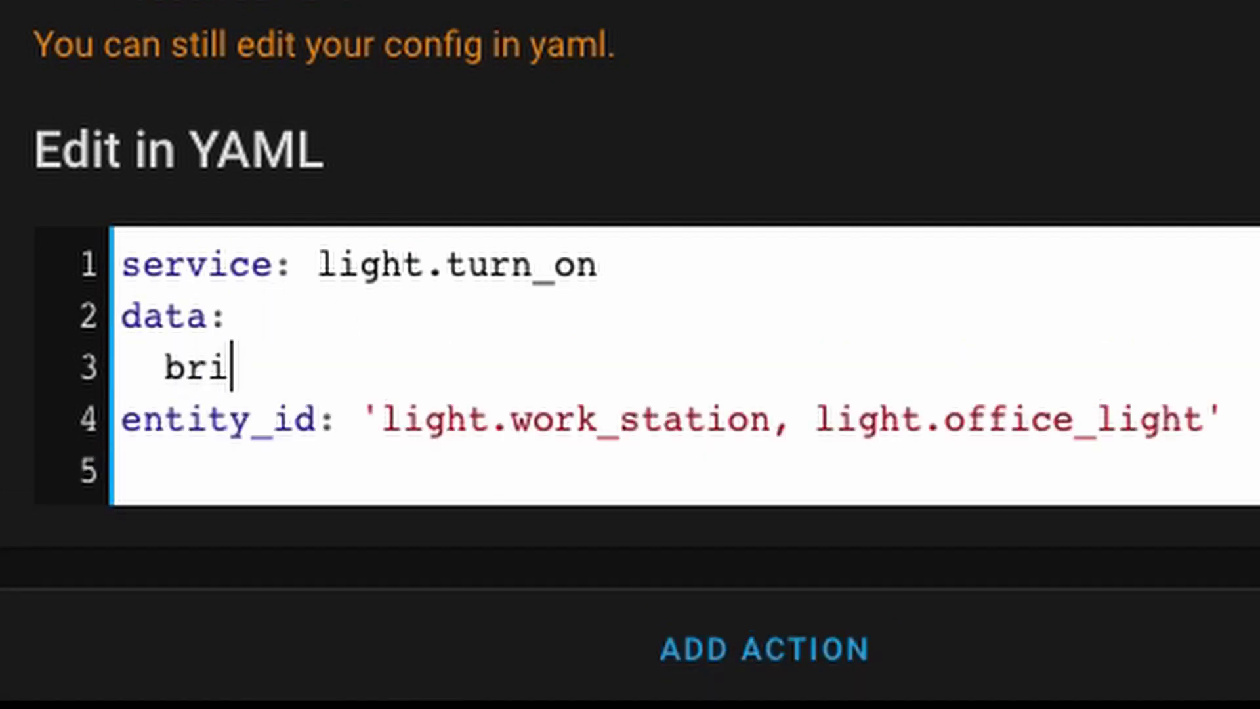
{"action": "type", "text": "ghtness: "}
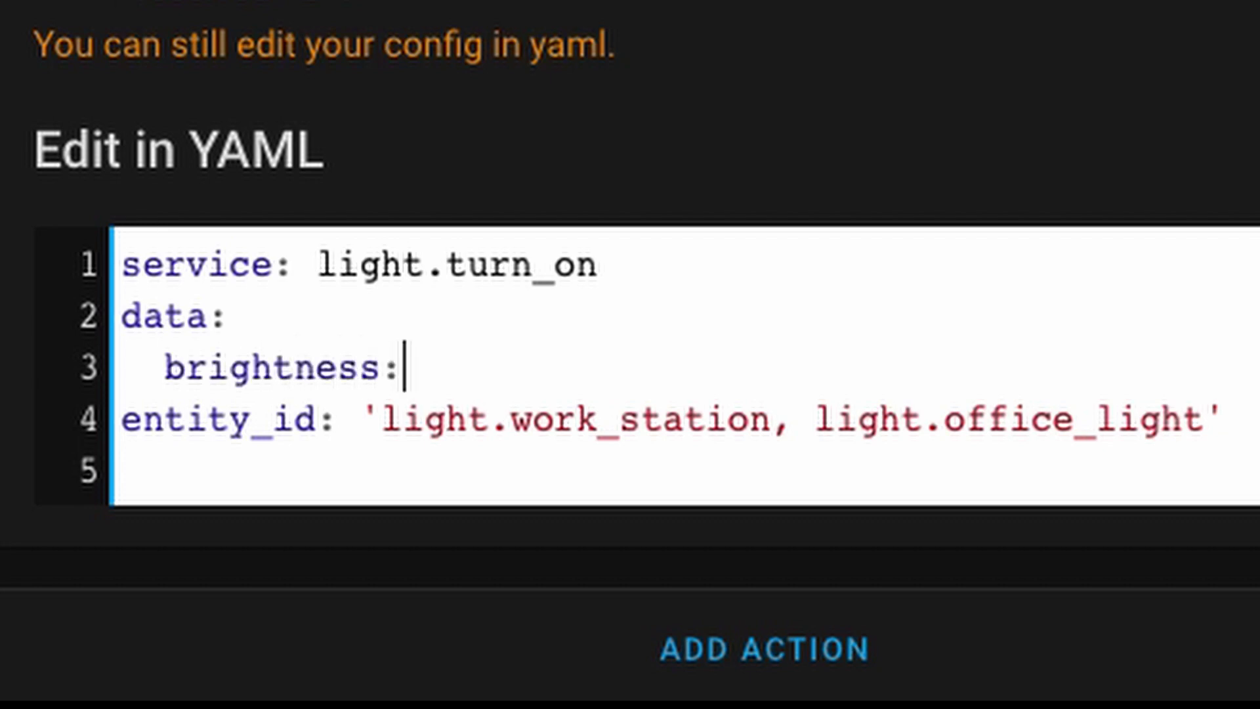
{"action": "type", "text": "200"}
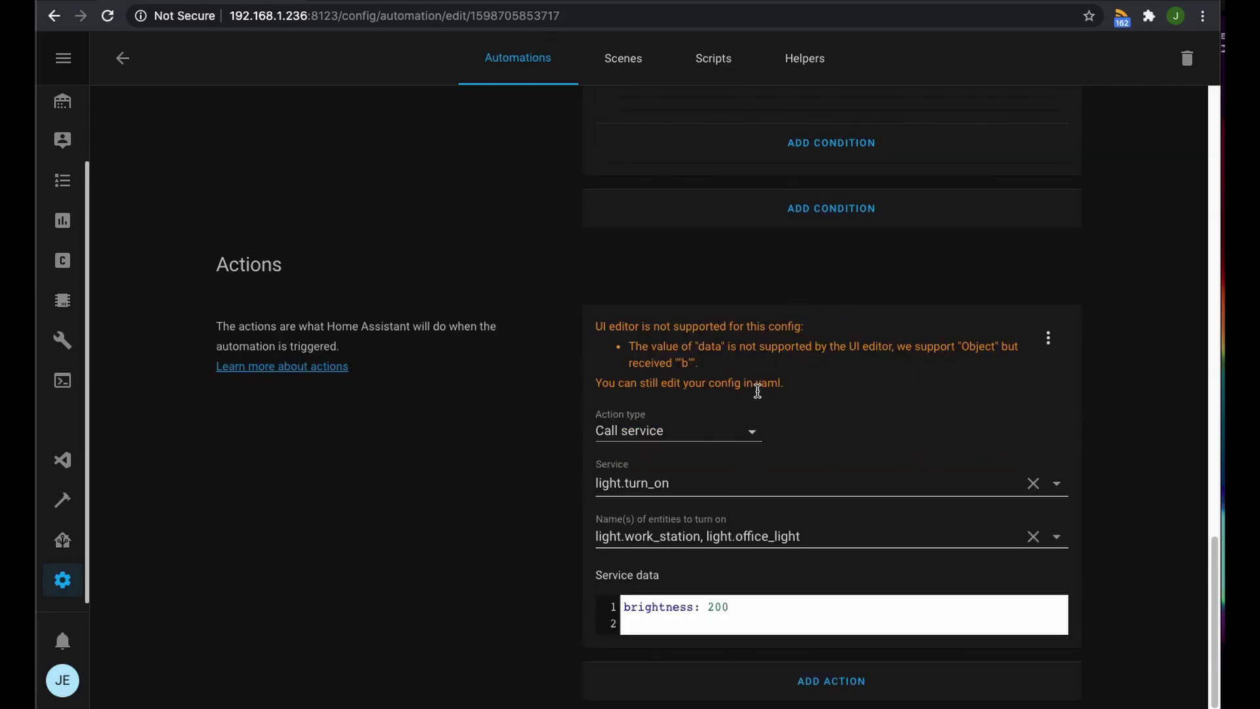
Add a Delay action of 00:05:00 after the brightness 200 action
{"action": "scroll", "coordinate": [696, 553], "scroll_direction": "down", "scroll_amount": 1}
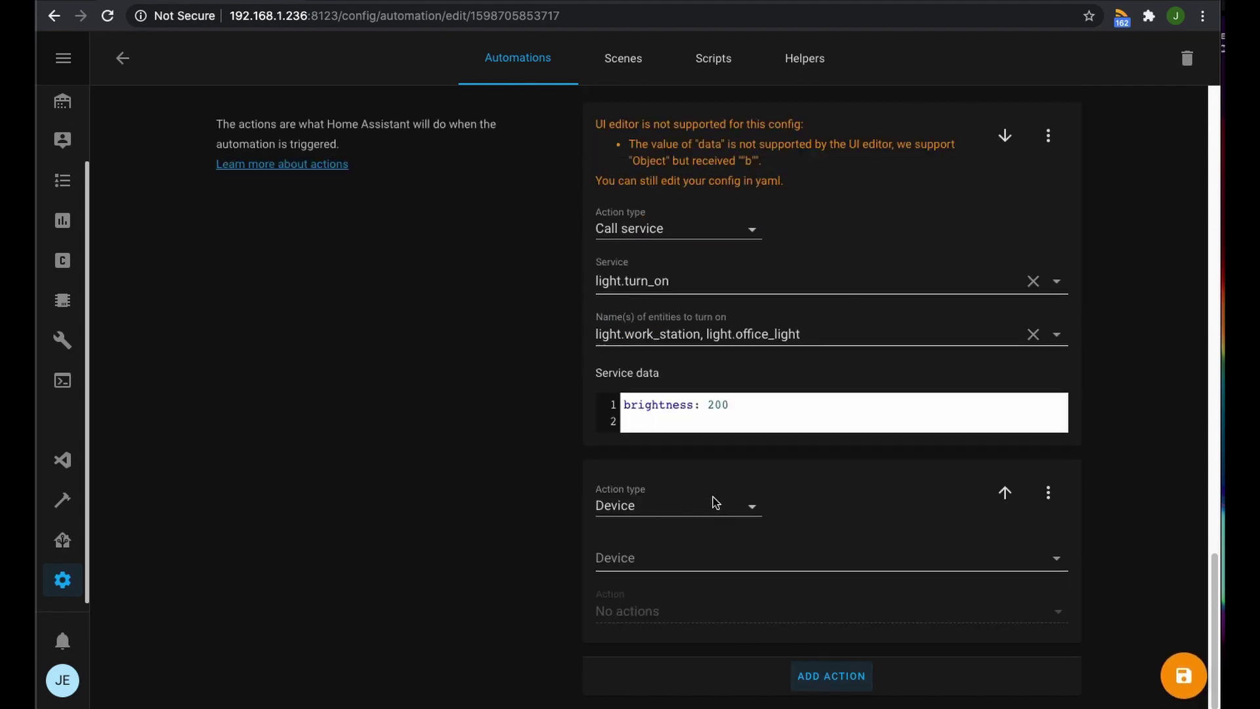
{"action": "left_click", "coordinate": [653, 515]}
{"action": "left_click", "coordinate": [675, 542]}
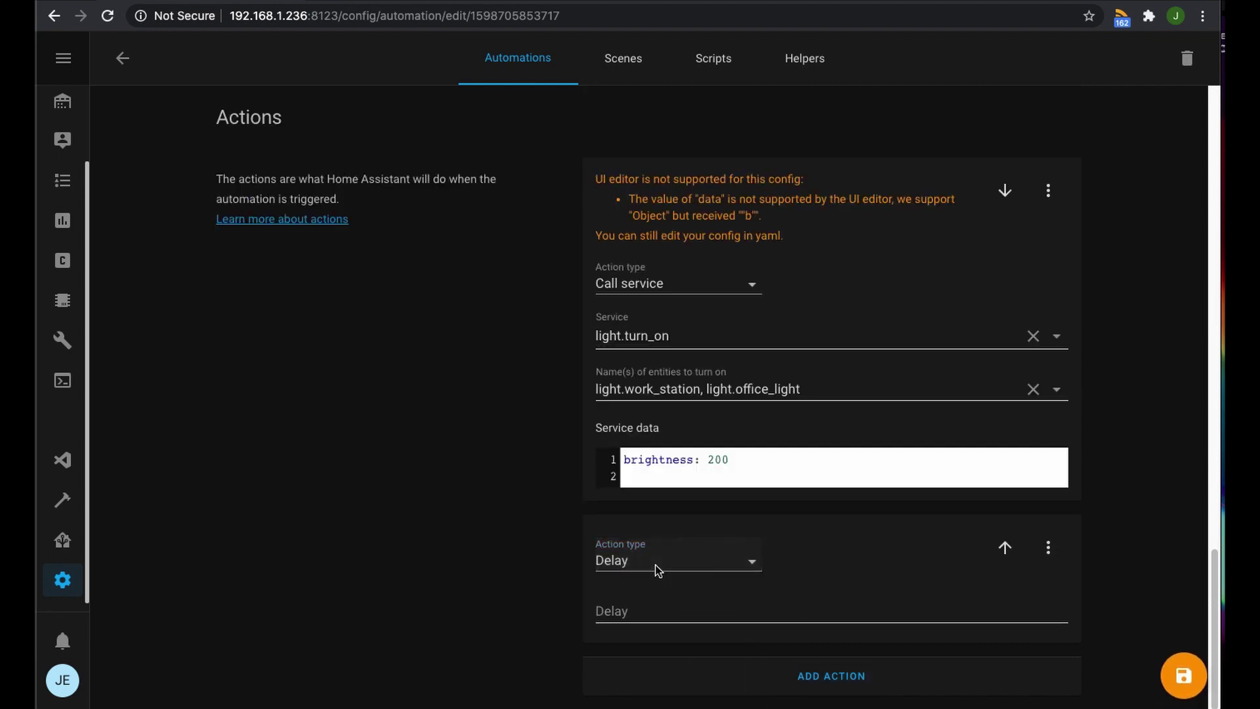
{"action": "left_click", "coordinate": [649, 610]}
{"action": "type", "text": "00"}
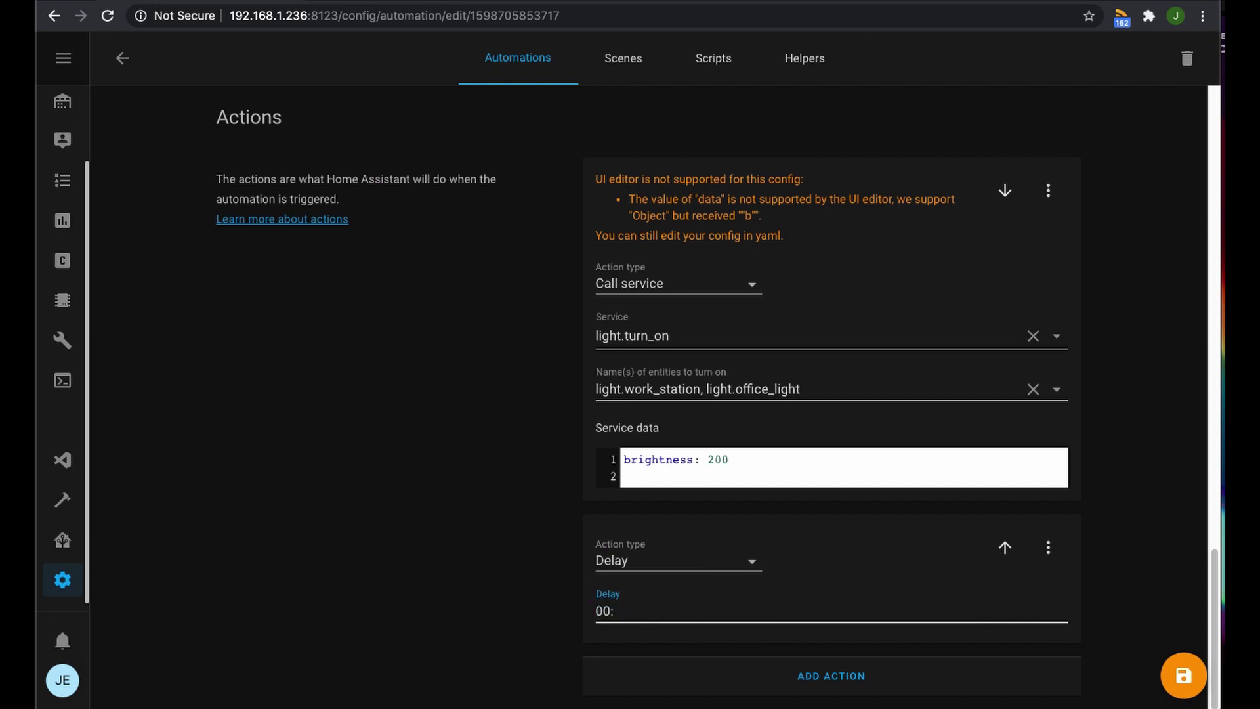
{"action": "type", "text": ":05:00"}
Add a Call service action after the five-minute delay that runs light.turn_on for light.work_station and light.office_light
{"action": "left_click", "coordinate": [831, 676]}
{"action": "left_click", "coordinate": [676, 504]}
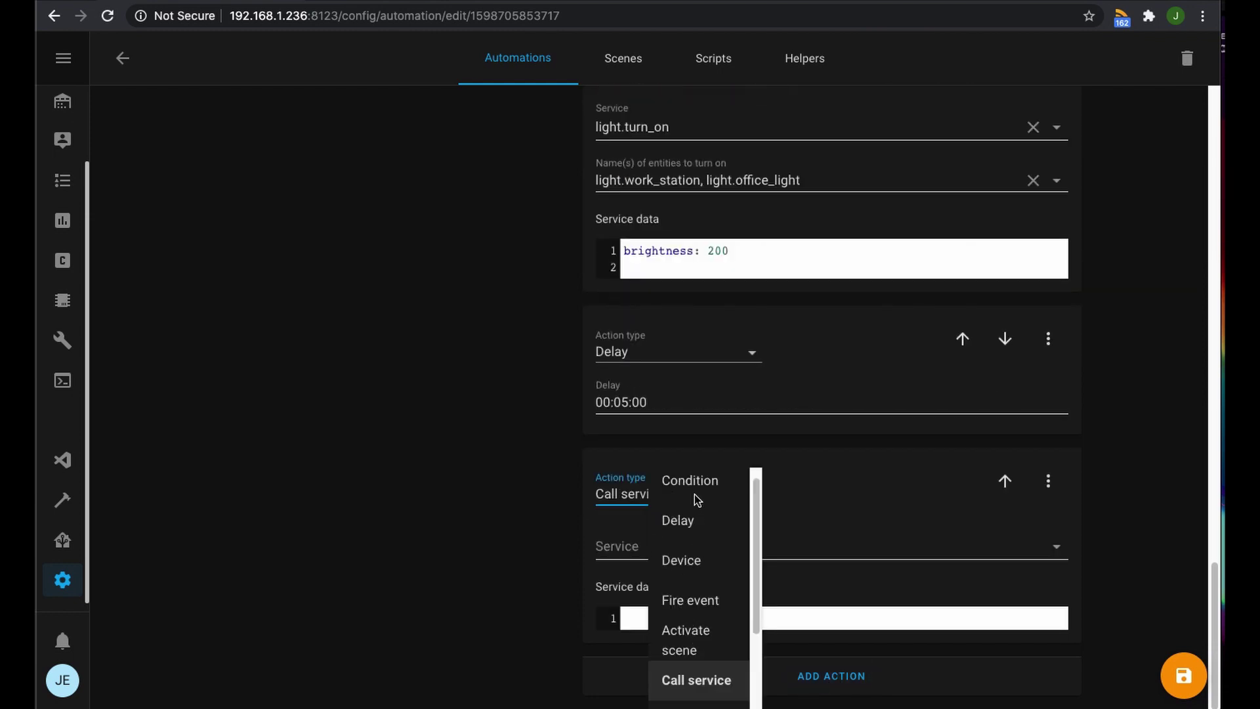
{"action": "left_click", "coordinate": [696, 680]}
{"action": "left_click", "coordinate": [657, 546]}
{"action": "type", "text": "light.turn_on"}
{"action": "left_click", "coordinate": [711, 599]}
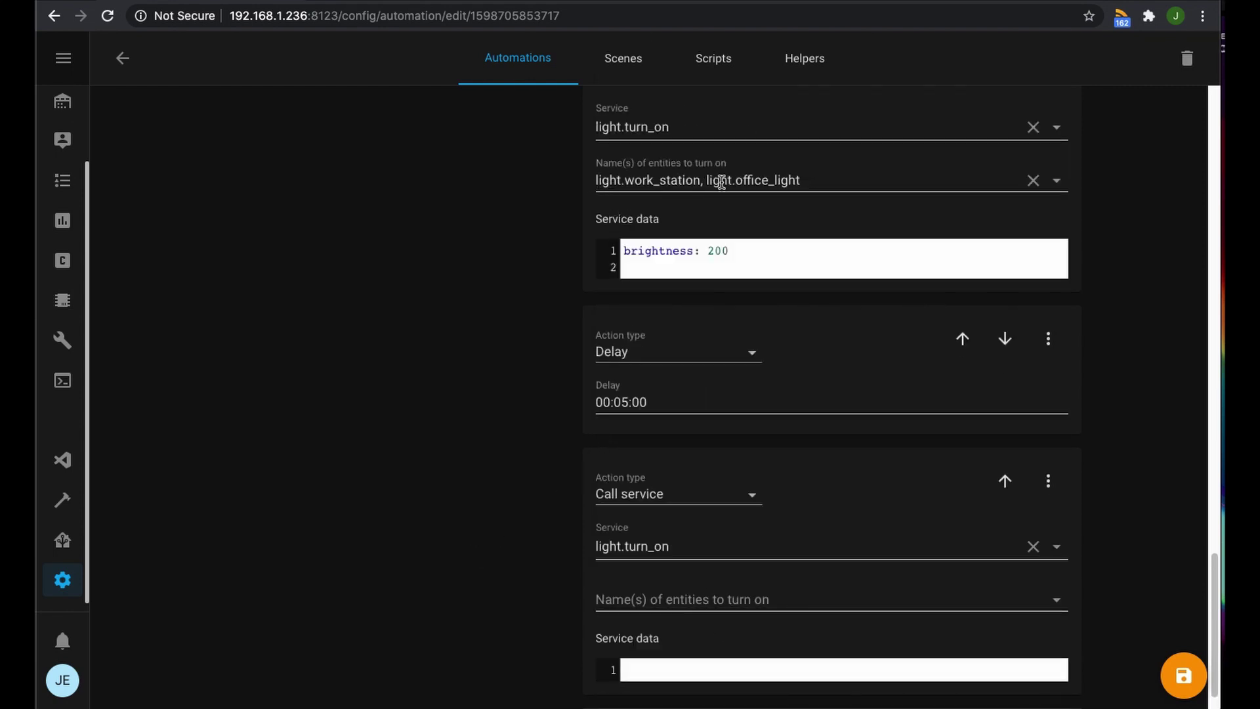
{"action": "left_click_drag", "start_coordinate": [821, 180], "coordinate": [601, 180]}
{"action": "key", "text": "ctrl+c"}
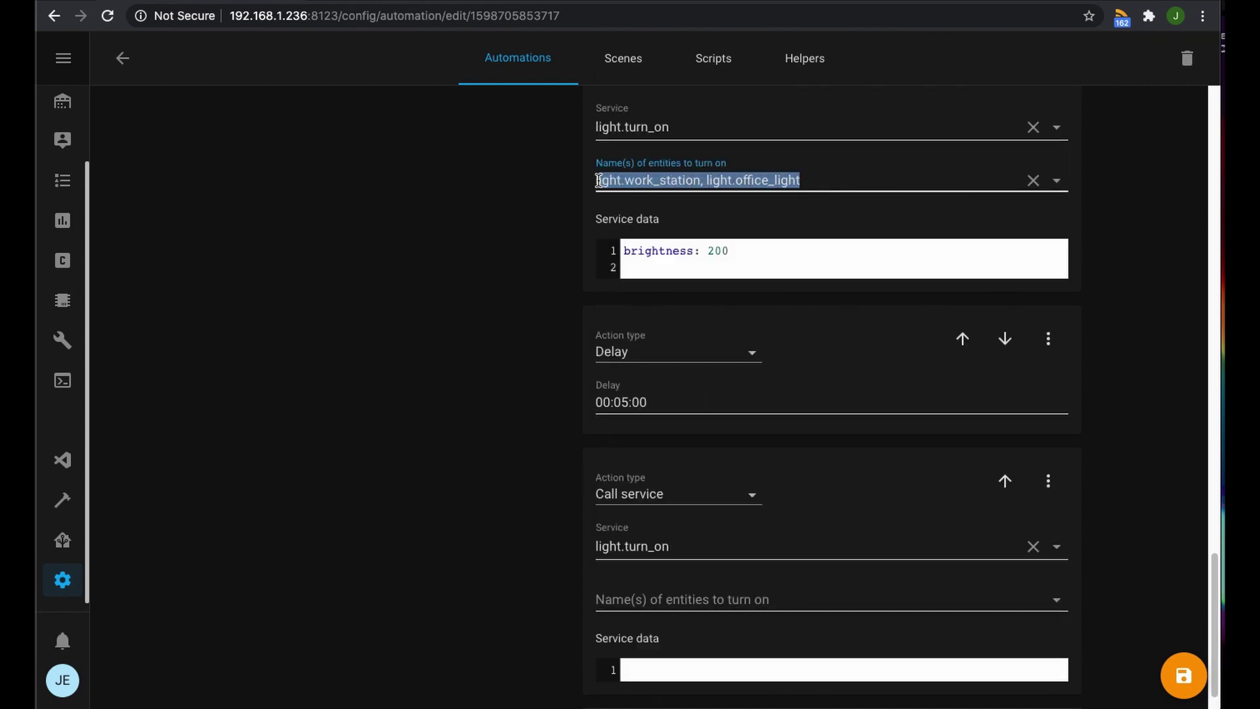
{"action": "left_click", "coordinate": [652, 594]}
{"action": "key", "text": "ctrl+v"}
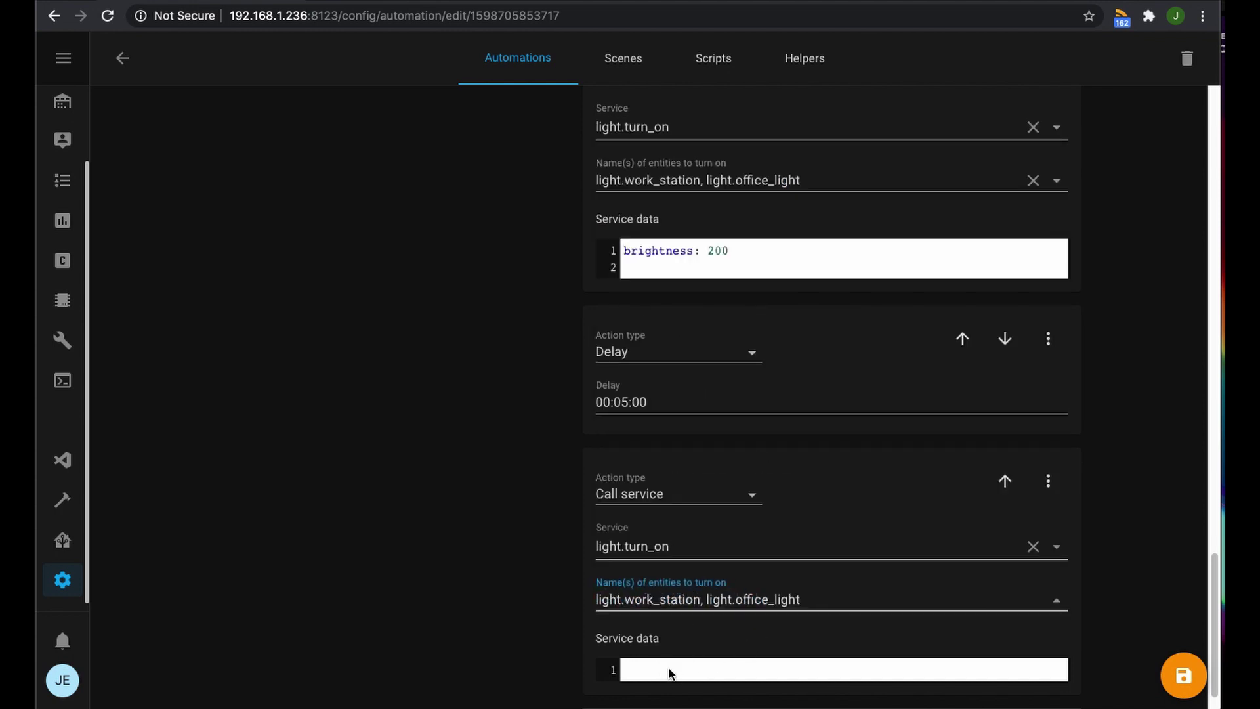
Set the second light.turn_on action's service data to brightness: 160 and save the automation
{"action": "left_click", "coordinate": [661, 671]}
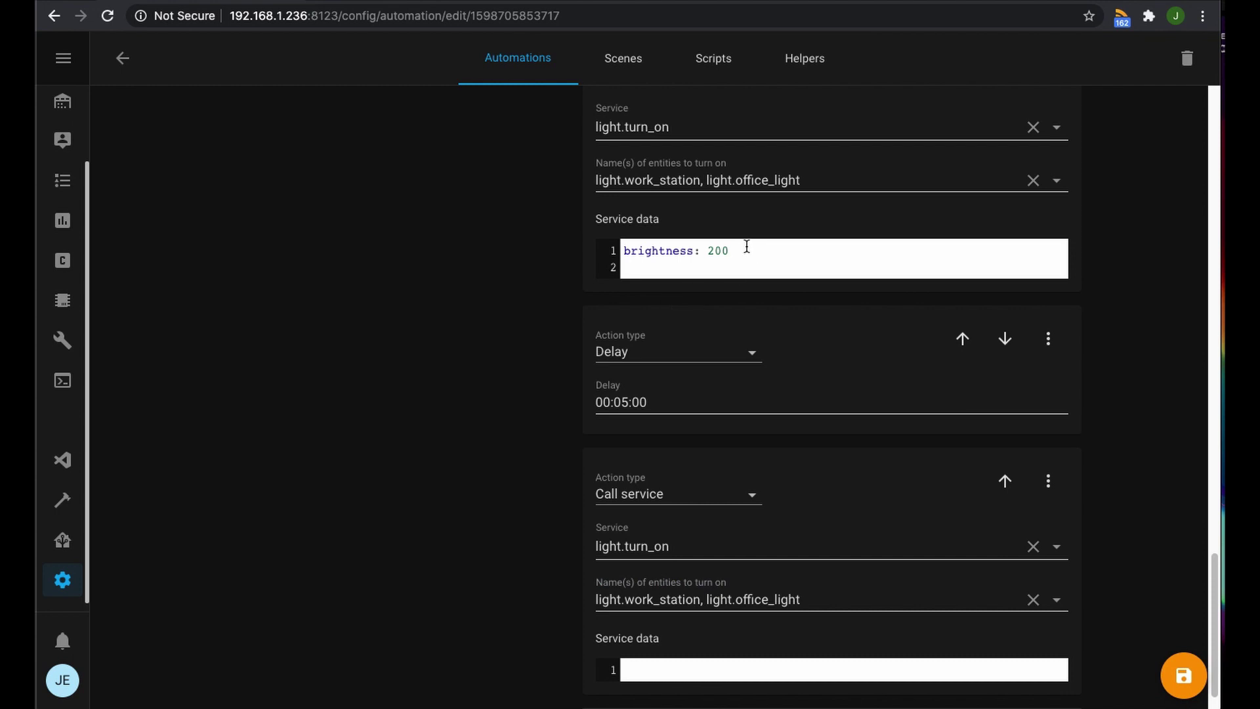
{"action": "left_click_drag", "start_coordinate": [746, 246], "coordinate": [616, 247]}
{"action": "key", "text": "ctrl+c"}
{"action": "left_click", "coordinate": [647, 670]}
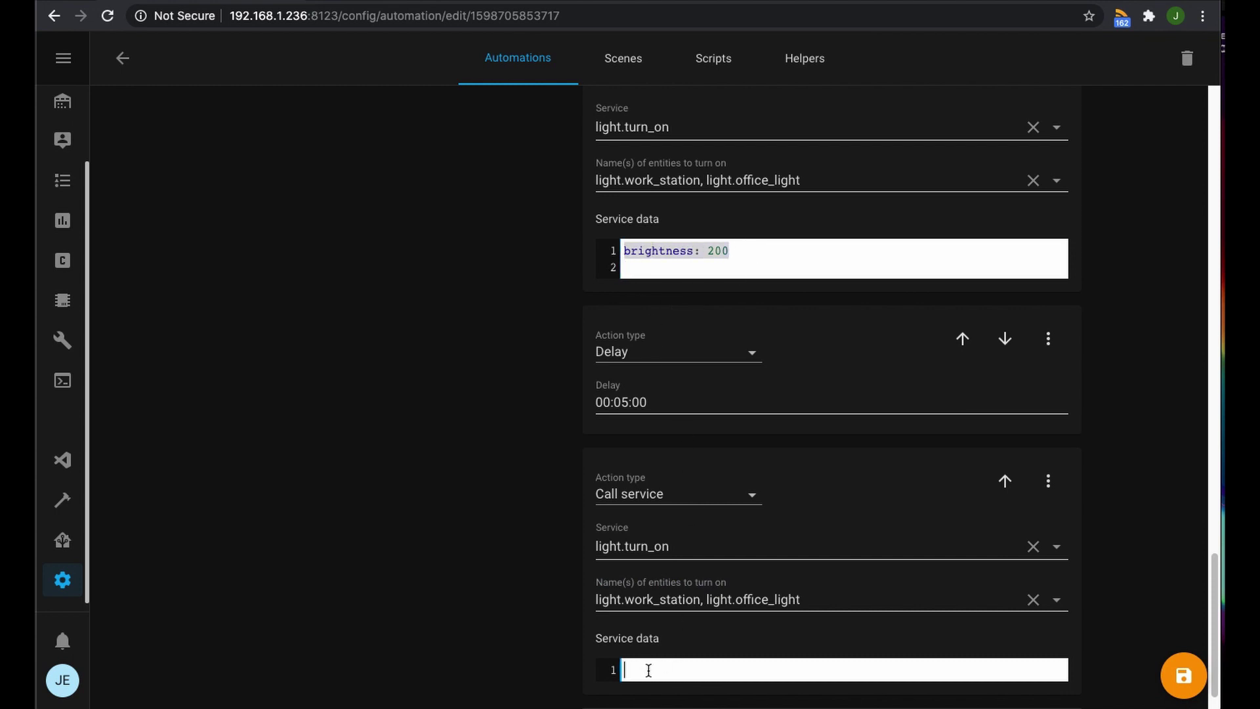
{"action": "key", "text": "ctrl+v"}
{"action": "key", "text": "BackSpace"}
{"action": "key", "text": "BackSpace"}
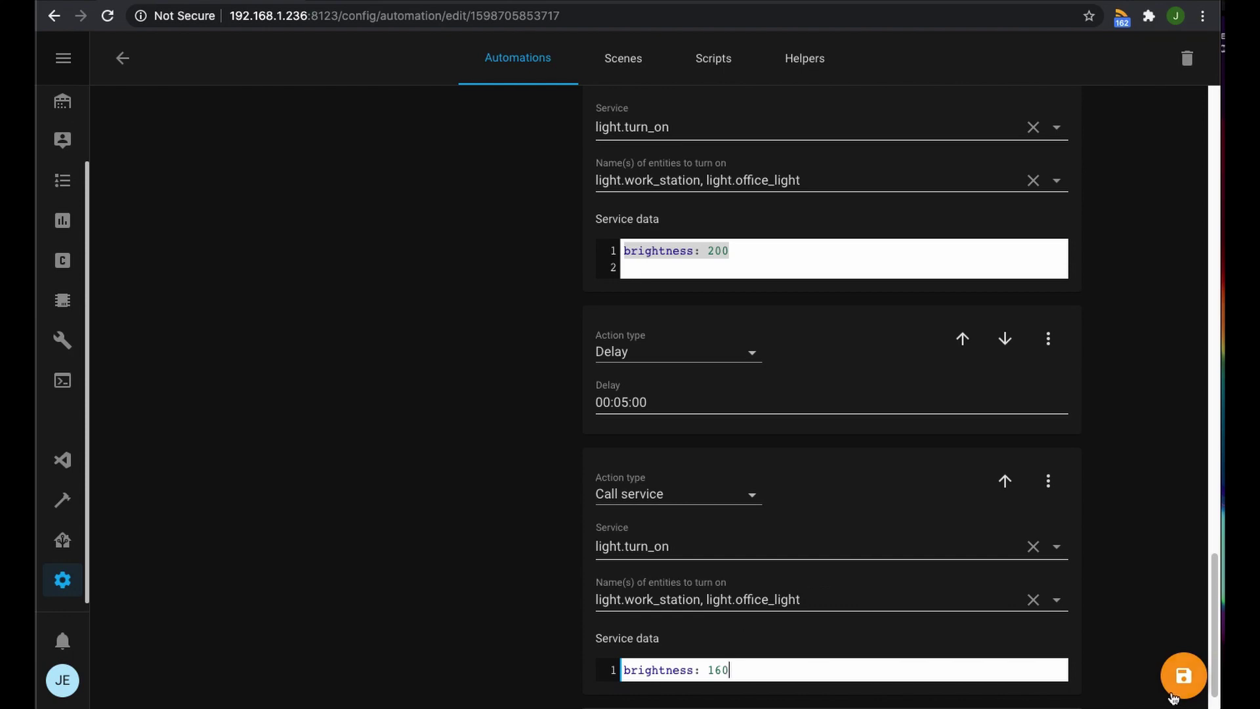
{"action": "left_click", "coordinate": [1169, 669]}
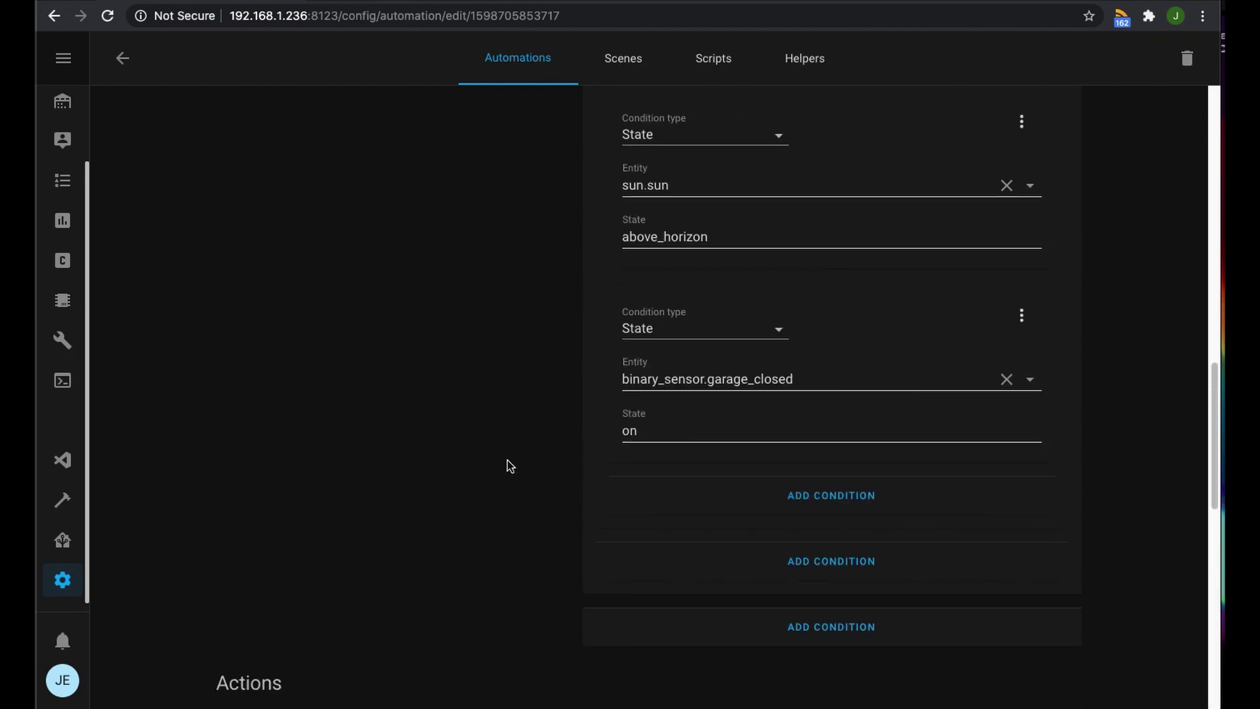
Add a Delay action of 00:01:00 after the brightness 160 action
{"action": "scroll", "coordinate": [507, 459], "scroll_direction": "down", "scroll_amount": 10}
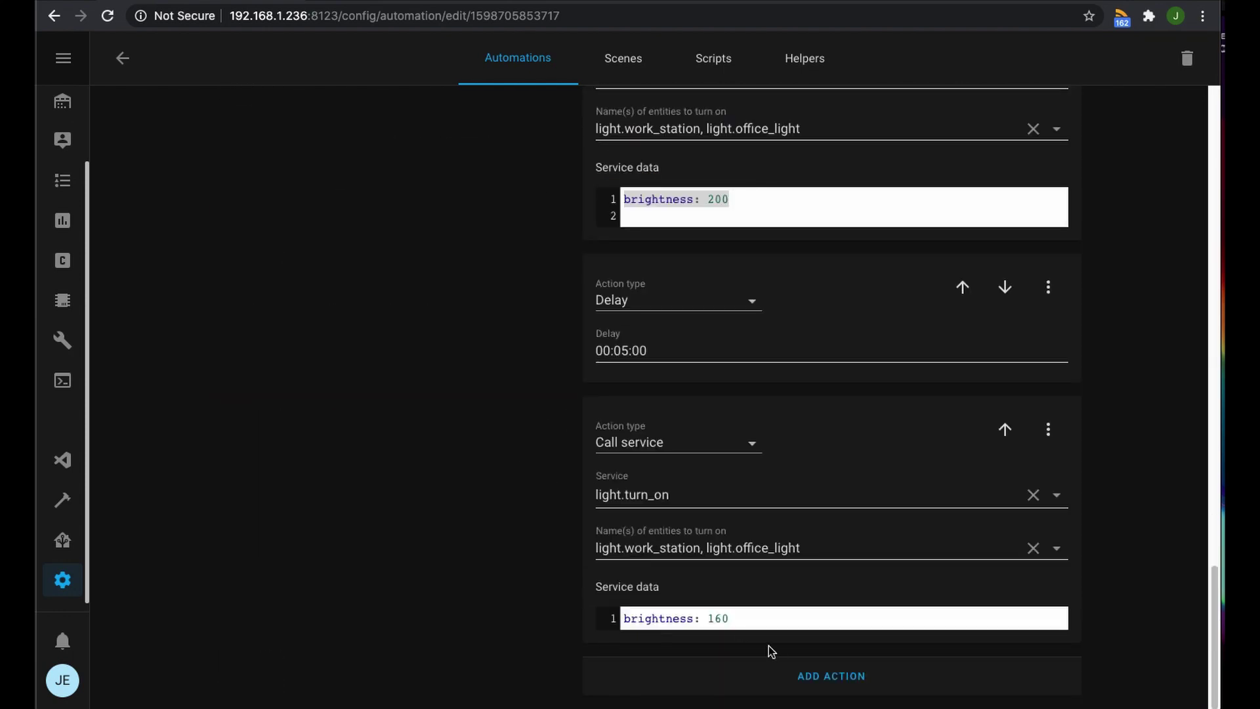
{"action": "left_click", "coordinate": [832, 676]}
{"action": "left_click", "coordinate": [656, 506]}
{"action": "left_click", "coordinate": [642, 576]}
{"action": "left_click", "coordinate": [610, 611]}
{"action": "type", "text": "00:01:00"}
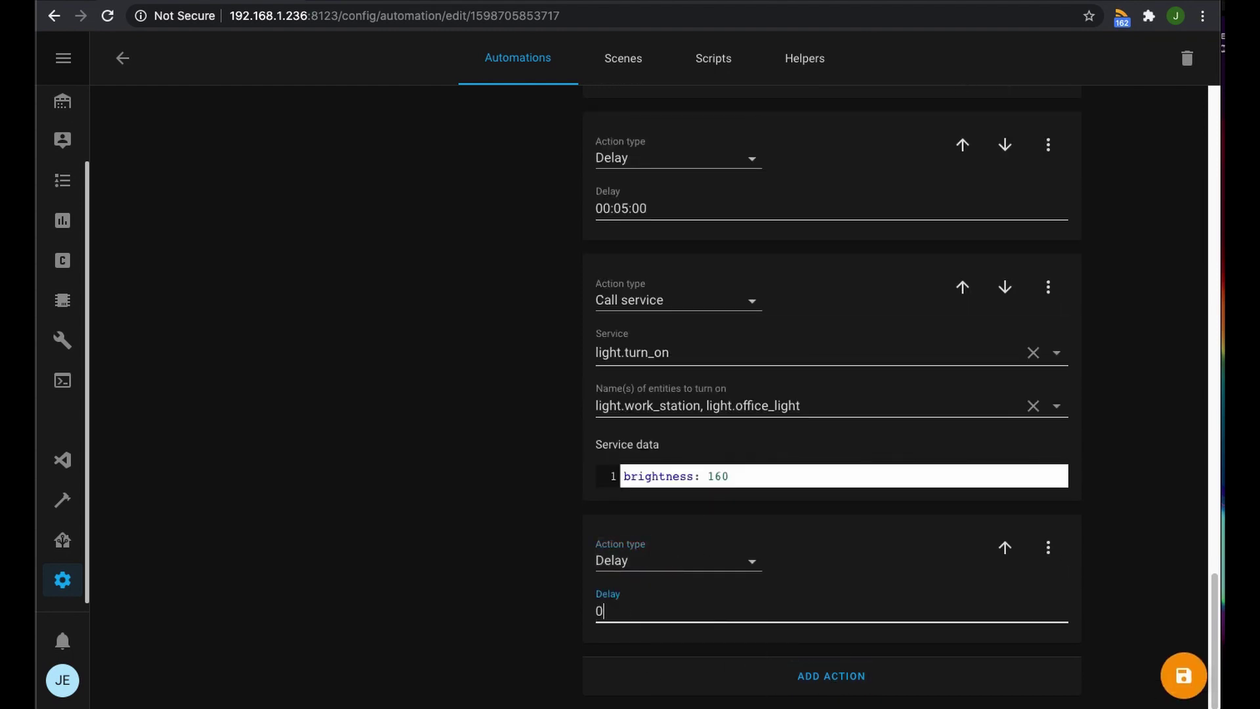
Add a third Call service action that runs light.turn_on for light.work_station and light.office_light
{"action": "left_click", "coordinate": [833, 676]}
{"action": "left_click", "coordinate": [656, 507]}
{"action": "left_click", "coordinate": [663, 699]}
{"action": "left_click", "coordinate": [656, 558]}
{"action": "type", "text": "light"}
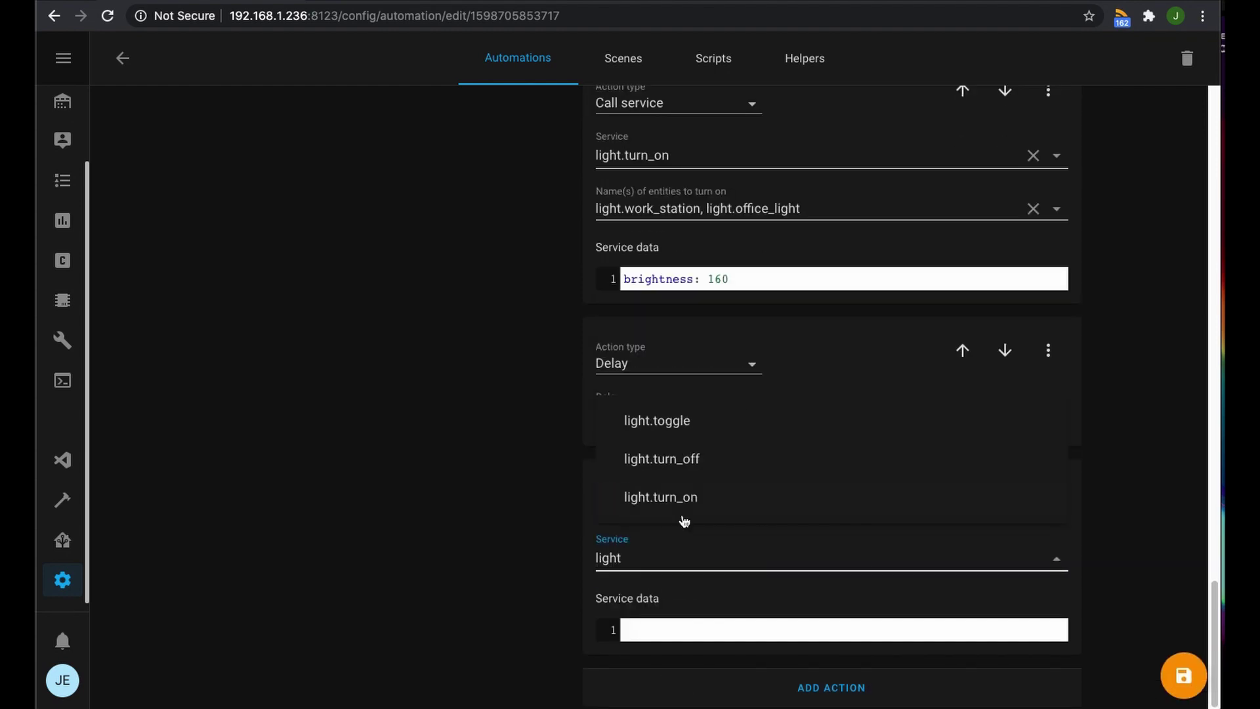
{"action": "left_click", "coordinate": [663, 495]}
{"action": "left_click_drag", "start_coordinate": [799, 208], "coordinate": [596, 208]}
{"action": "key", "text": "ctrl+c"}
{"action": "left_click", "coordinate": [694, 608]}
{"action": "key", "text": "ctrl+v"}
Set the third light.turn_on action's service data to brightness: 100, reusing the previous action's brightness line
{"action": "left_click_drag", "start_coordinate": [729, 279], "coordinate": [608, 278]}
{"action": "key", "text": "ctrl+c"}
{"action": "left_click", "coordinate": [845, 681]}
{"action": "key", "text": "ctrl+v"}
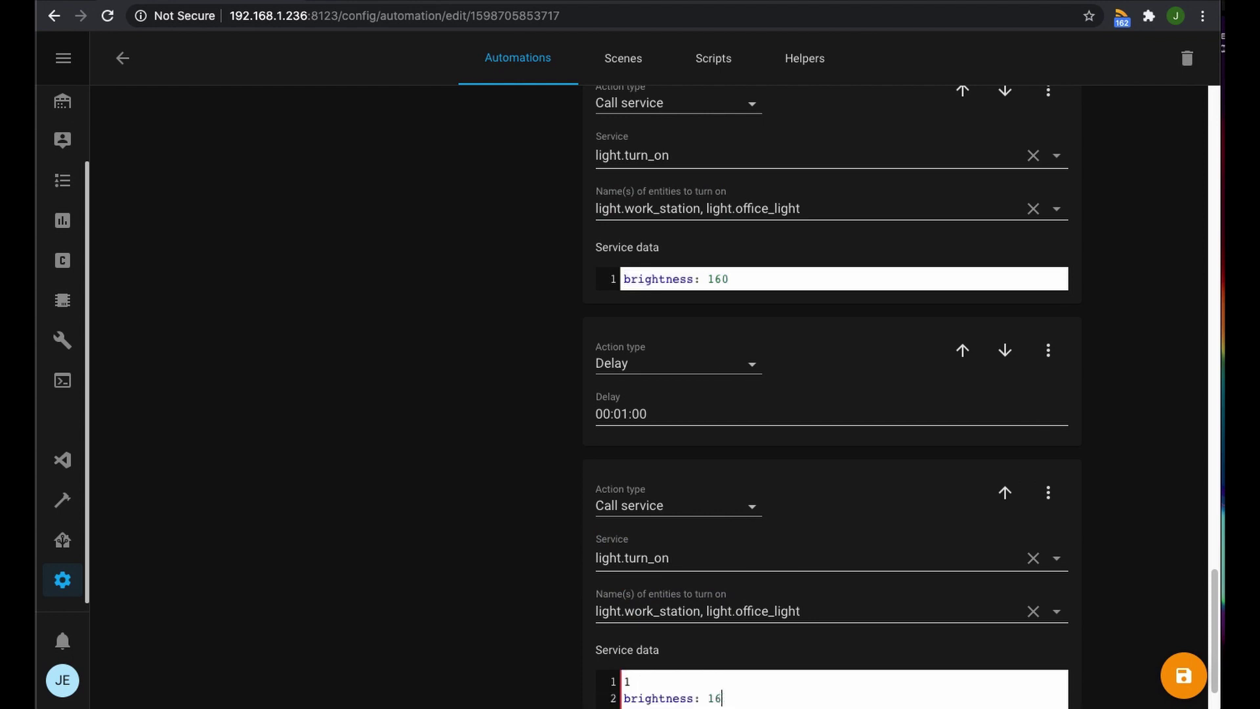
Add another Delay action of 00:01:00 after the brightness 100 action
{"action": "scroll", "coordinate": [489, 563], "scroll_direction": "down", "scroll_amount": 3}
{"action": "left_click", "coordinate": [832, 676]}
{"action": "left_click", "coordinate": [656, 506]}
{"action": "left_click", "coordinate": [675, 543]}
{"action": "left_click", "coordinate": [631, 611]}
{"action": "type", "text": "00:01:00"}
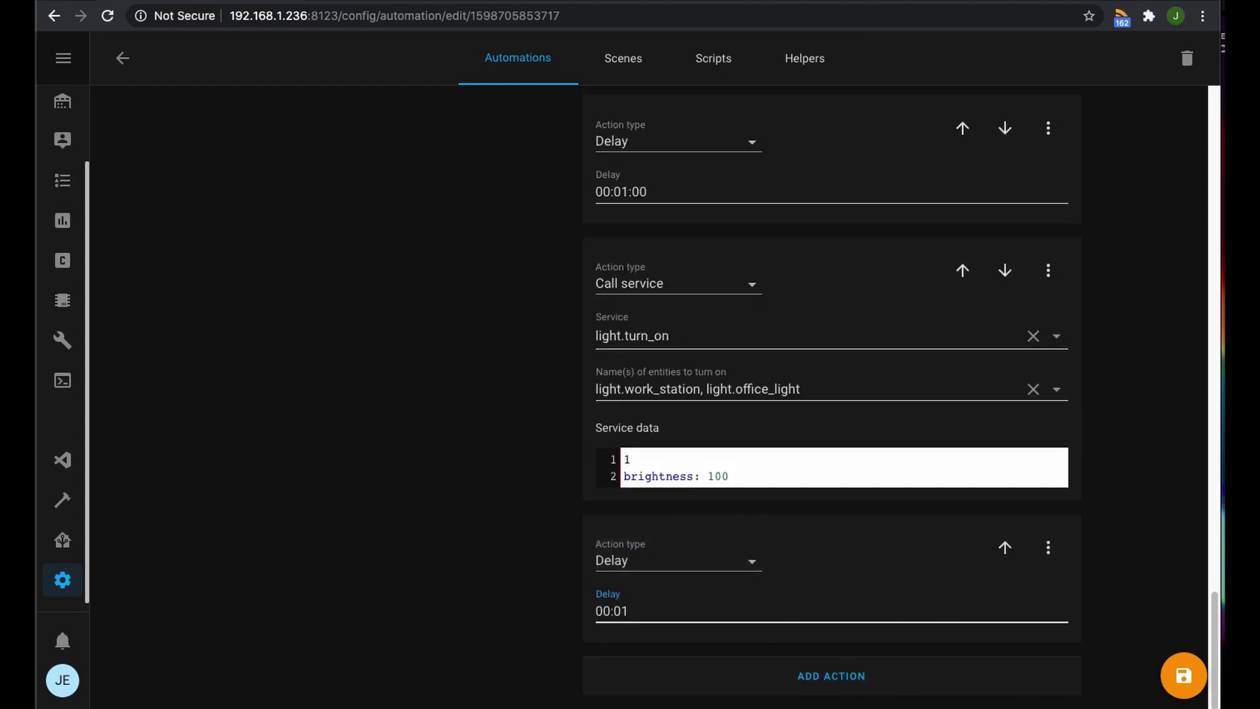
Add a final Call service action that runs light.turn_off for light.work_station and light.office_light
{"action": "left_click", "coordinate": [821, 677]}
{"action": "left_click", "coordinate": [657, 506]}
{"action": "left_click", "coordinate": [698, 624]}
{"action": "left_click", "coordinate": [613, 556]}
{"action": "type", "text": "light."}
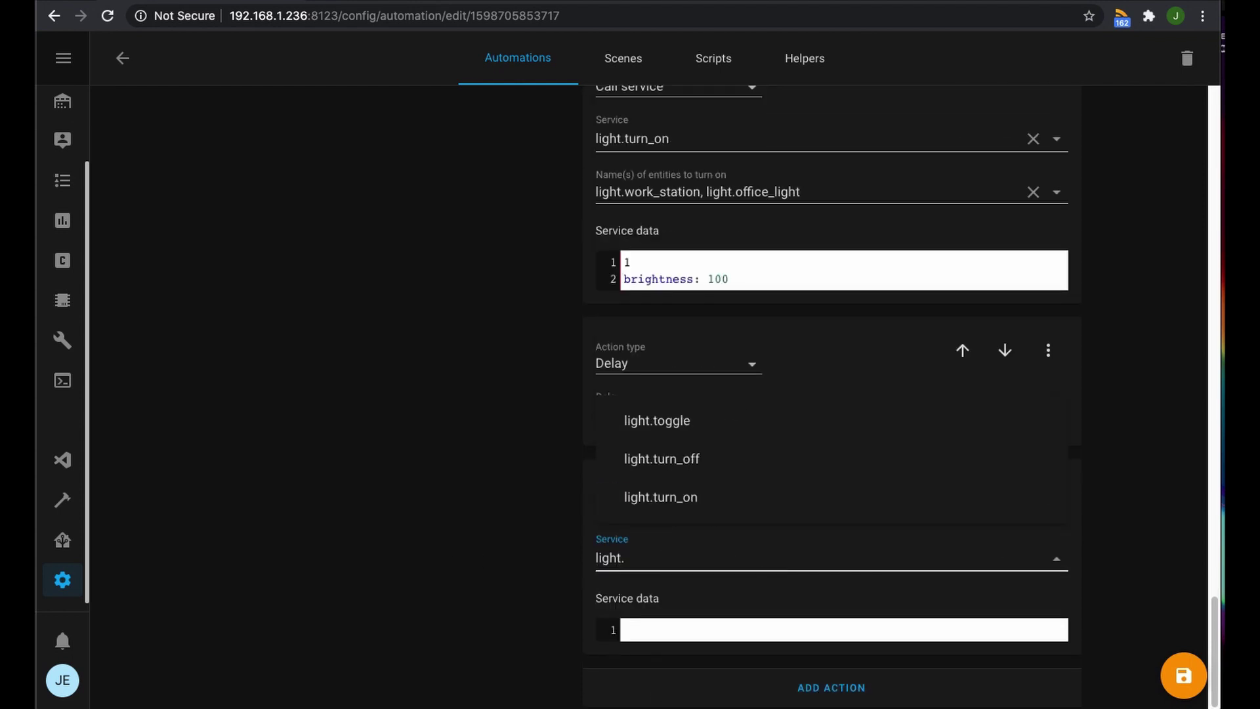
{"action": "left_click", "coordinate": [664, 455]}
{"action": "left_click_drag", "start_coordinate": [601, 190], "coordinate": [814, 193]}
{"action": "key", "text": "ctrl+c"}
{"action": "left_click", "coordinate": [702, 611]}
{"action": "key", "text": "ctrl+v"}
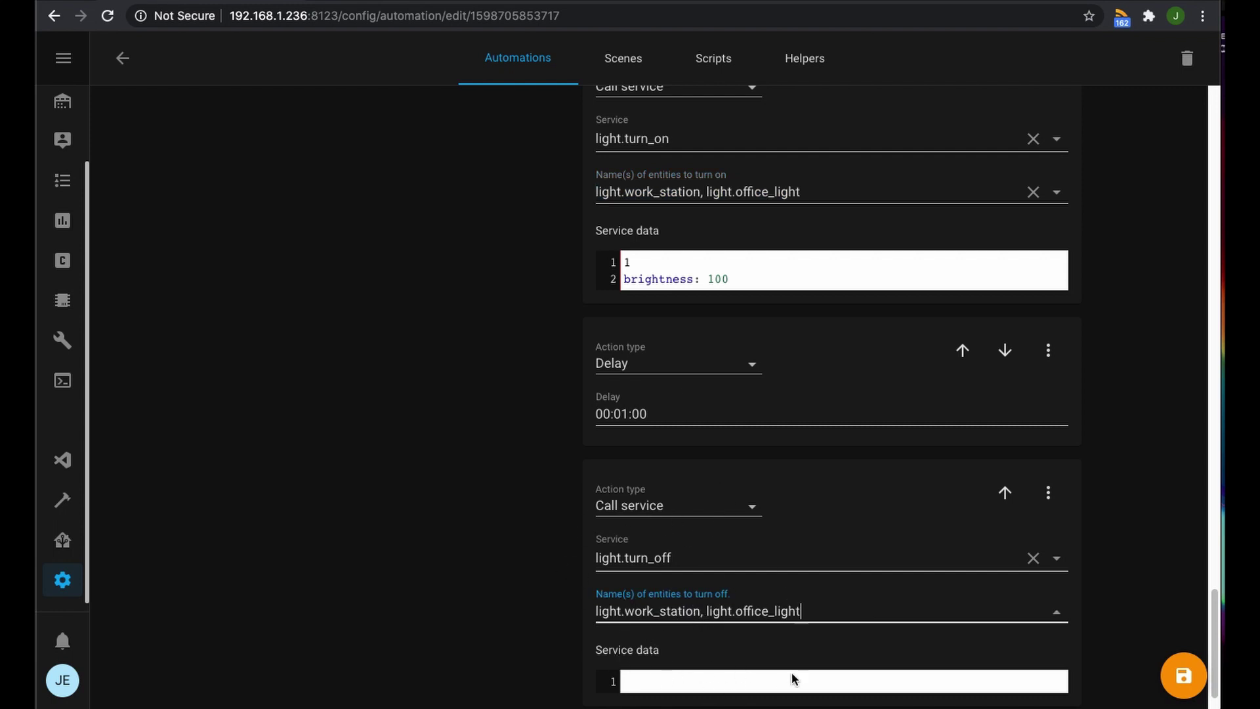
Remove the stray "1" line above brightness: 100 in the third light.turn_on action's service data
{"action": "left_click", "coordinate": [644, 260]}
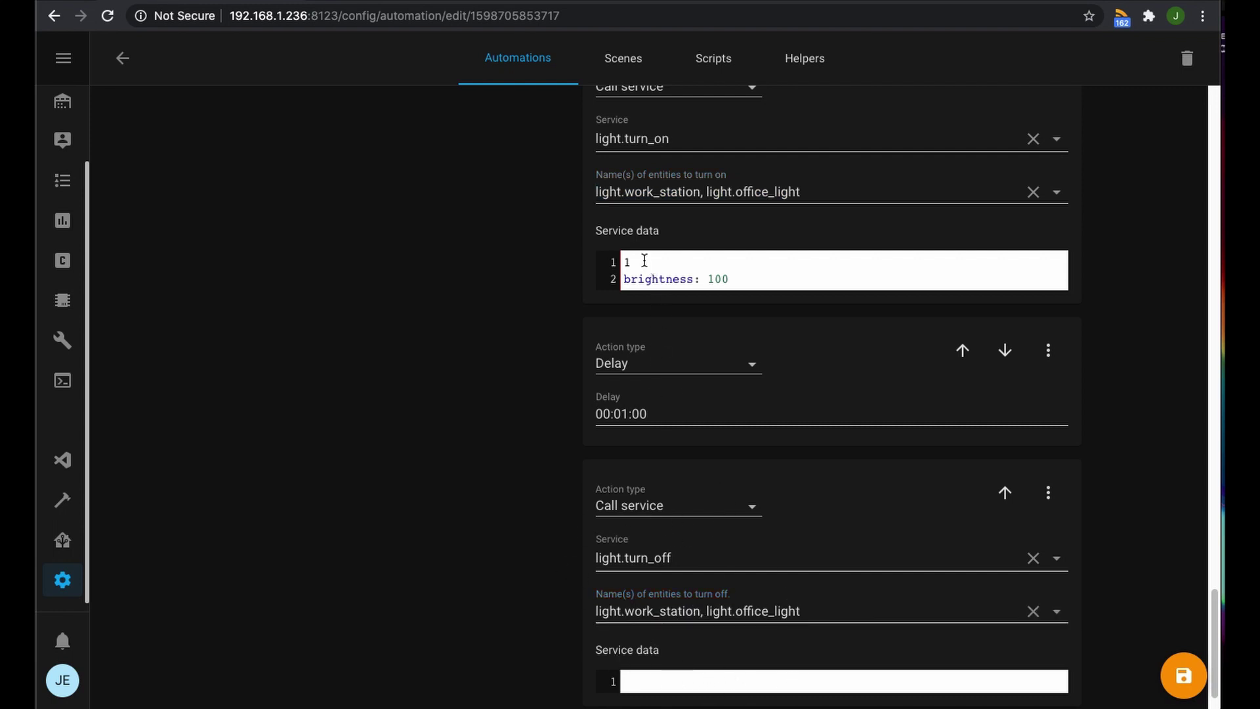
{"action": "key", "text": "BackSpace"}
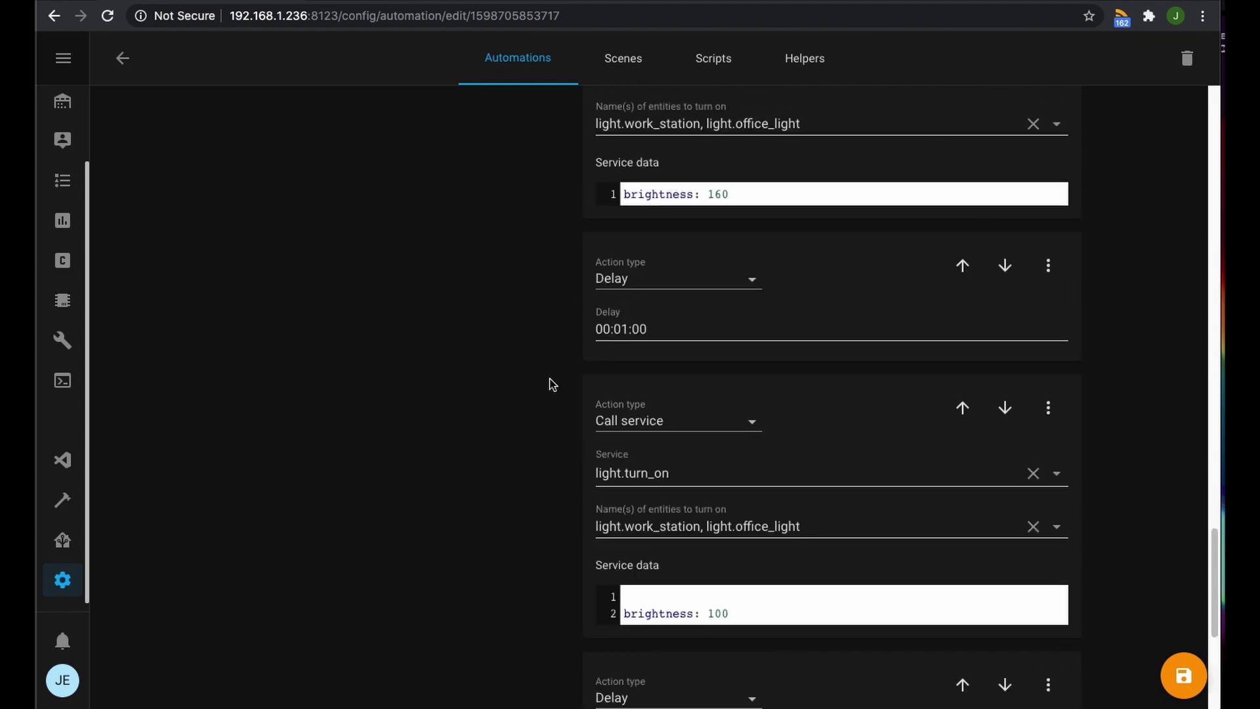
{"action": "scroll", "coordinate": [591, 460], "scroll_direction": "down", "scroll_amount": 2}
{"action": "key", "text": "BackSpace"}
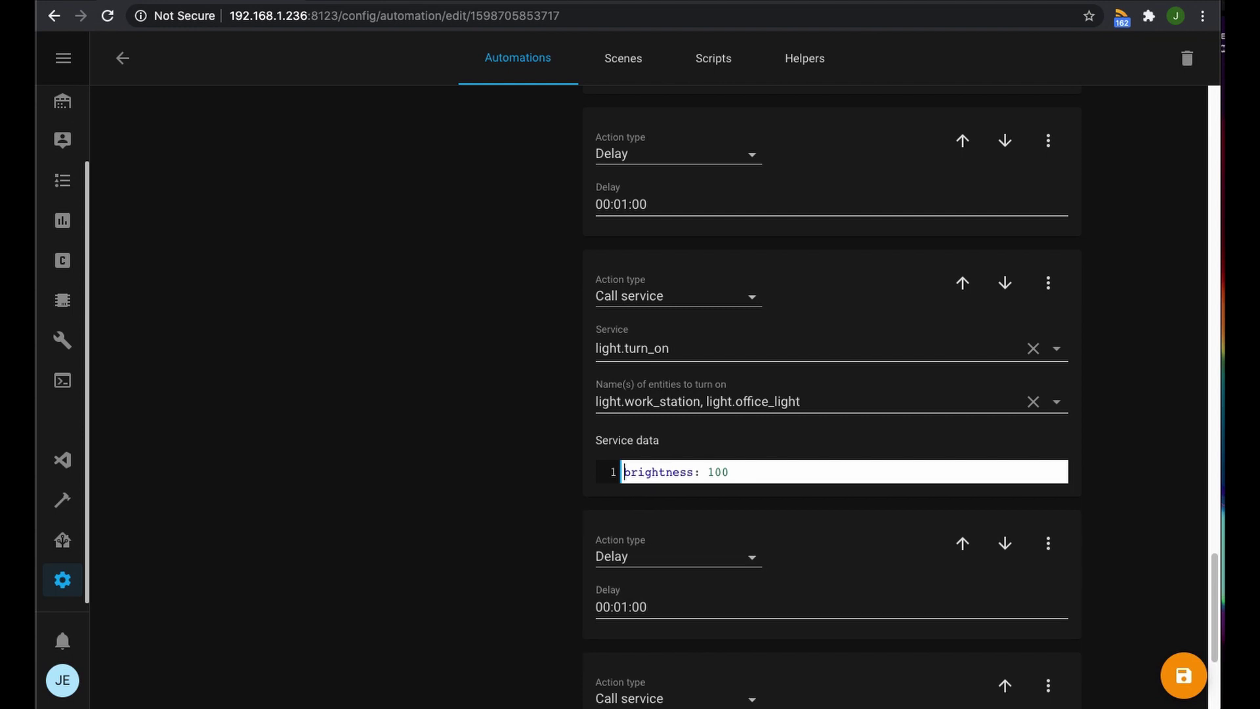
Review the action sequence and automation settings against the Automation 2 notes, and bring up the Automation 3 plan in the notes document
{"action": "scroll", "coordinate": [519, 529], "scroll_direction": "down", "scroll_amount": 4}
{"action": "left_click", "coordinate": [706, 618]}
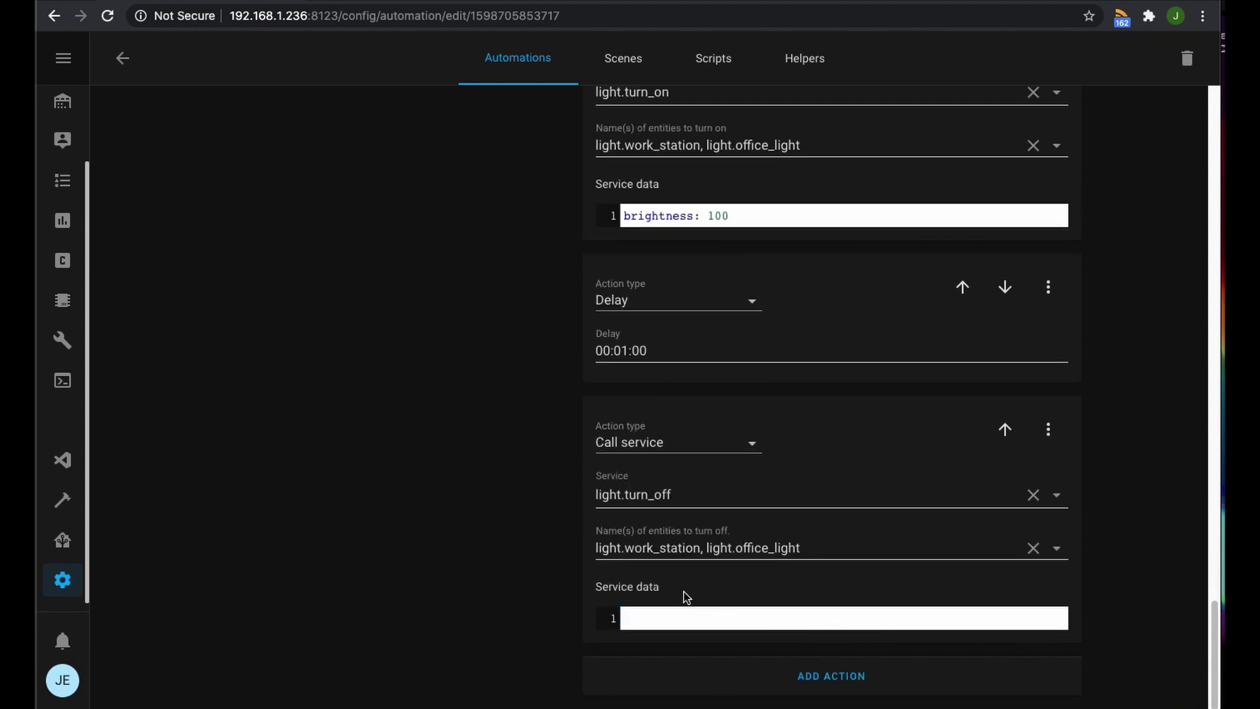
{"action": "scroll", "coordinate": [795, 628], "scroll_direction": "up", "scroll_amount": 1}
{"action": "scroll", "coordinate": [731, 584], "scroll_direction": "up", "scroll_amount": 1}
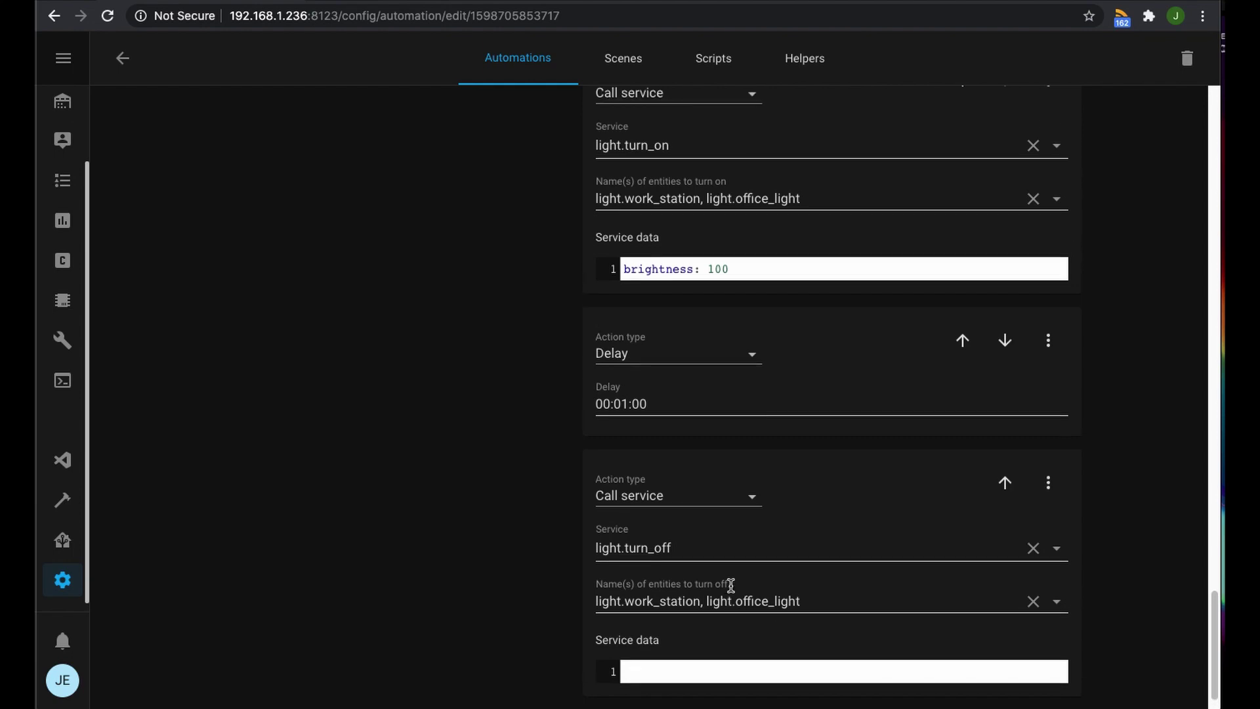
{"action": "scroll", "coordinate": [728, 589], "scroll_direction": "down", "scroll_amount": 2}
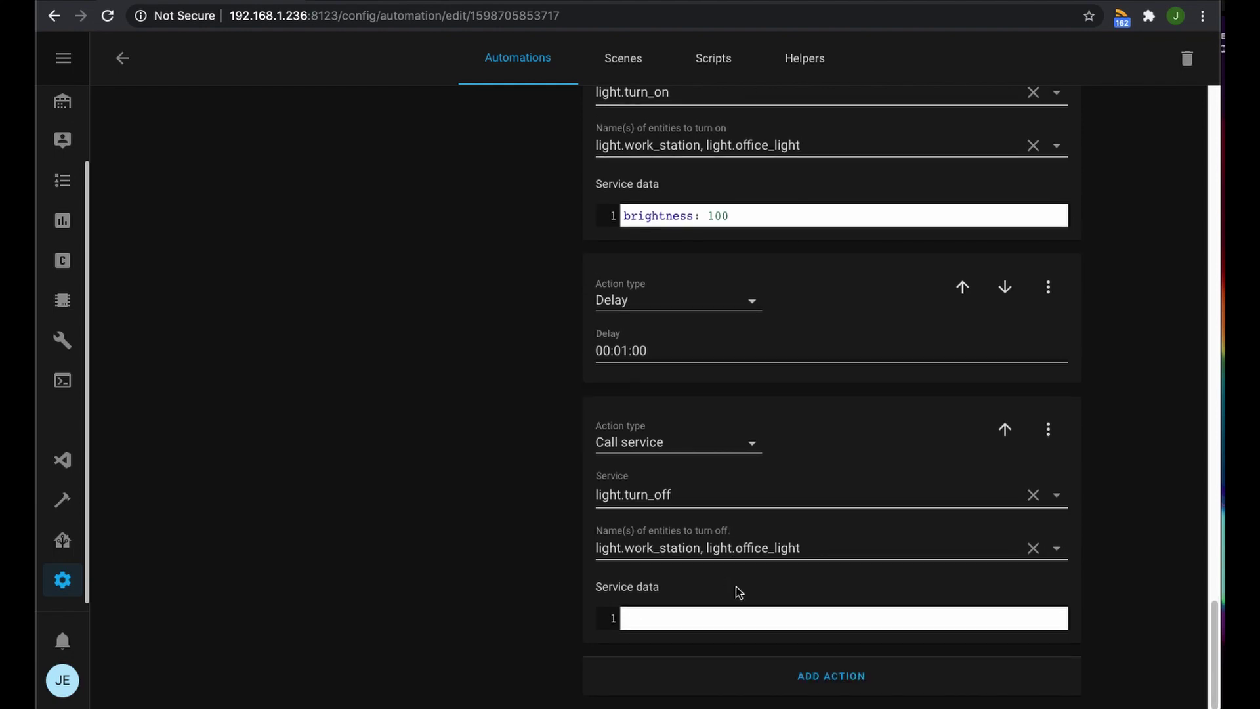
{"action": "key", "text": "super+Tab"}
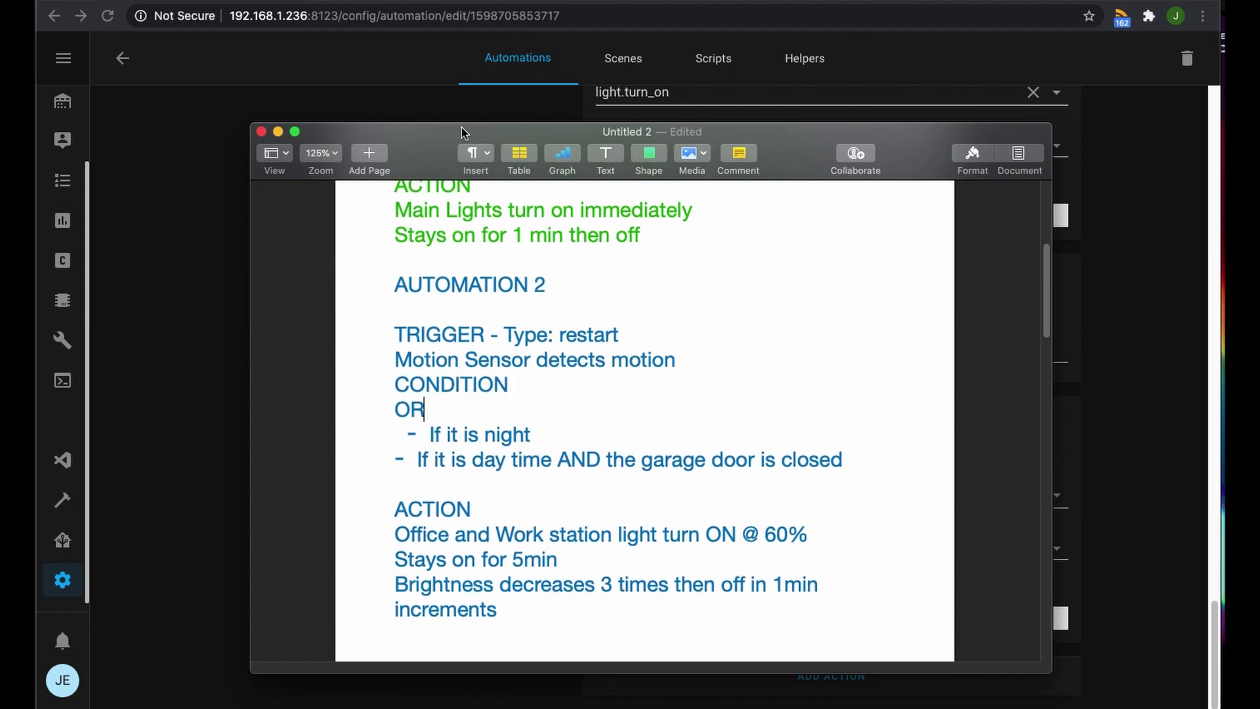
{"action": "key", "text": "super+Tab"}
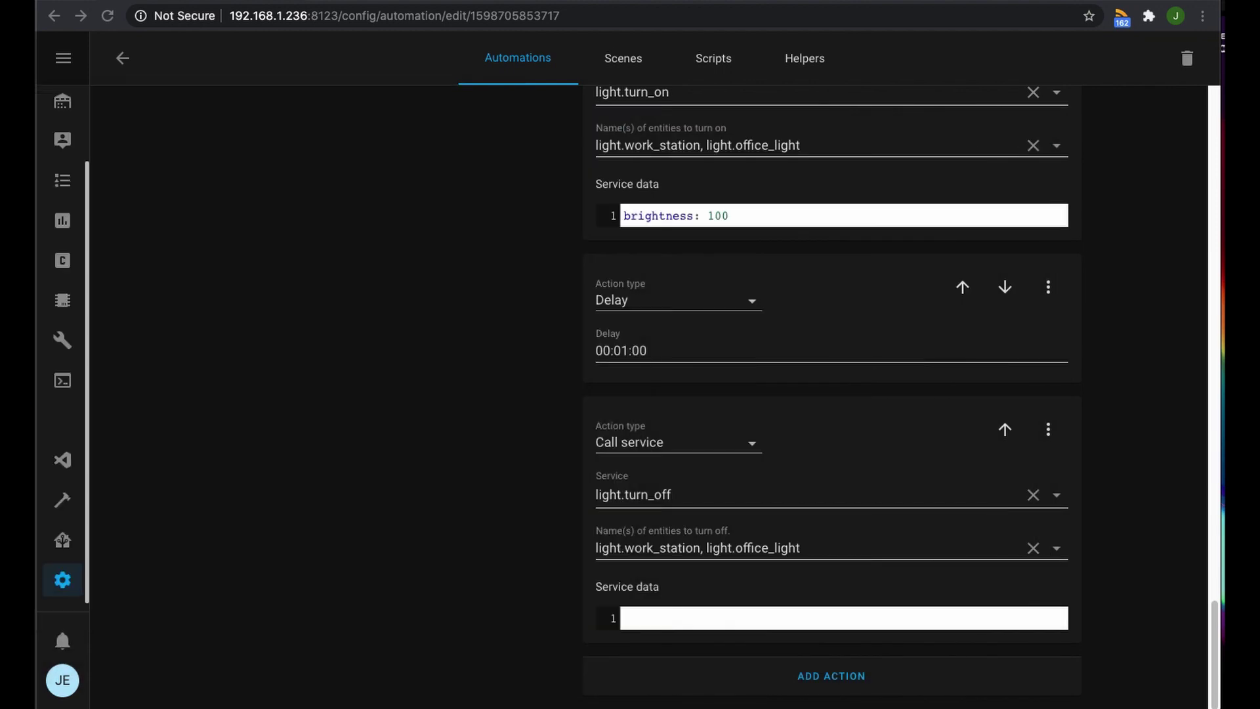
{"action": "scroll", "coordinate": [883, 332], "scroll_direction": "up", "scroll_amount": 20}
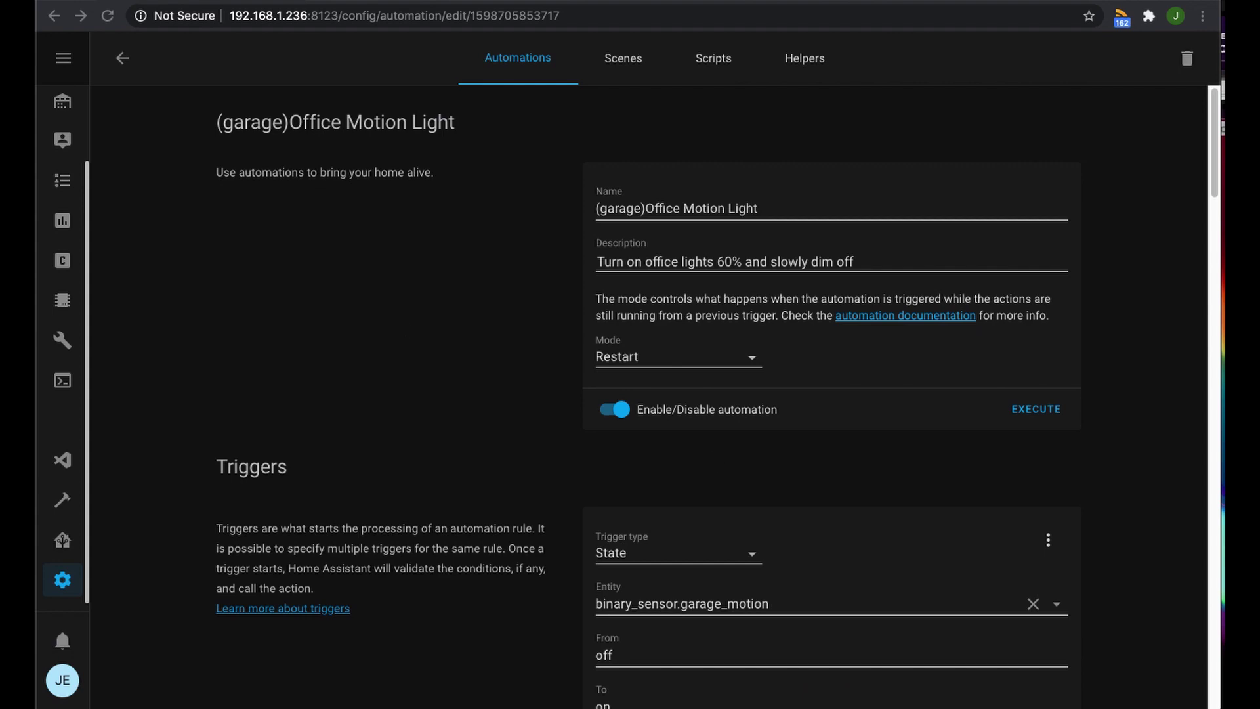
{"action": "key", "text": "super+Tab"}
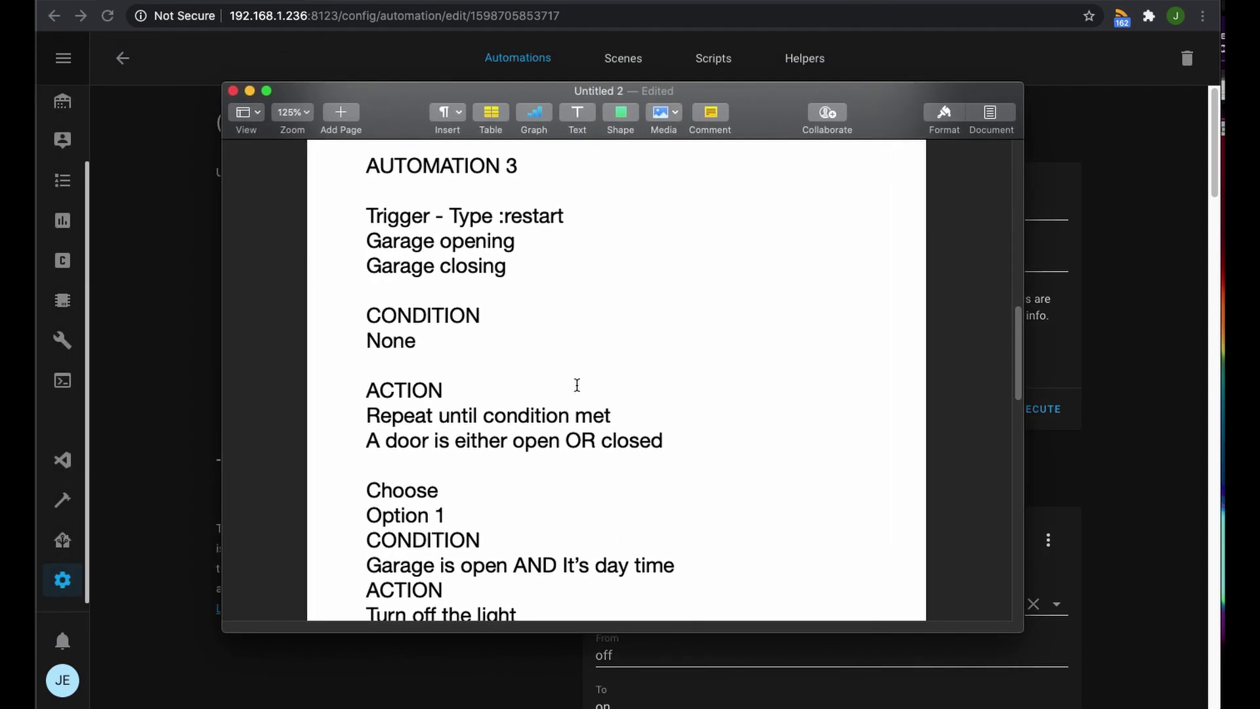
Review the Automation 3 plan in the notes document: triggers, the repeat-until action and the Choose options
{"action": "scroll", "coordinate": [577, 385], "scroll_direction": "up", "scroll_amount": 1}
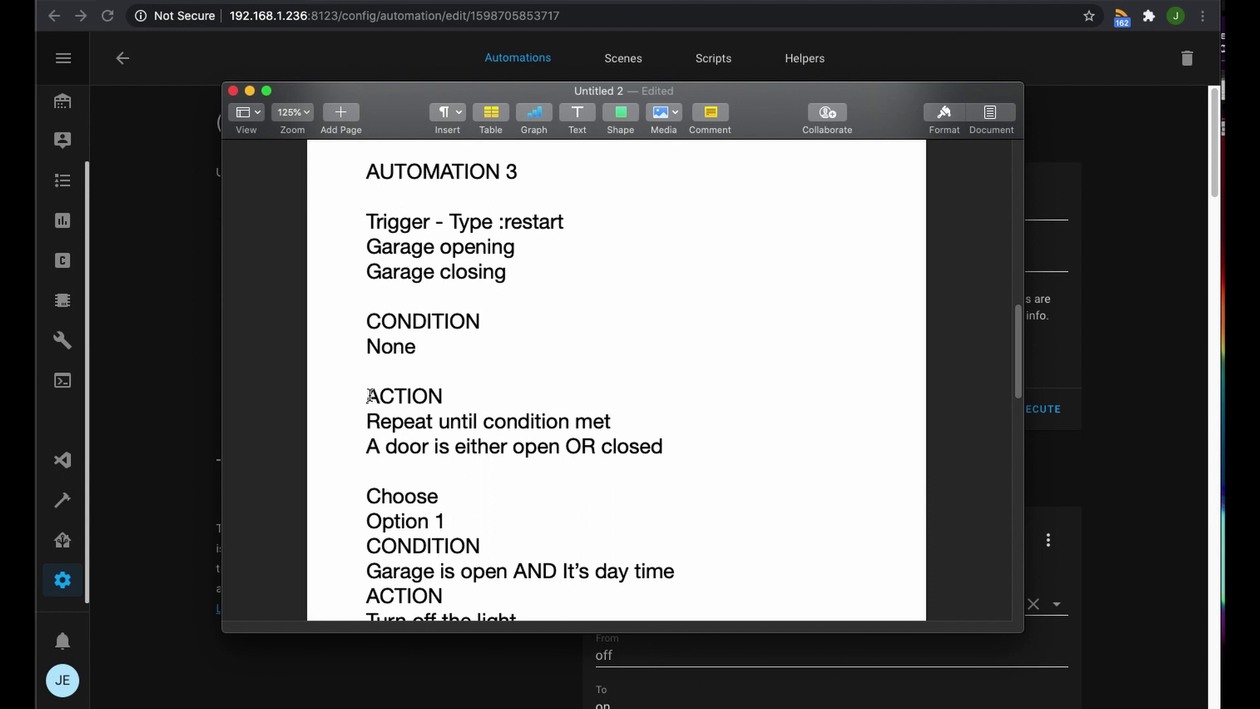
{"action": "left_click_drag", "start_coordinate": [364, 397], "coordinate": [614, 415]}
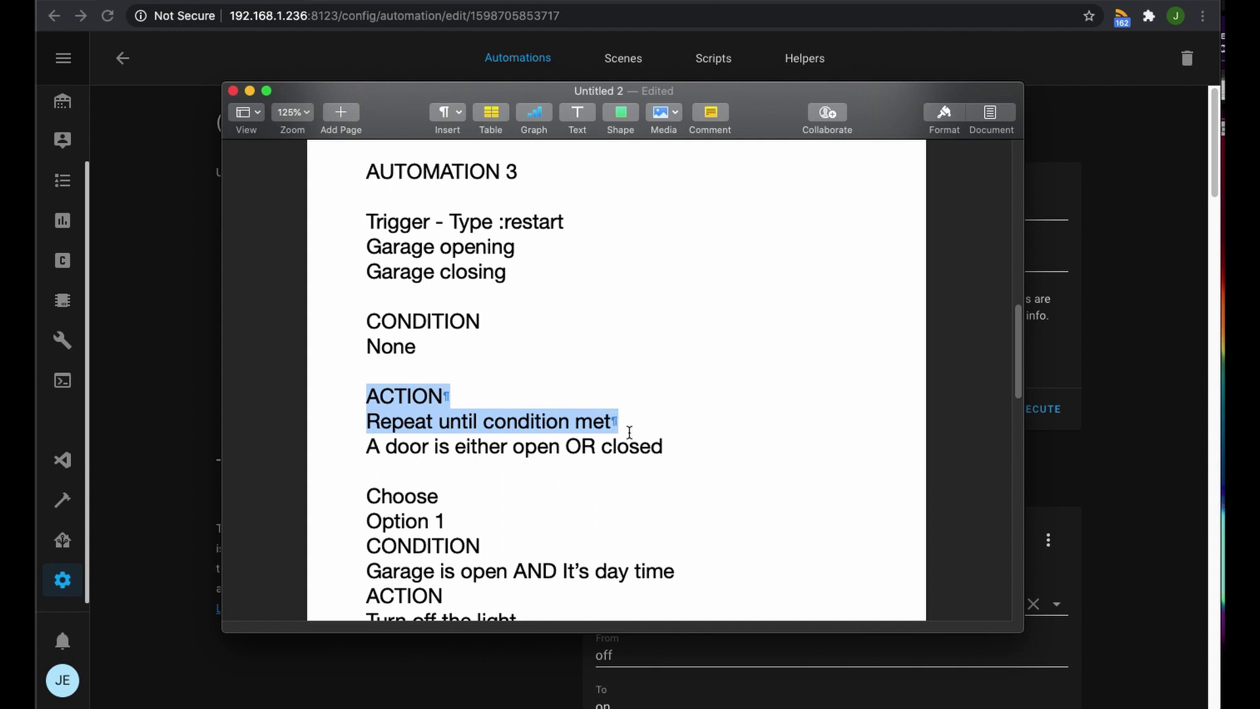
{"action": "left_click", "coordinate": [591, 484]}
{"action": "scroll", "coordinate": [400, 528], "scroll_direction": "down", "scroll_amount": 3}
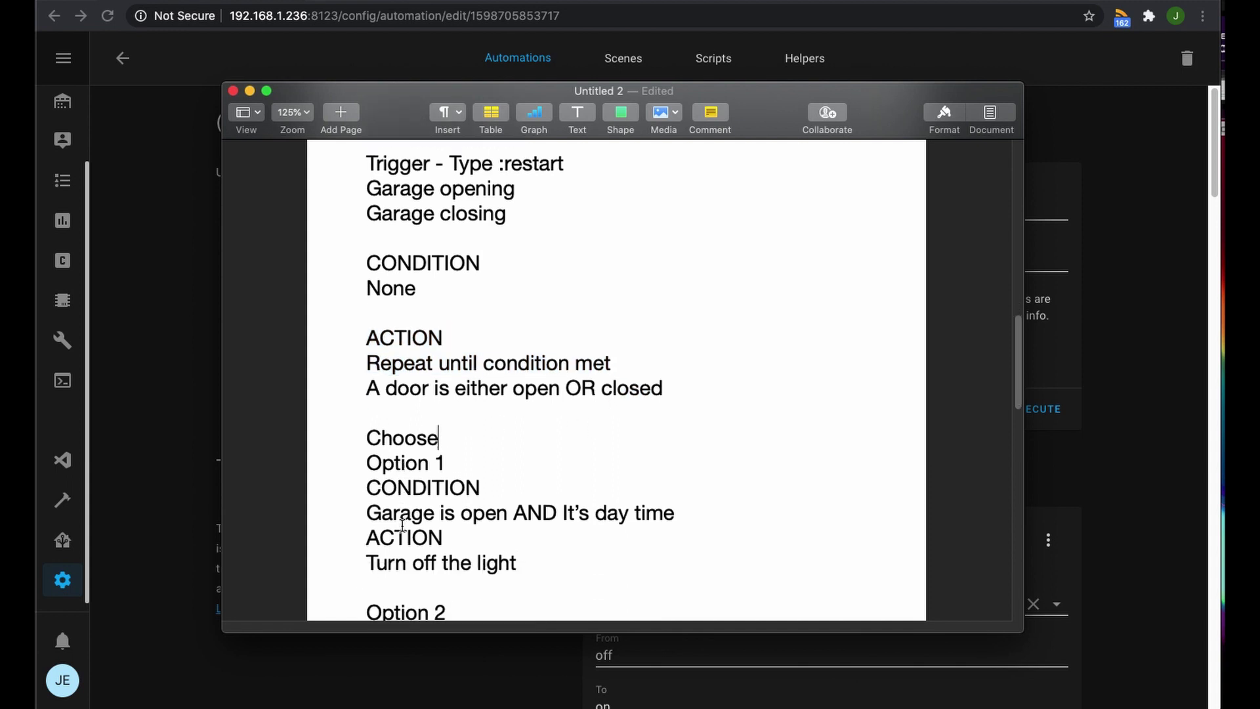
{"action": "left_click_drag", "start_coordinate": [365, 408], "coordinate": [442, 406]}
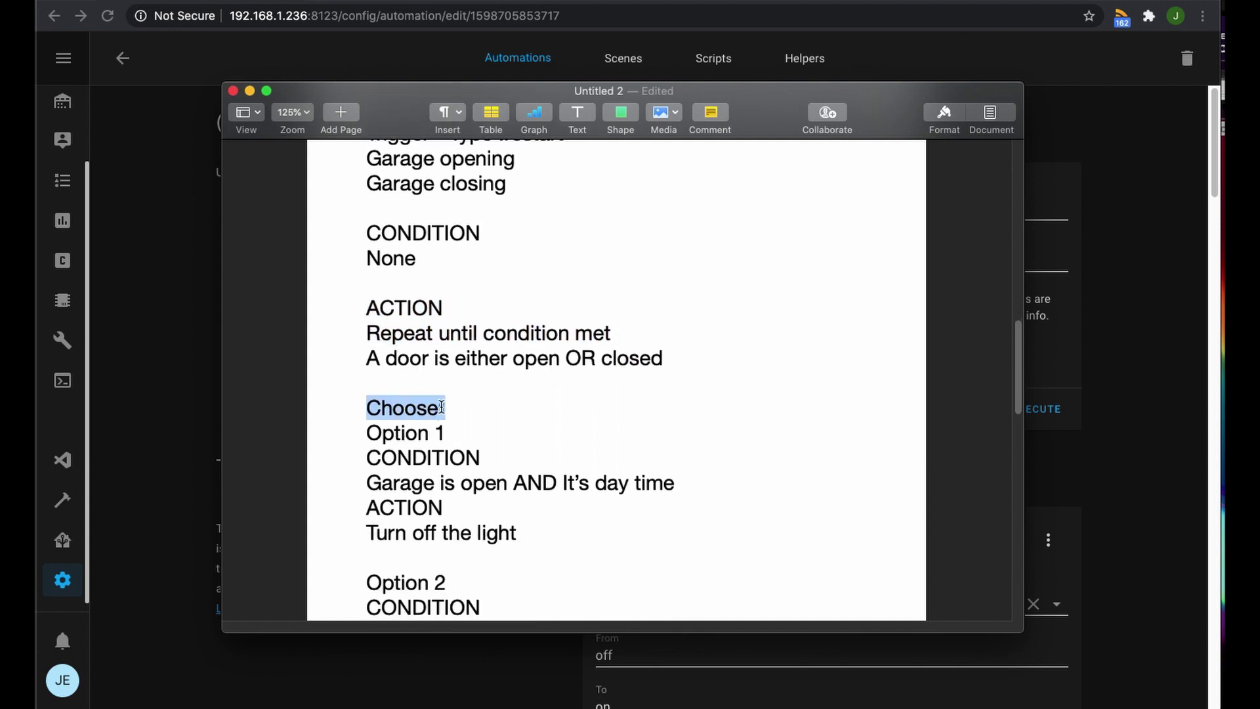
{"action": "scroll", "coordinate": [468, 460], "scroll_direction": "down", "scroll_amount": 2}
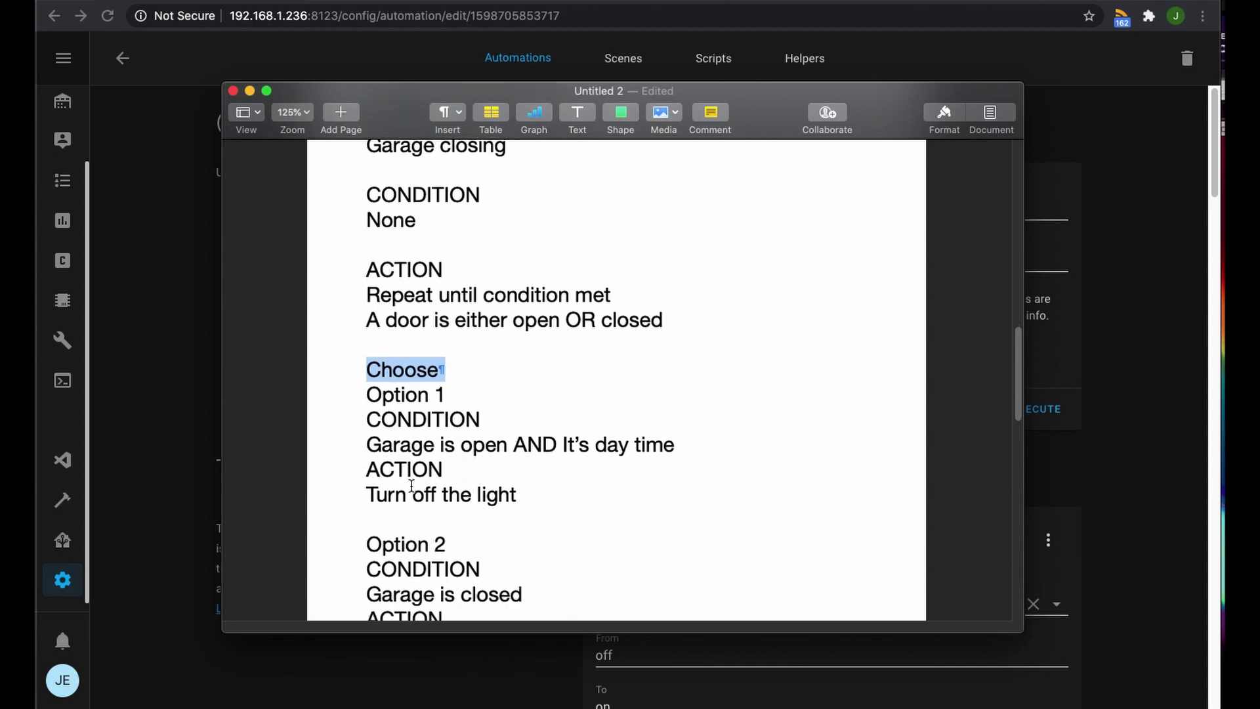
{"action": "scroll", "coordinate": [411, 489], "scroll_direction": "down", "scroll_amount": 2}
{"action": "scroll", "coordinate": [441, 377], "scroll_direction": "up", "scroll_amount": 4}
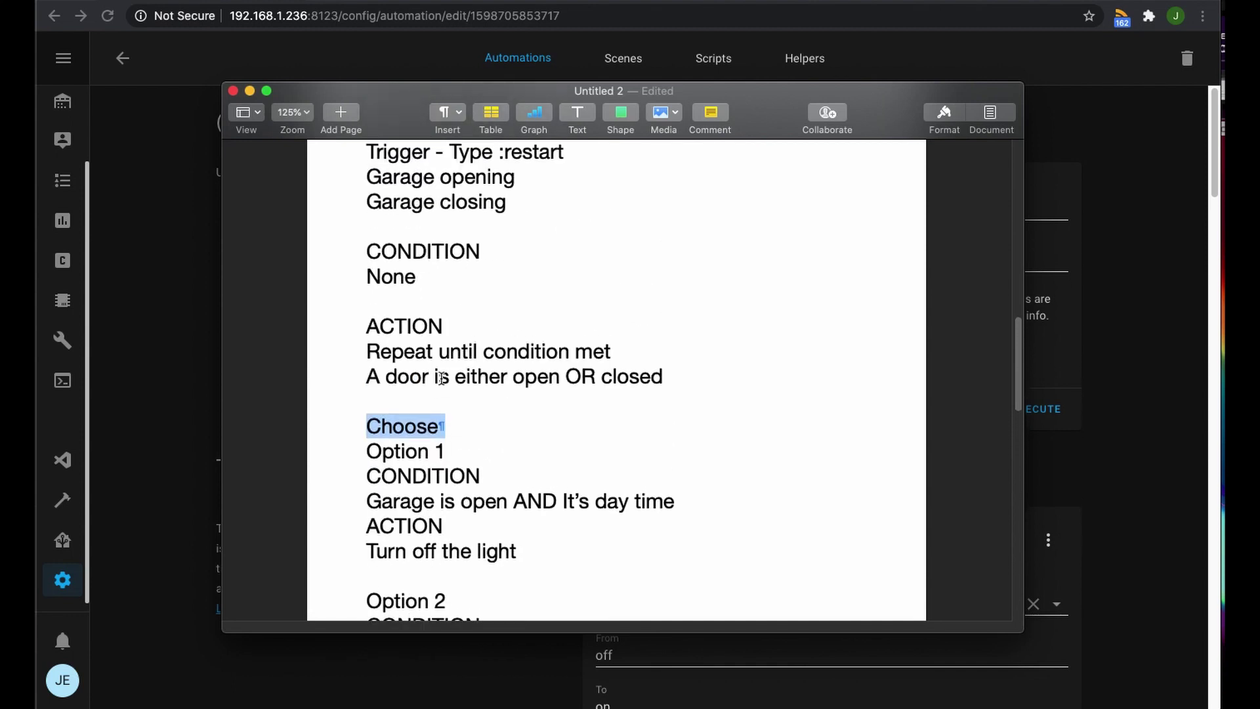
{"action": "scroll", "coordinate": [442, 377], "scroll_direction": "up", "scroll_amount": 3}
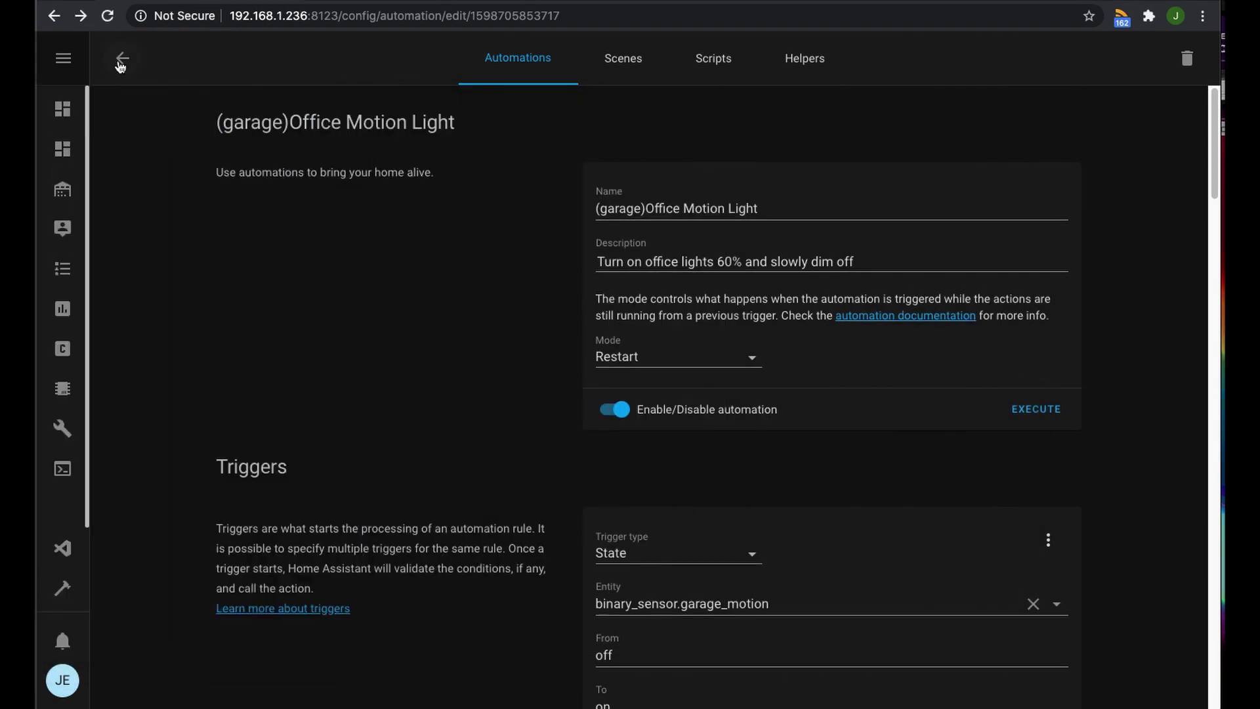
Create a new blank automation from the automations list and name it "(Garage)Garage door opening"
{"action": "left_click", "coordinate": [121, 63]}
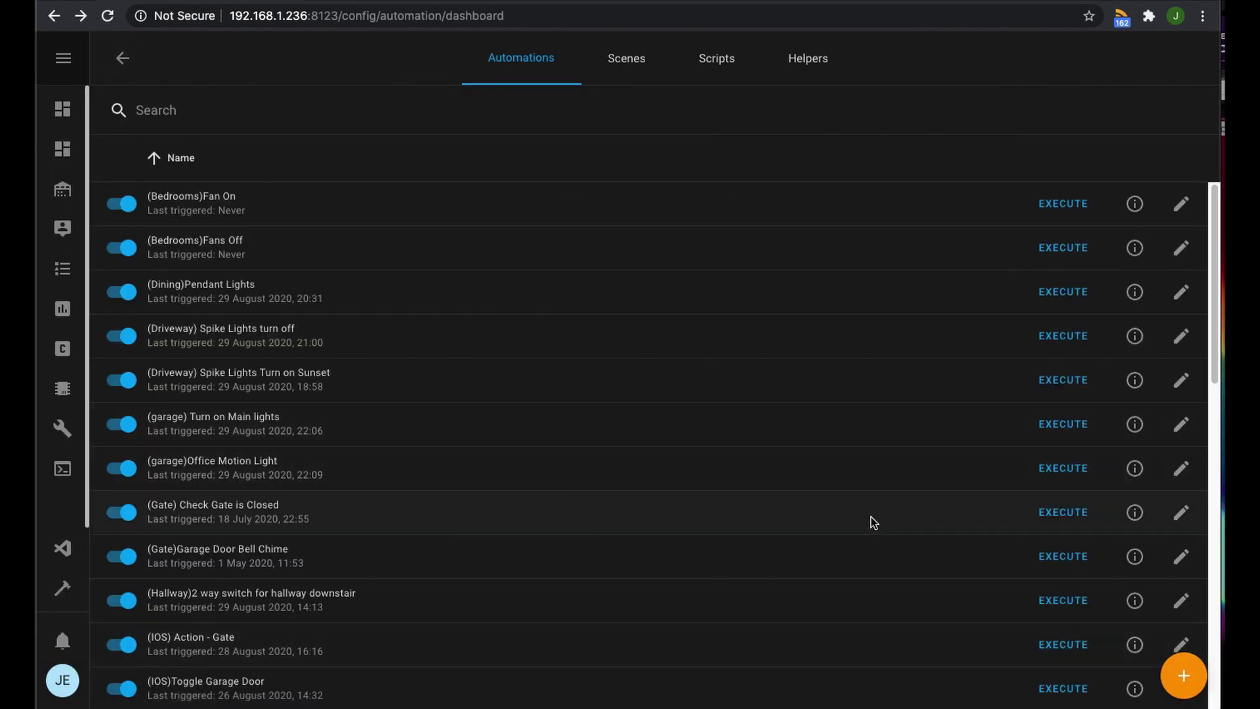
{"action": "left_click", "coordinate": [1181, 676]}
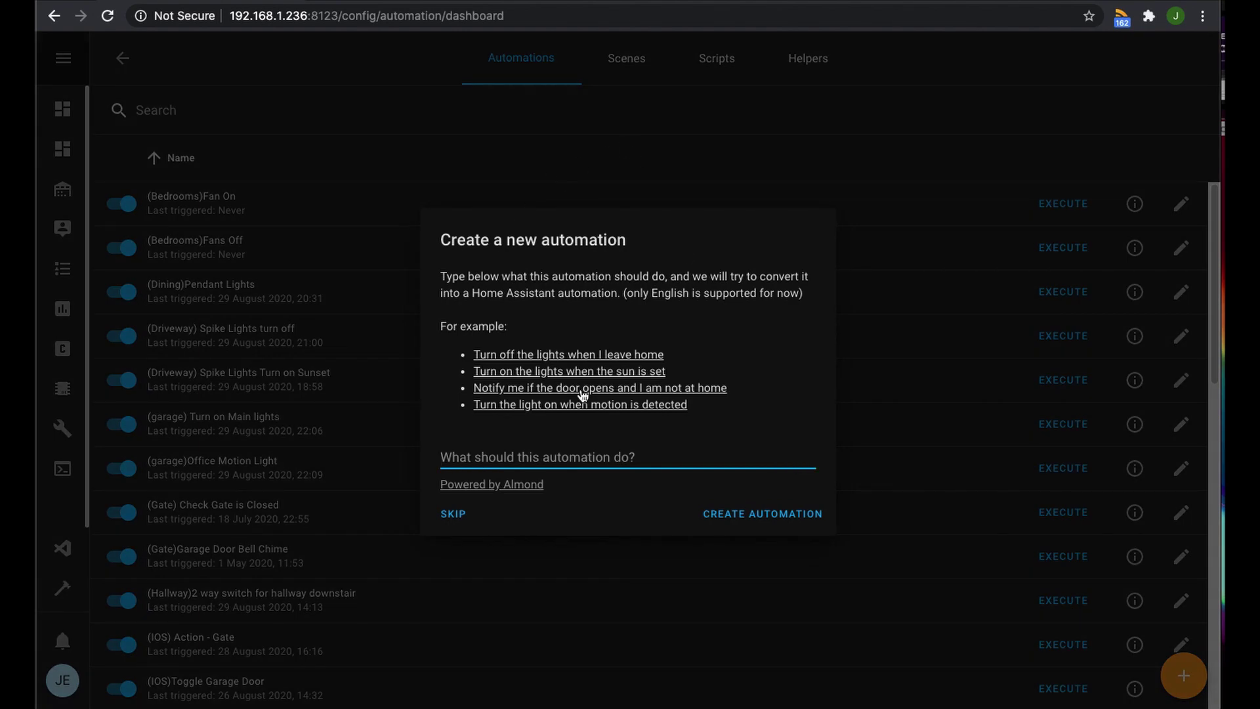
{"action": "left_click", "coordinate": [453, 514]}
{"action": "left_click", "coordinate": [638, 208]}
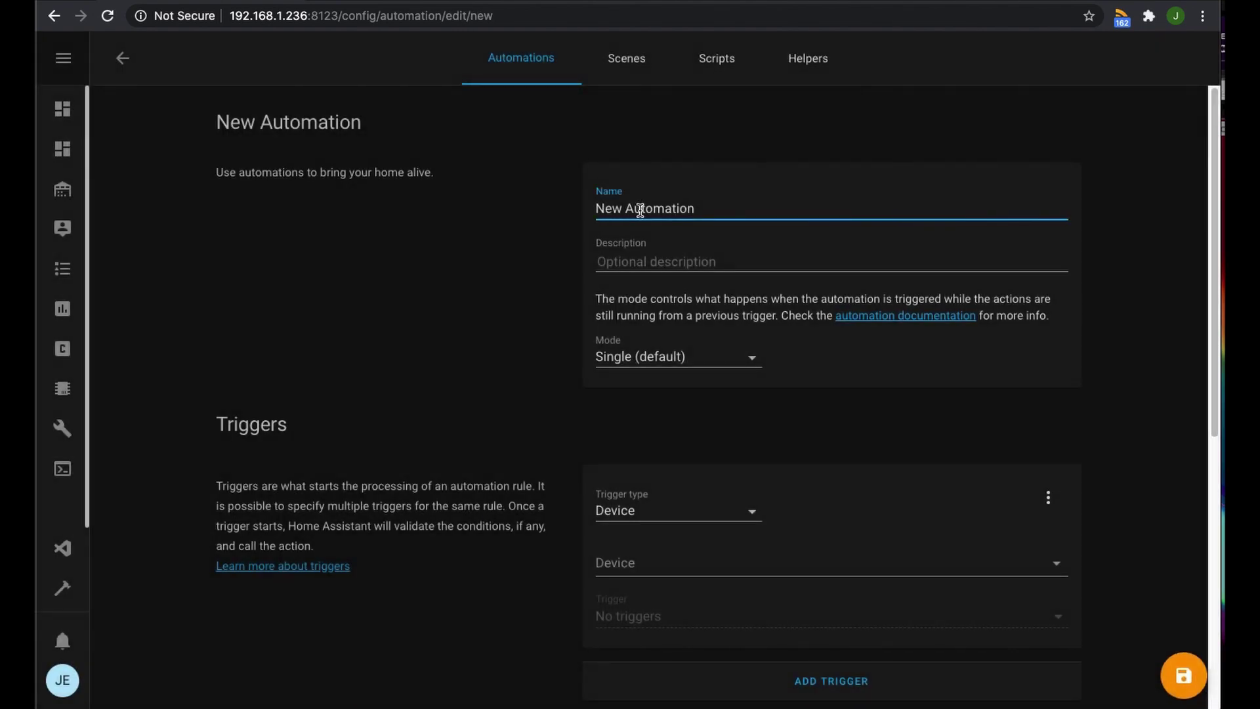
{"action": "left_click_drag", "start_coordinate": [697, 208], "coordinate": [532, 203]}
{"action": "type", "text": "(Garage)"}
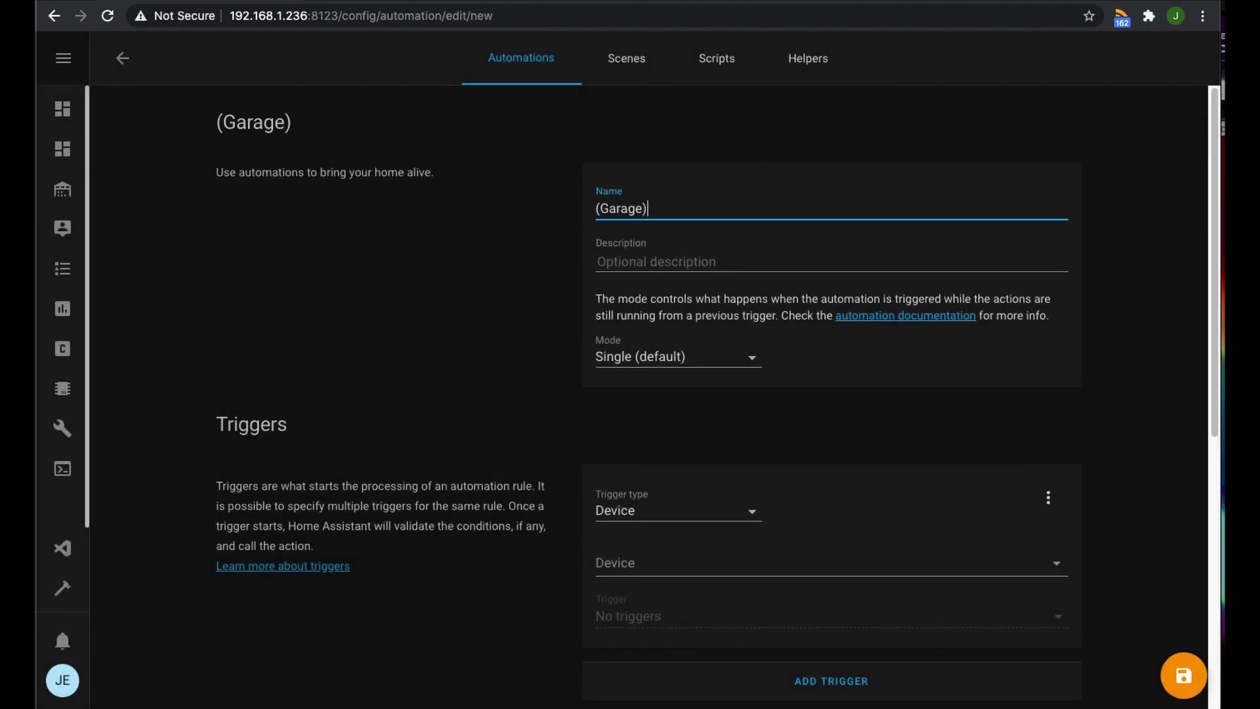
{"action": "type", "text": "Garage door opening"}
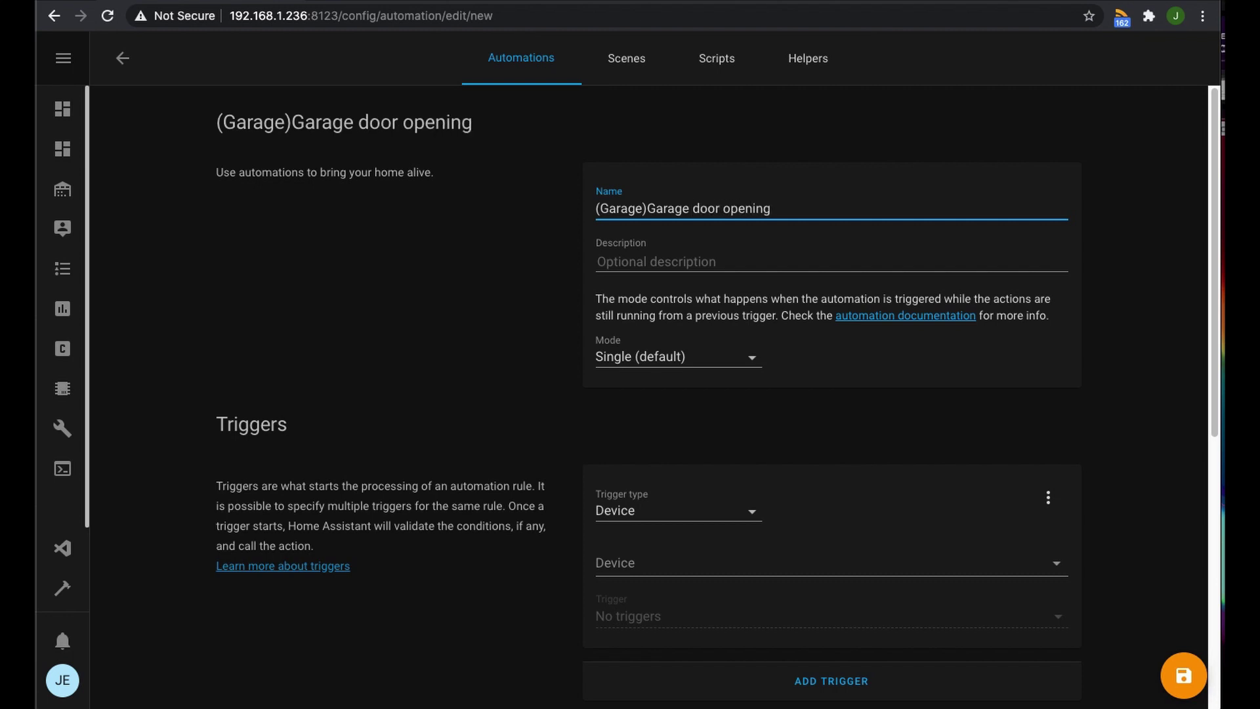
Describe the automation as "Lights turn on when the garage opens or closes" and set its mode to Restart
{"action": "left_click", "coordinate": [621, 270]}
{"action": "type", "text": "Lights turn on when the"}
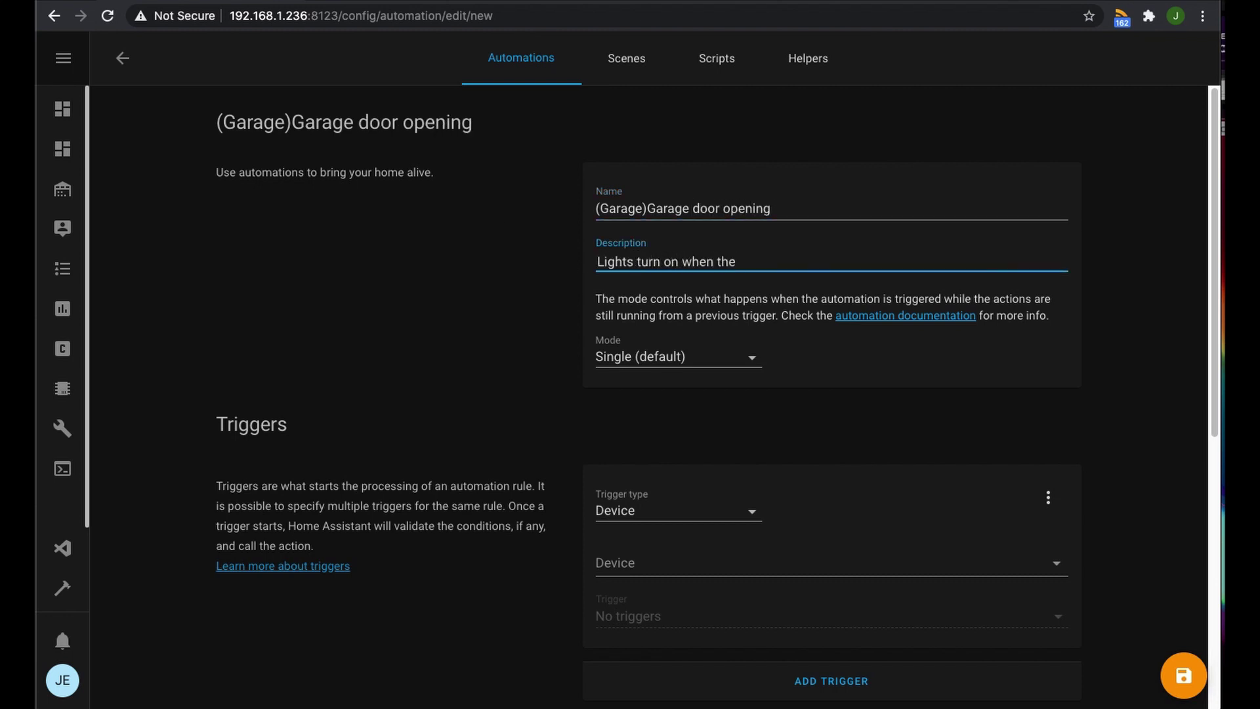
{"action": "type", "text": " garage opens or closes"}
{"action": "left_click", "coordinate": [676, 358]}
{"action": "left_click", "coordinate": [680, 397]}
Make the first trigger a State trigger for binary_sensor.garage_closed changing to off
{"action": "scroll", "coordinate": [661, 474], "scroll_direction": "down", "scroll_amount": 3}
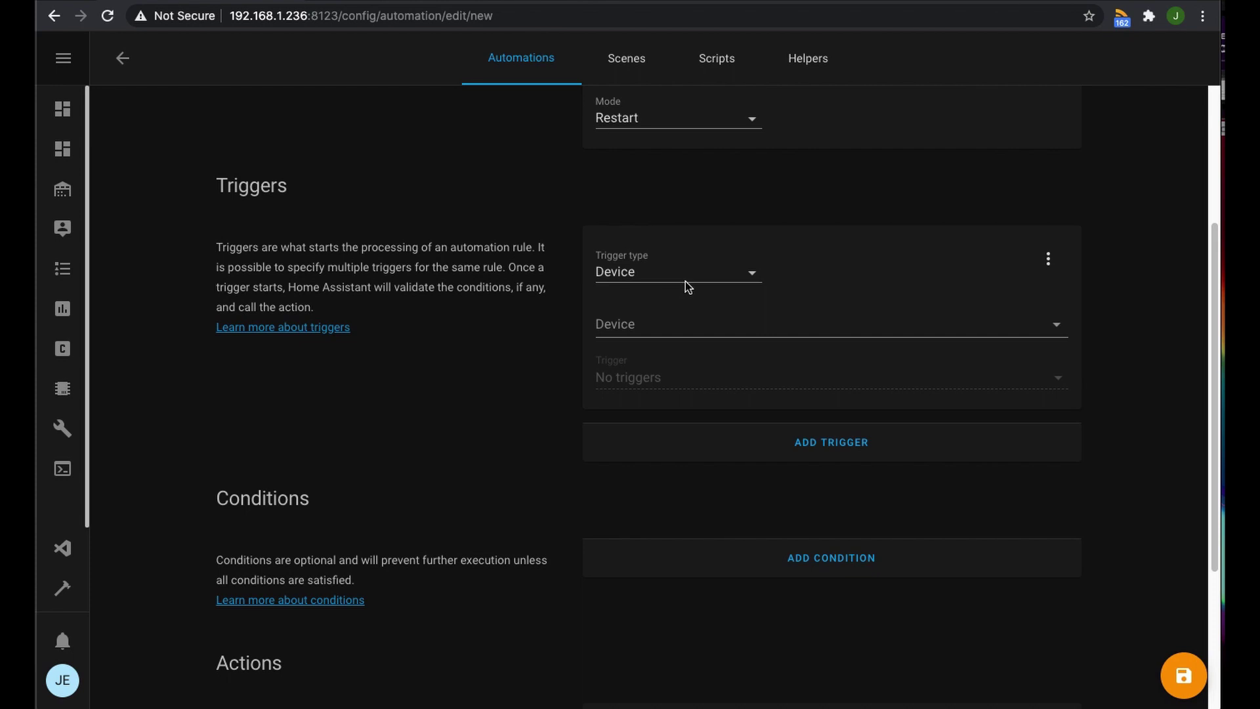
{"action": "left_click", "coordinate": [722, 284]}
{"action": "left_click", "coordinate": [677, 357]}
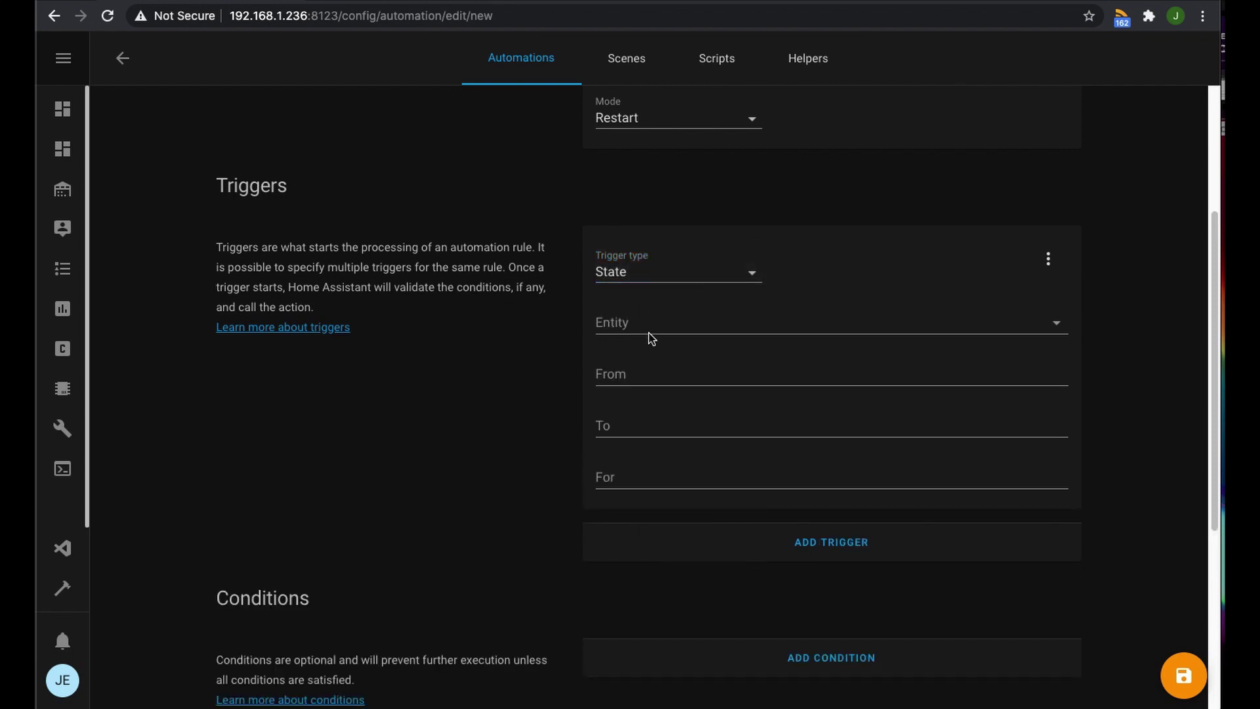
{"action": "left_click", "coordinate": [650, 336]}
{"action": "type", "text": "gar"}
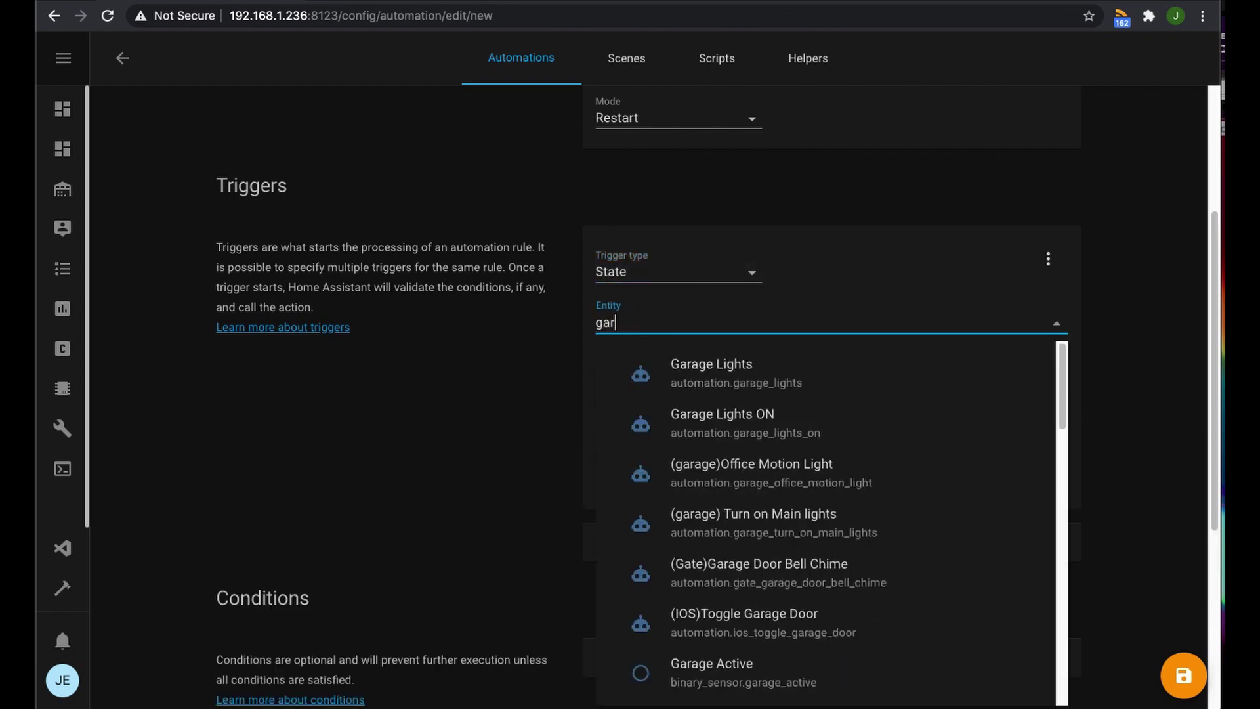
{"action": "type", "text": "age_cl"}
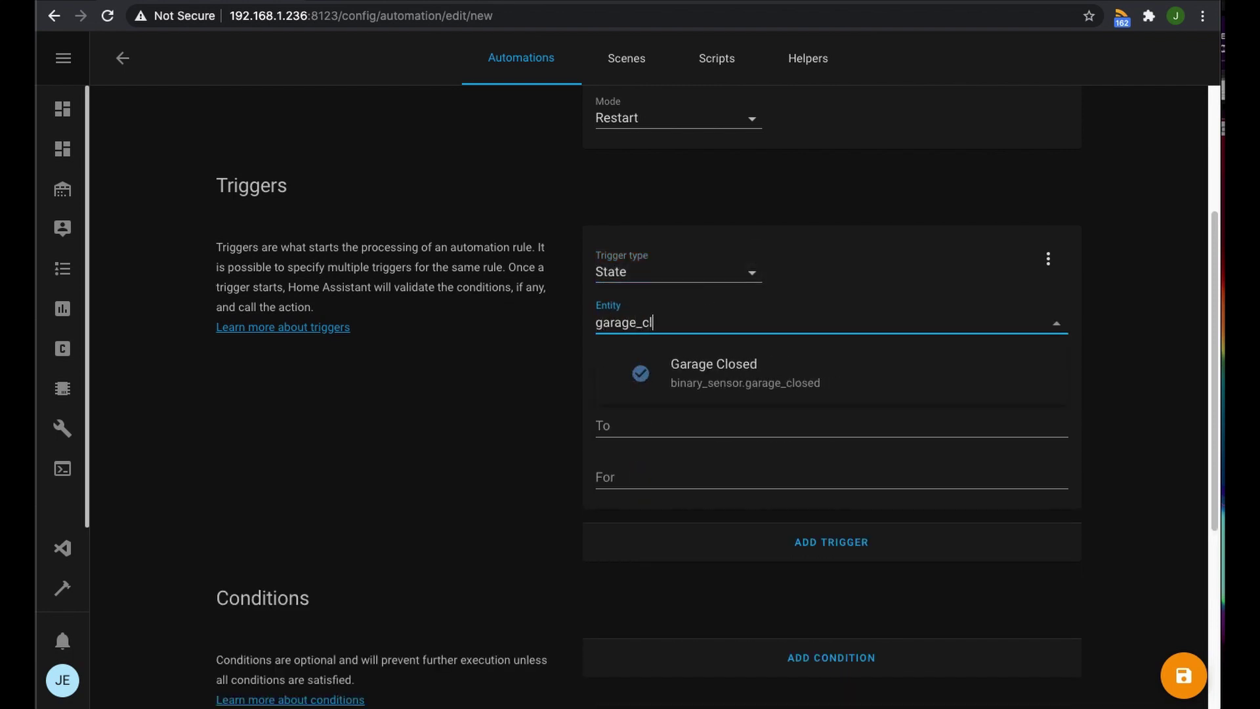
{"action": "left_click", "coordinate": [704, 374]}
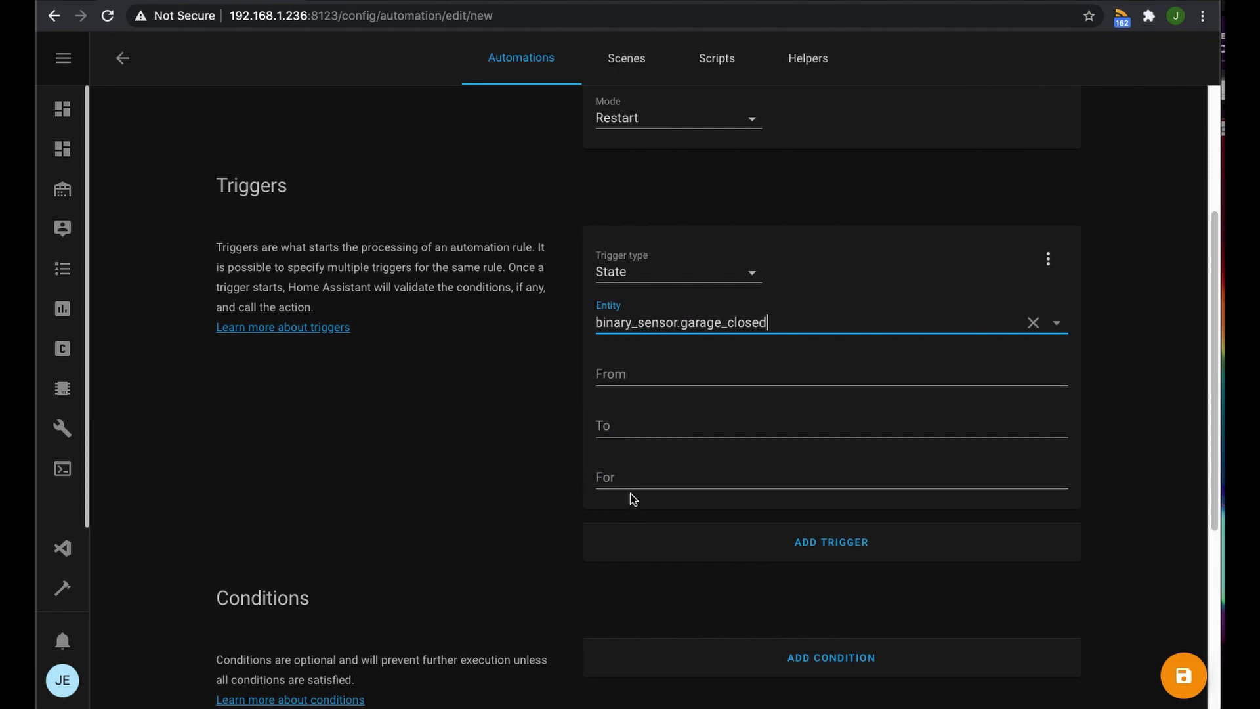
{"action": "left_click", "coordinate": [620, 426]}
{"action": "type", "text": "off"}
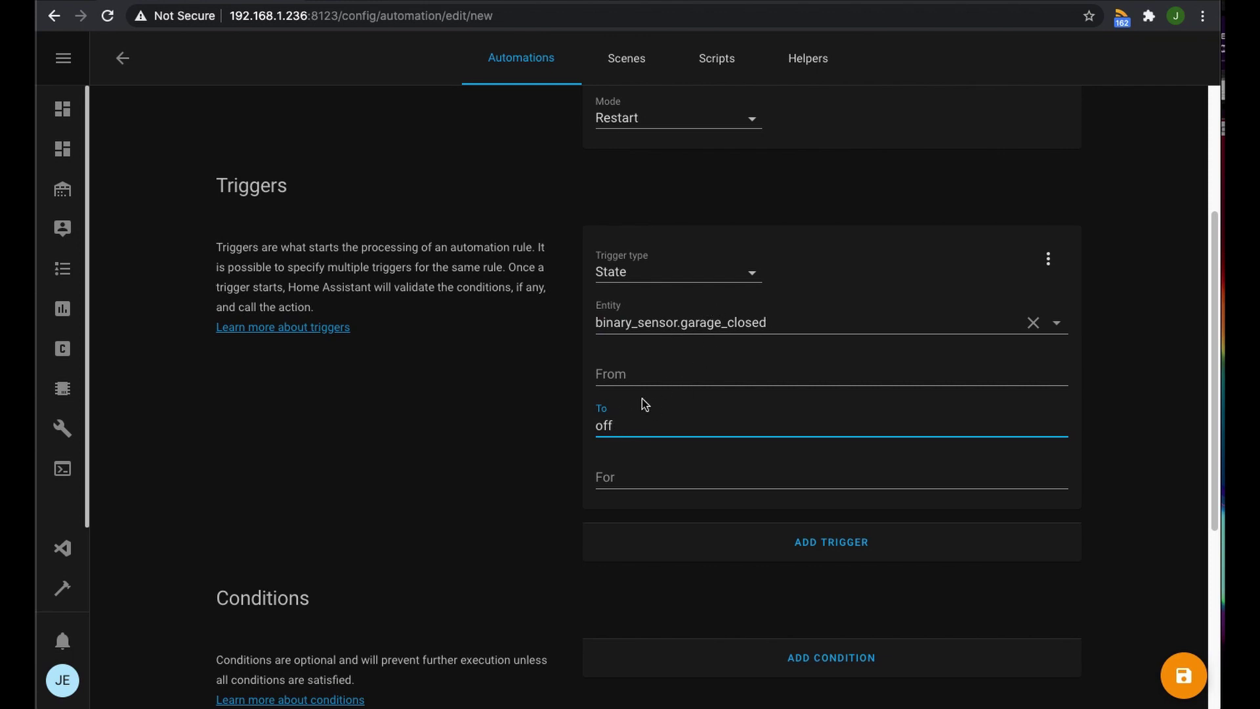
Add a second State trigger for binary_sensor.garage_open changing to off
{"action": "scroll", "coordinate": [709, 495], "scroll_direction": "down", "scroll_amount": 1}
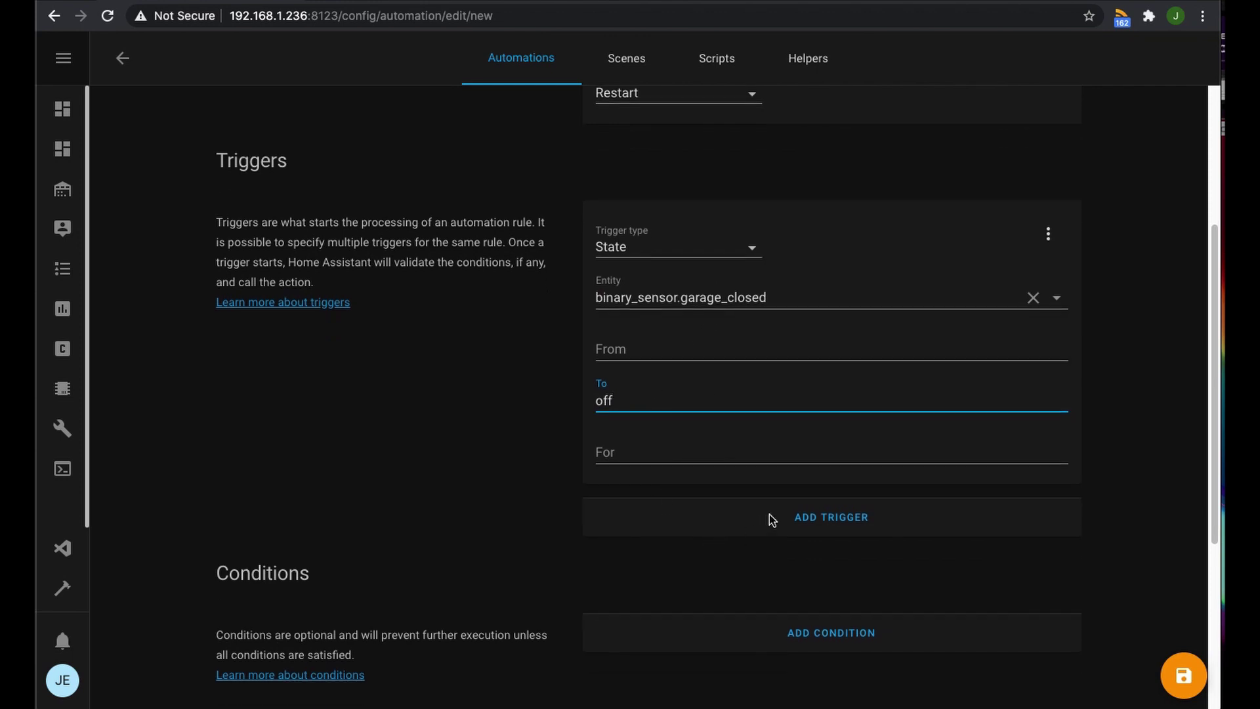
{"action": "left_click", "coordinate": [797, 517]}
{"action": "left_click", "coordinate": [639, 349]}
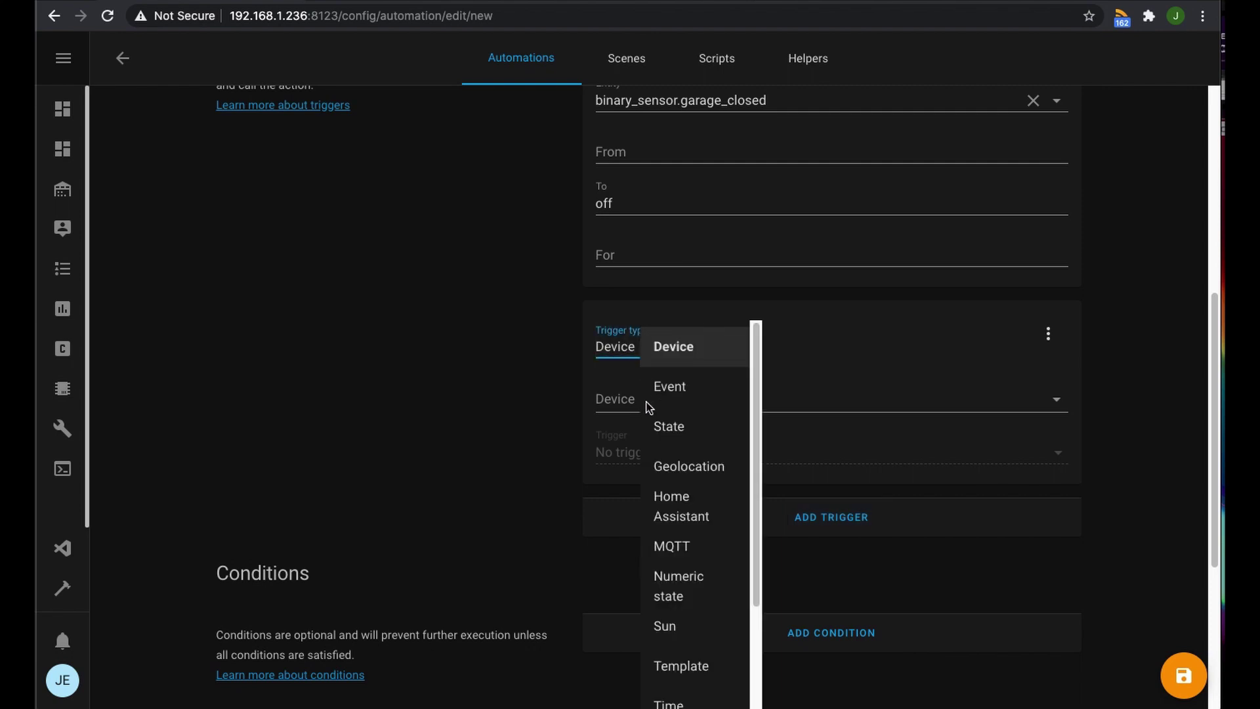
{"action": "left_click", "coordinate": [653, 424]}
{"action": "left_click", "coordinate": [640, 400]}
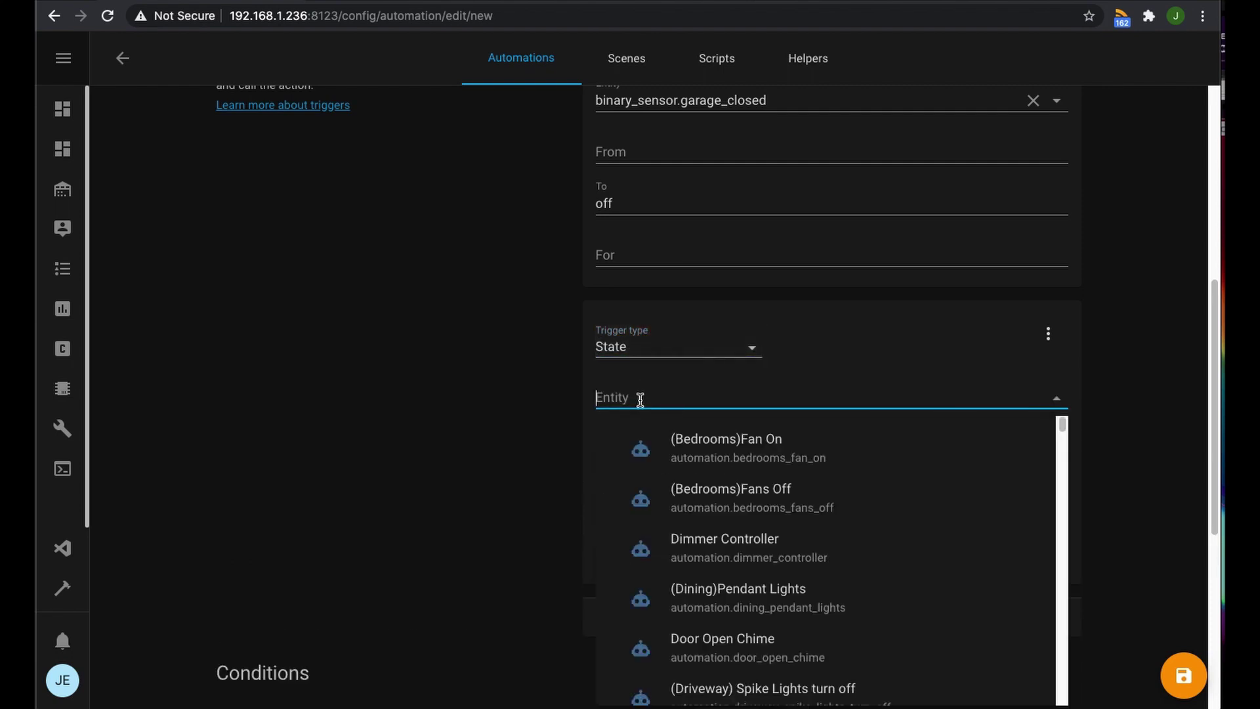
{"action": "type", "text": "garage"}
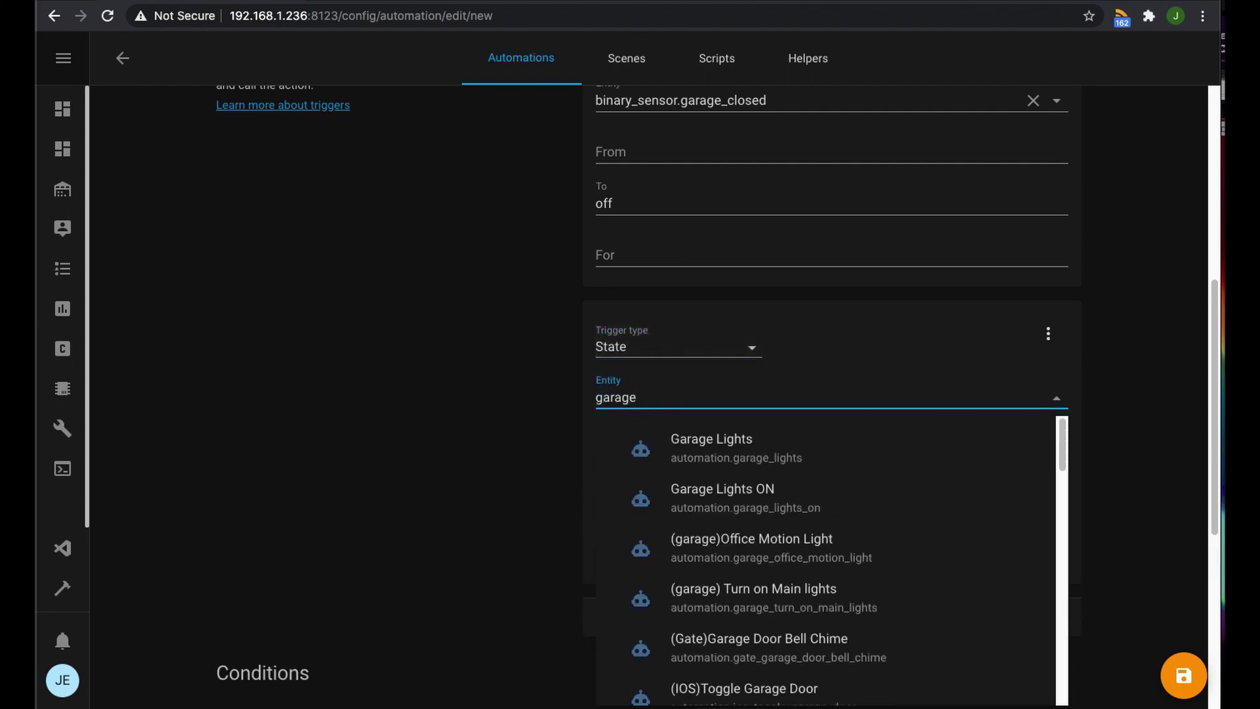
{"action": "type", "text": "_open"}
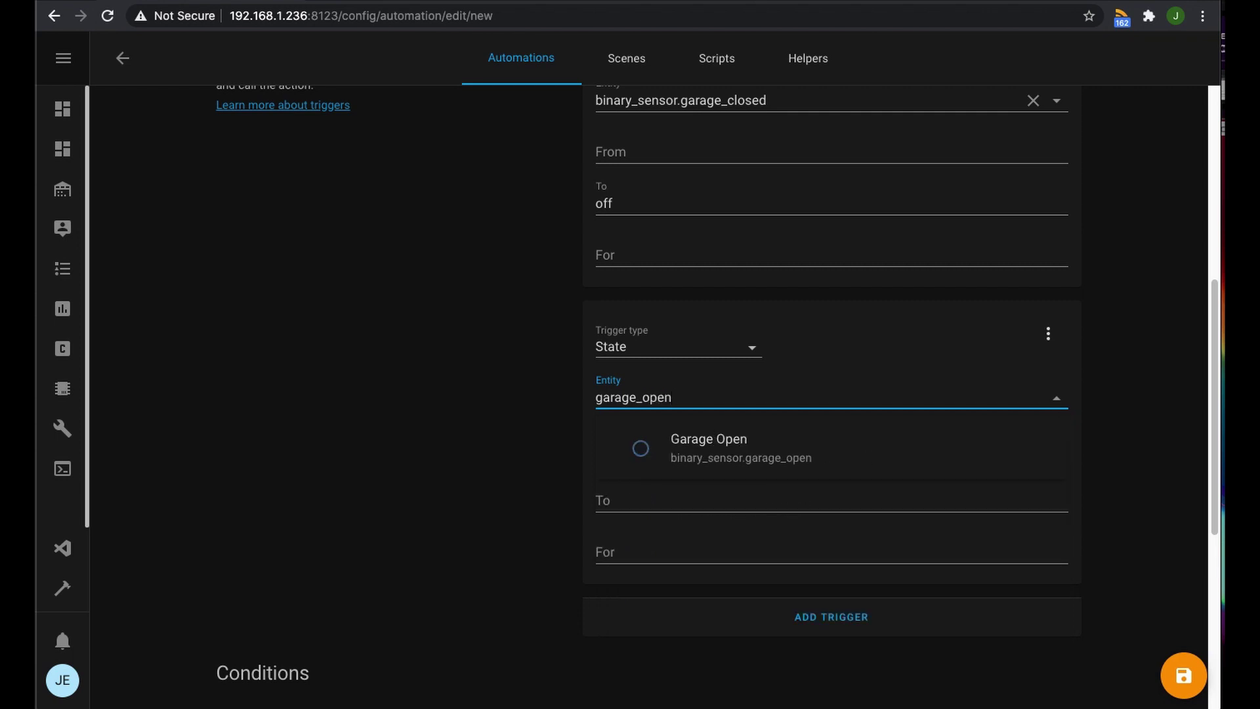
{"action": "left_click", "coordinate": [676, 446]}
{"action": "left_click", "coordinate": [628, 505]}
{"action": "type", "text": "off"}
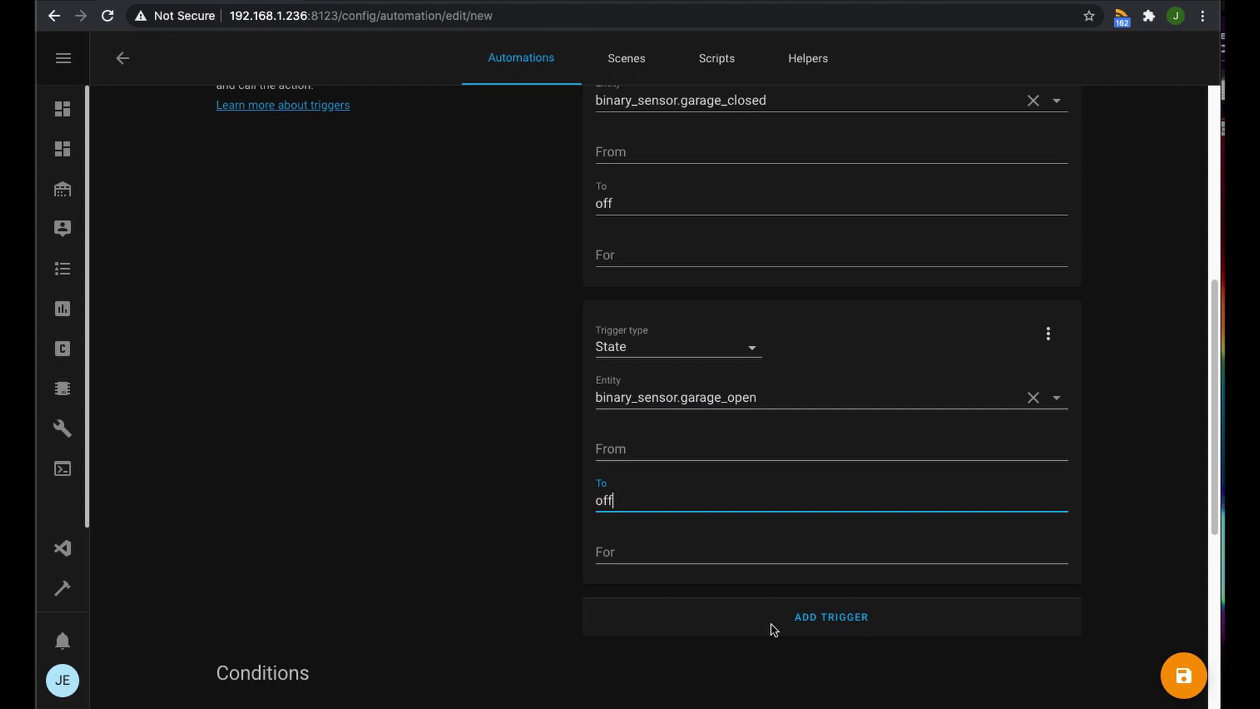
{"action": "left_click", "coordinate": [489, 470]}
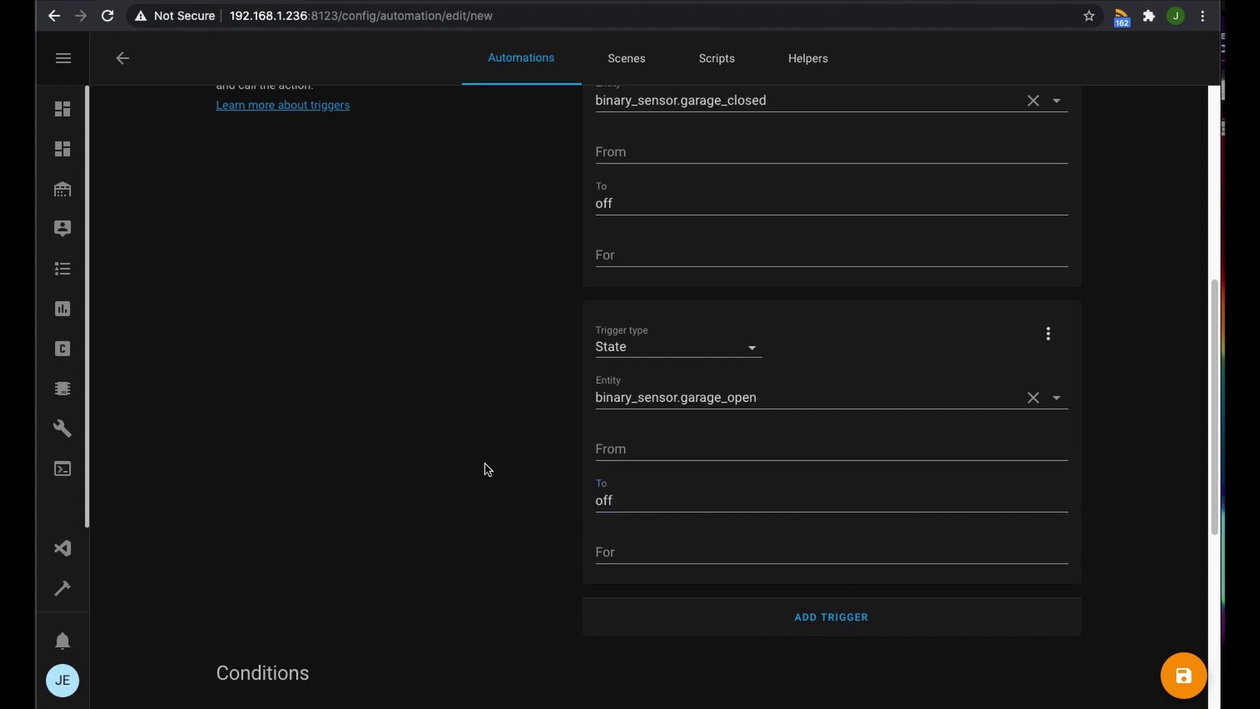
Change the first action to a Repeat action with the repeat type Until
{"action": "scroll", "coordinate": [577, 272], "scroll_direction": "up", "scroll_amount": 1}
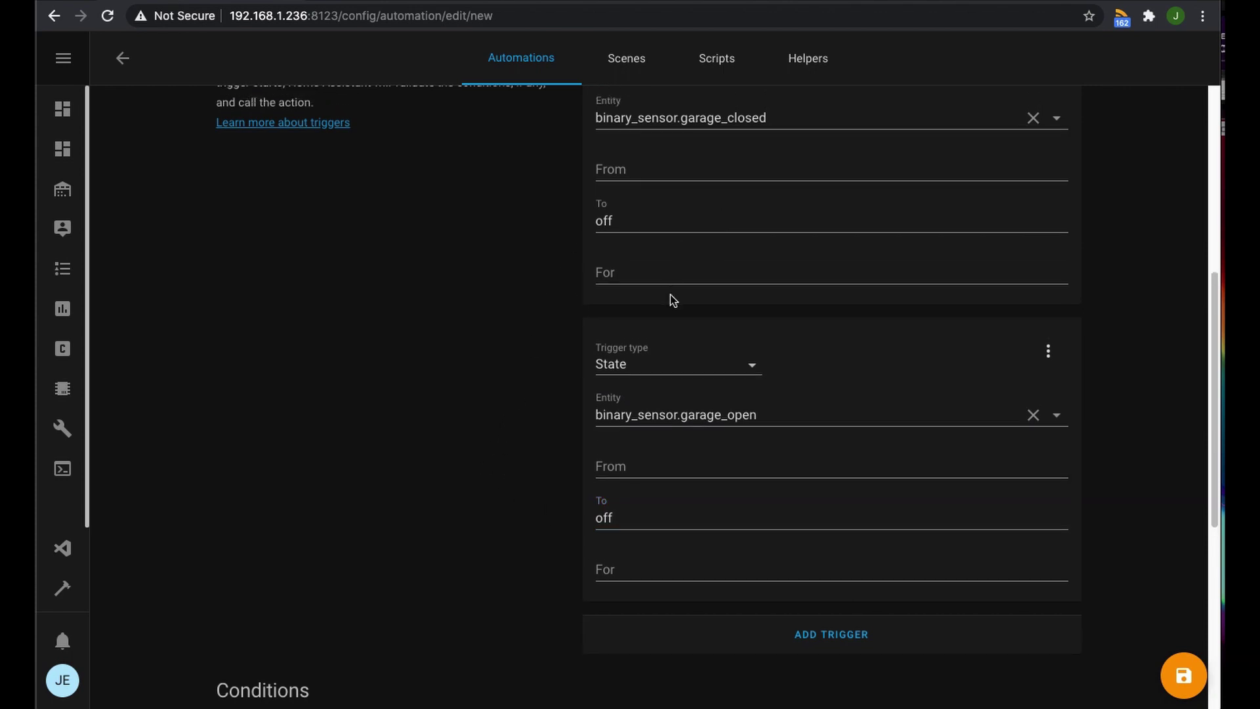
{"action": "scroll", "coordinate": [581, 315], "scroll_direction": "up", "scroll_amount": 1}
{"action": "scroll", "coordinate": [586, 341], "scroll_direction": "down", "scroll_amount": 4}
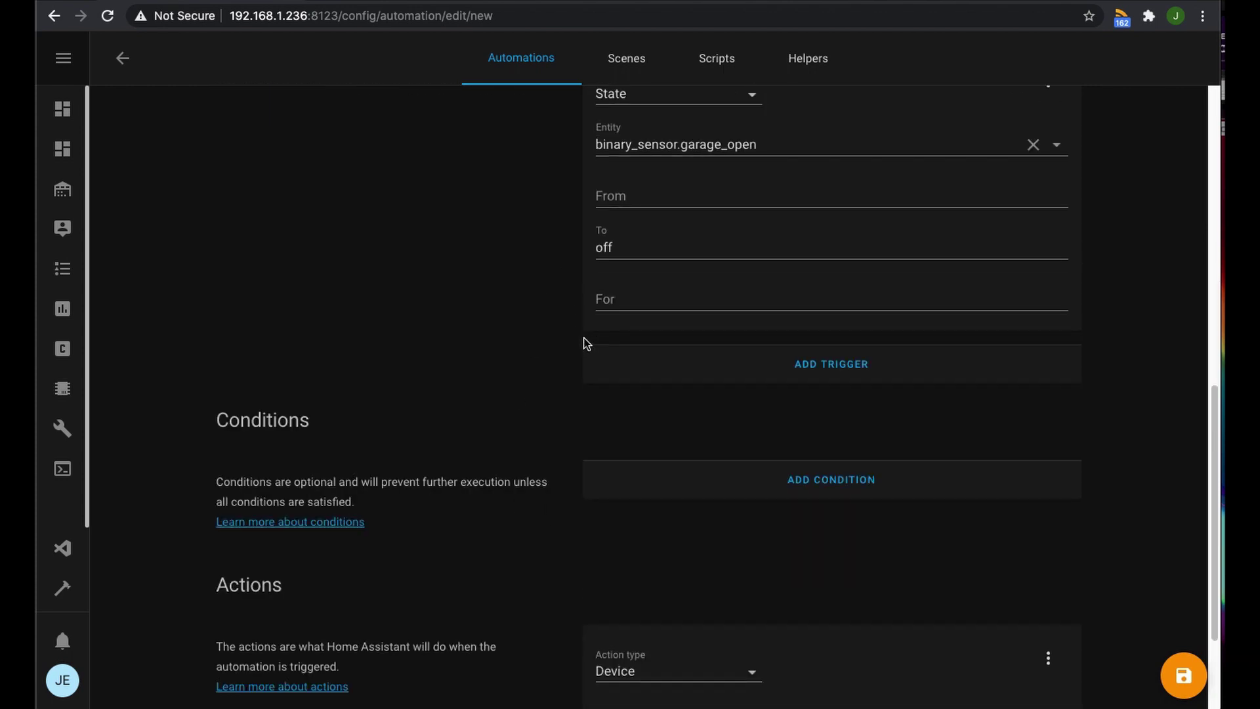
{"action": "scroll", "coordinate": [586, 342], "scroll_direction": "down", "scroll_amount": 2}
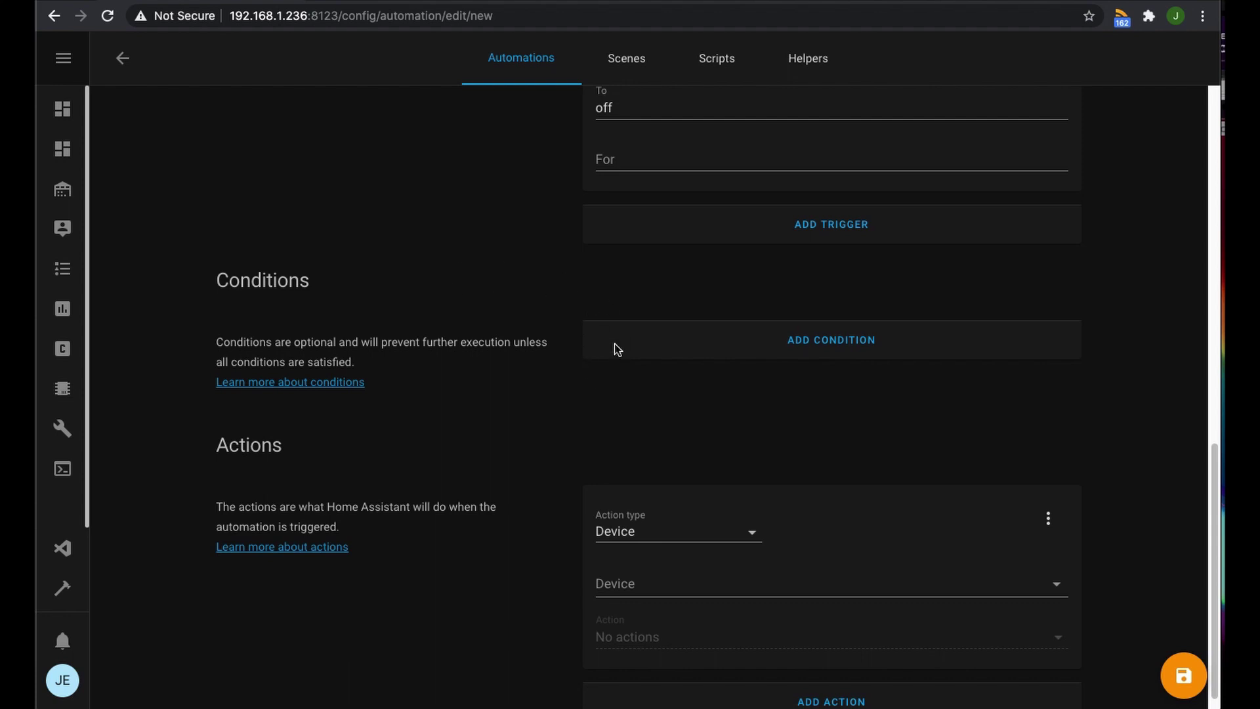
{"action": "scroll", "coordinate": [630, 355], "scroll_direction": "down", "scroll_amount": 1}
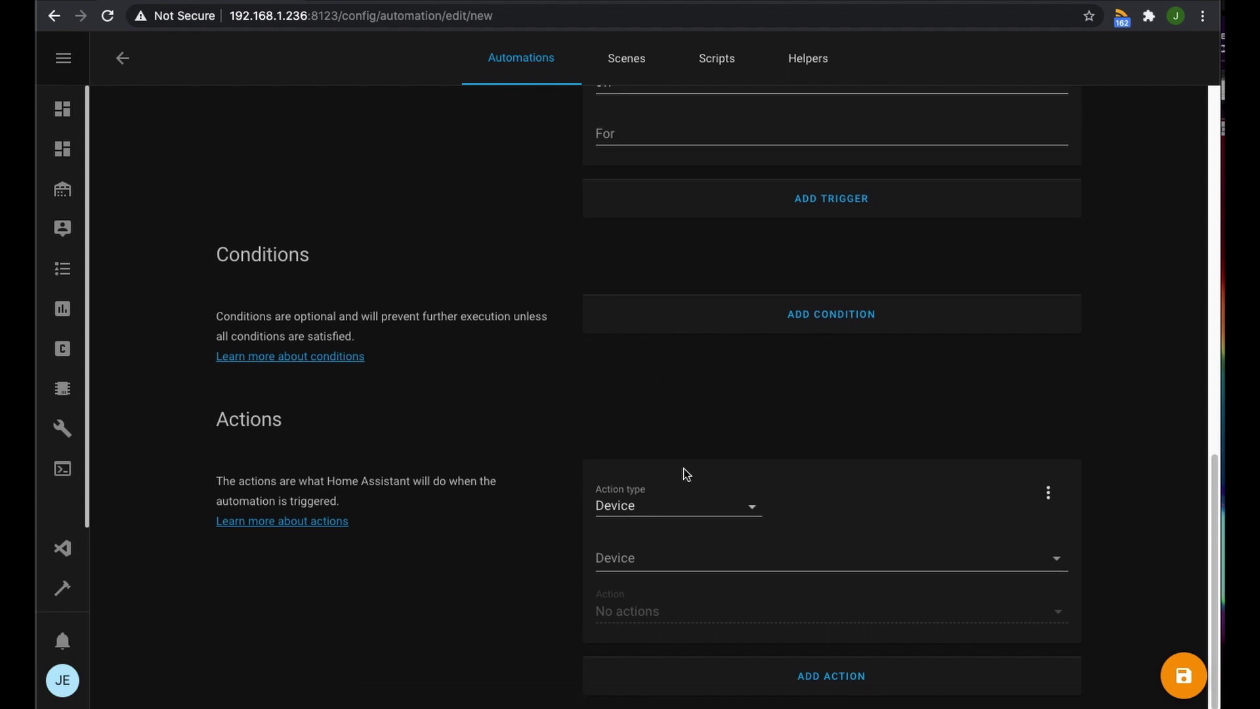
{"action": "left_click", "coordinate": [643, 508]}
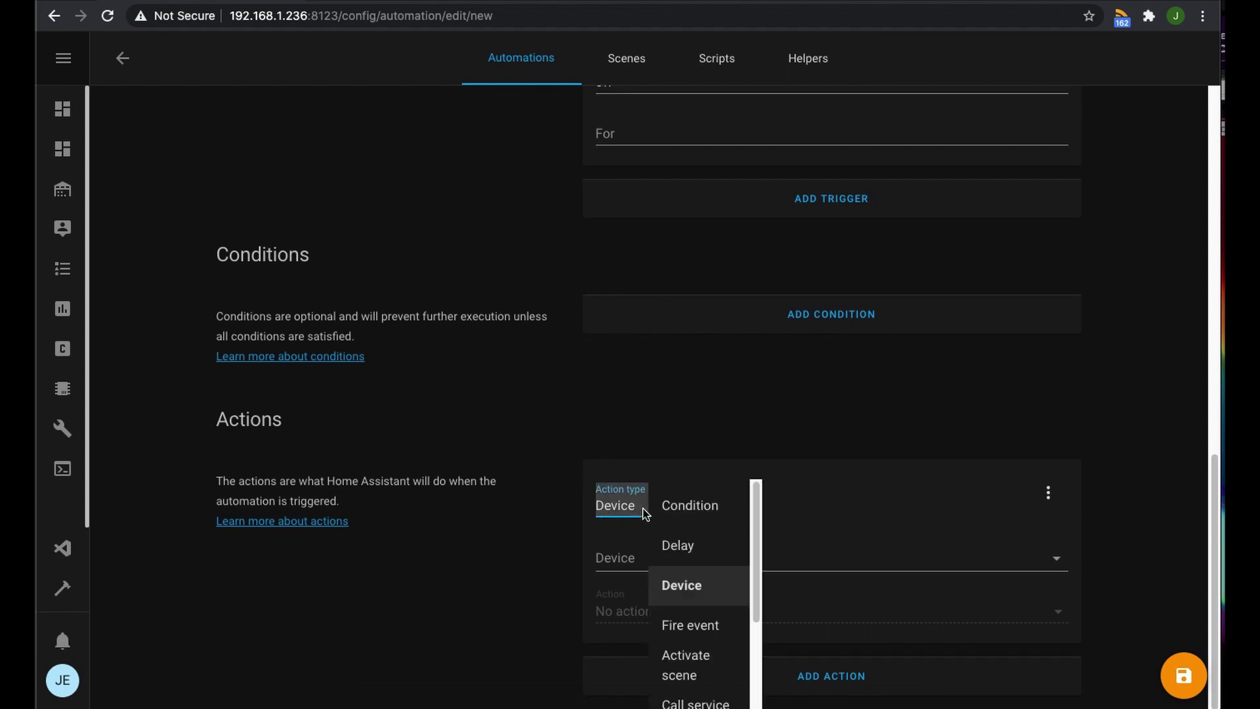
{"action": "scroll", "coordinate": [711, 592], "scroll_direction": "down", "scroll_amount": 2}
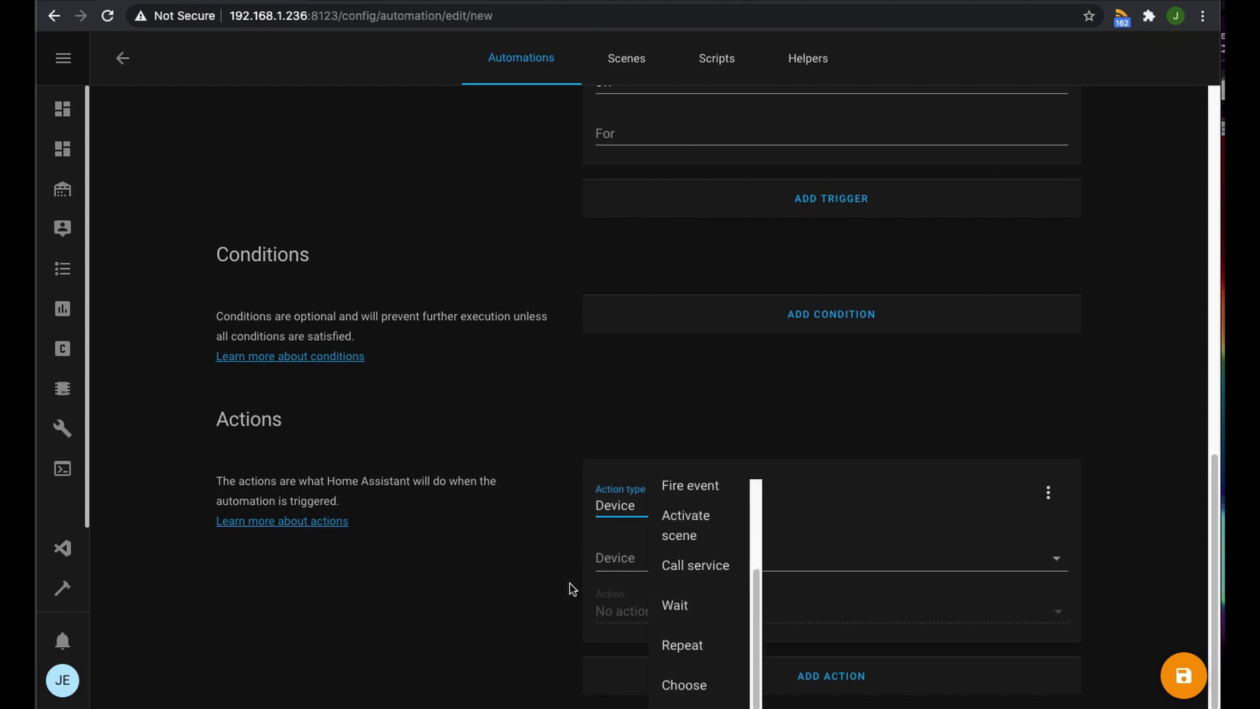
{"action": "left_click", "coordinate": [699, 644]}
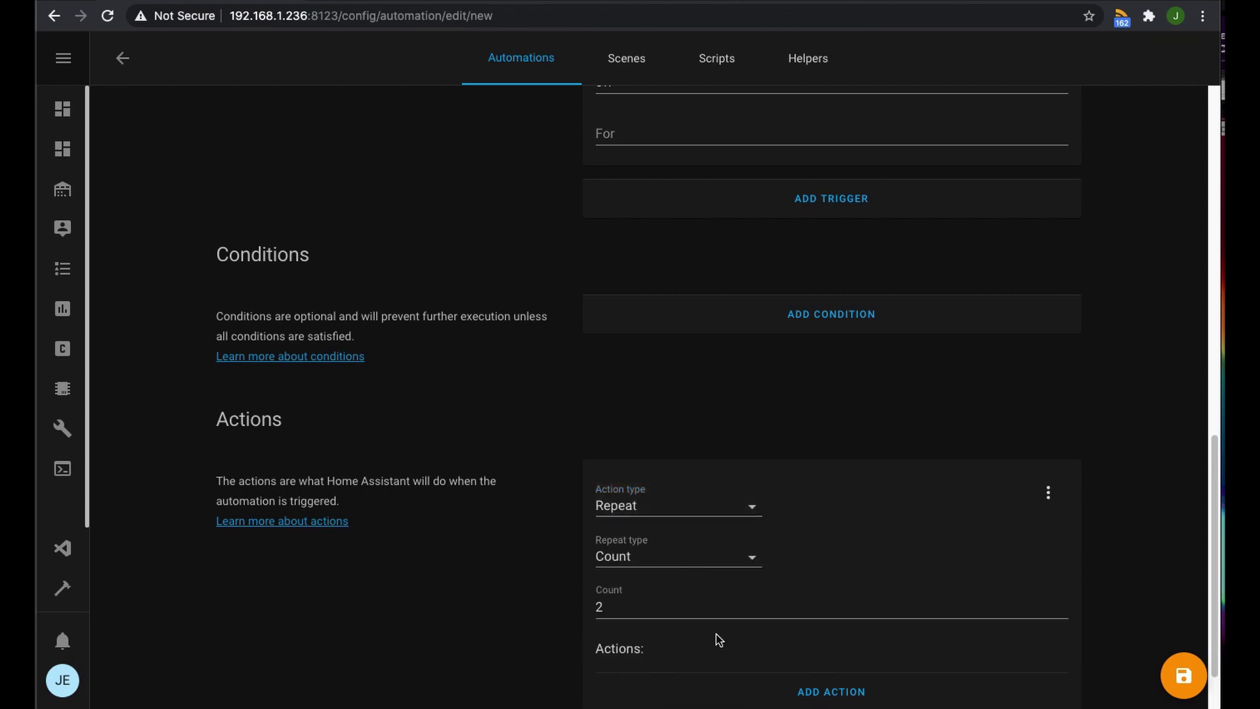
{"action": "left_click", "coordinate": [672, 559]}
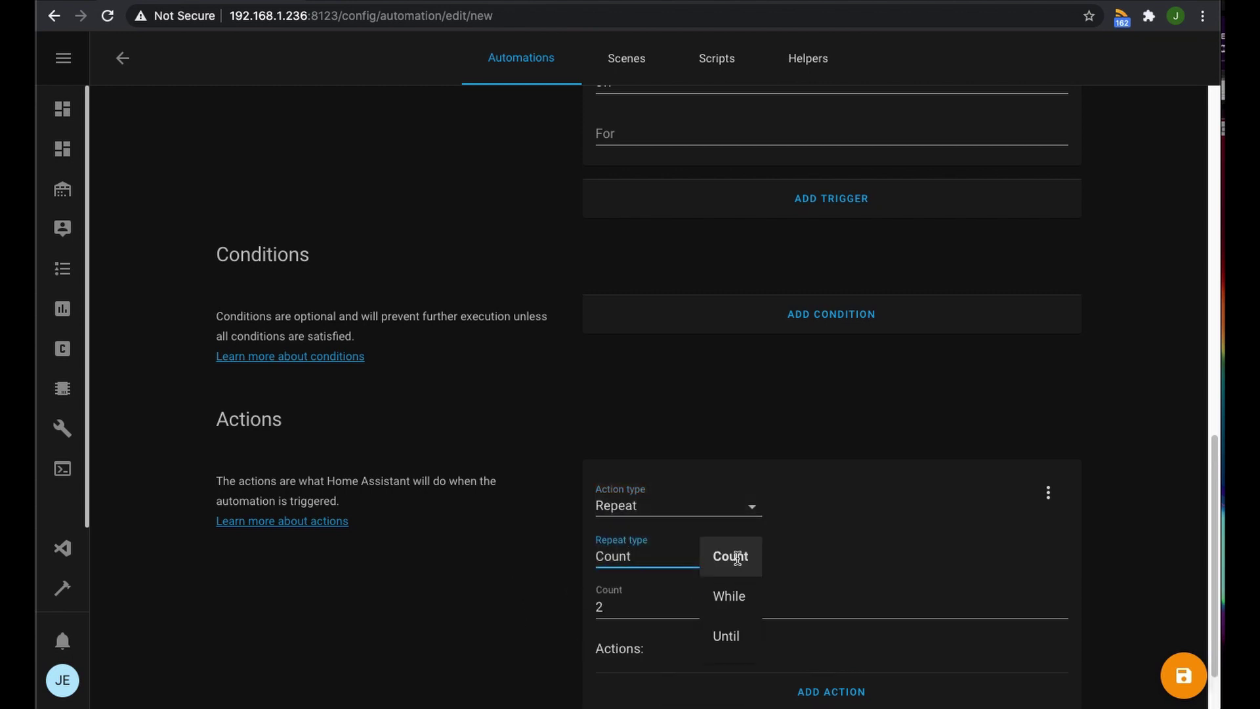
{"action": "left_click", "coordinate": [723, 638]}
{"action": "scroll", "coordinate": [668, 630], "scroll_direction": "down", "scroll_amount": 2}
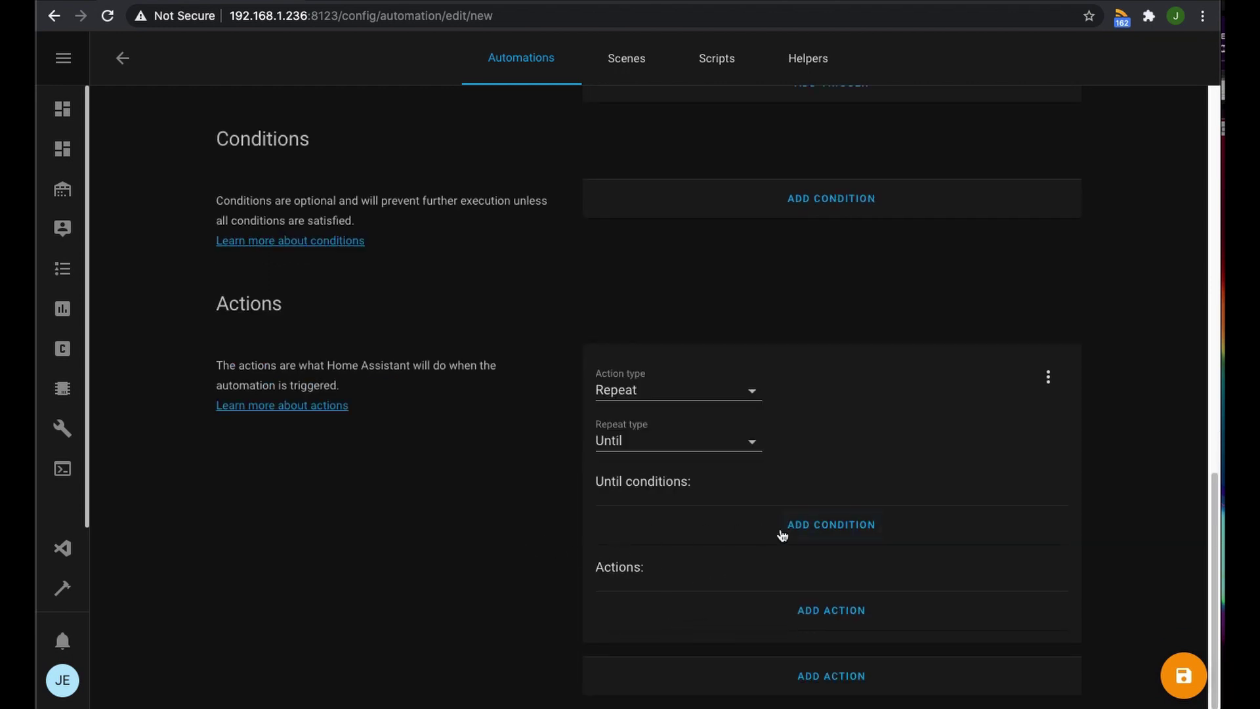
Review the two garage door State triggers and the Repeat action's empty Until conditions
{"action": "scroll", "coordinate": [786, 530], "scroll_direction": "up", "scroll_amount": 7}
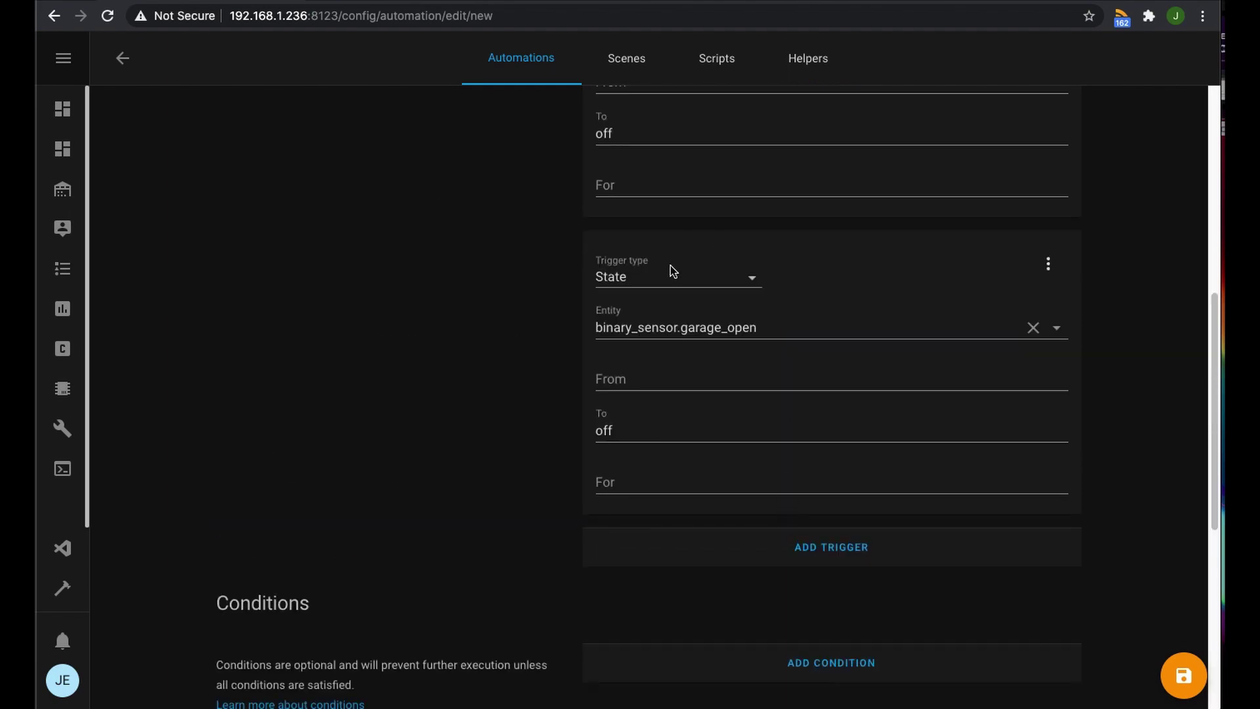
{"action": "scroll", "coordinate": [671, 273], "scroll_direction": "up", "scroll_amount": 5}
{"action": "scroll", "coordinate": [729, 400], "scroll_direction": "down", "scroll_amount": 12}
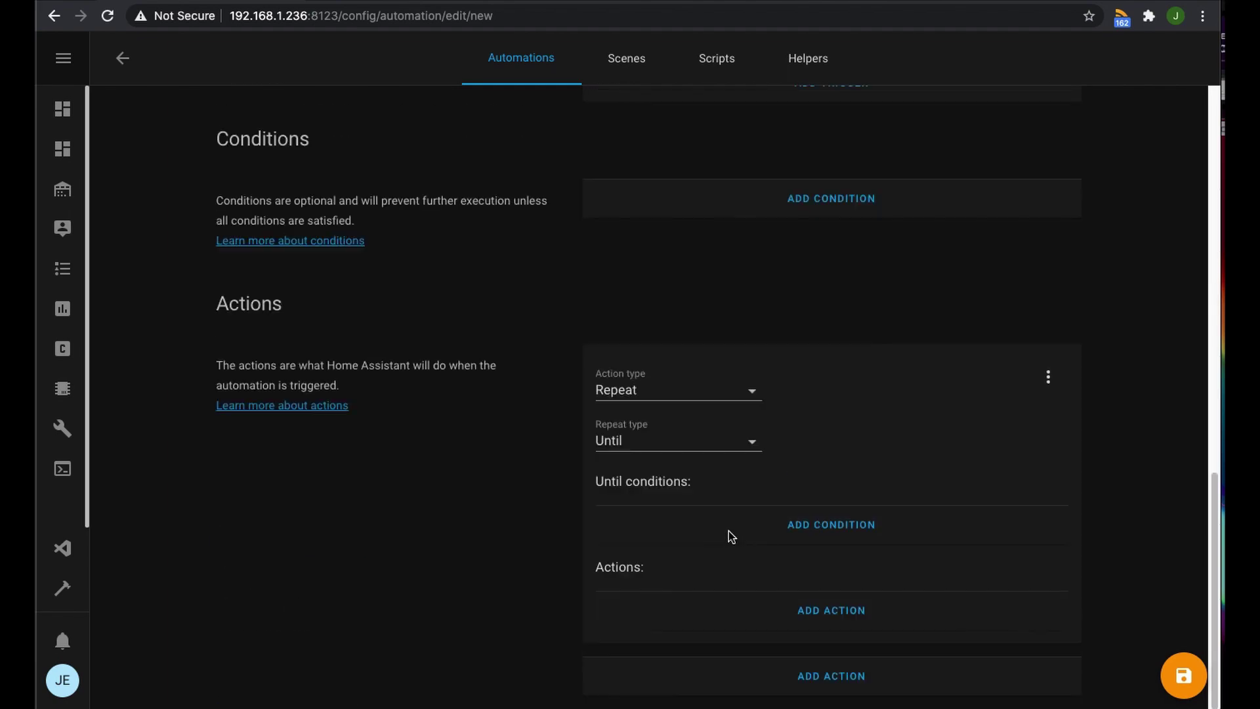
{"action": "scroll", "coordinate": [729, 530], "scroll_direction": "up", "scroll_amount": 8}
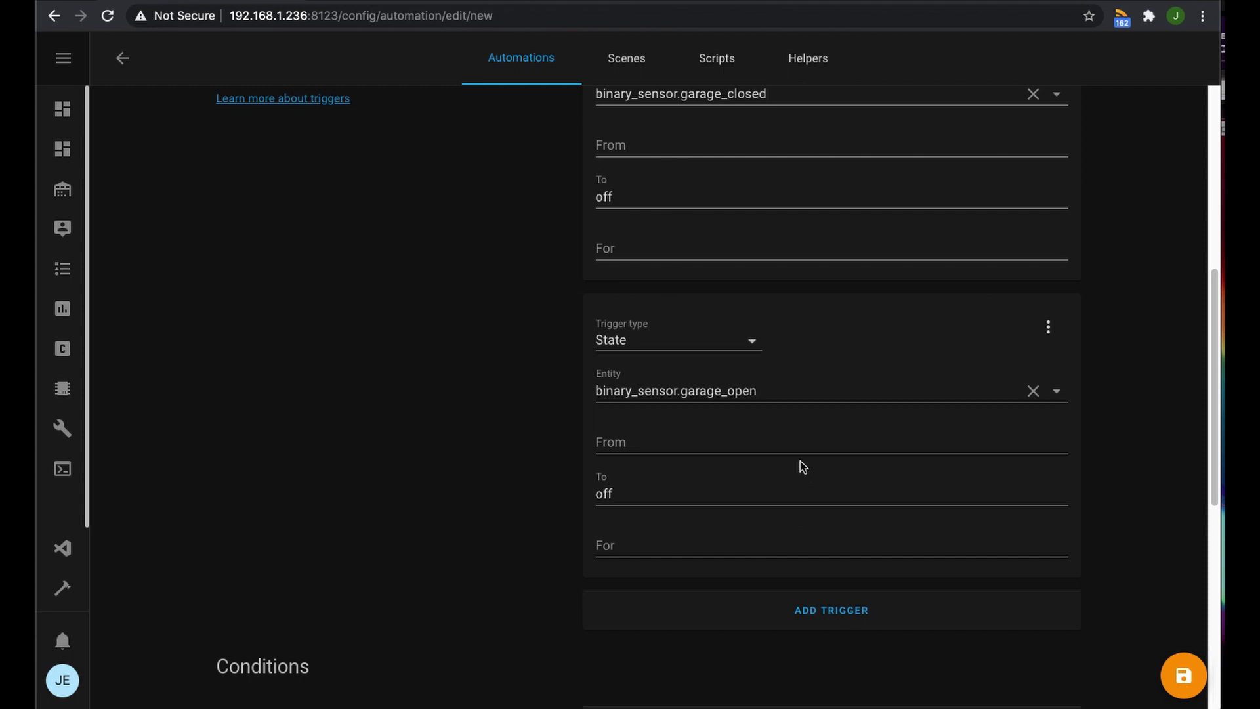
{"action": "scroll", "coordinate": [642, 464], "scroll_direction": "up", "scroll_amount": 3}
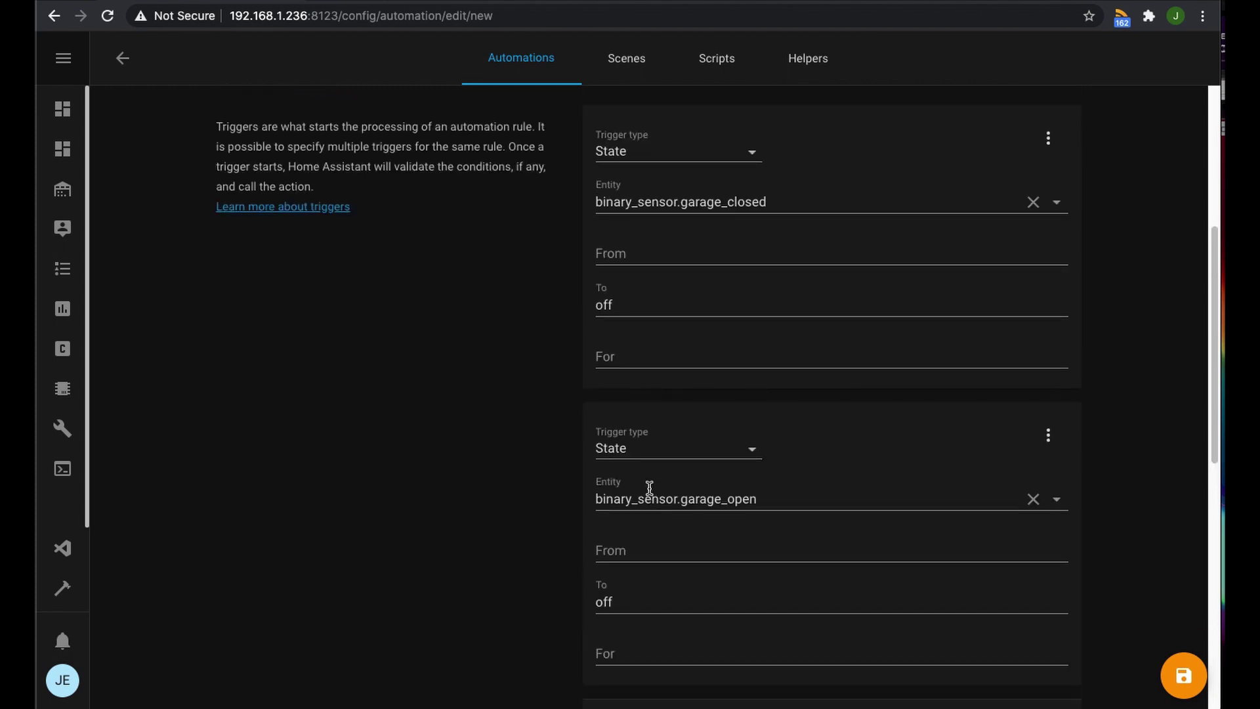
{"action": "scroll", "coordinate": [650, 487], "scroll_direction": "down", "scroll_amount": 7}
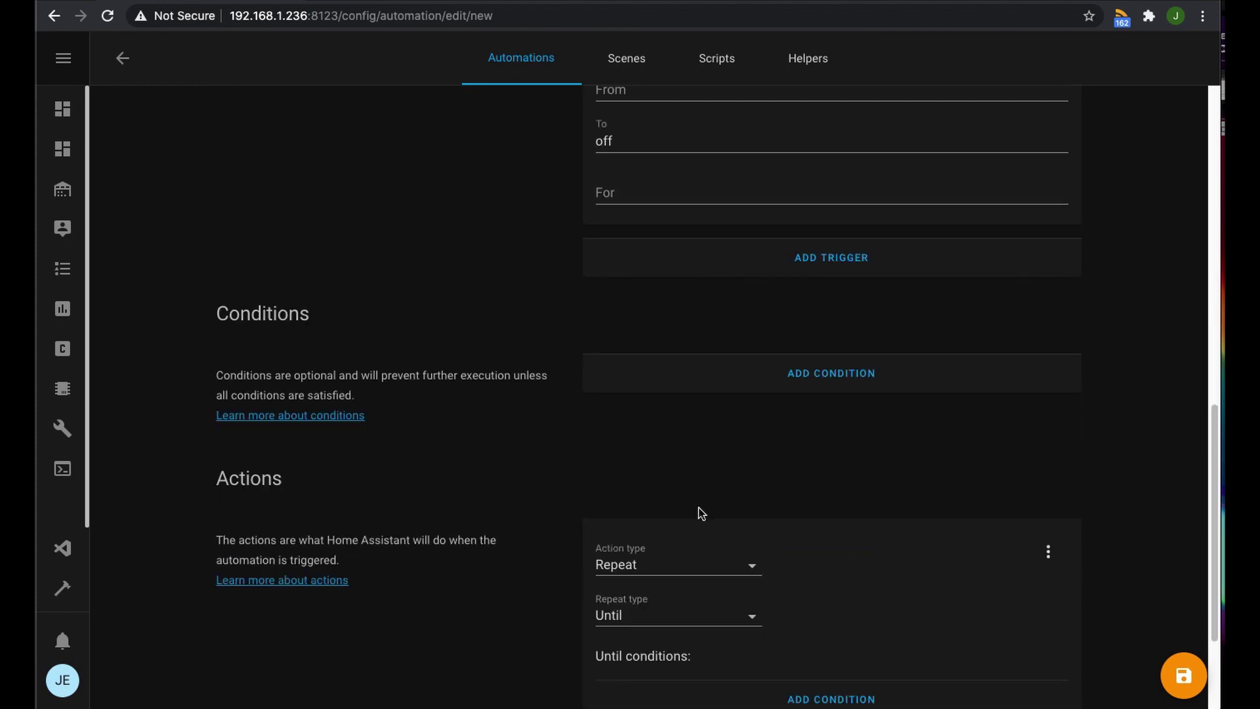
{"action": "scroll", "coordinate": [717, 578], "scroll_direction": "down", "scroll_amount": 3}
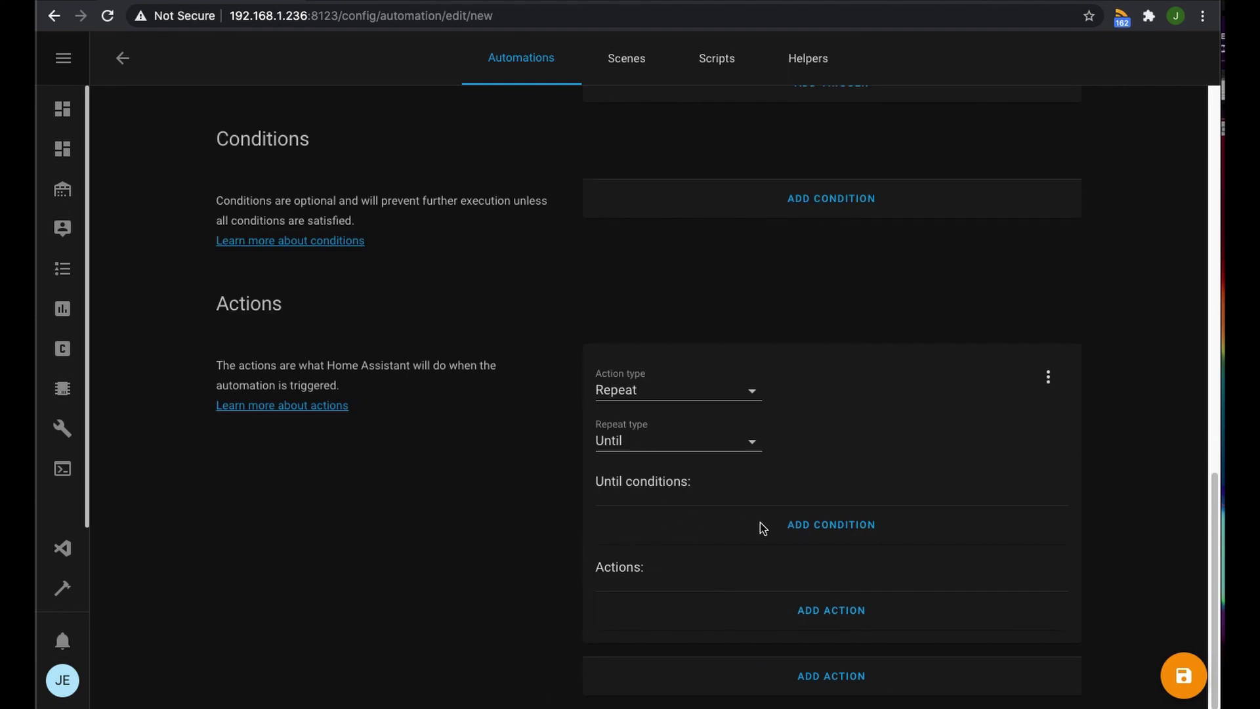
Add an Or condition to the Repeat action's Until conditions, keeping its nested condition as State
{"action": "left_click", "coordinate": [806, 529]}
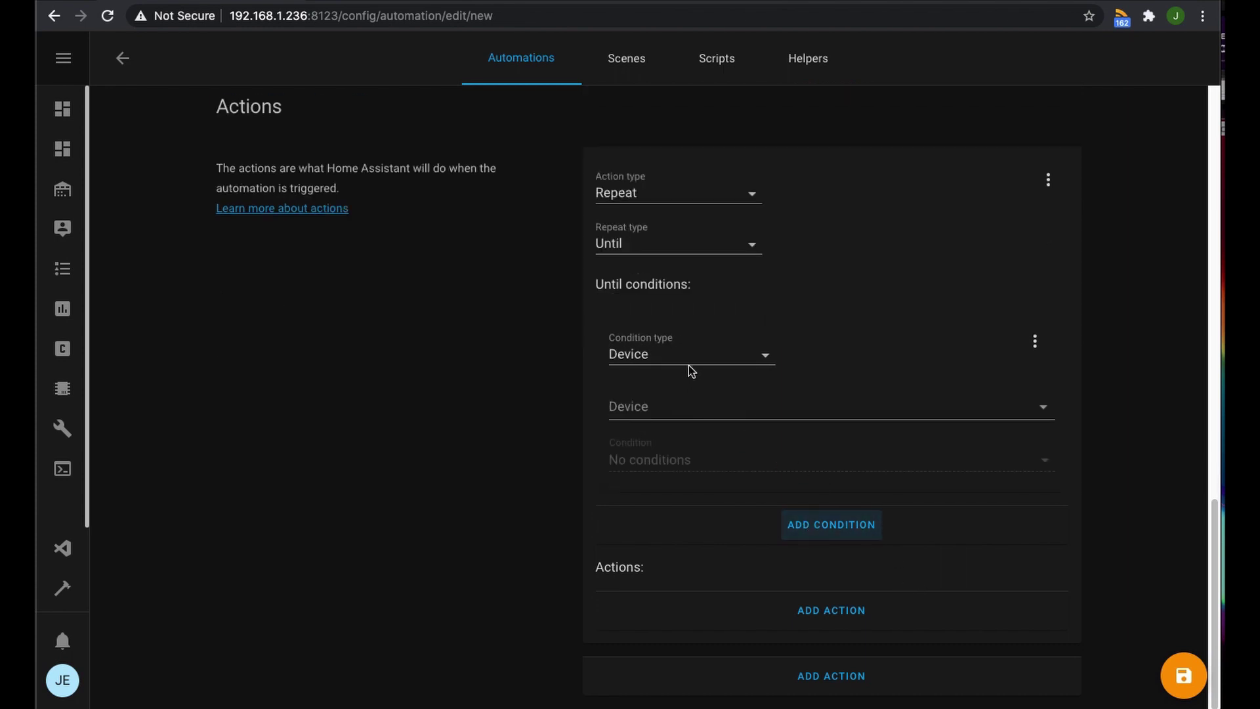
{"action": "left_click", "coordinate": [744, 364]}
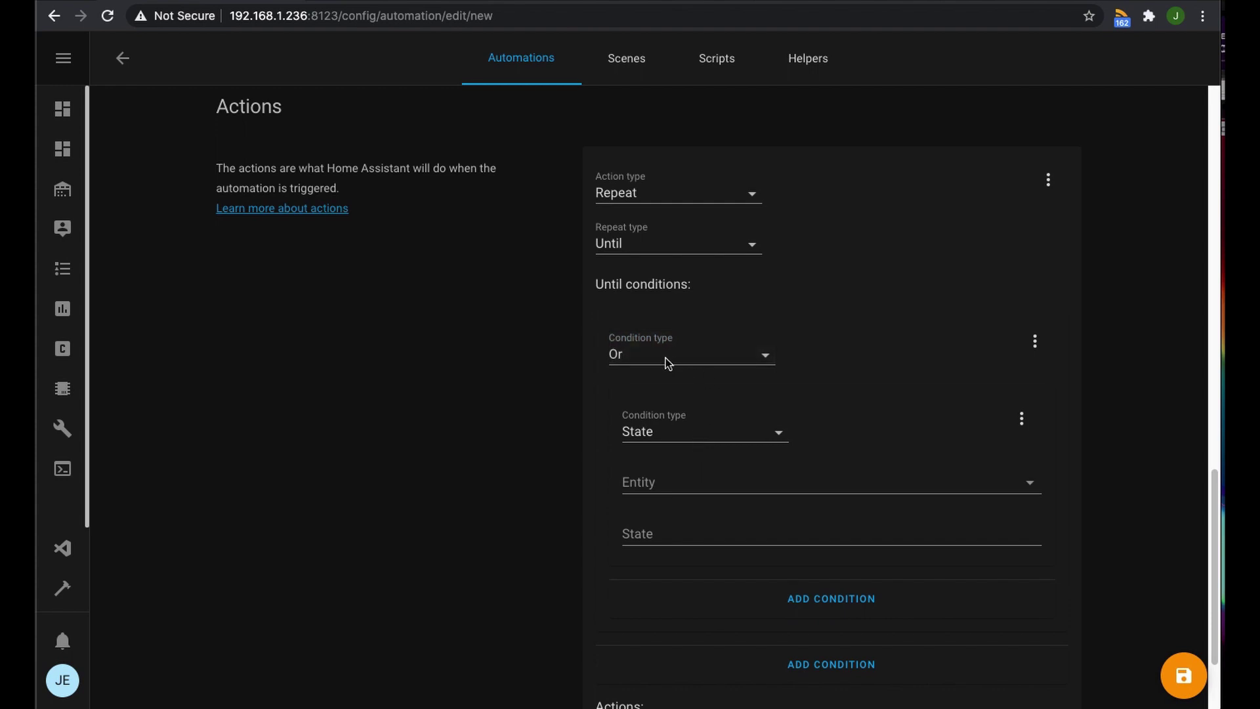
{"action": "left_click", "coordinate": [719, 434]}
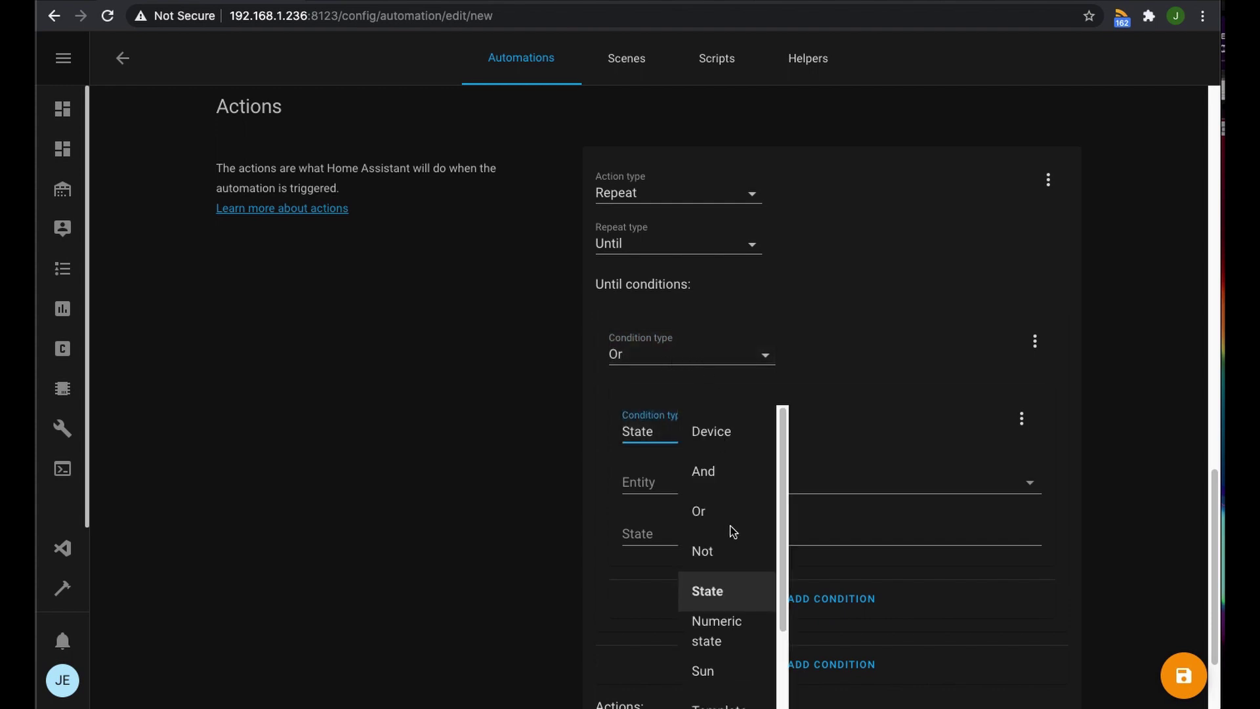
{"action": "left_click", "coordinate": [717, 594]}
Set the nested State condition to require binary_sensor.garage_open to be on
{"action": "left_click", "coordinate": [655, 481]}
{"action": "type", "text": "open"}
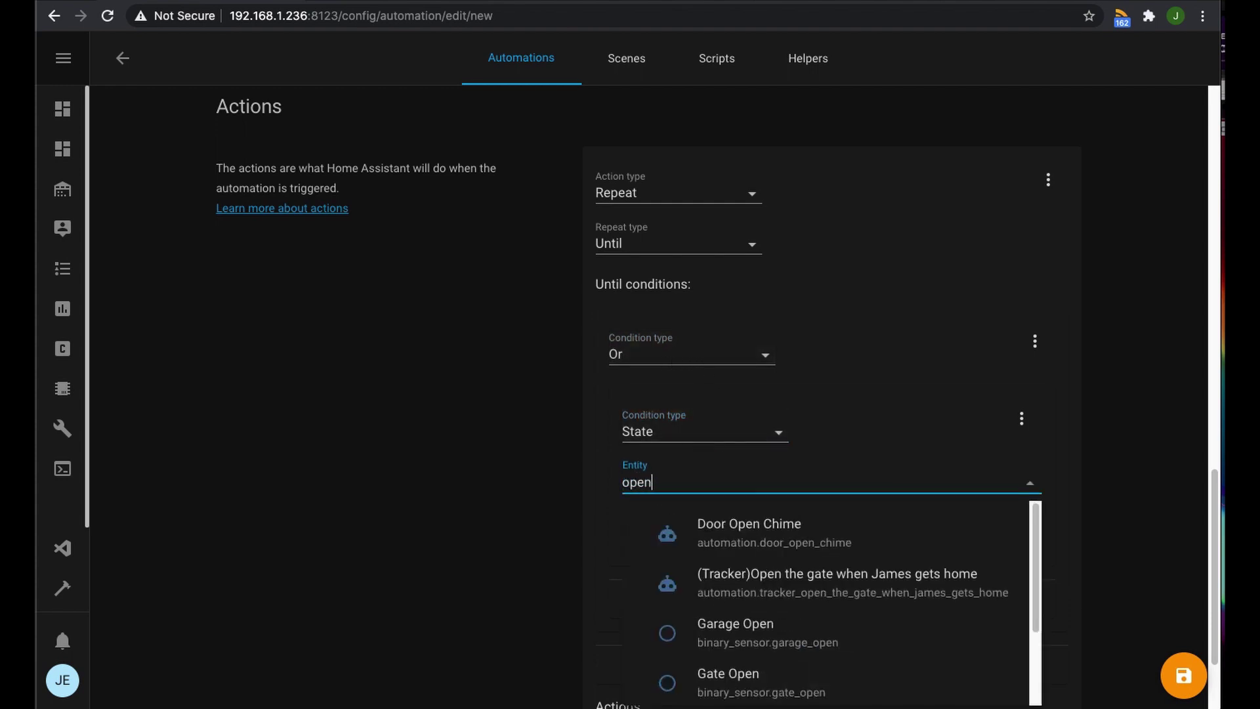
{"action": "key", "text": "BackSpace"}
{"action": "key", "text": "BackSpace"}
{"action": "key", "text": "BackSpace"}
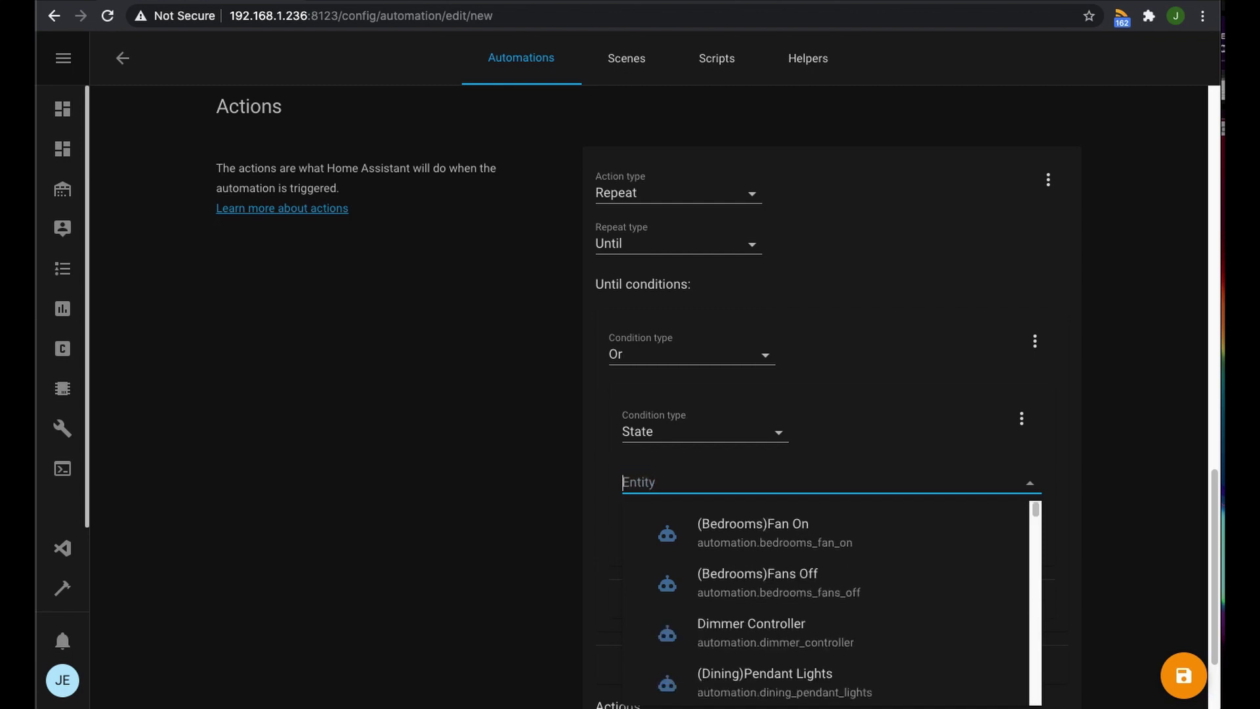
{"action": "type", "text": "garage"}
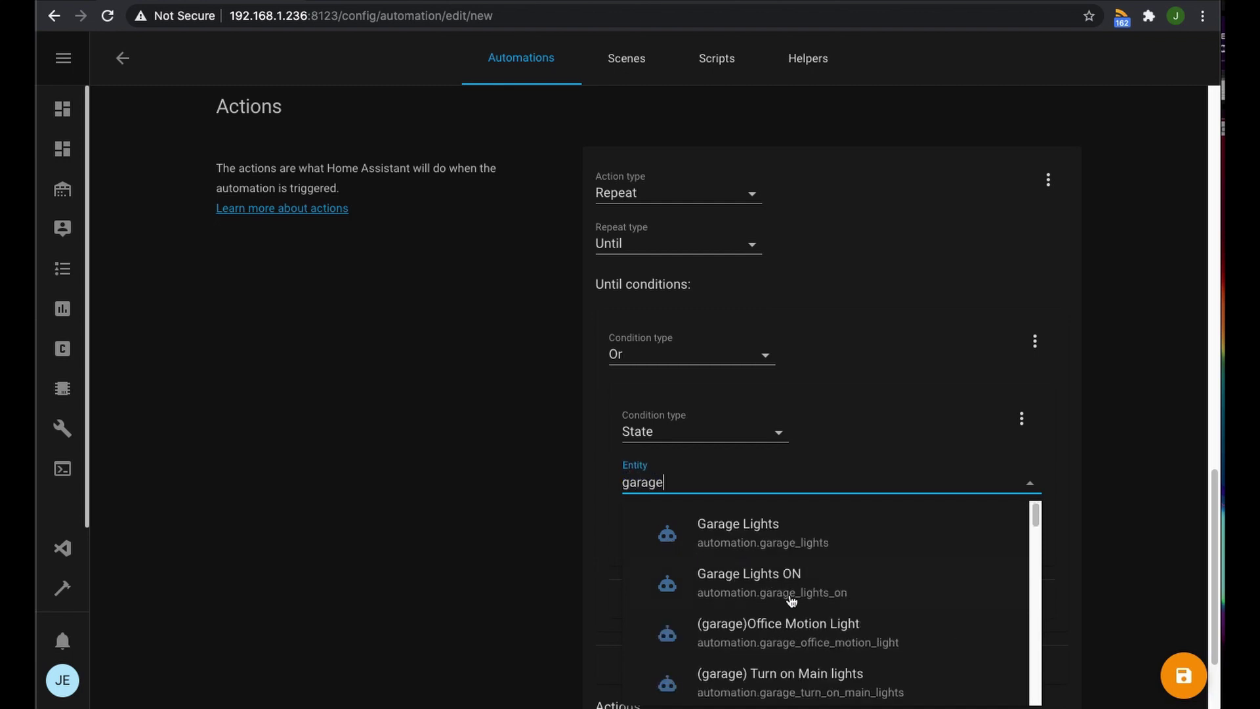
{"action": "type", "text": "_ope"}
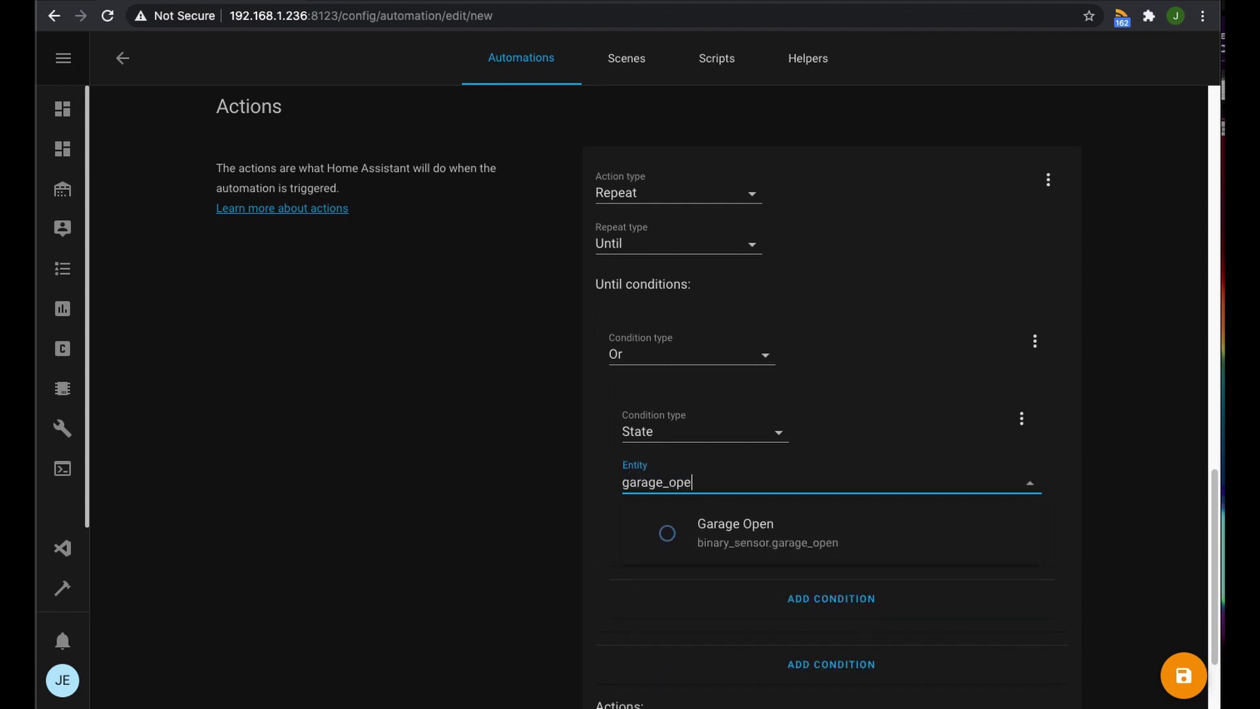
{"action": "left_click", "coordinate": [775, 531]}
{"action": "left_click", "coordinate": [666, 533]}
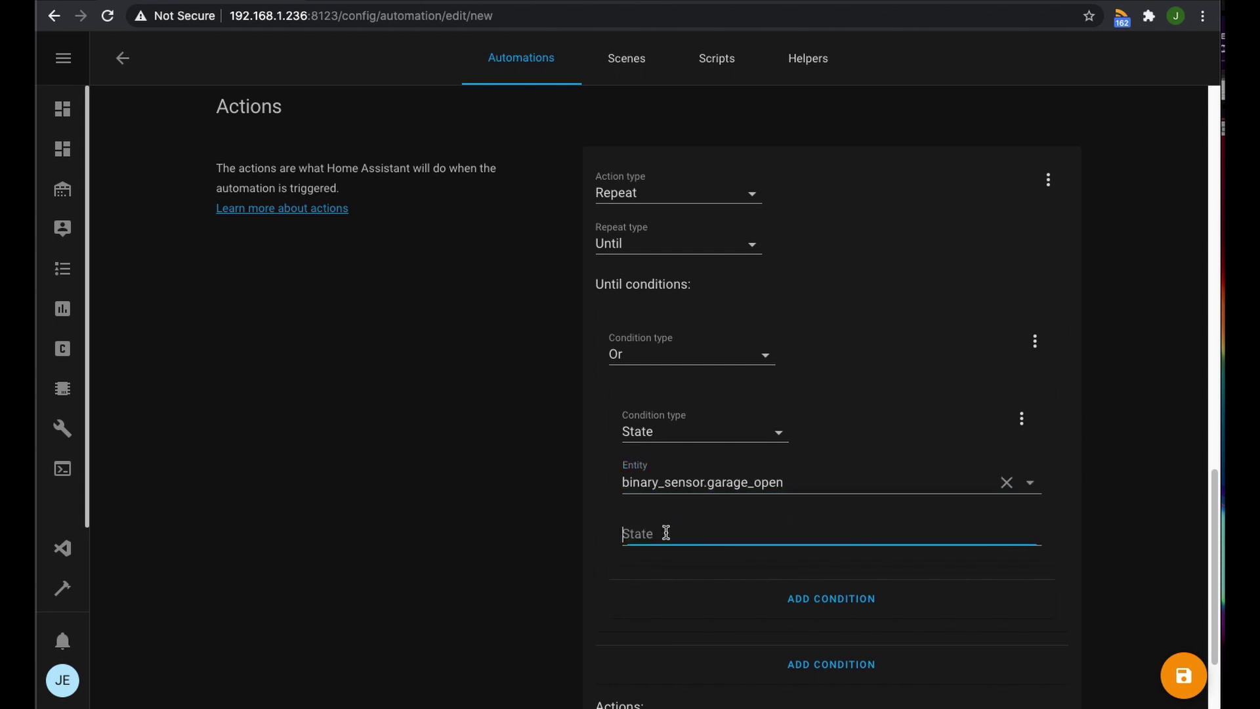
{"action": "type", "text": "on"}
Add a second State condition inside the Or group for binary_sensor.garage_closed being on
{"action": "left_click", "coordinate": [806, 604]}
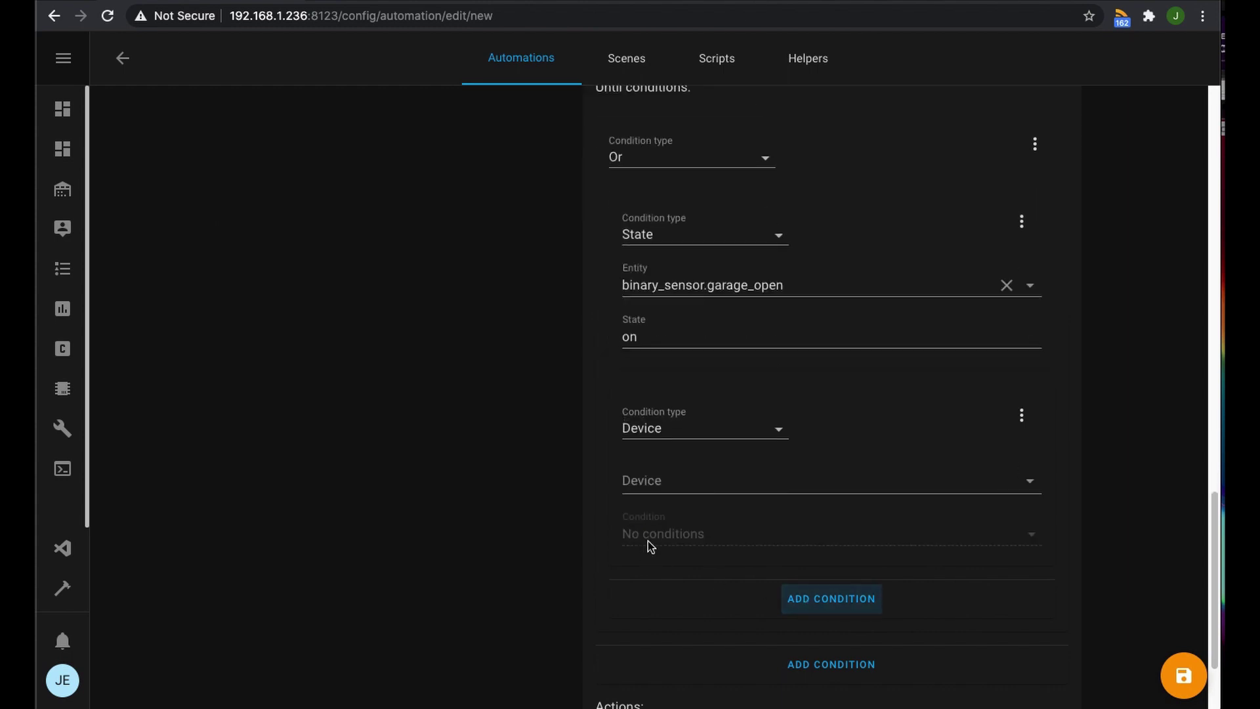
{"action": "left_click", "coordinate": [677, 431]}
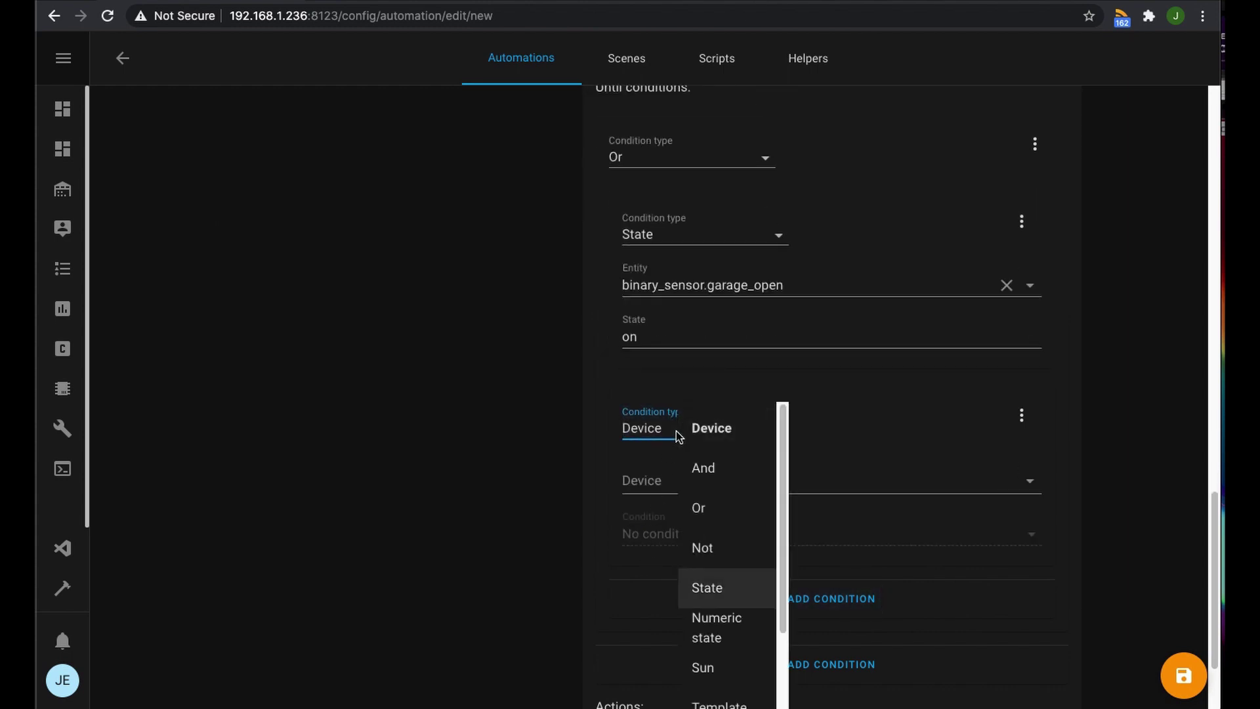
{"action": "left_click", "coordinate": [736, 586]}
{"action": "left_click", "coordinate": [660, 489]}
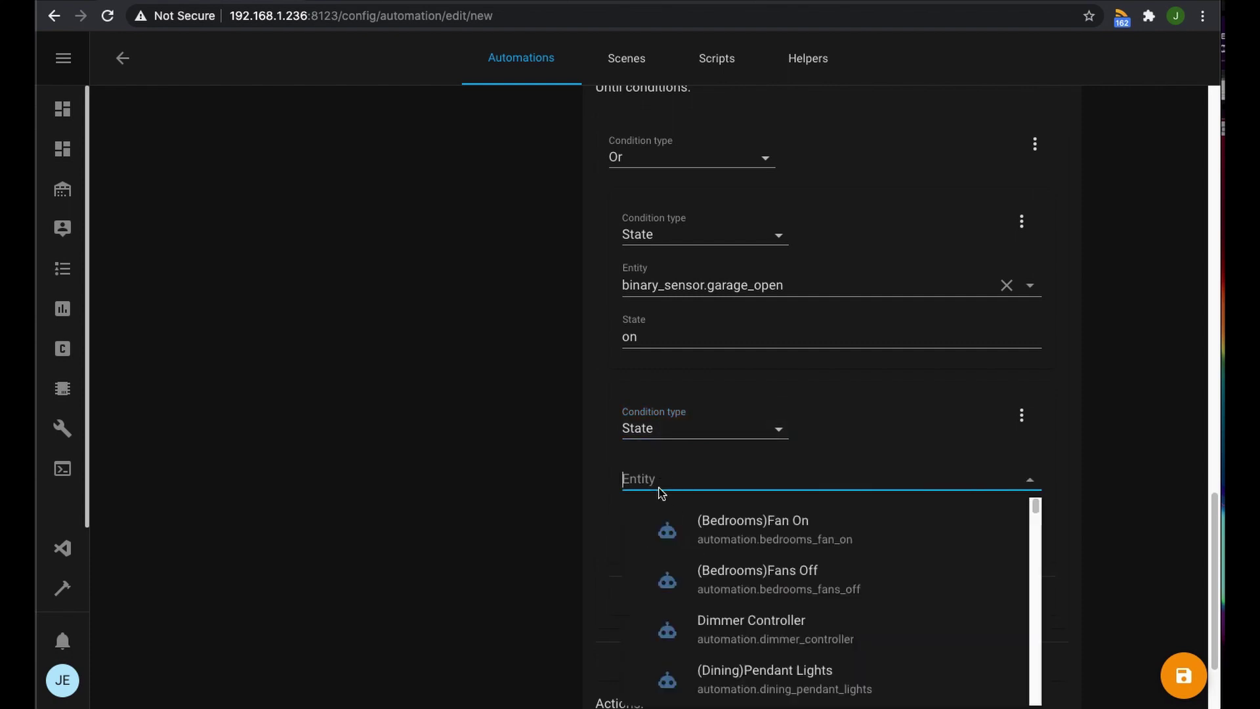
{"action": "type", "text": "garage"}
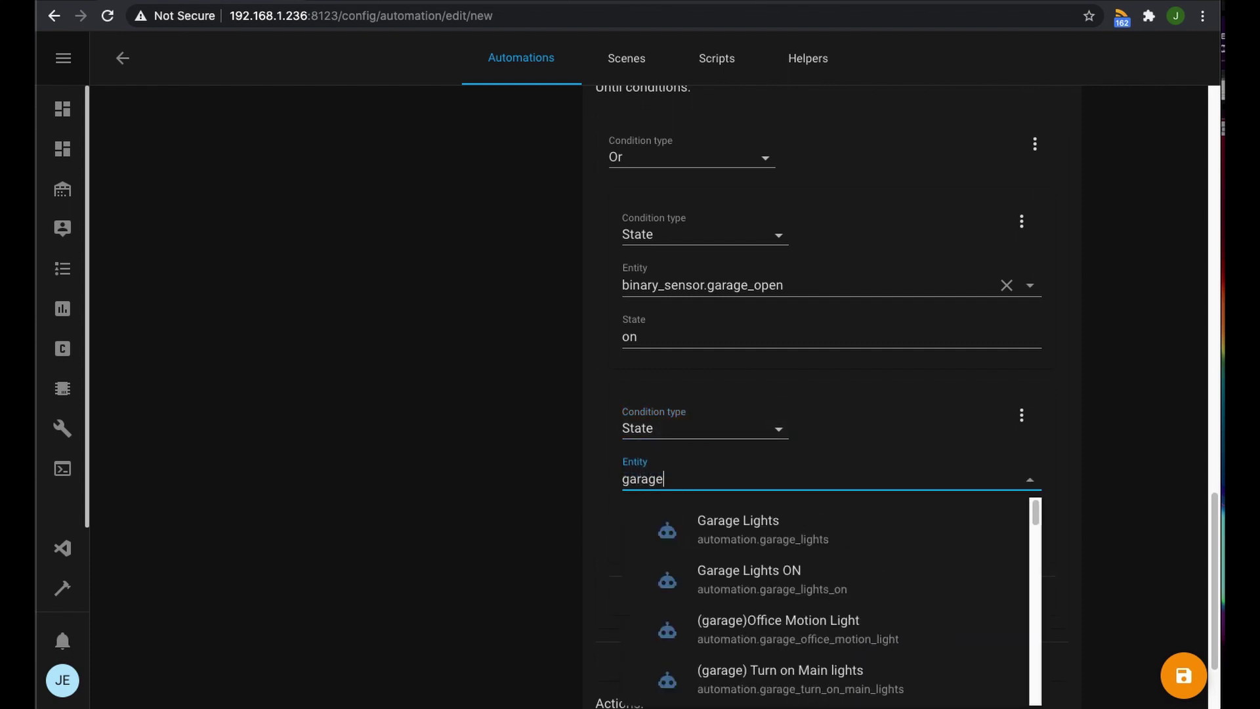
{"action": "type", "text": "_clos"}
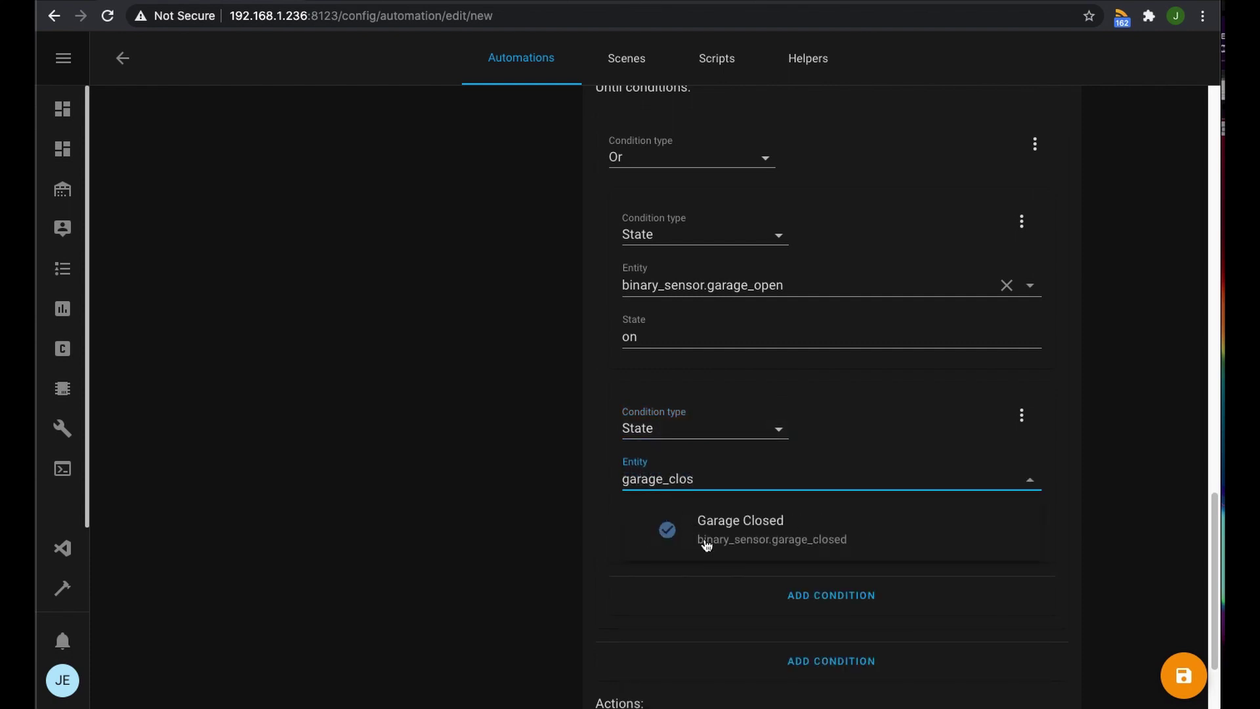
{"action": "left_click", "coordinate": [706, 544]}
{"action": "left_click", "coordinate": [655, 534]}
{"action": "type", "text": "on"}
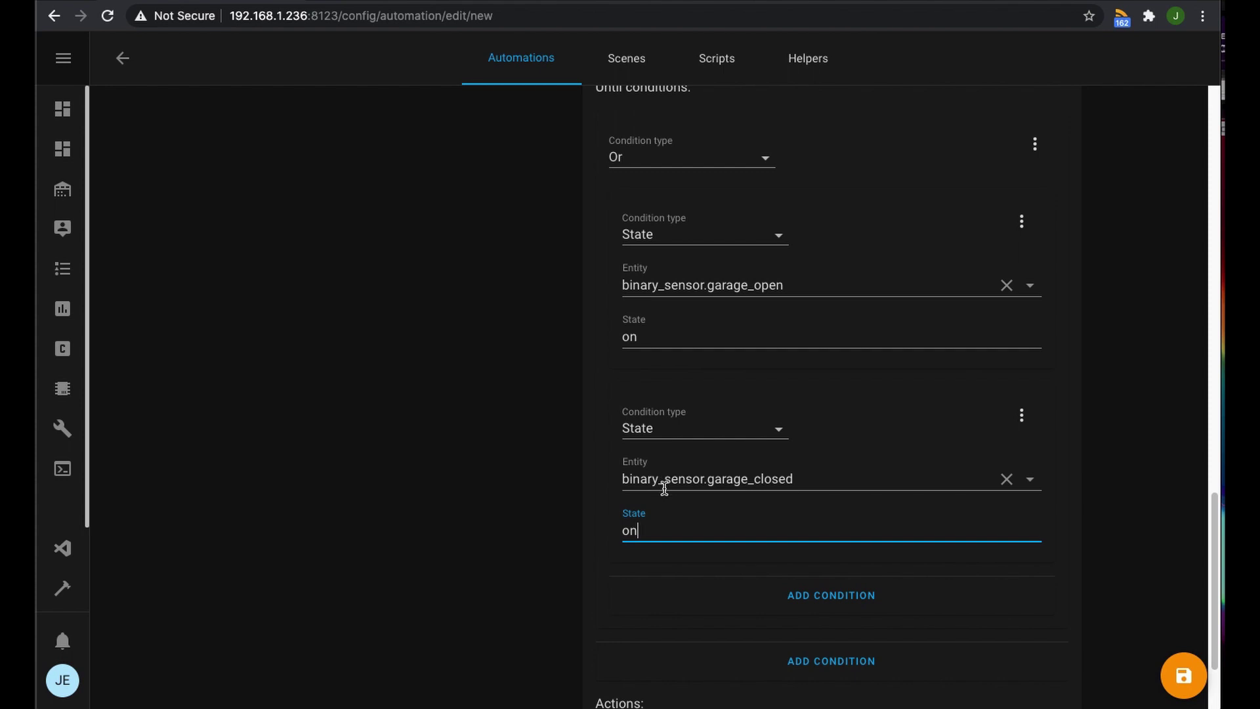
Add a second top-level action after the Repeat action and make it a Choose action
{"action": "scroll", "coordinate": [664, 488], "scroll_direction": "down", "scroll_amount": 1}
{"action": "scroll", "coordinate": [676, 489], "scroll_direction": "down", "scroll_amount": 2}
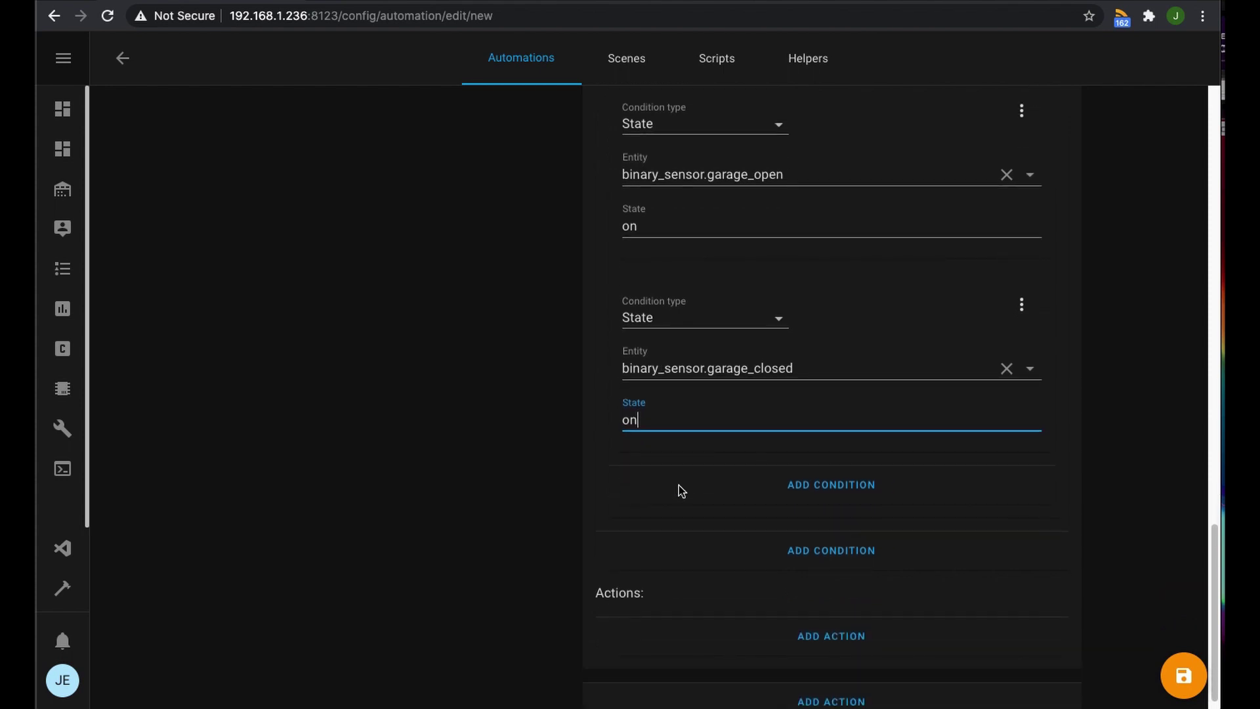
{"action": "scroll", "coordinate": [656, 609], "scroll_direction": "down", "scroll_amount": 1}
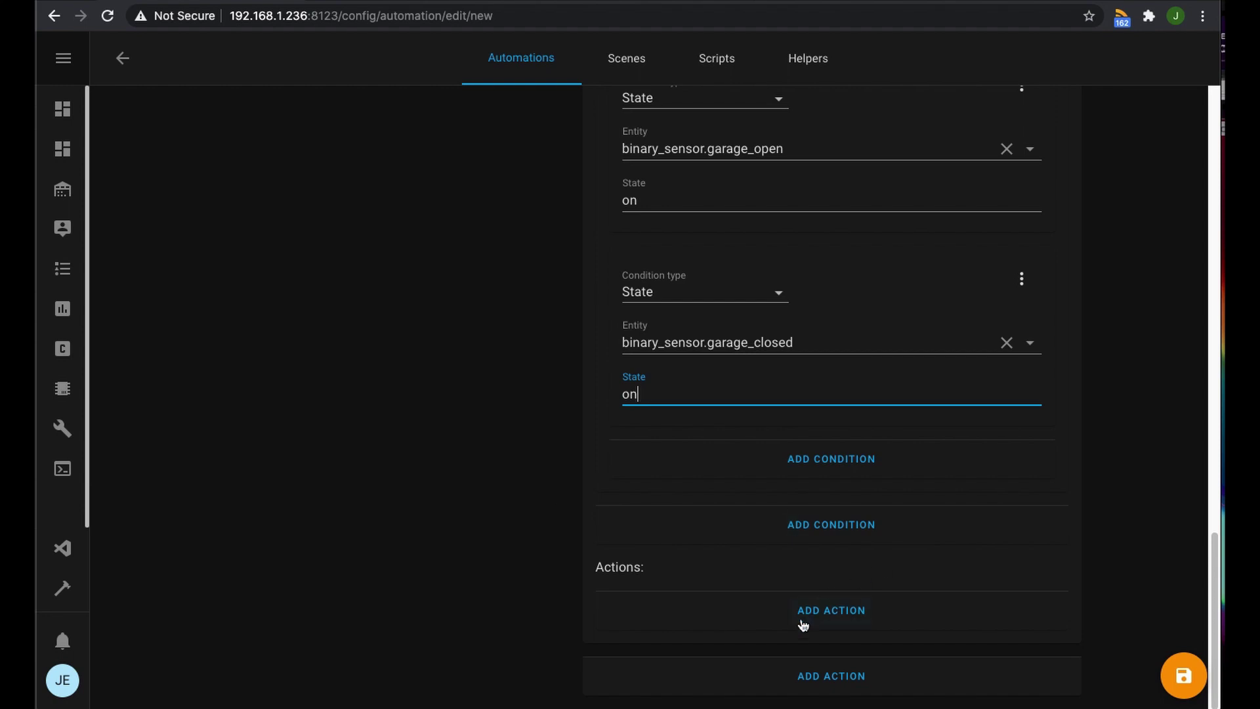
{"action": "left_click", "coordinate": [836, 679]}
{"action": "left_click", "coordinate": [664, 504]}
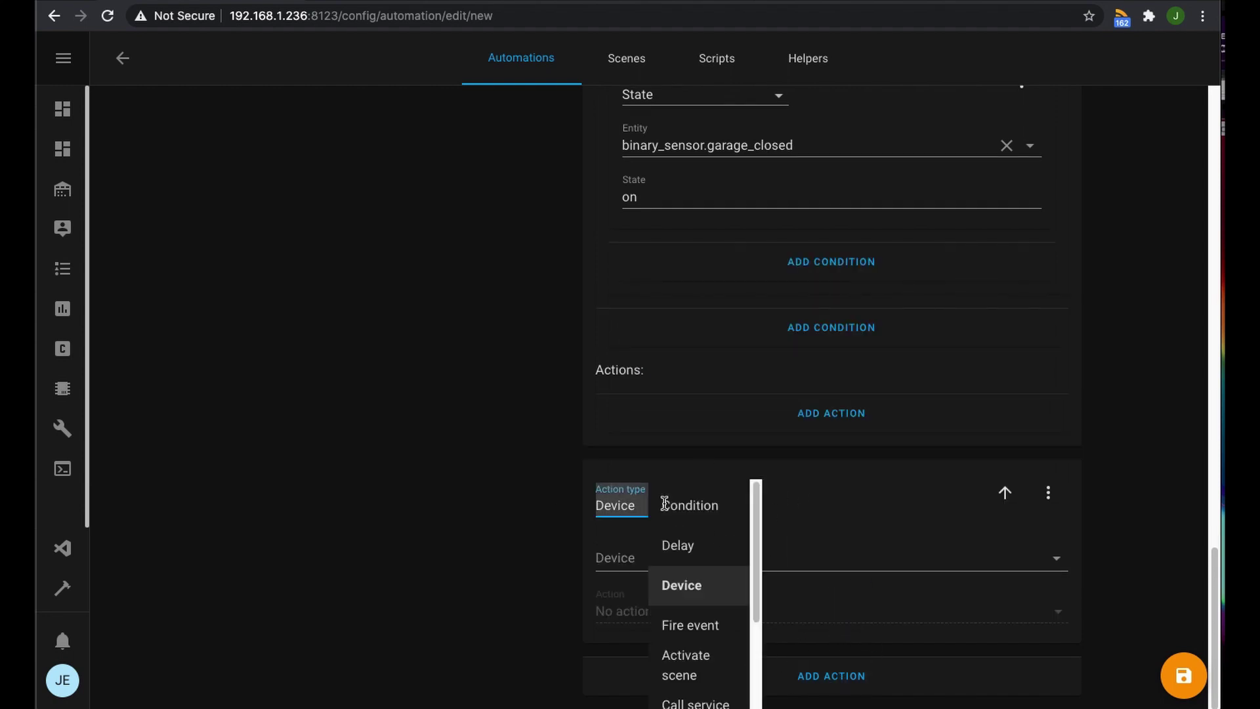
{"action": "scroll", "coordinate": [709, 623], "scroll_direction": "down", "scroll_amount": 2}
{"action": "left_click", "coordinate": [703, 683]}
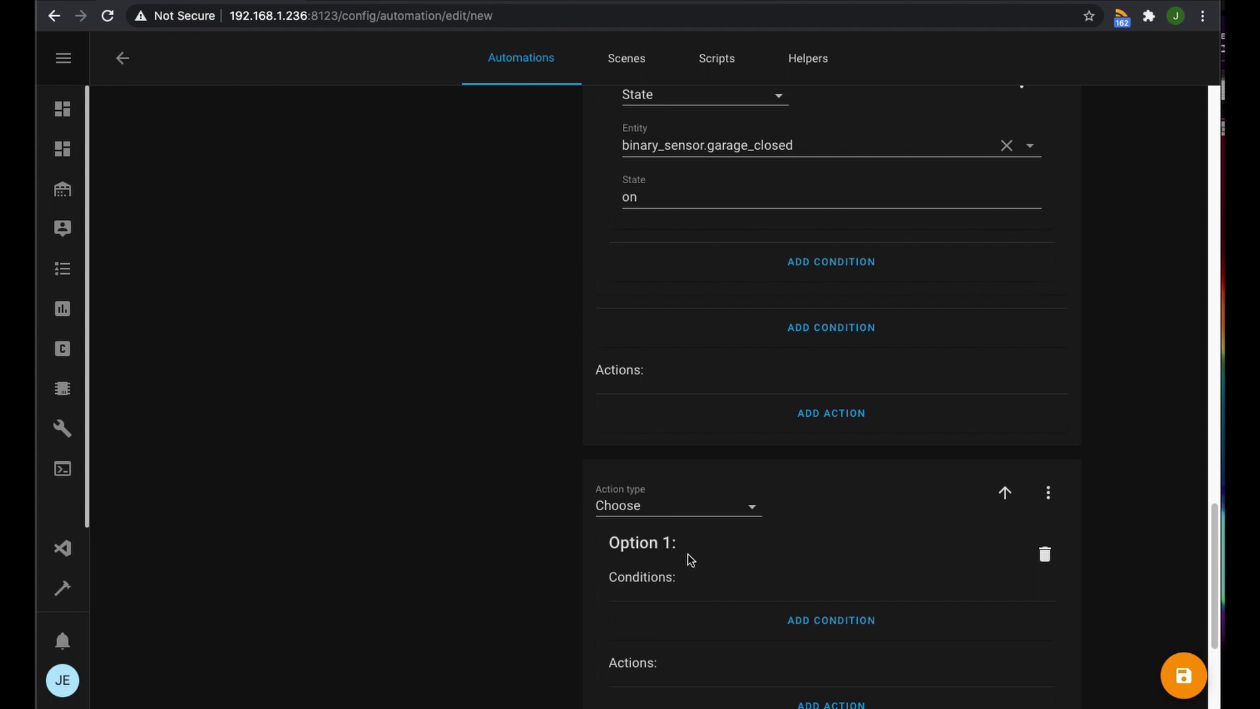
Add a condition to Option 1 of the Choose action and change its type to And
{"action": "scroll", "coordinate": [689, 565], "scroll_direction": "down", "scroll_amount": 4}
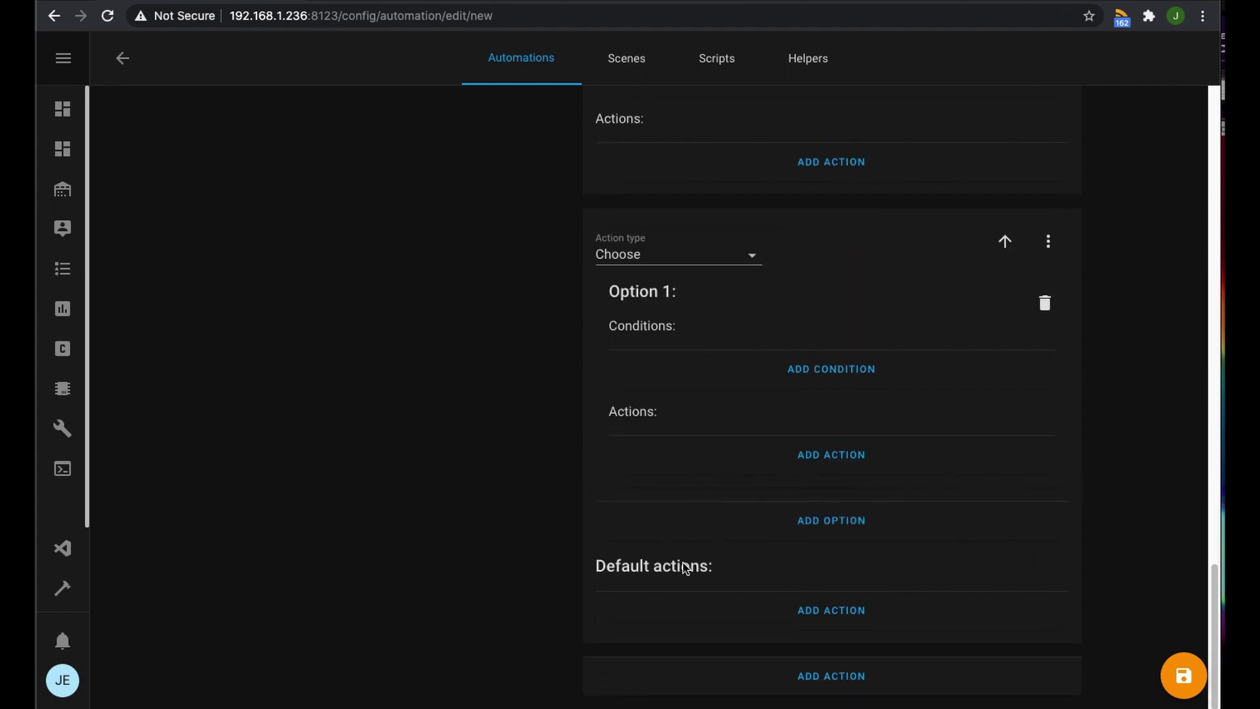
{"action": "left_click", "coordinate": [819, 368]}
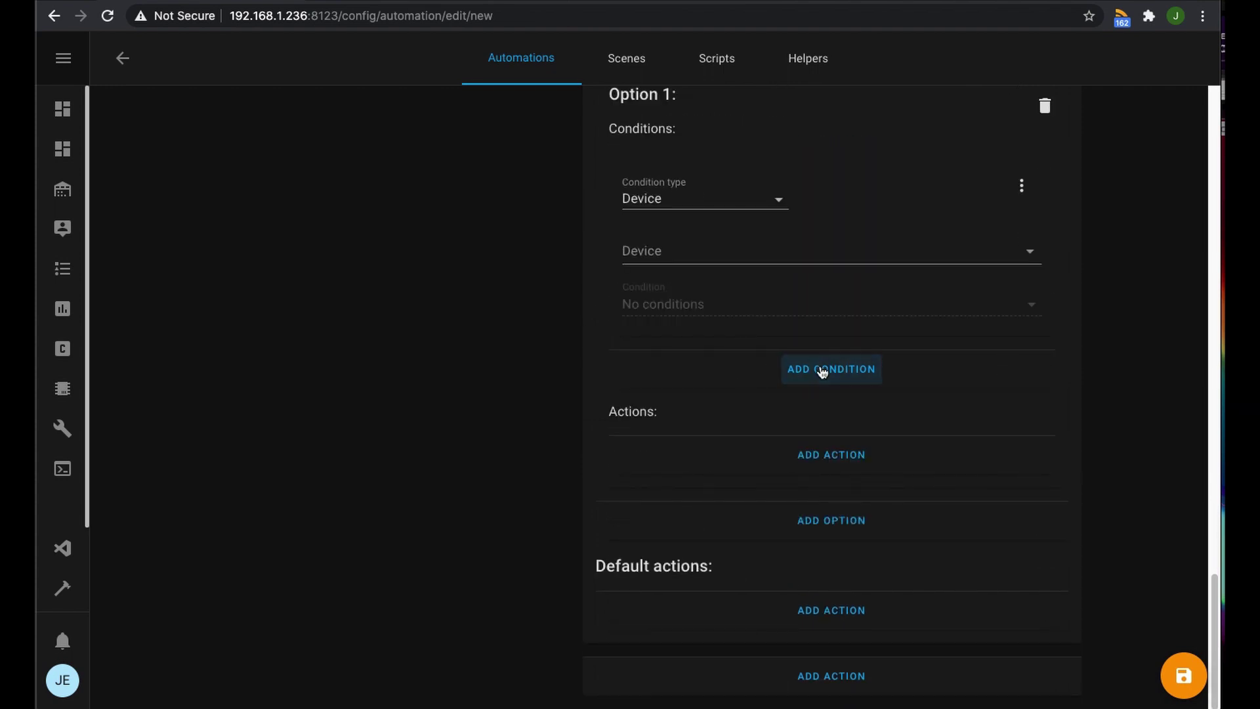
{"action": "left_click", "coordinate": [672, 203]}
{"action": "left_click", "coordinate": [699, 238]}
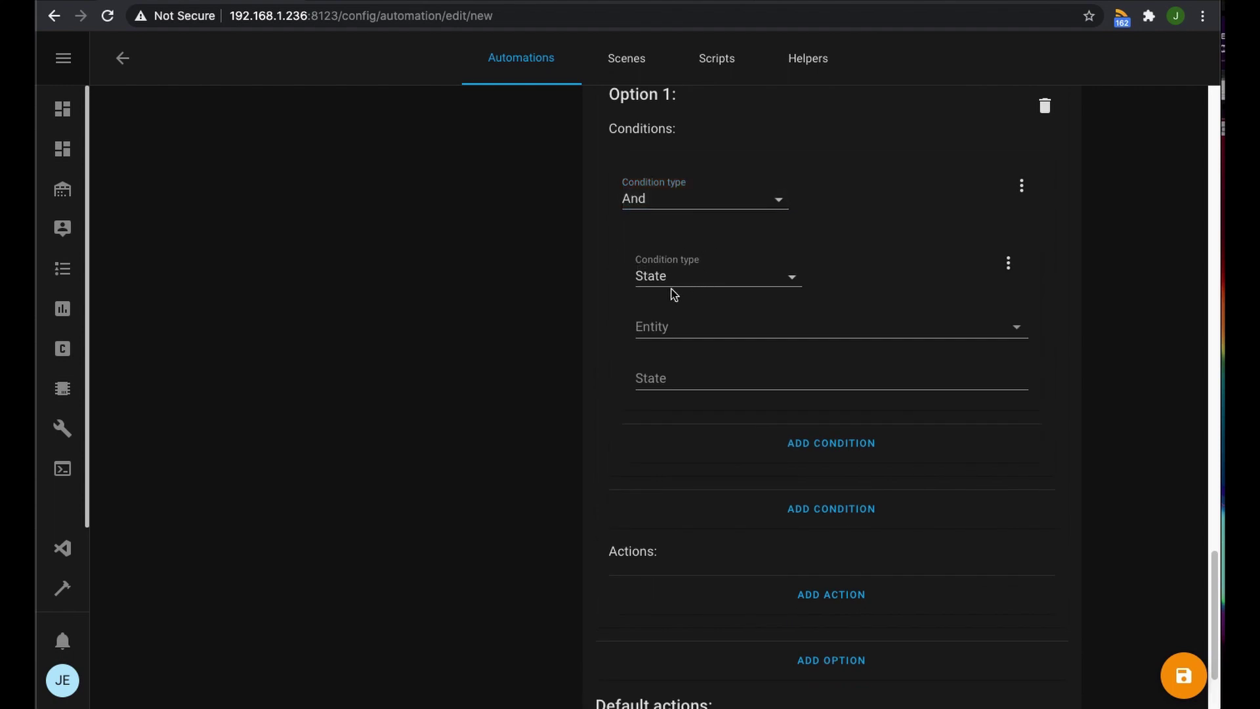
Set the State condition inside Option 1's And group to binary_sensor.garage_open being on
{"action": "left_click", "coordinate": [688, 331]}
{"action": "type", "text": "g"}
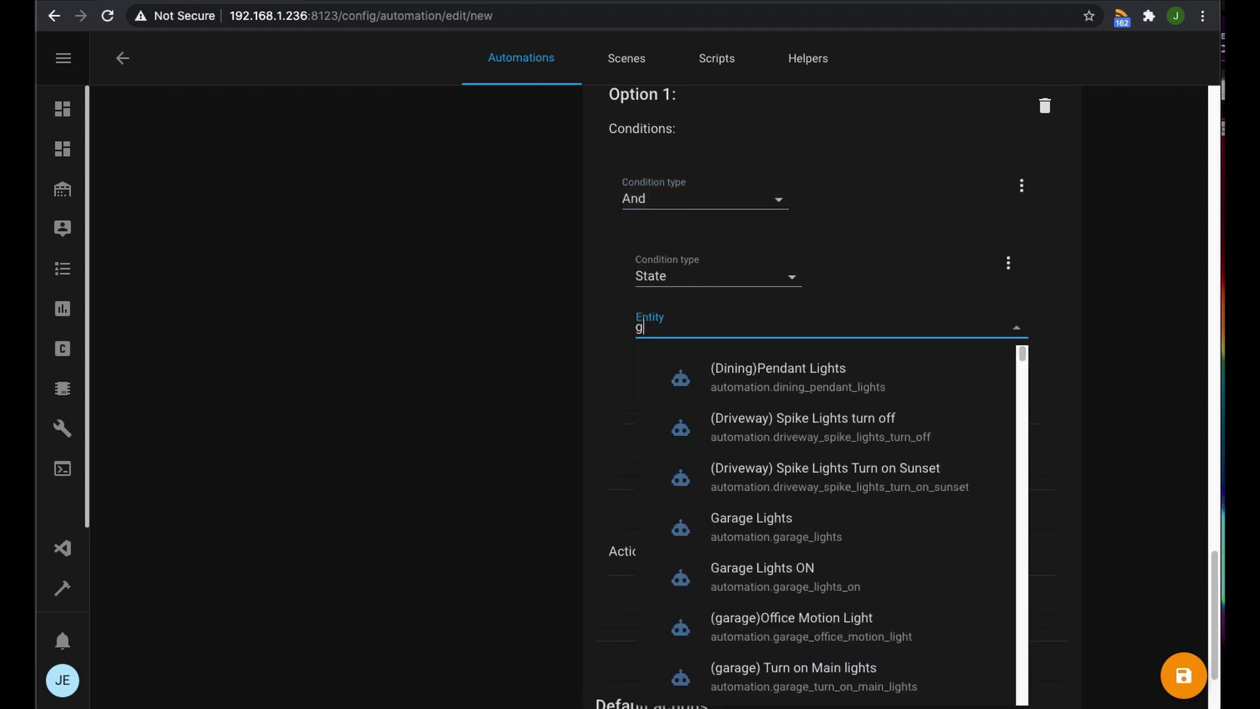
{"action": "type", "text": "arage_open"}
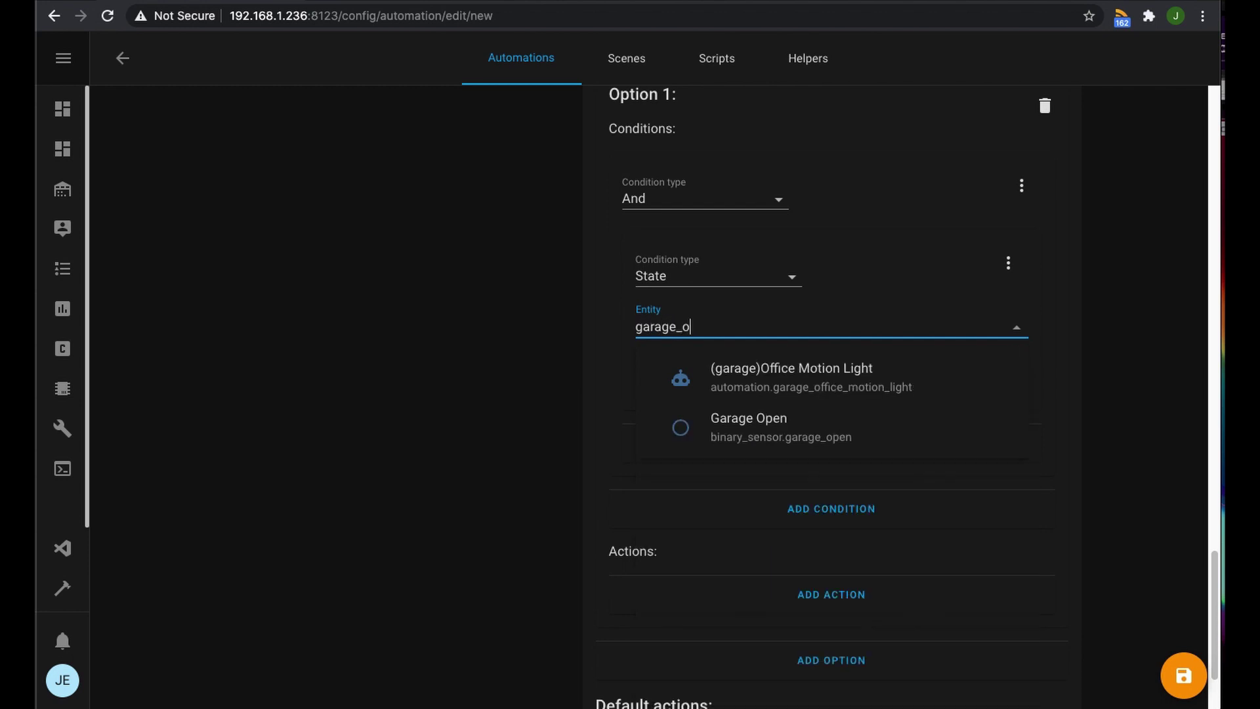
{"action": "left_click", "coordinate": [758, 371]}
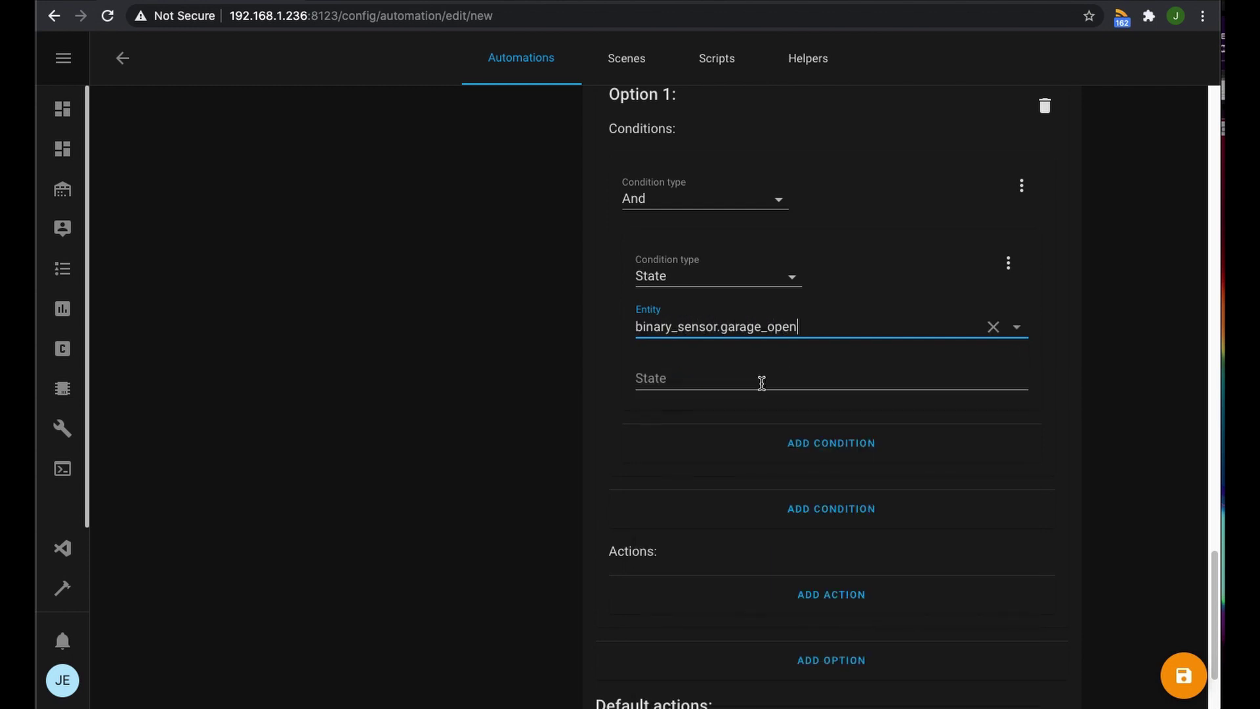
{"action": "left_click", "coordinate": [711, 392]}
{"action": "type", "text": "on"}
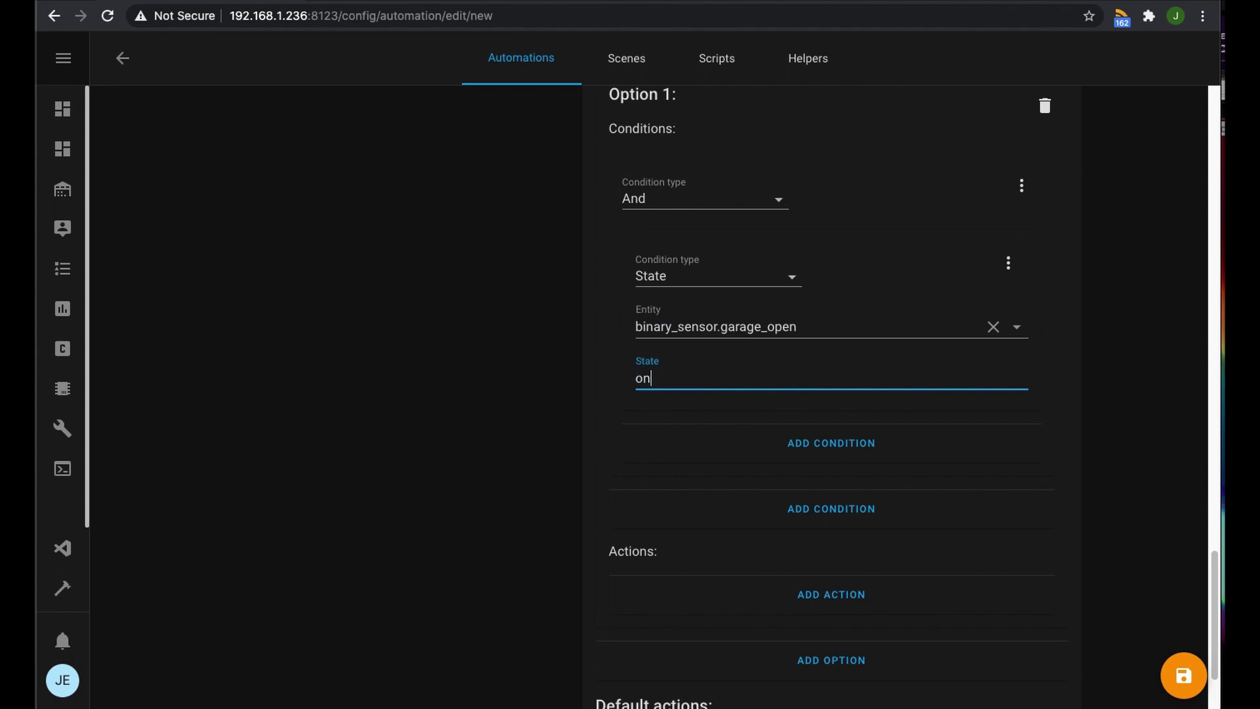
Add a second condition inside Option 1's And group and change its type to State
{"action": "left_click", "coordinate": [826, 448]}
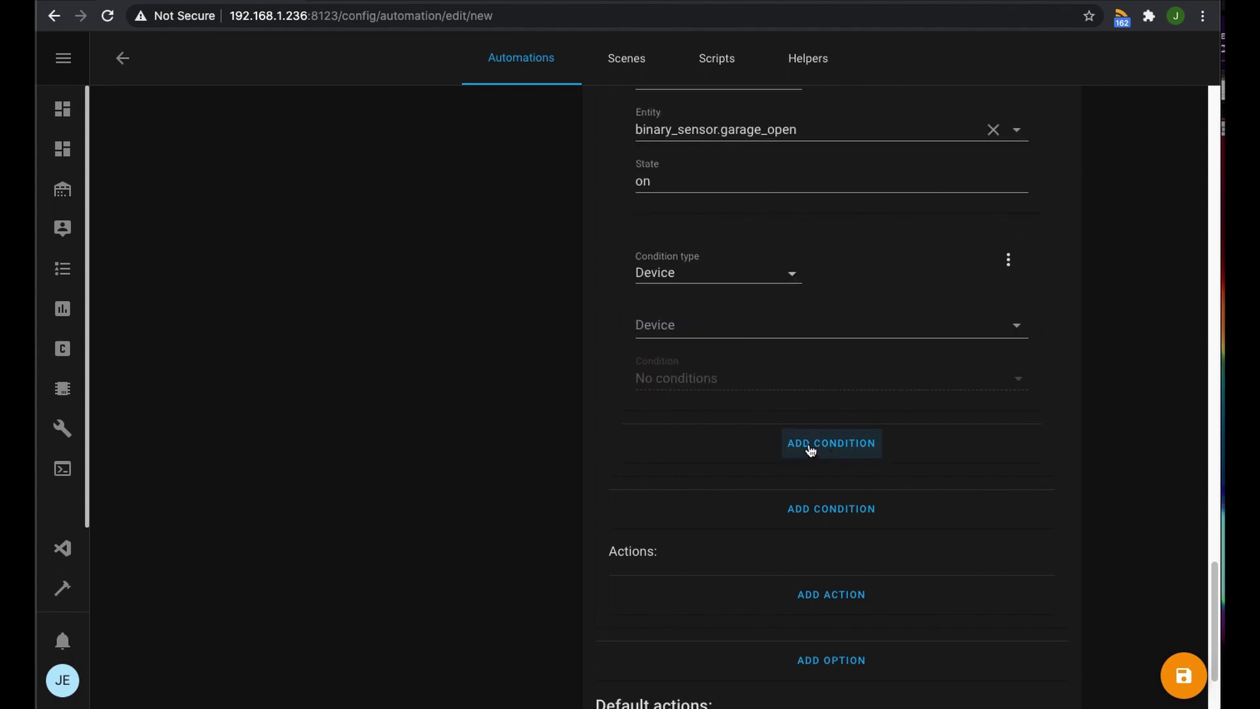
{"action": "scroll", "coordinate": [689, 345], "scroll_direction": "up", "scroll_amount": 2}
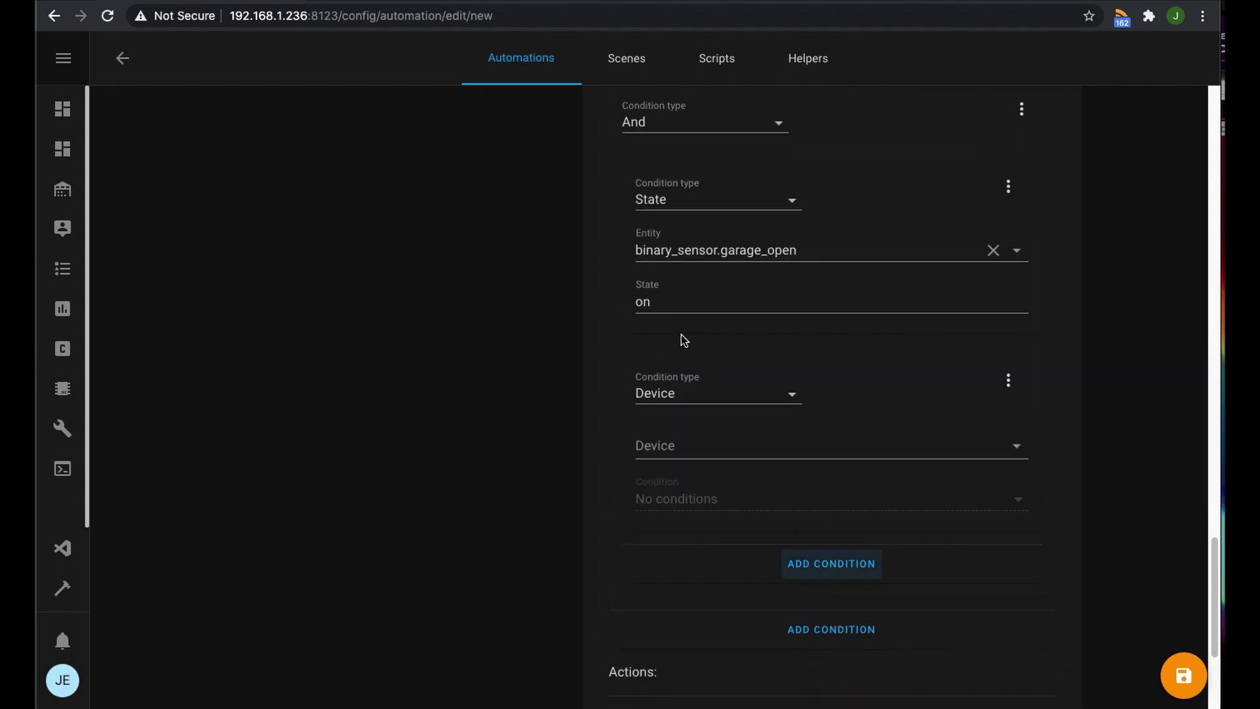
{"action": "left_click", "coordinate": [689, 395]}
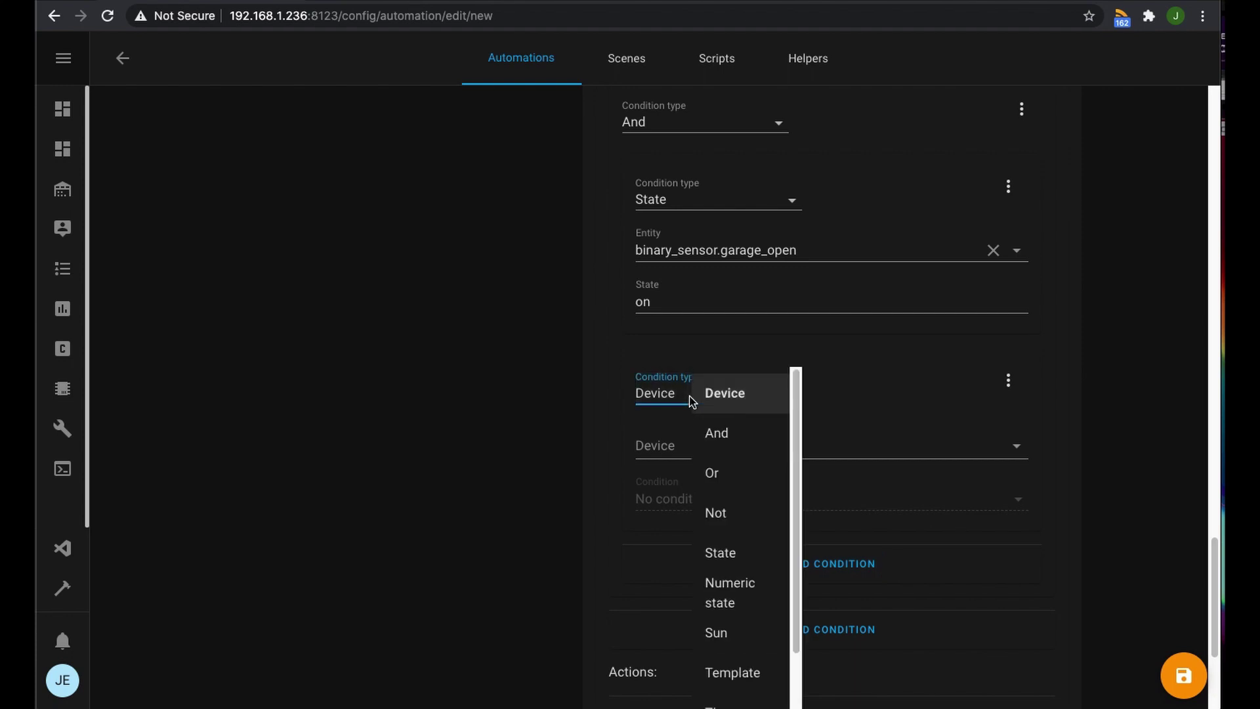
{"action": "key", "text": "s"}
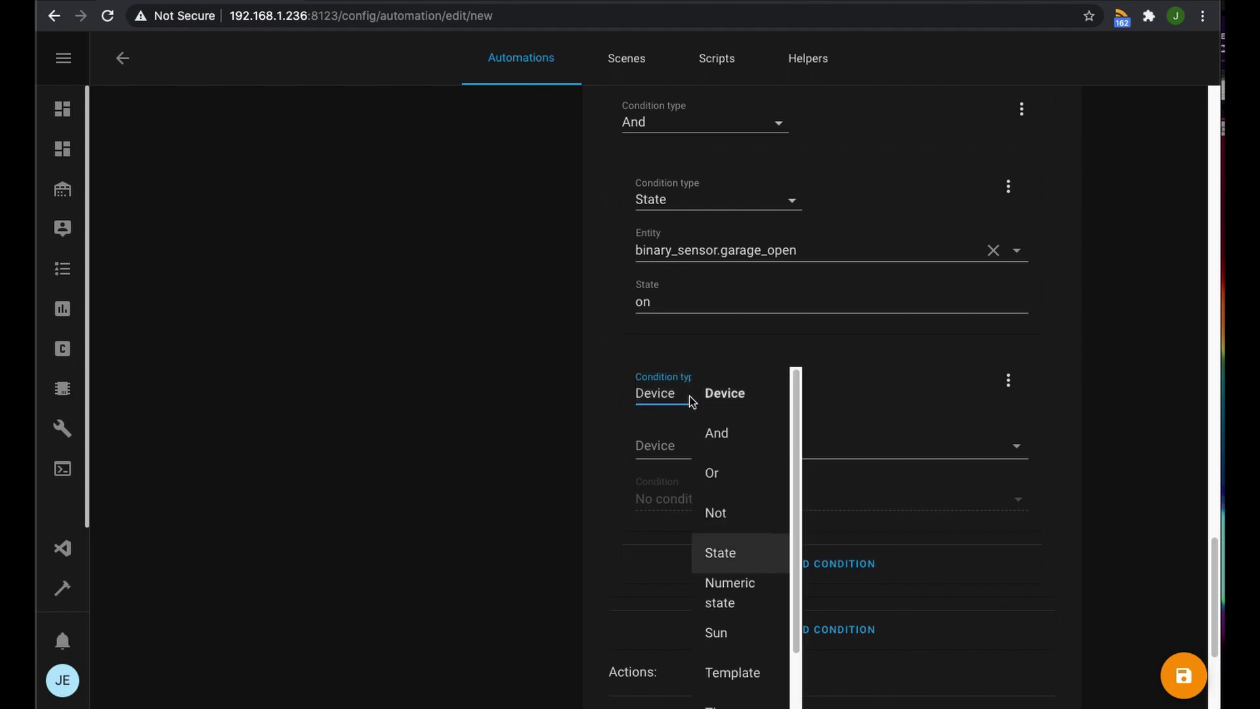
{"action": "left_click", "coordinate": [729, 552]}
Set the second condition in Option 1's And group to sun.sun being above_horizon
{"action": "left_click", "coordinate": [660, 443]}
{"action": "type", "text": "s"}
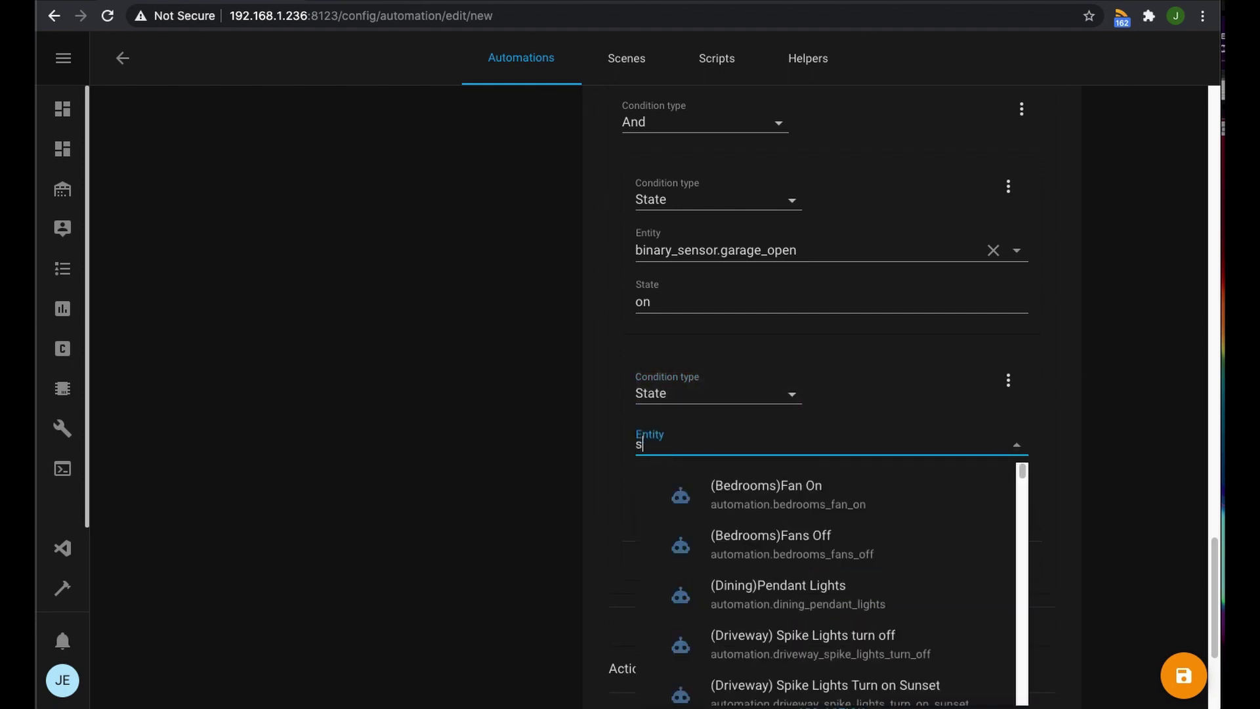
{"action": "type", "text": "un"}
{"action": "left_click", "coordinate": [749, 565]}
{"action": "left_click", "coordinate": [680, 492]}
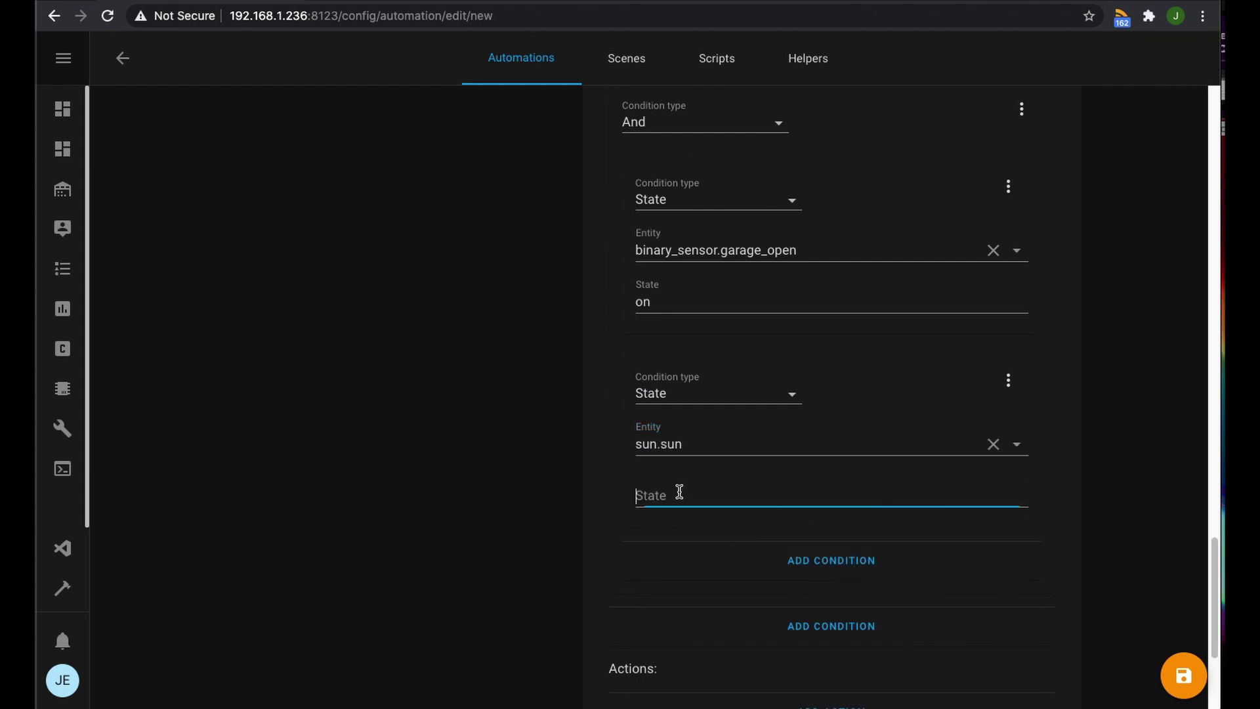
{"action": "type", "text": "above_horizon"}
{"action": "scroll", "coordinate": [703, 318], "scroll_direction": "up", "scroll_amount": 2}
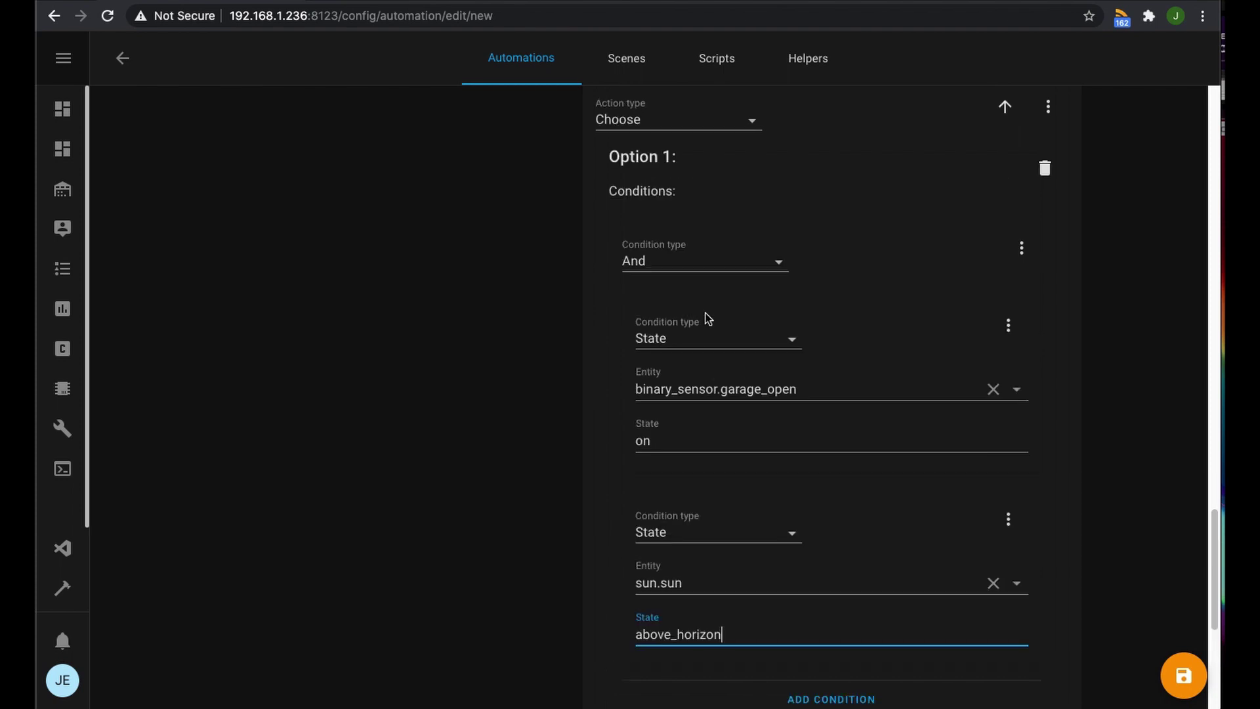
Add a Call service action to Option 1 that uses the switch.turn_on service
{"action": "scroll", "coordinate": [675, 391], "scroll_direction": "down", "scroll_amount": 5}
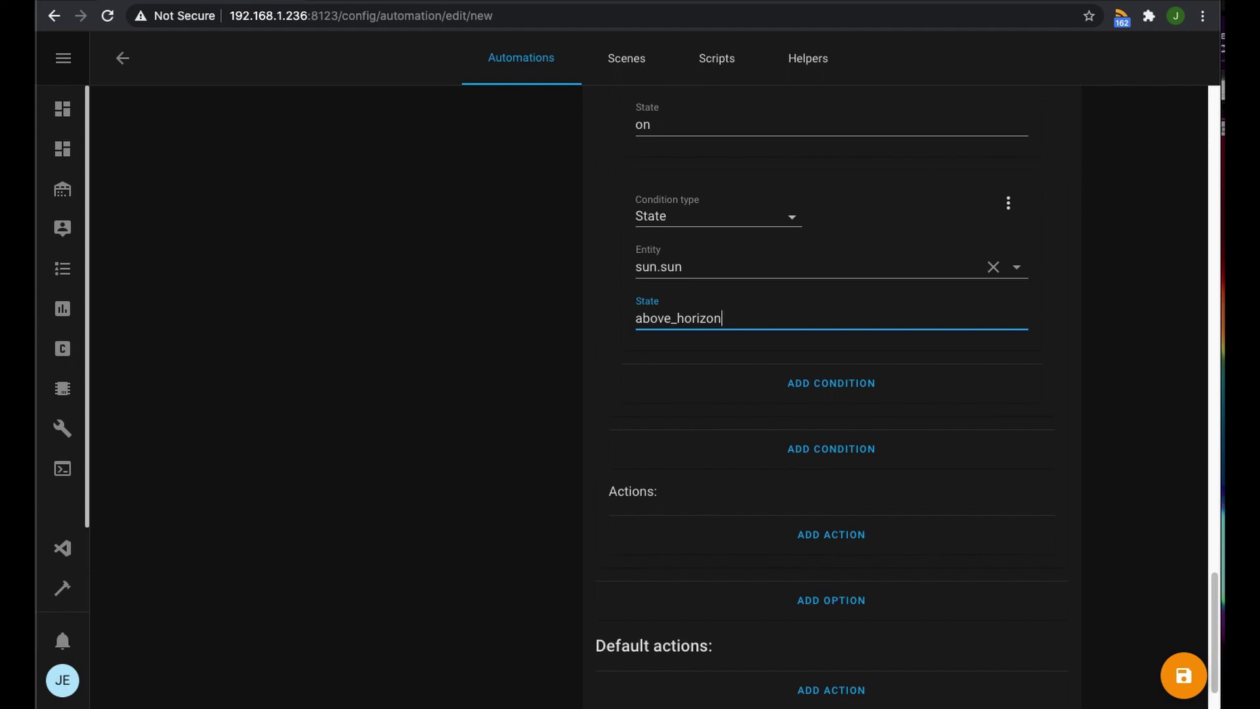
{"action": "left_click", "coordinate": [812, 542]}
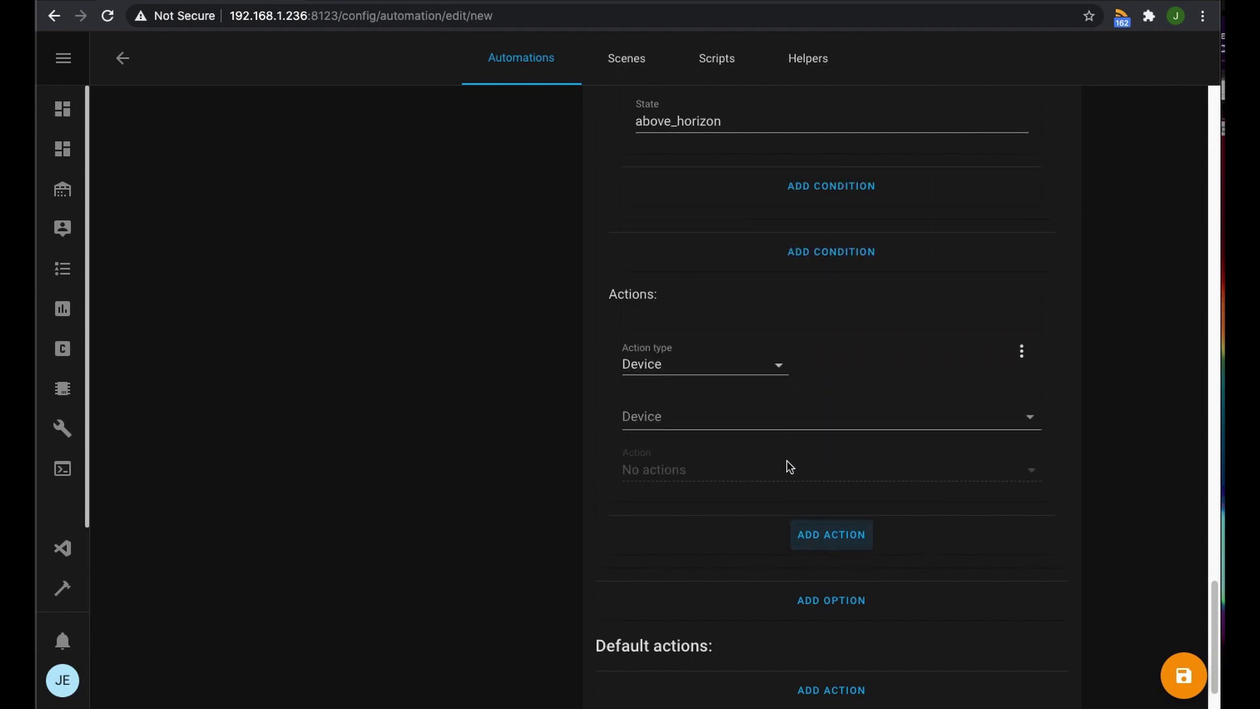
{"action": "left_click", "coordinate": [683, 367]}
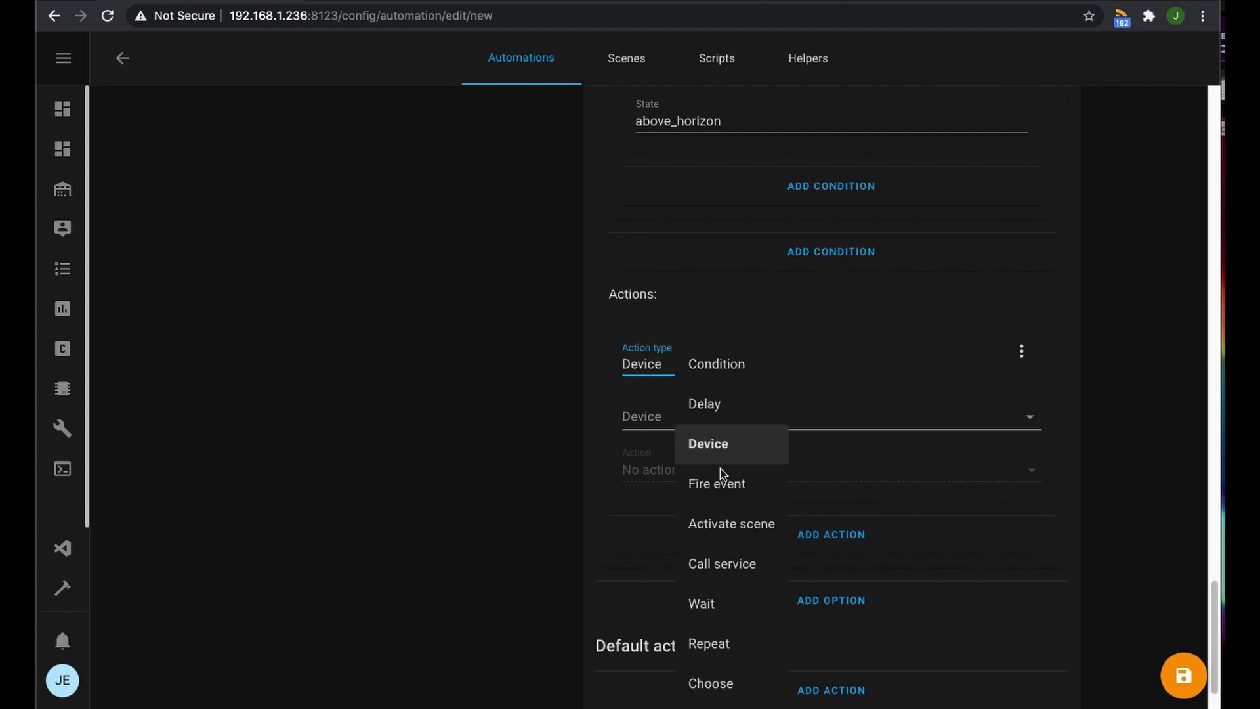
{"action": "left_click", "coordinate": [713, 572]}
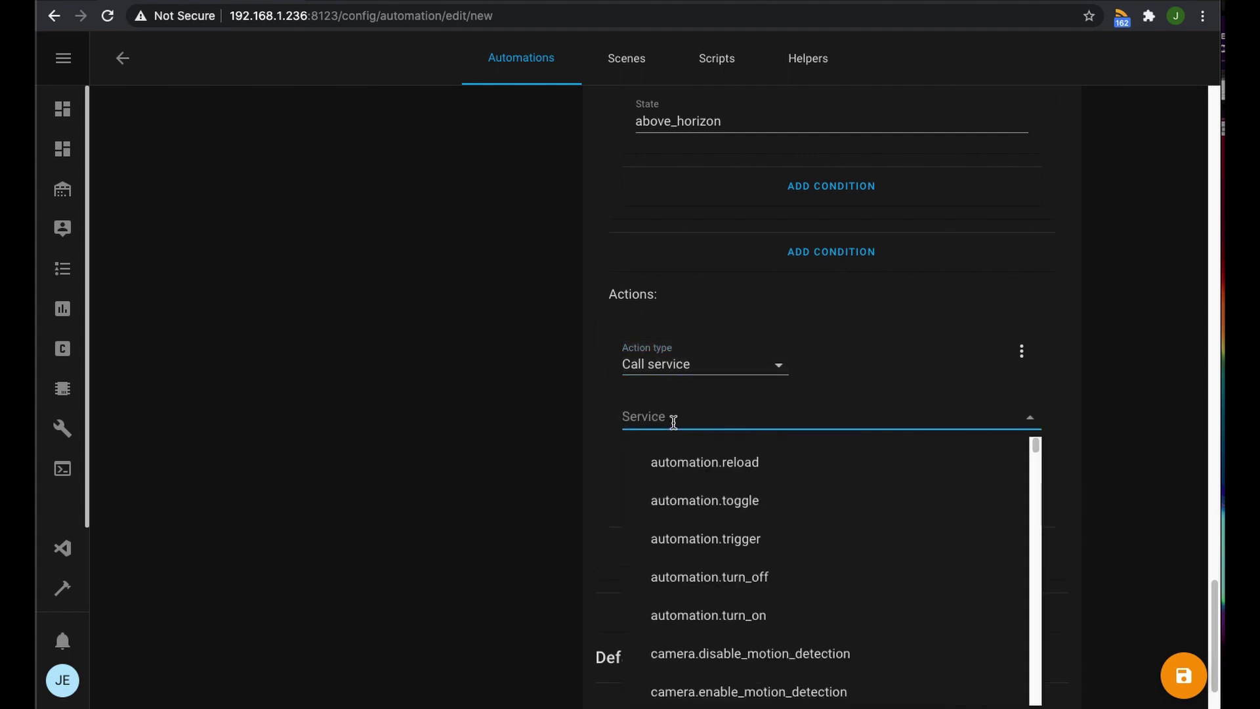
{"action": "type", "text": "switch"}
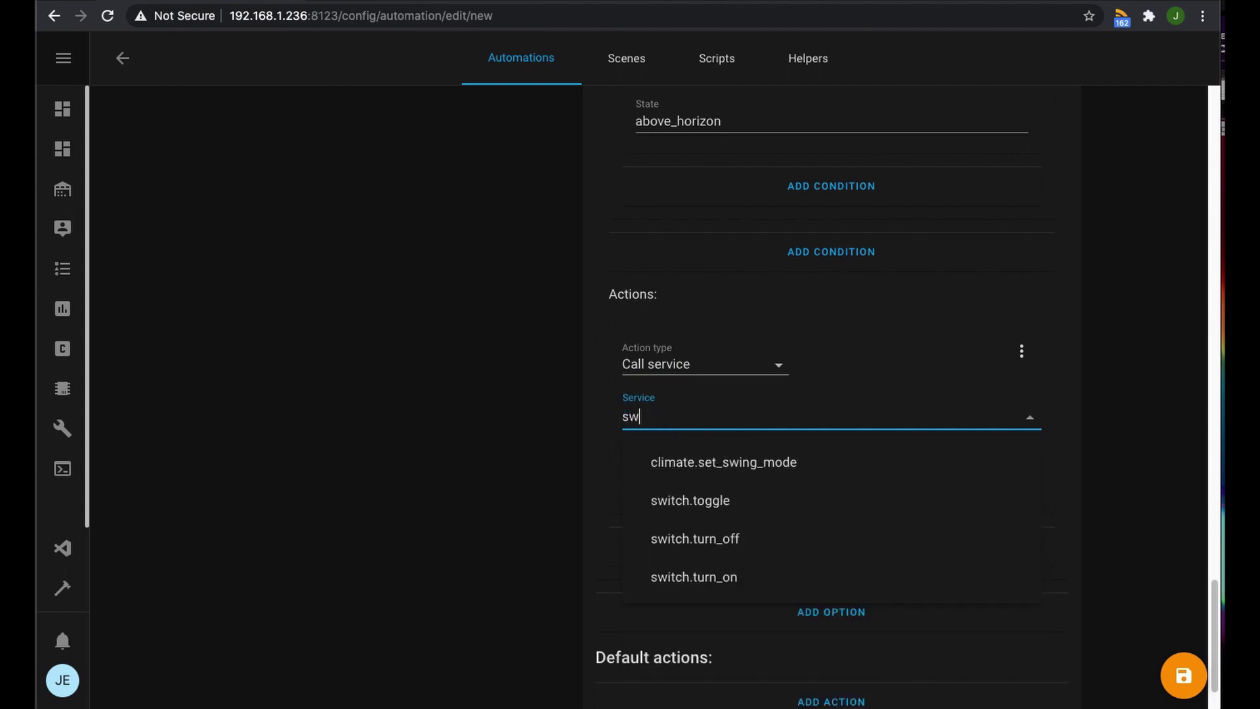
{"action": "left_click", "coordinate": [689, 537]}
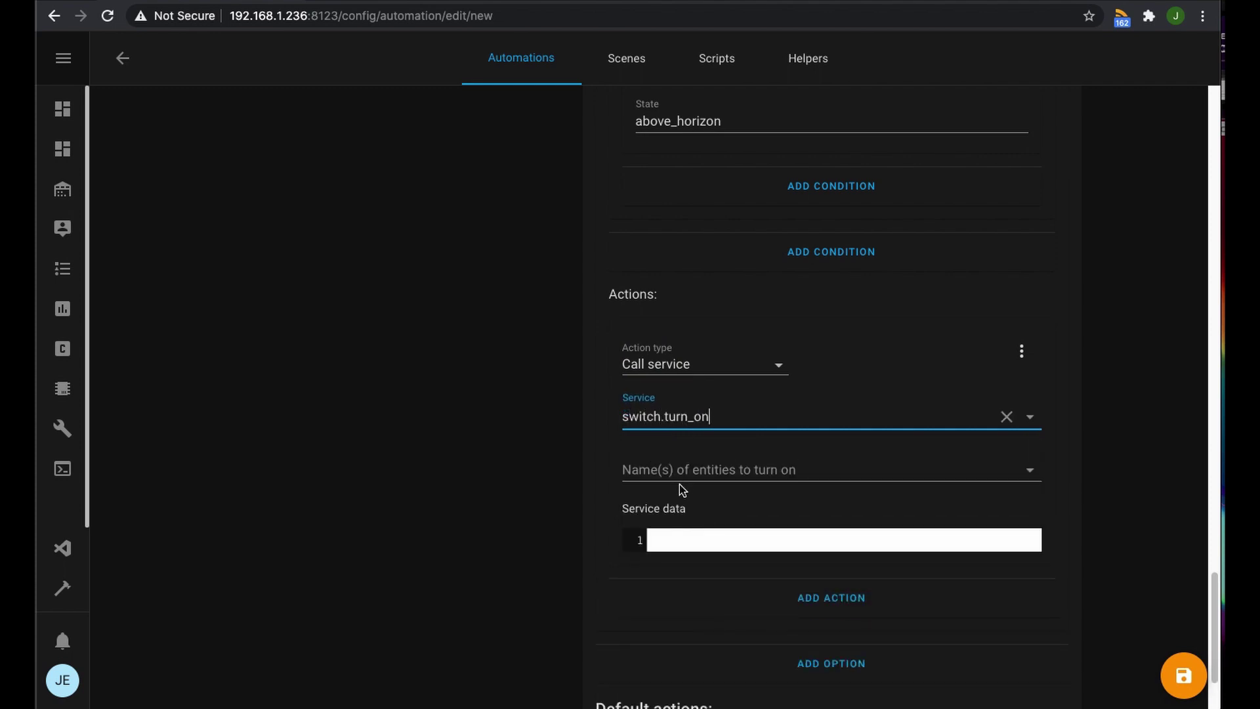
Set switch.garage_battens as the entity that Option 1's service call turns on
{"action": "left_click", "coordinate": [685, 478]}
{"action": "type", "text": "gara"}
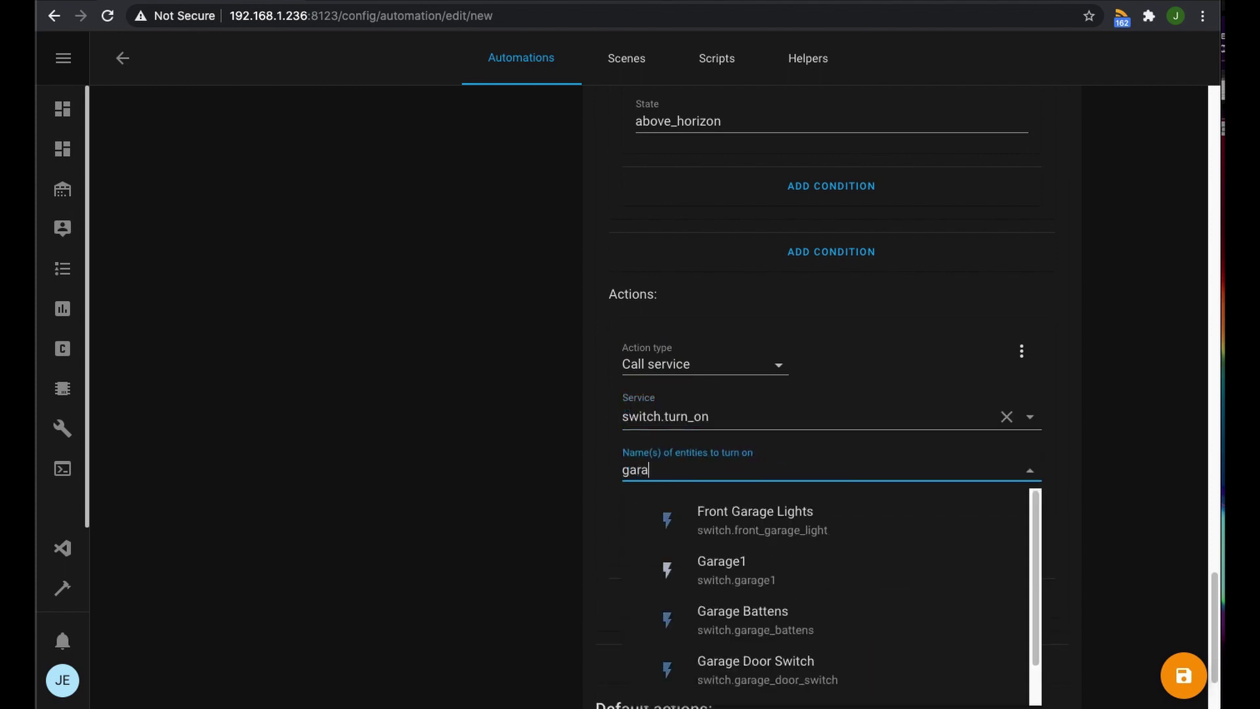
{"action": "type", "text": "ge_ba"}
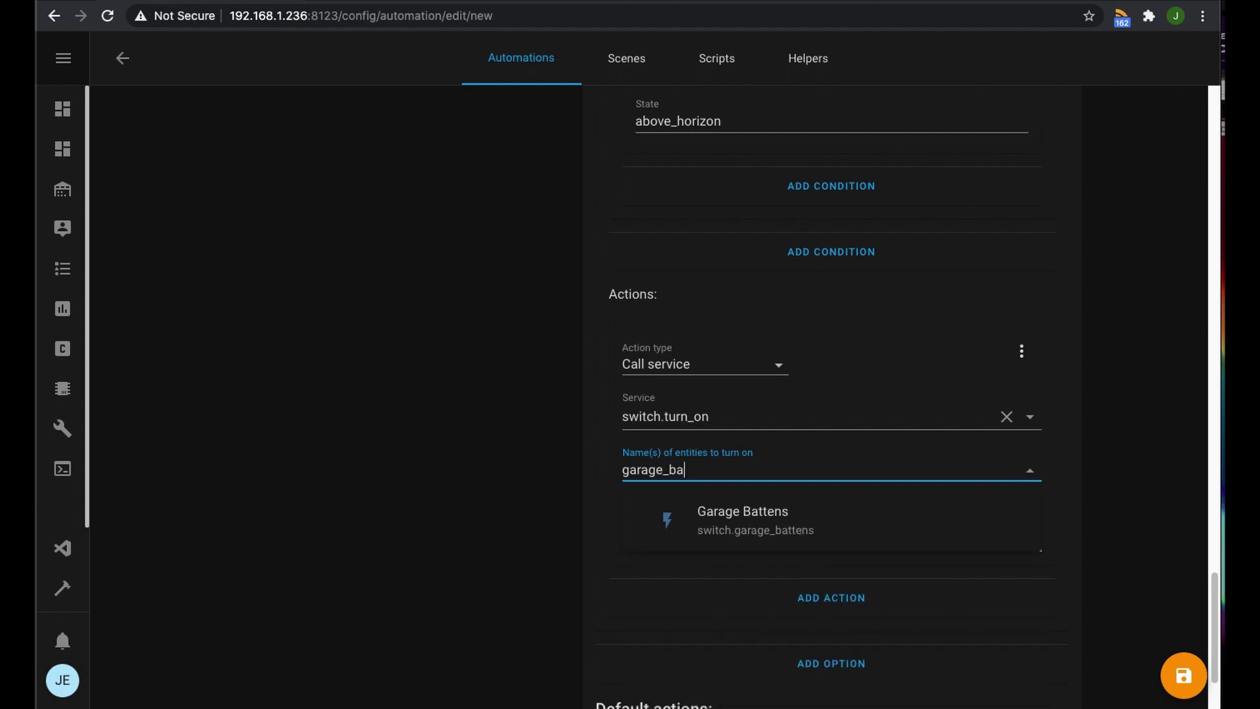
{"action": "left_click", "coordinate": [758, 511]}
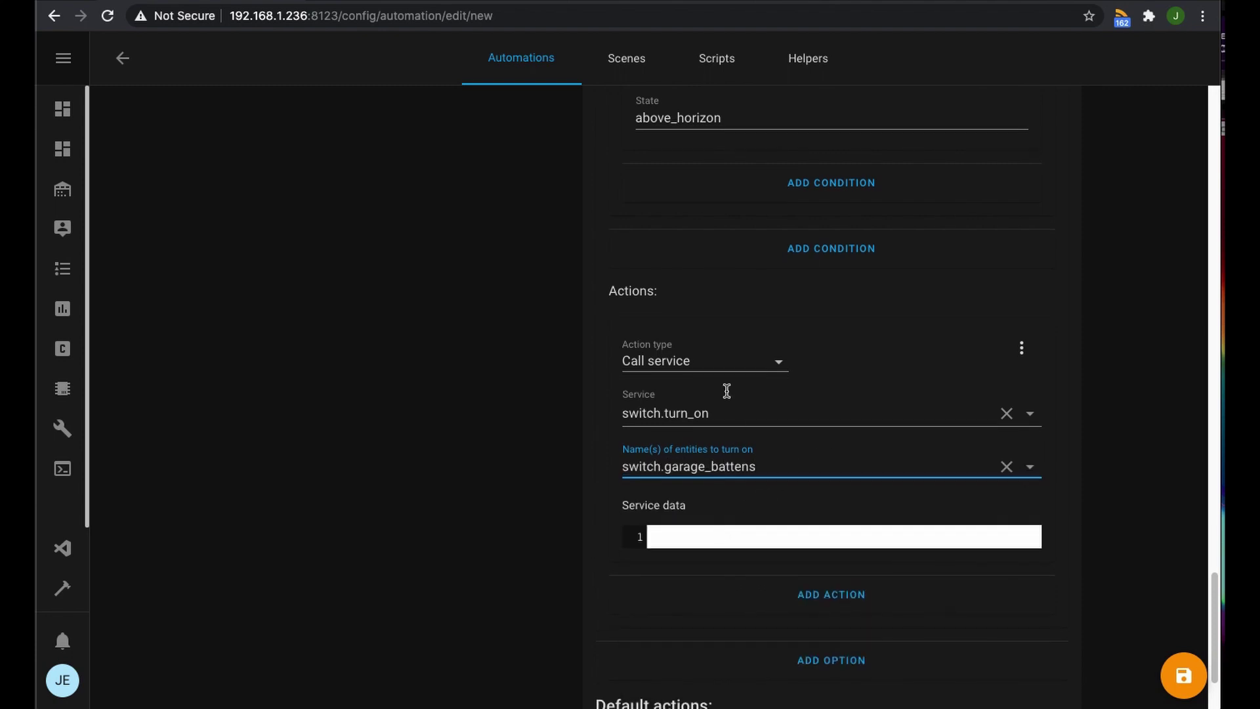
Add Option 2 to the Choose action and give it a State condition
{"action": "scroll", "coordinate": [726, 392], "scroll_direction": "up", "scroll_amount": 6}
{"action": "scroll", "coordinate": [703, 391], "scroll_direction": "up", "scroll_amount": 2}
{"action": "scroll", "coordinate": [703, 390], "scroll_direction": "down", "scroll_amount": 10}
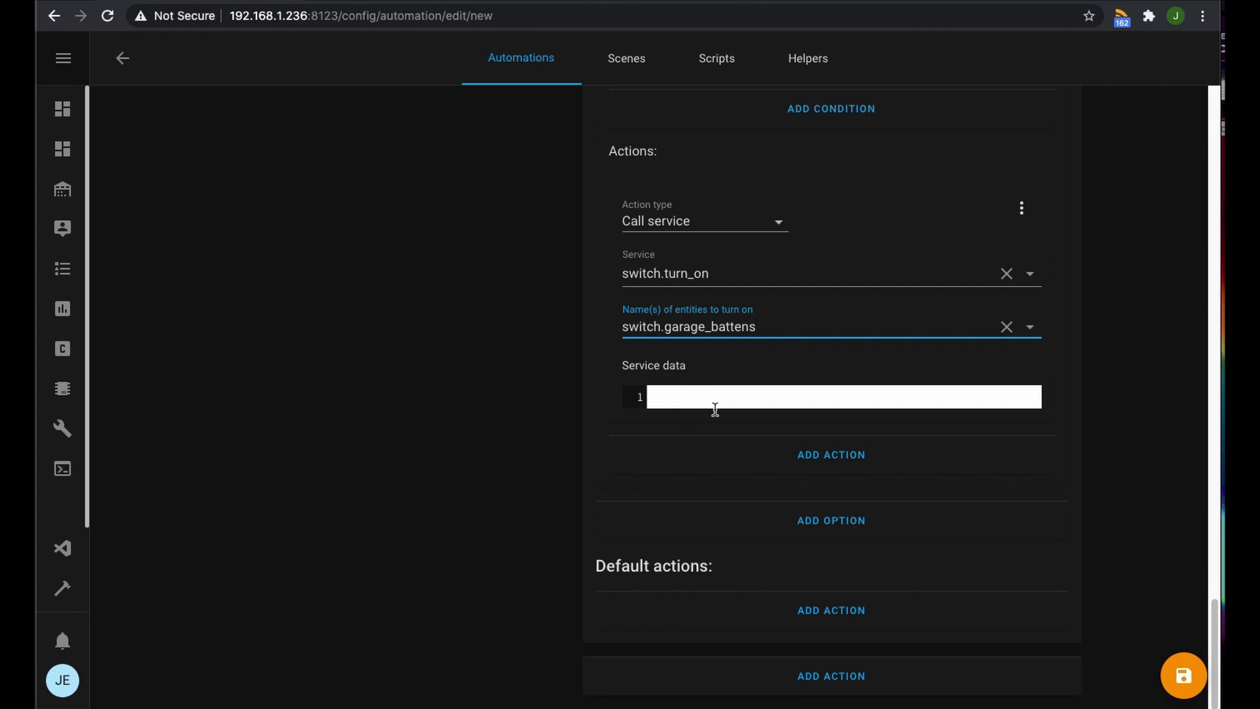
{"action": "left_click", "coordinate": [852, 530]}
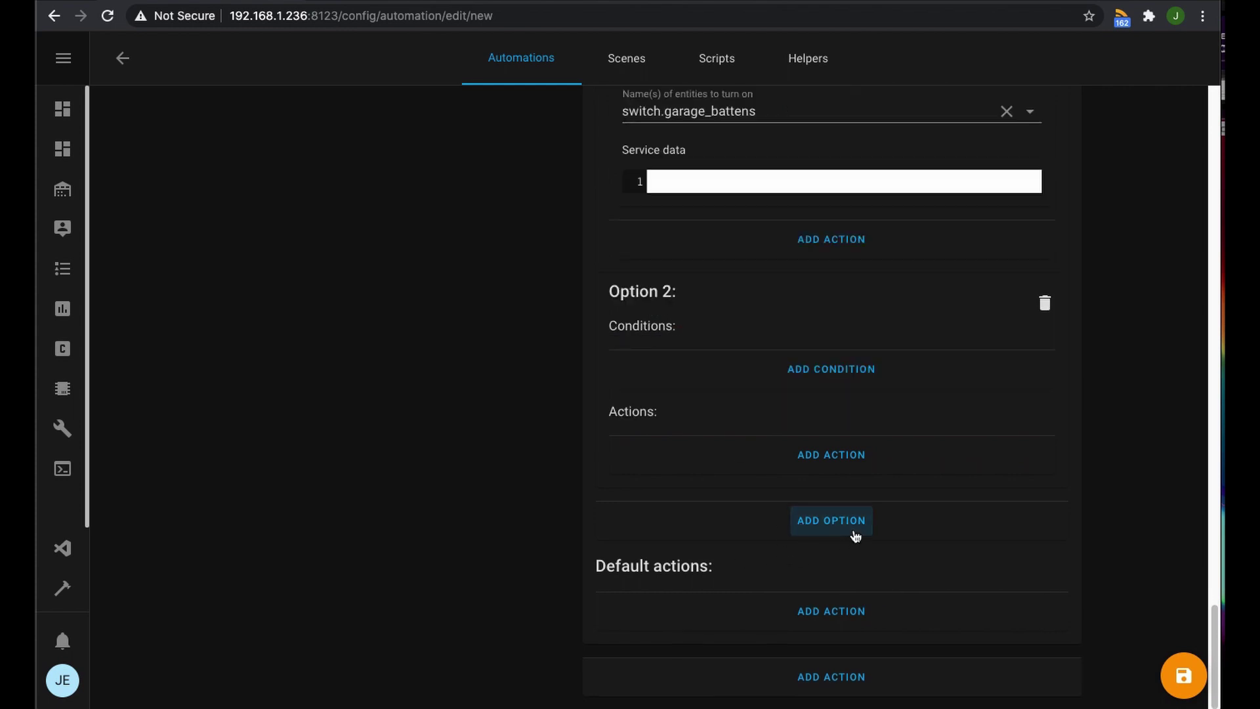
{"action": "left_click", "coordinate": [838, 383]}
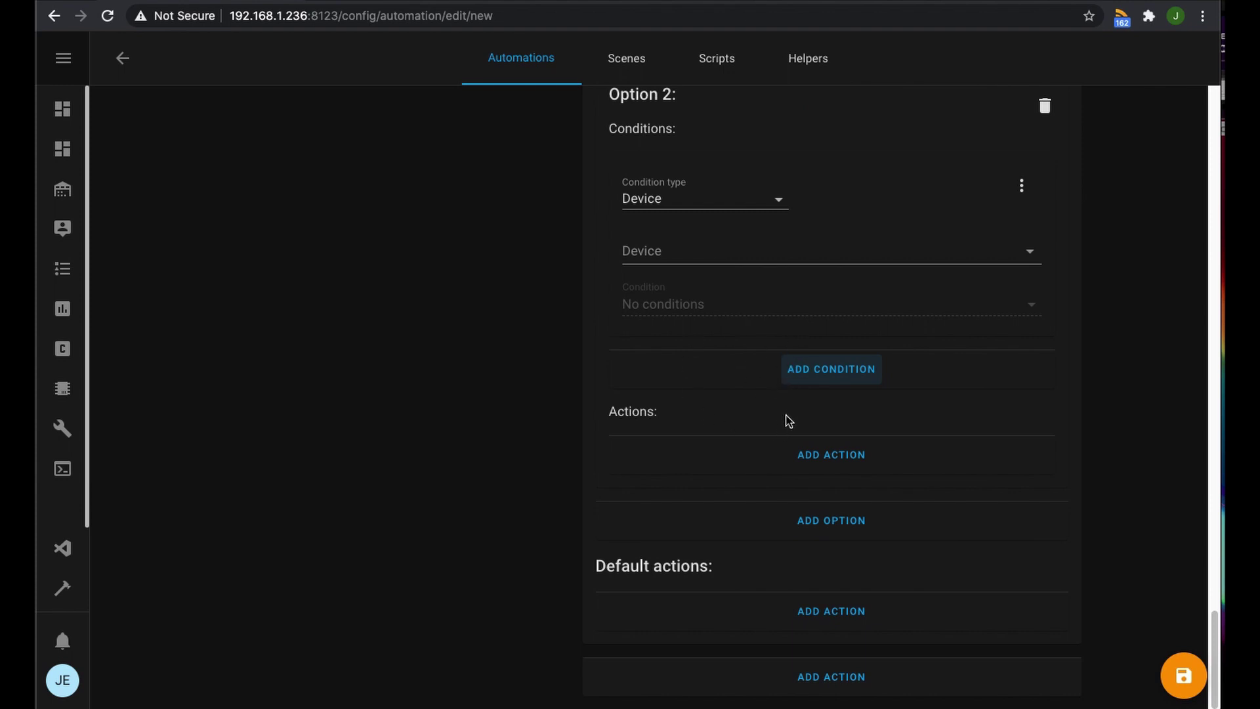
{"action": "scroll", "coordinate": [723, 358], "scroll_direction": "up", "scroll_amount": 2}
{"action": "left_click", "coordinate": [698, 368]}
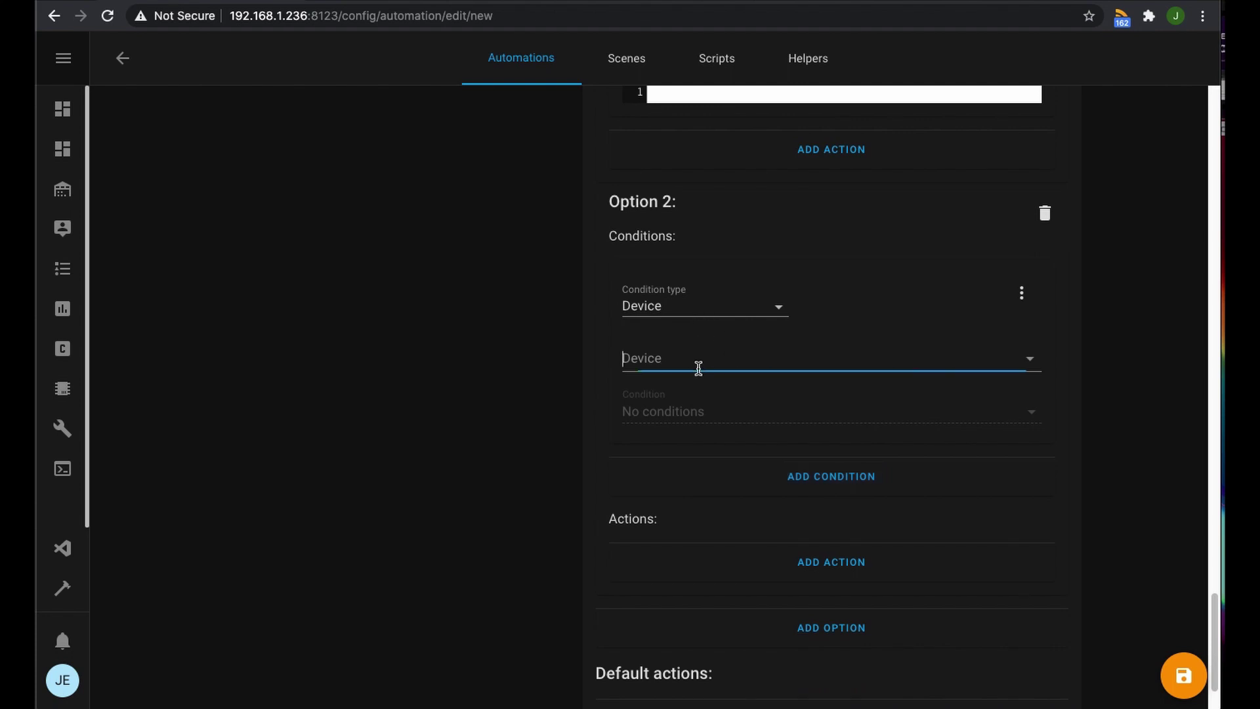
{"action": "type", "text": "s"}
{"action": "left_click", "coordinate": [689, 306]}
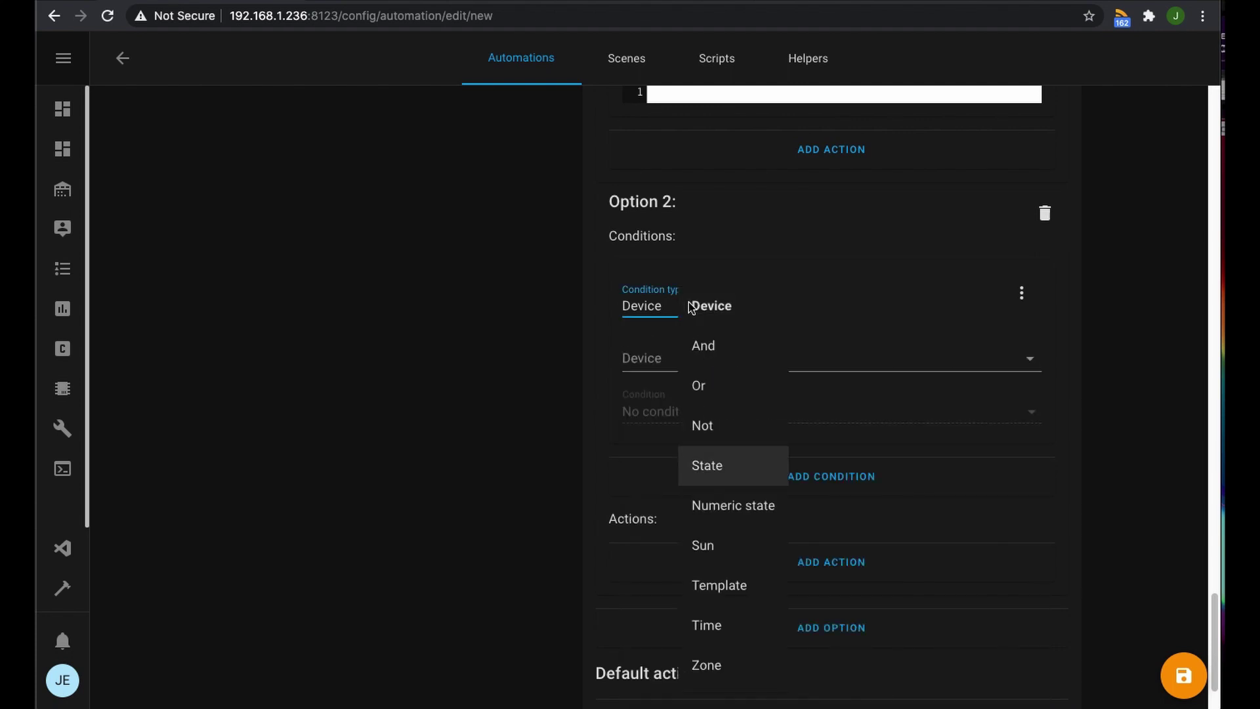
{"action": "left_click", "coordinate": [709, 464]}
Set Option 2's State condition to binary_sensor.garage_closed being on
{"action": "left_click", "coordinate": [657, 357]}
{"action": "type", "text": "garage_close"}
{"action": "left_click", "coordinate": [748, 420]}
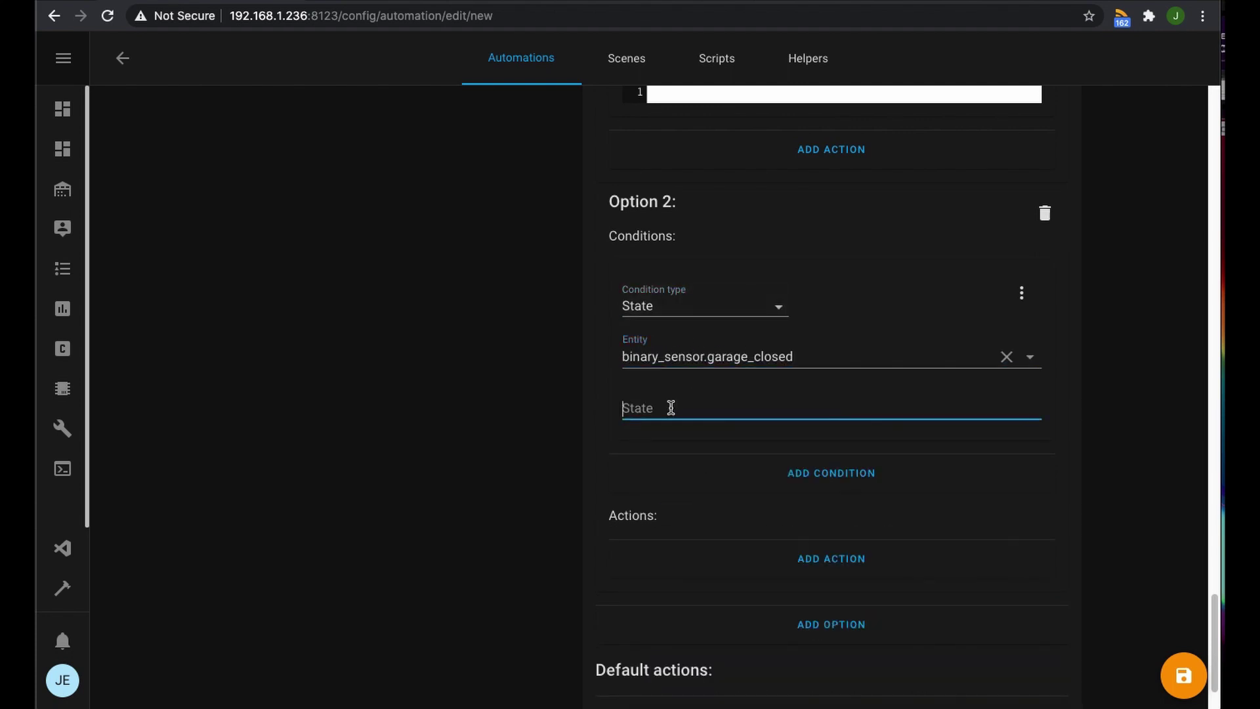
{"action": "left_click", "coordinate": [670, 407]}
{"action": "type", "text": "on"}
Add a Call service action to Option 2 that uses the switch.turn_on service
{"action": "left_click", "coordinate": [806, 557]}
{"action": "left_click", "coordinate": [671, 389]}
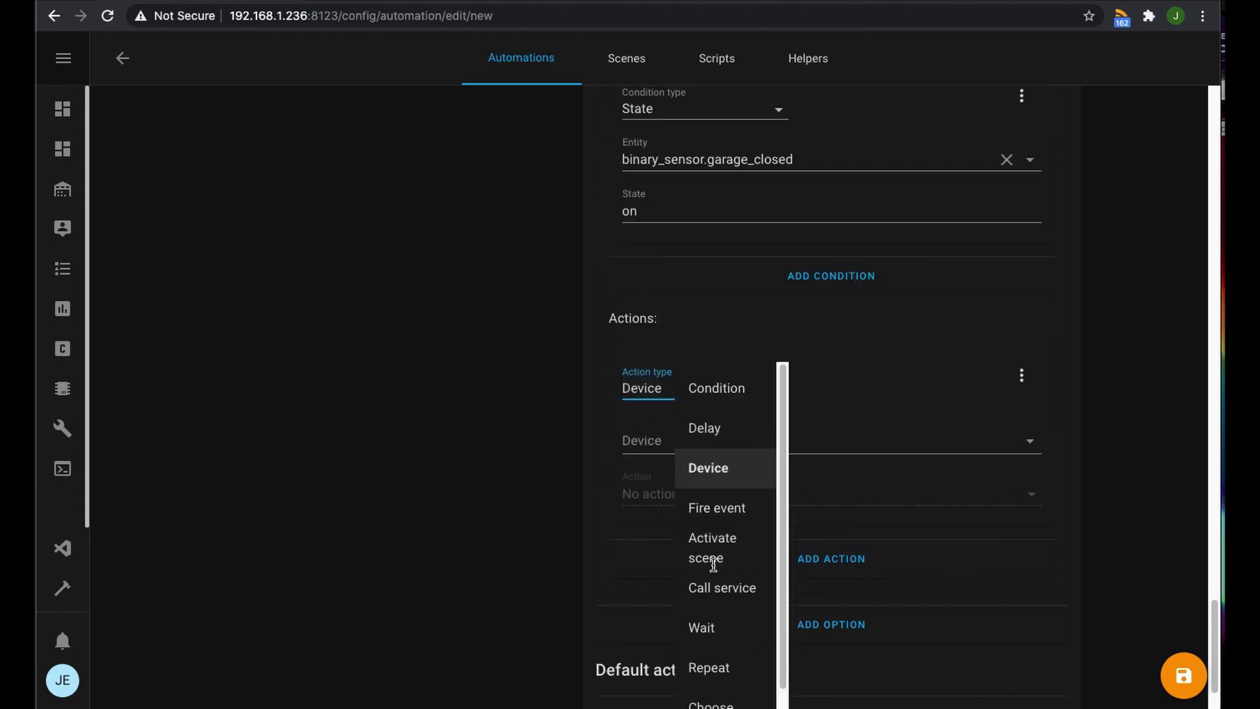
{"action": "left_click", "coordinate": [721, 588]}
{"action": "left_click", "coordinate": [673, 444]}
{"action": "type", "text": "switch"}
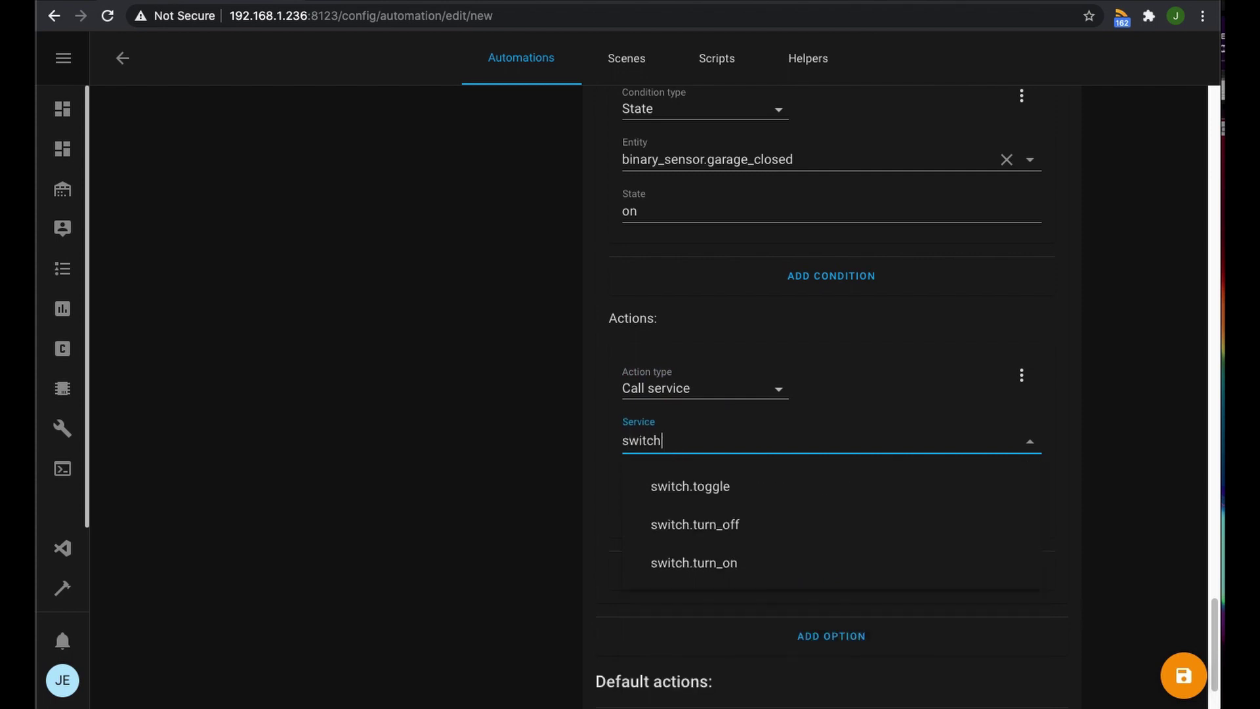
{"action": "left_click", "coordinate": [689, 563]}
Set switch.garage_battens as the entity that Option 2's service call turns on
{"action": "left_click", "coordinate": [689, 414]}
{"action": "type", "text": "garag"}
{"action": "left_click", "coordinate": [773, 323]}
{"action": "scroll", "coordinate": [805, 621], "scroll_direction": "down", "scroll_amount": 2}
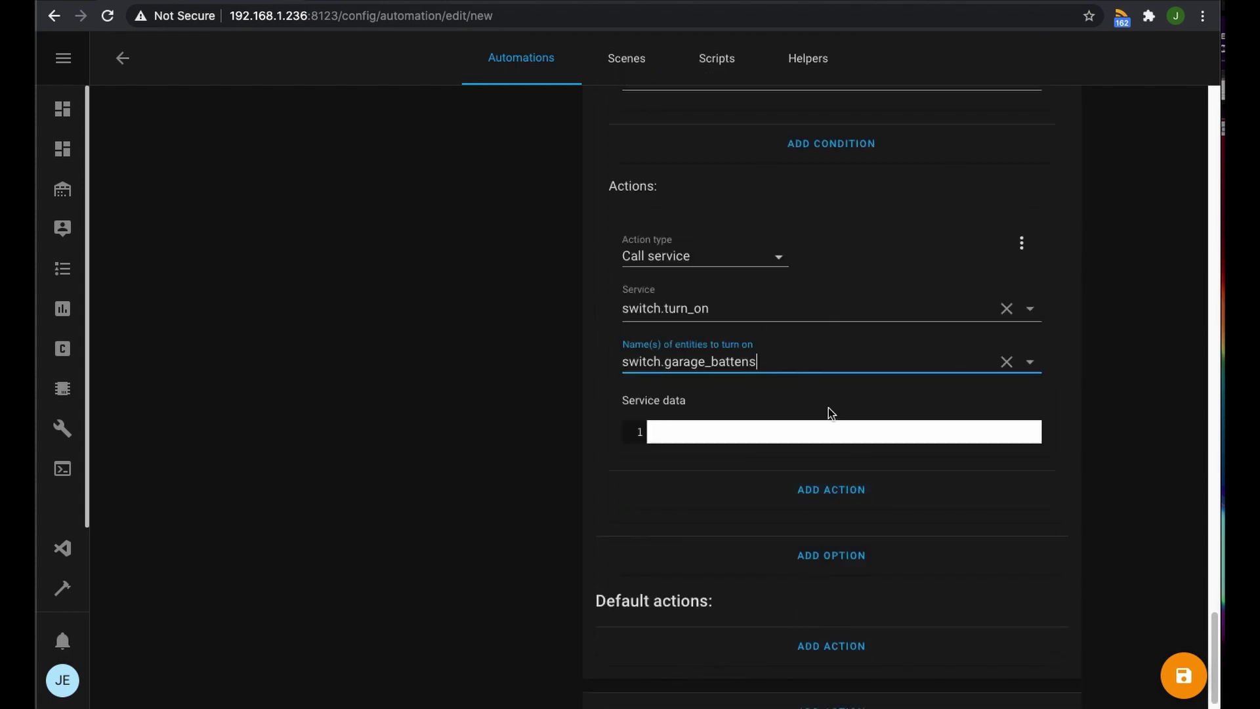
Add a default action to the Choose action and change its type to Call service
{"action": "scroll", "coordinate": [827, 427], "scroll_direction": "up", "scroll_amount": 5}
{"action": "scroll", "coordinate": [827, 437], "scroll_direction": "down", "scroll_amount": 5}
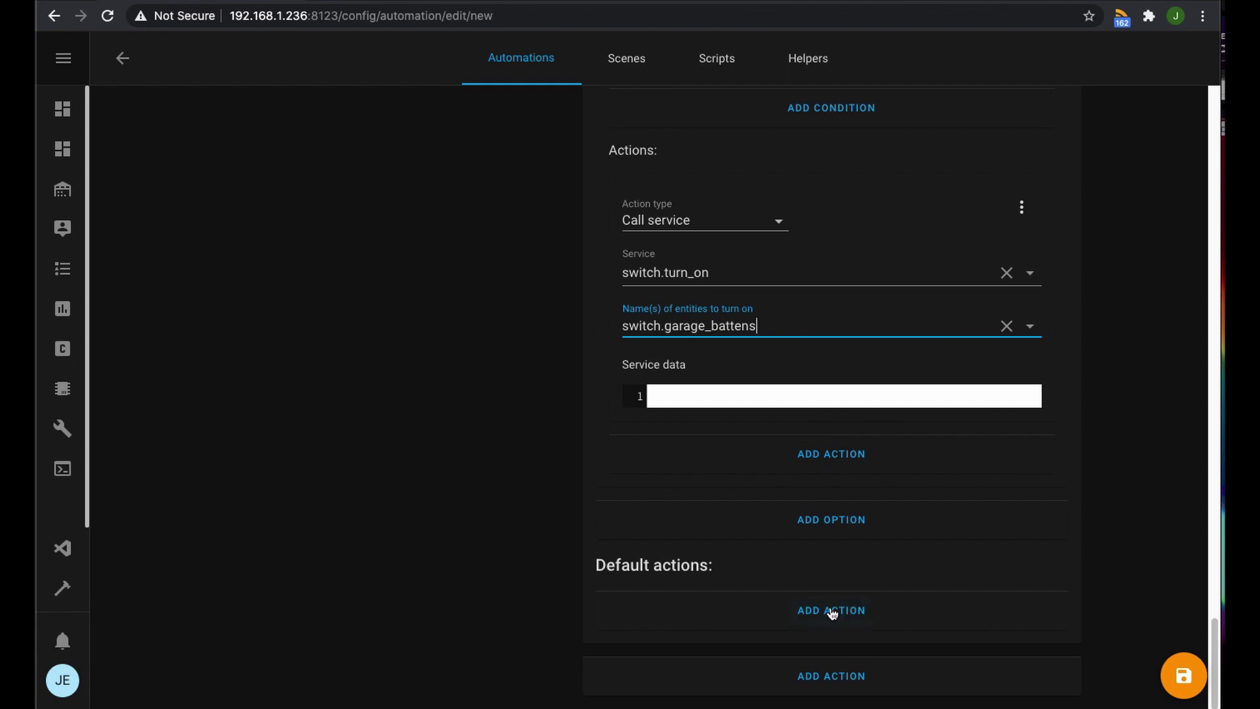
{"action": "left_click", "coordinate": [809, 616]}
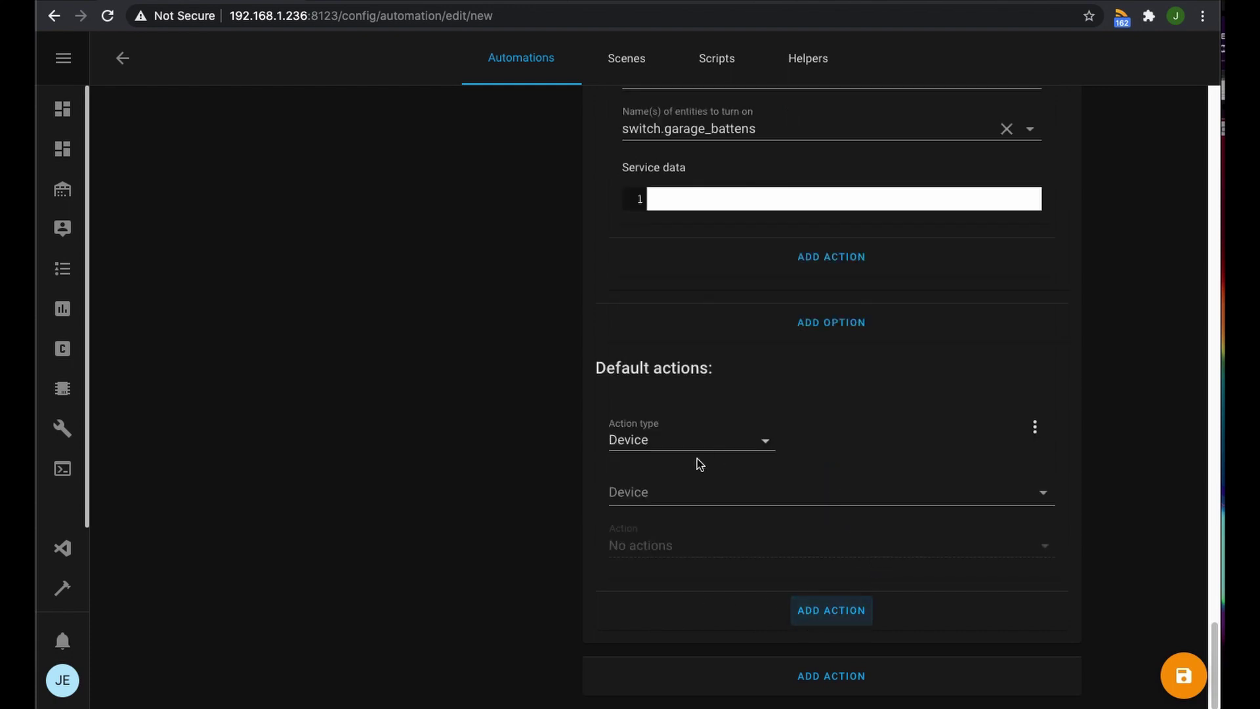
{"action": "scroll", "coordinate": [782, 397], "scroll_direction": "up", "scroll_amount": 5}
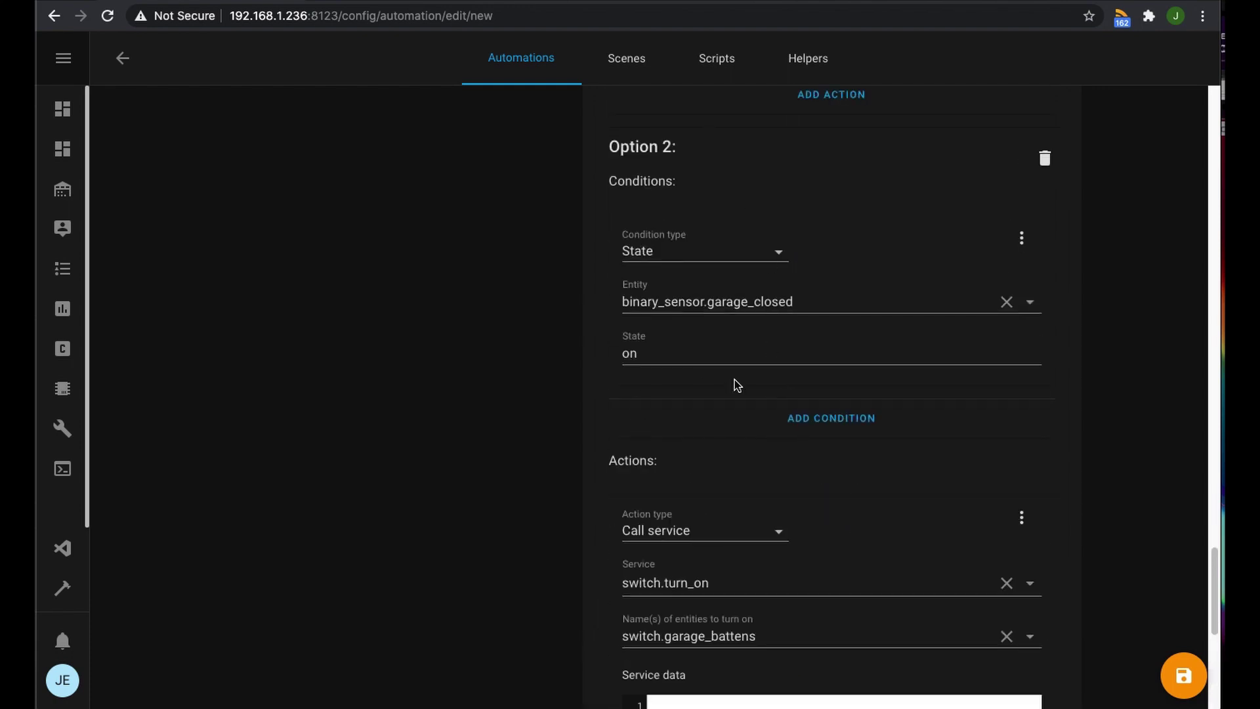
{"action": "scroll", "coordinate": [737, 383], "scroll_direction": "down", "scroll_amount": 5}
{"action": "scroll", "coordinate": [733, 483], "scroll_direction": "down", "scroll_amount": 2}
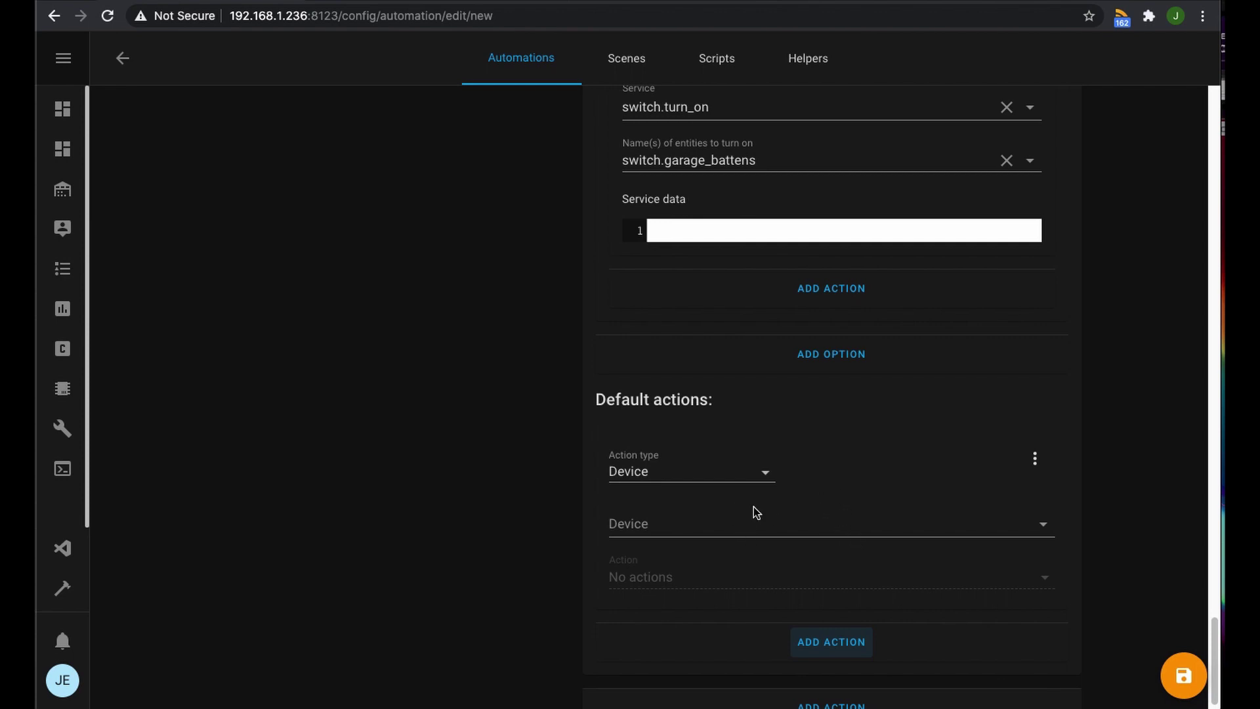
{"action": "left_click", "coordinate": [691, 472]}
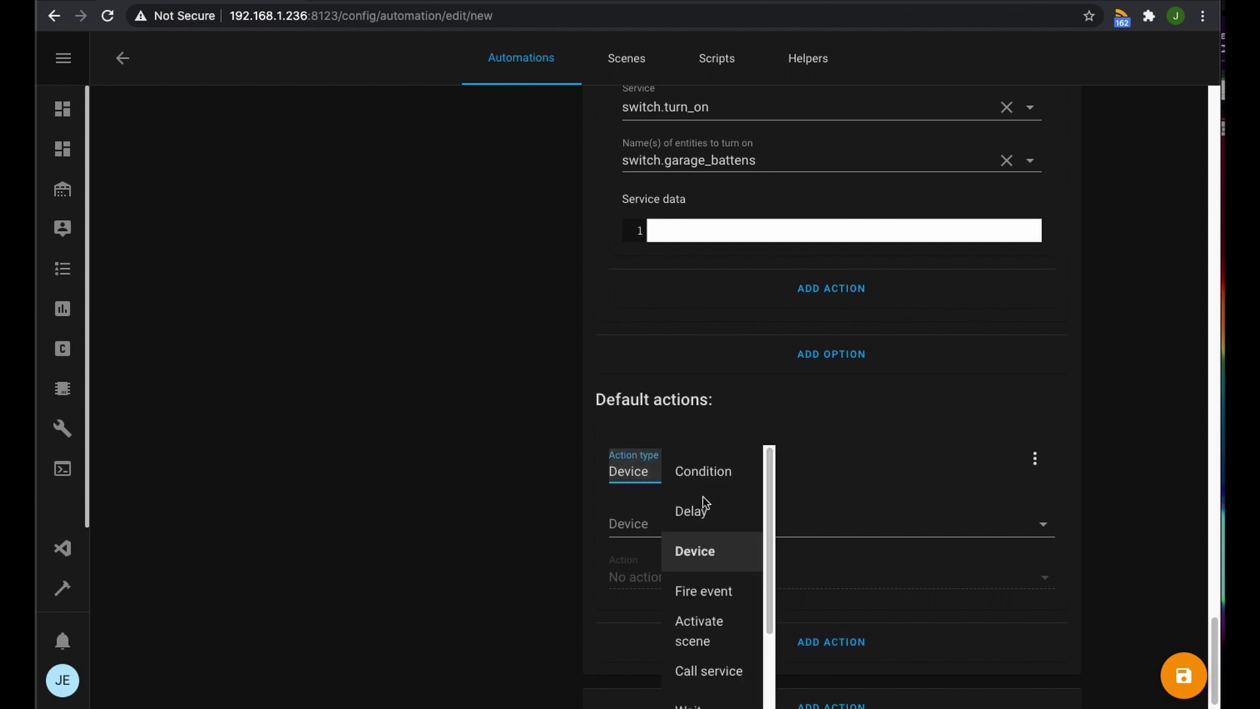
{"action": "left_click", "coordinate": [709, 650]}
Set the default action to call switch.turn_on for the entity switch.garage_battens
{"action": "left_click", "coordinate": [648, 529]}
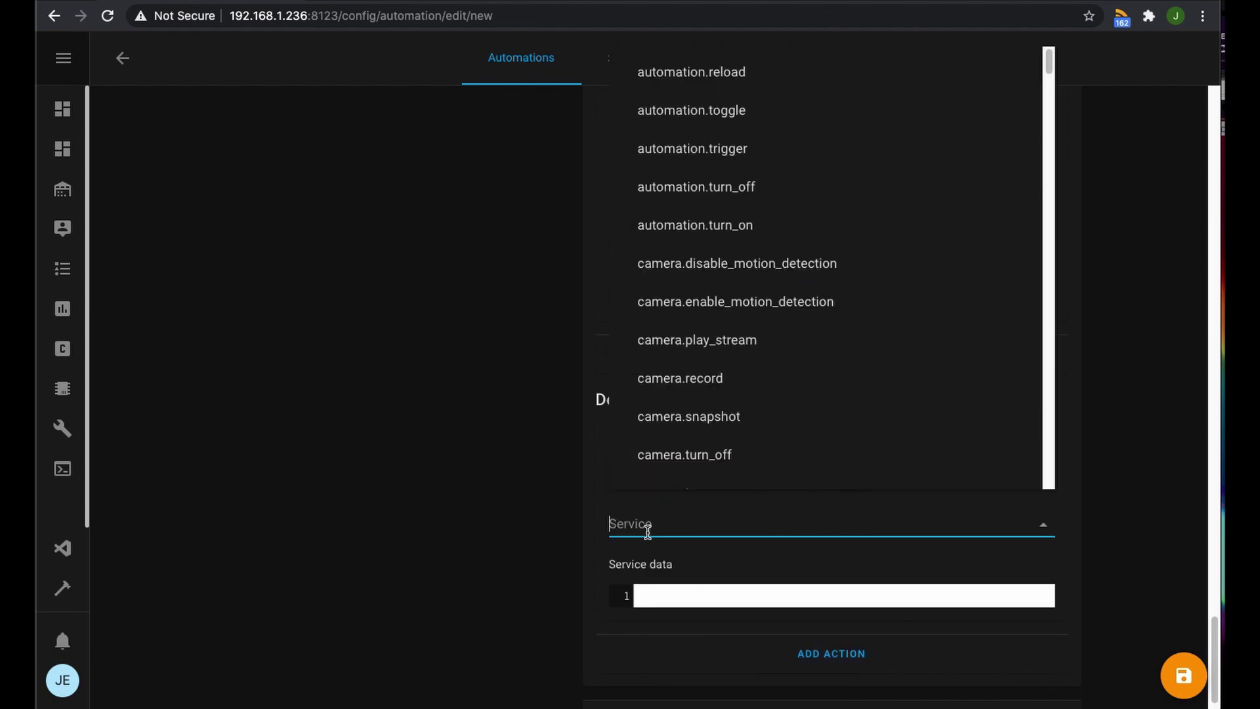
{"action": "type", "text": "switch.turn_on"}
{"action": "left_click", "coordinate": [657, 575]}
{"action": "type", "text": "garag"}
{"action": "left_click", "coordinate": [730, 405]}
{"action": "scroll", "coordinate": [535, 551], "scroll_direction": "down", "scroll_amount": 1}
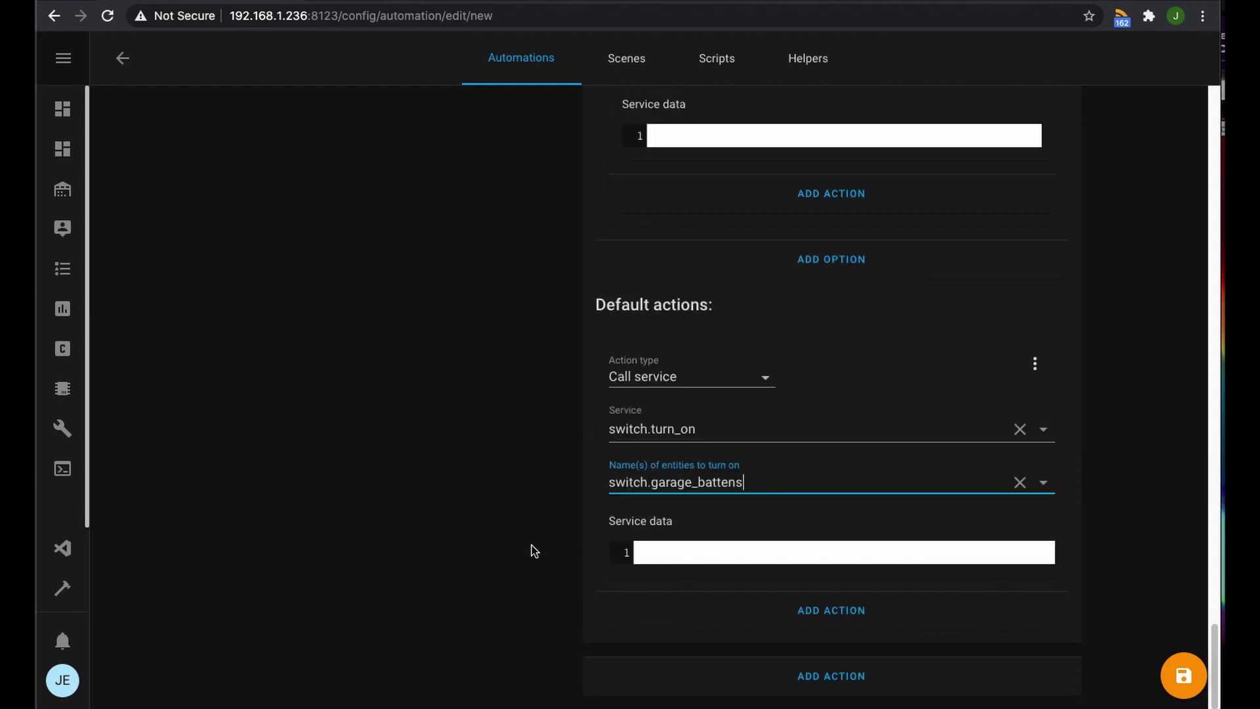
Save the new automation
{"action": "left_click", "coordinate": [1185, 683]}
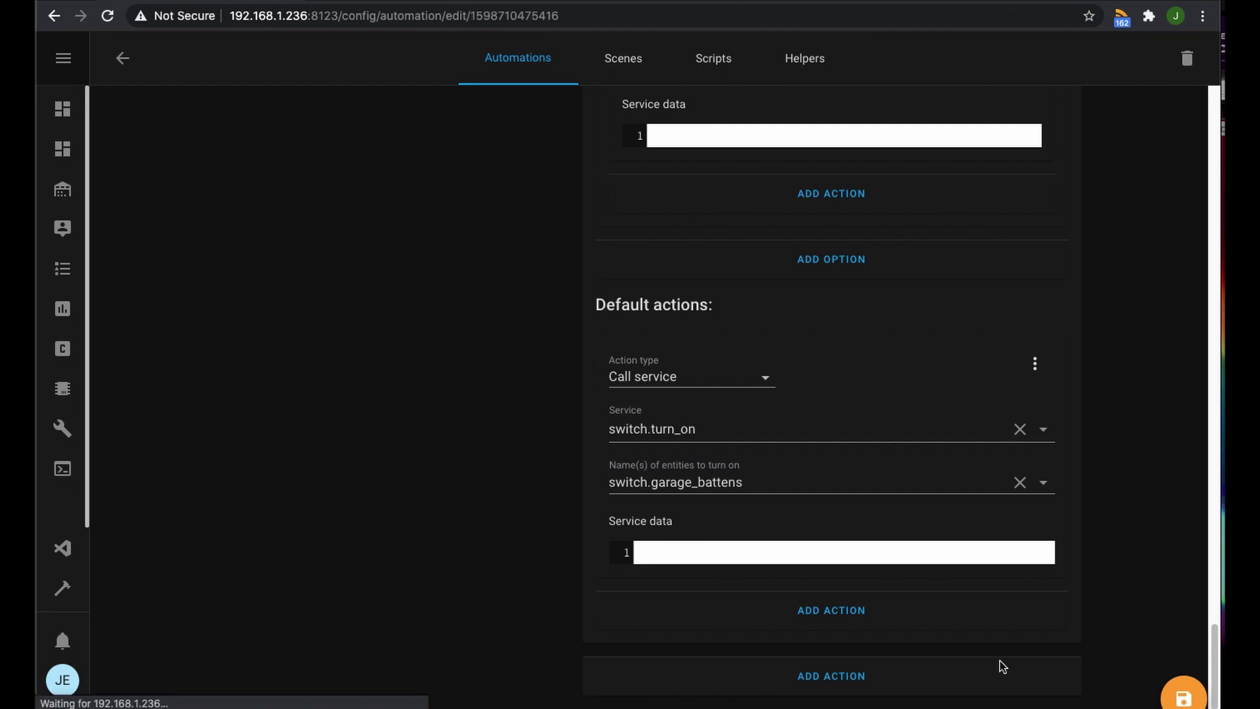
{"action": "scroll", "coordinate": [607, 571], "scroll_direction": "up", "scroll_amount": 6}
{"action": "scroll", "coordinate": [605, 569], "scroll_direction": "down", "scroll_amount": 8}
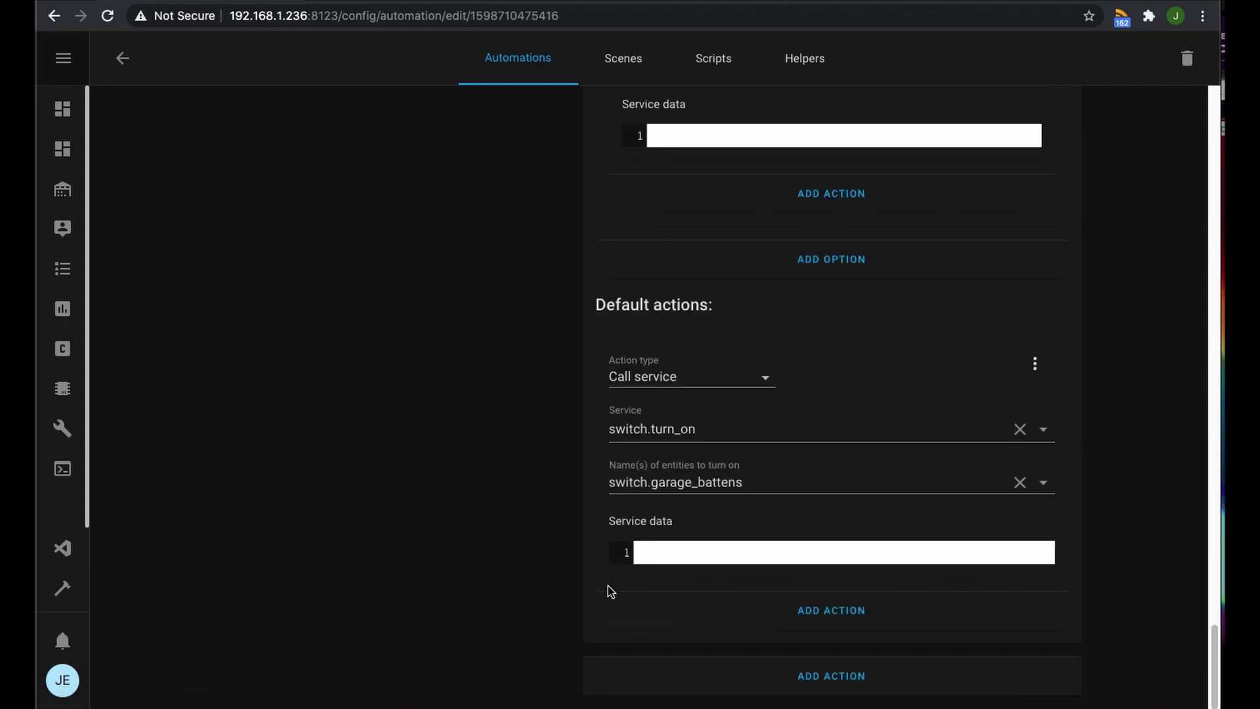
{"action": "scroll", "coordinate": [614, 579], "scroll_direction": "up", "scroll_amount": 15}
{"action": "scroll", "coordinate": [622, 582], "scroll_direction": "up", "scroll_amount": 20}
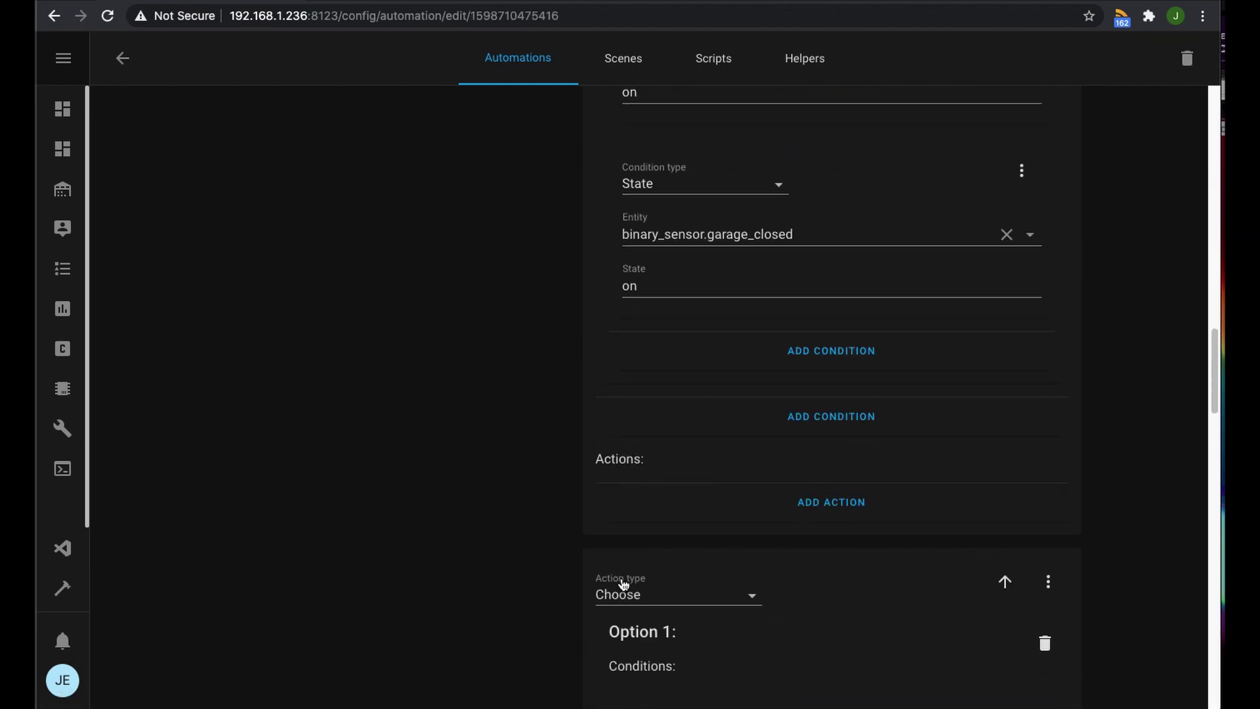
Add a Delay action of 00:00:01 inside the Repeat action, below its until conditions
{"action": "scroll", "coordinate": [623, 479], "scroll_direction": "down", "scroll_amount": 2}
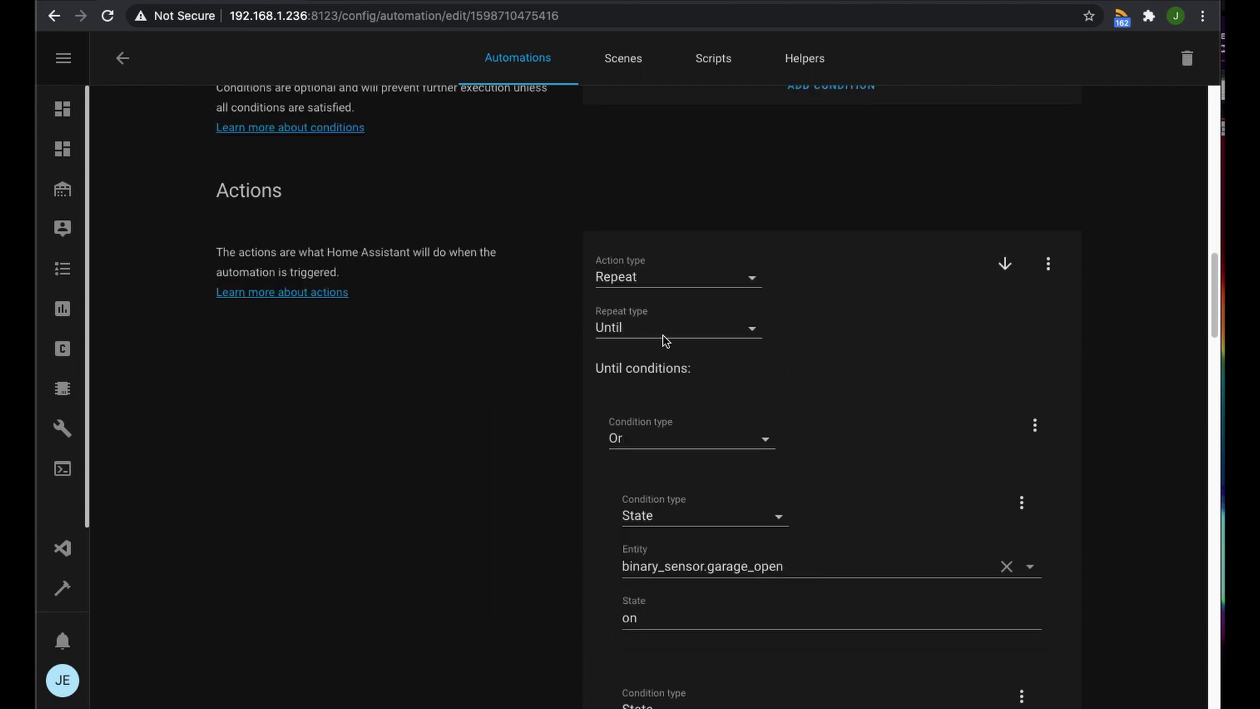
{"action": "scroll", "coordinate": [664, 338], "scroll_direction": "down", "scroll_amount": 8}
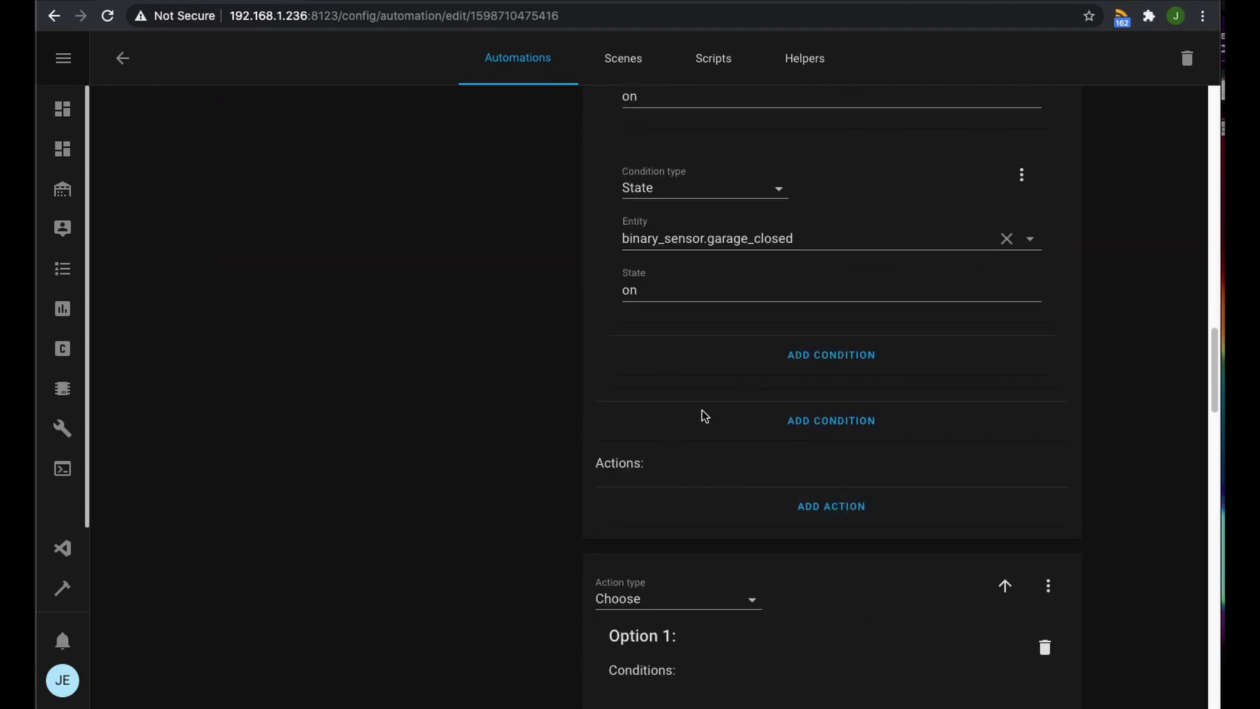
{"action": "left_click", "coordinate": [826, 513]}
{"action": "left_click", "coordinate": [679, 337]}
{"action": "left_click", "coordinate": [687, 374]}
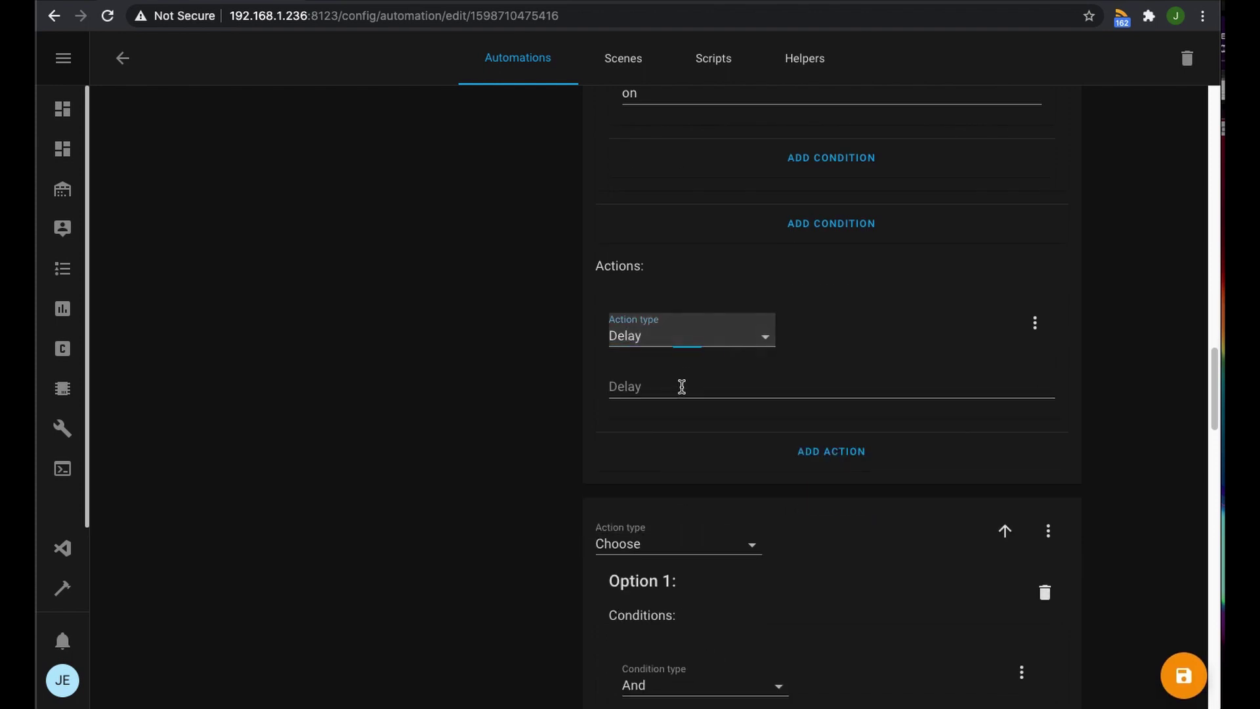
{"action": "left_click", "coordinate": [674, 392]}
{"action": "type", "text": "00:00:01"}
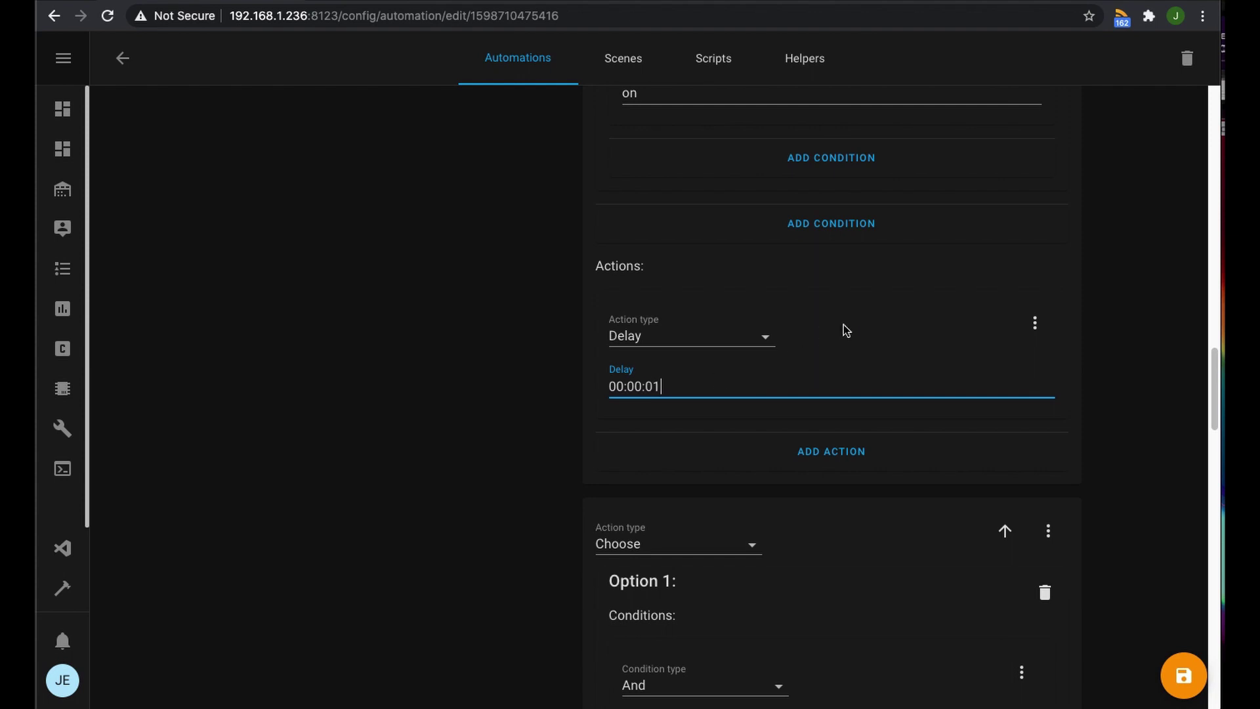
{"action": "left_click", "coordinate": [847, 331]}
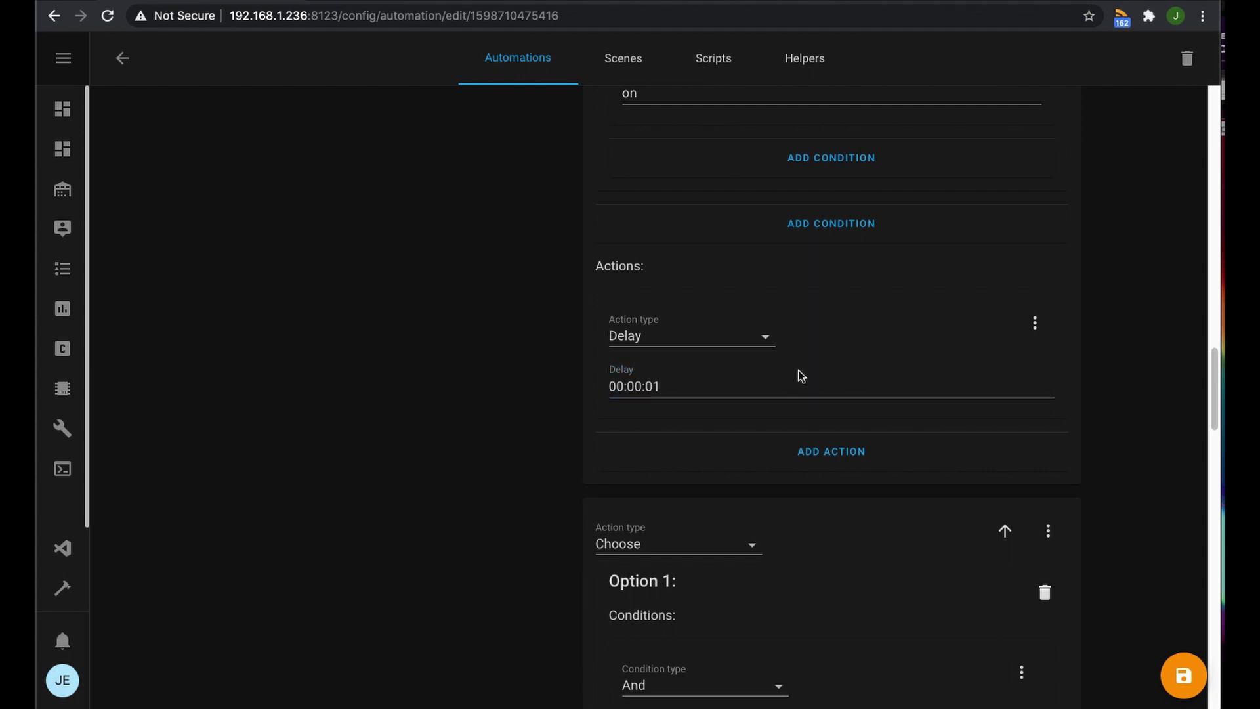
Review the Repeat action's until conditions for binary_sensor.garage_open and binary_sensor.garage_closed together with its delay action
{"action": "scroll", "coordinate": [802, 371], "scroll_direction": "up", "scroll_amount": 4}
{"action": "scroll", "coordinate": [708, 423], "scroll_direction": "up", "scroll_amount": 5}
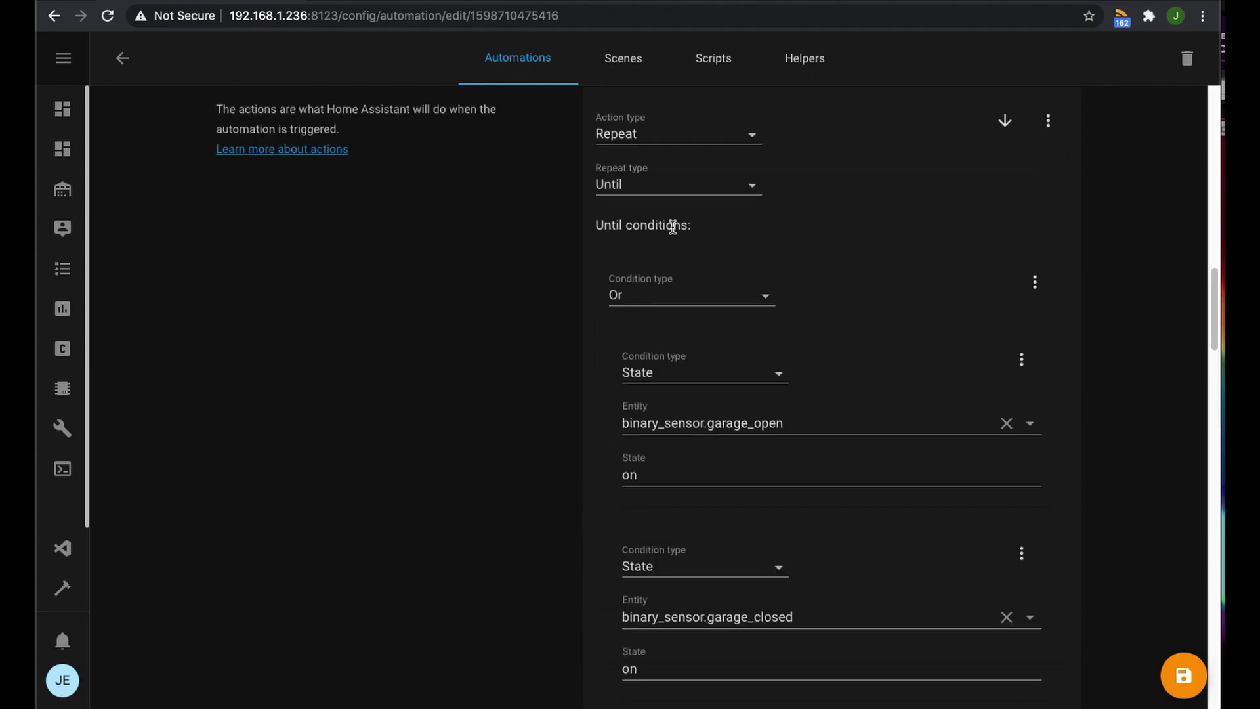
{"action": "scroll", "coordinate": [677, 413], "scroll_direction": "down", "scroll_amount": 1}
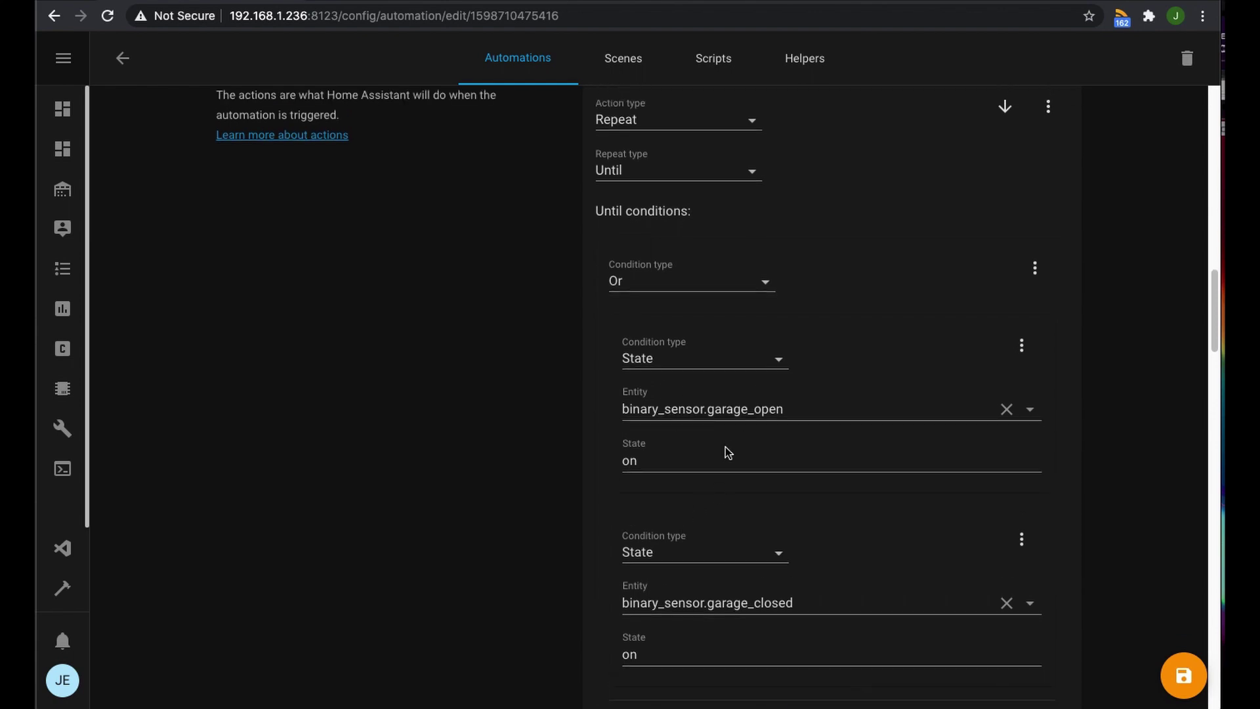
{"action": "scroll", "coordinate": [699, 495], "scroll_direction": "up", "scroll_amount": 1}
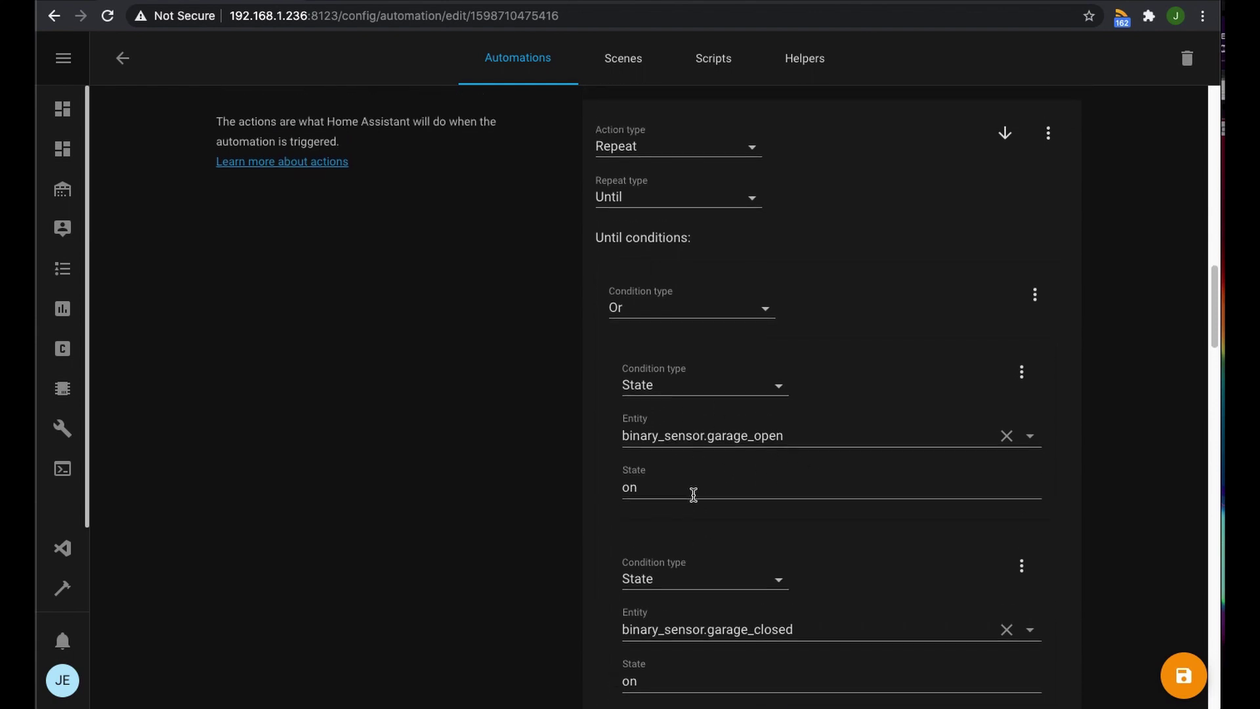
{"action": "scroll", "coordinate": [693, 493], "scroll_direction": "down", "scroll_amount": 9}
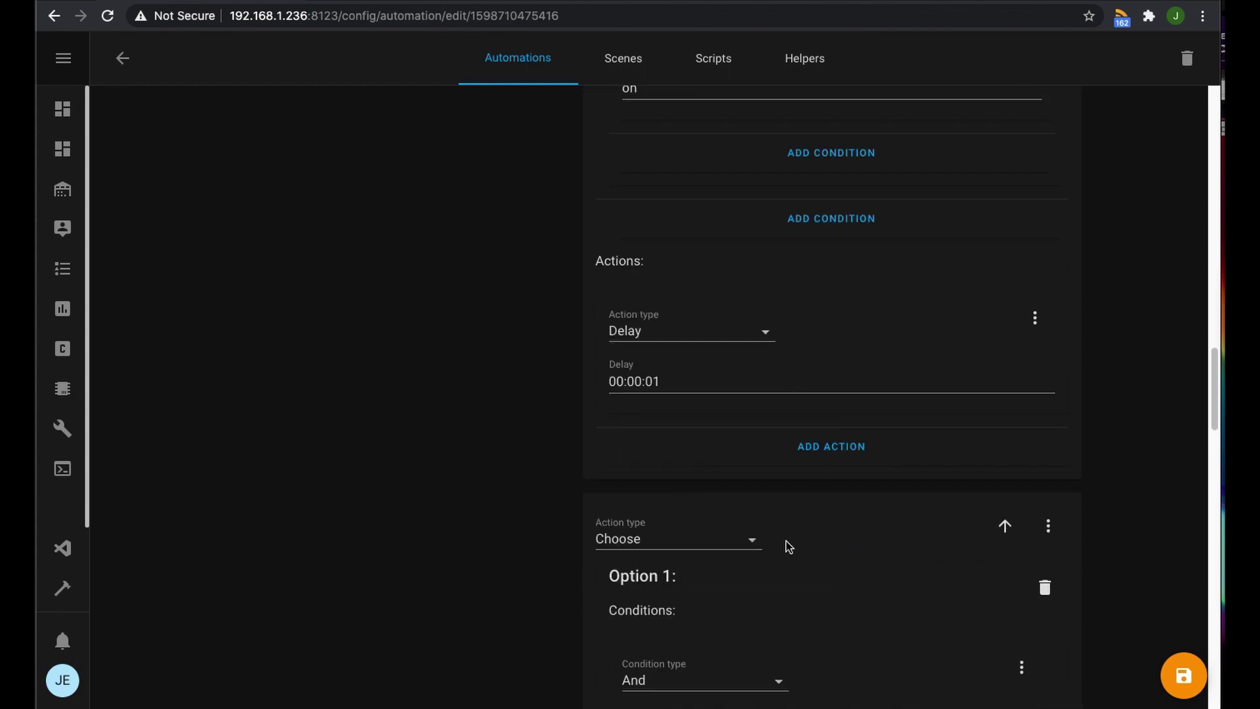
{"action": "scroll", "coordinate": [762, 551], "scroll_direction": "up", "scroll_amount": 4}
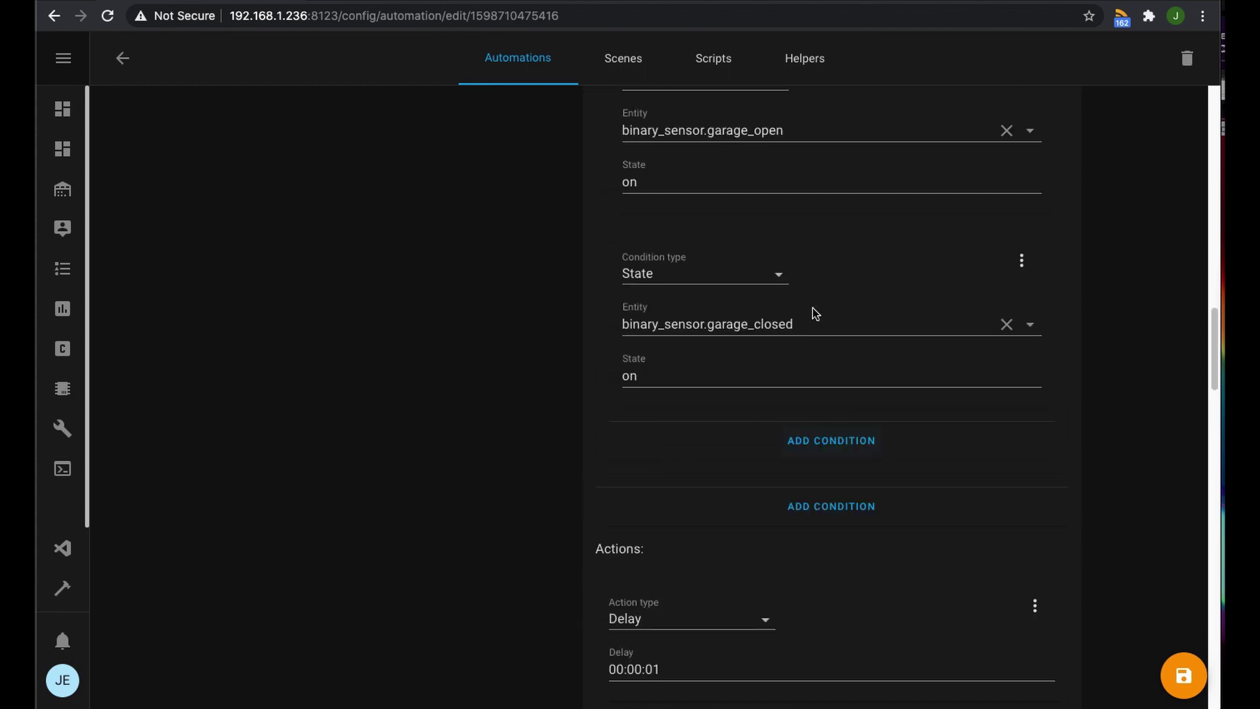
{"action": "scroll", "coordinate": [814, 313], "scroll_direction": "up", "scroll_amount": 5}
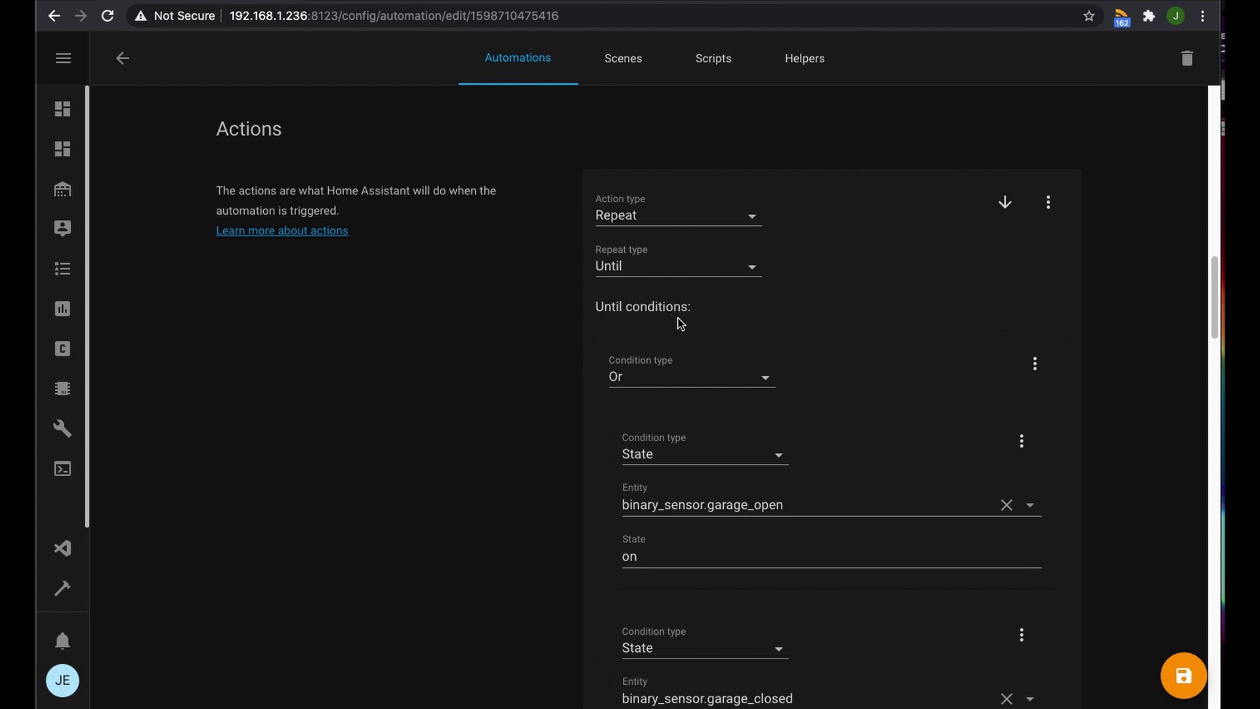
{"action": "scroll", "coordinate": [715, 322], "scroll_direction": "down", "scroll_amount": 1}
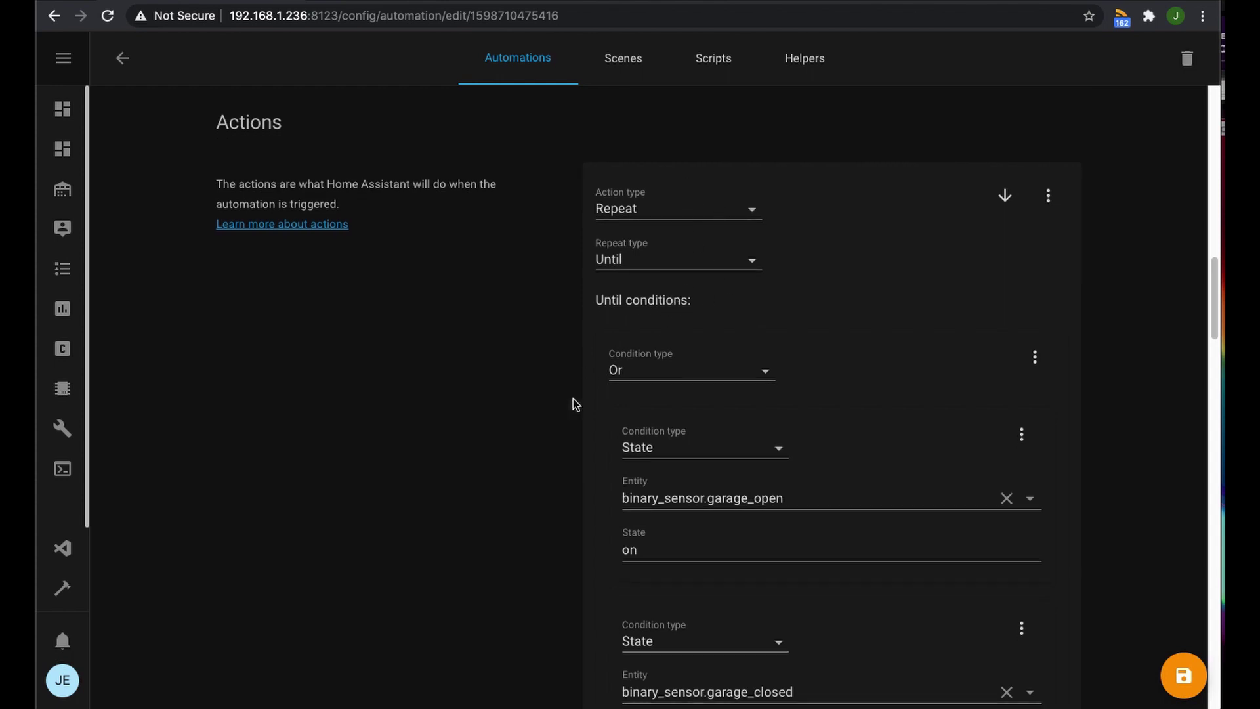
{"action": "scroll", "coordinate": [655, 540], "scroll_direction": "down", "scroll_amount": 1}
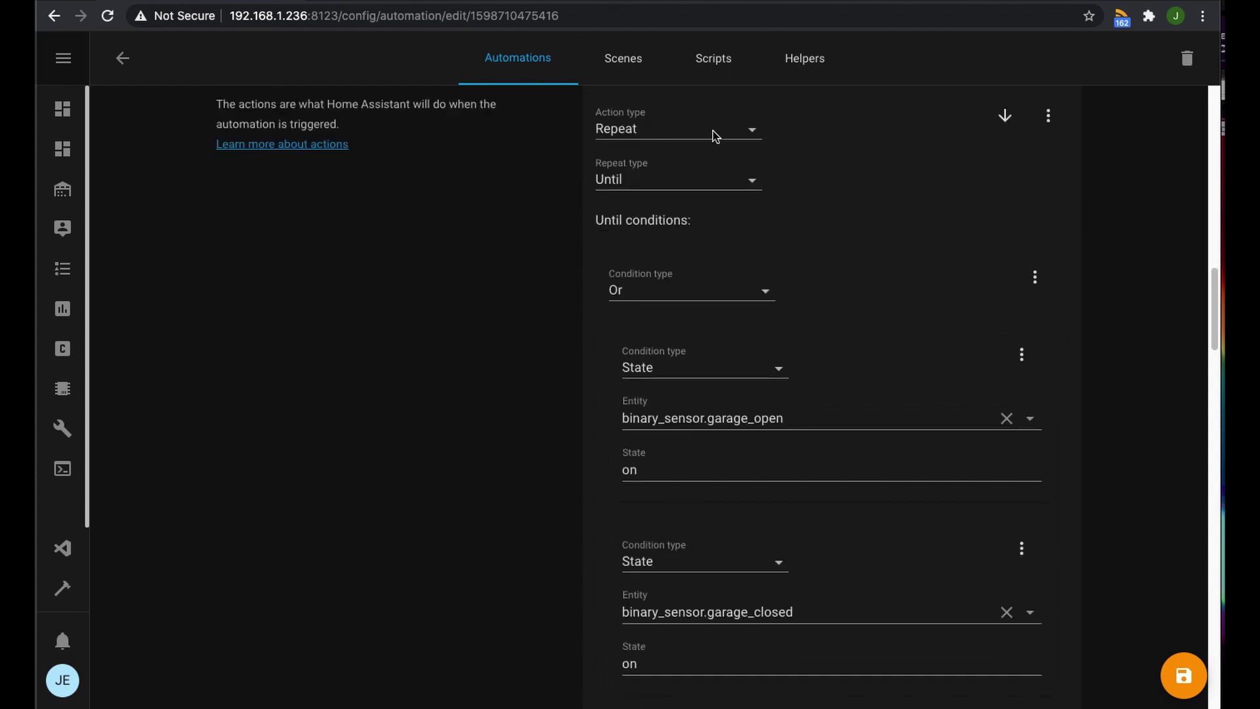
{"action": "scroll", "coordinate": [817, 496], "scroll_direction": "down", "scroll_amount": 7}
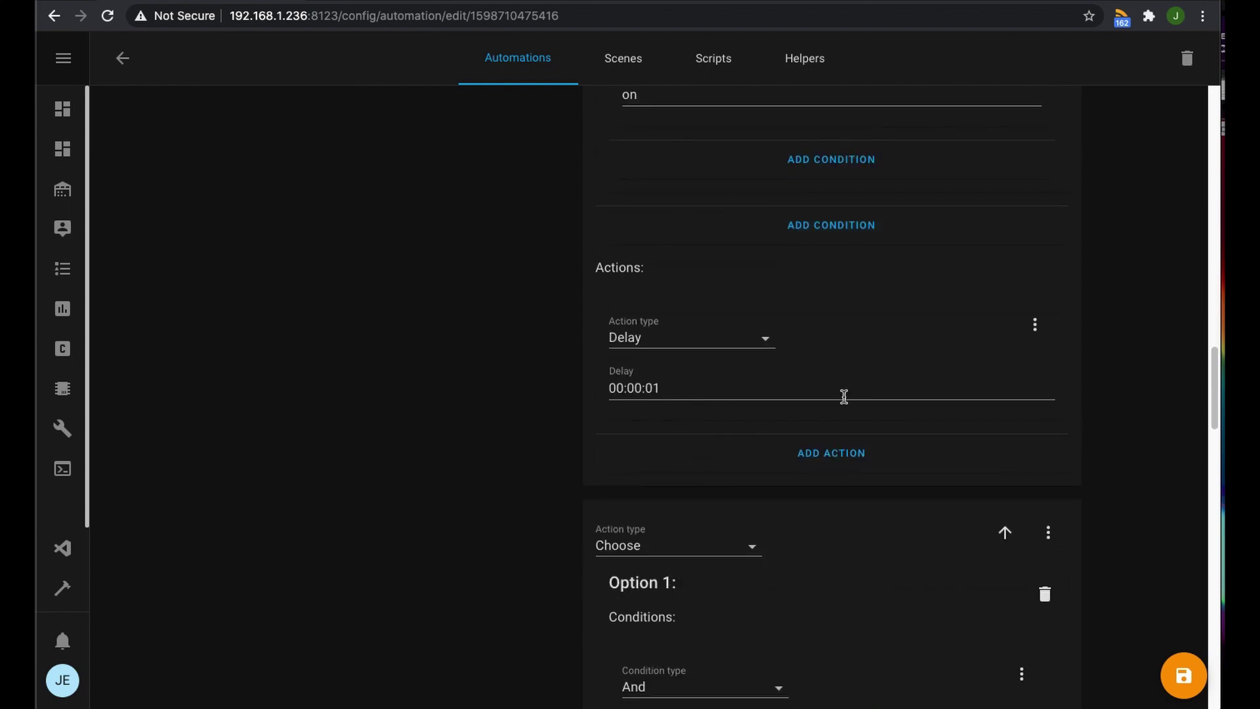
Save the automation with the delay added to its Repeat action
{"action": "scroll", "coordinate": [791, 425], "scroll_direction": "down", "scroll_amount": 7}
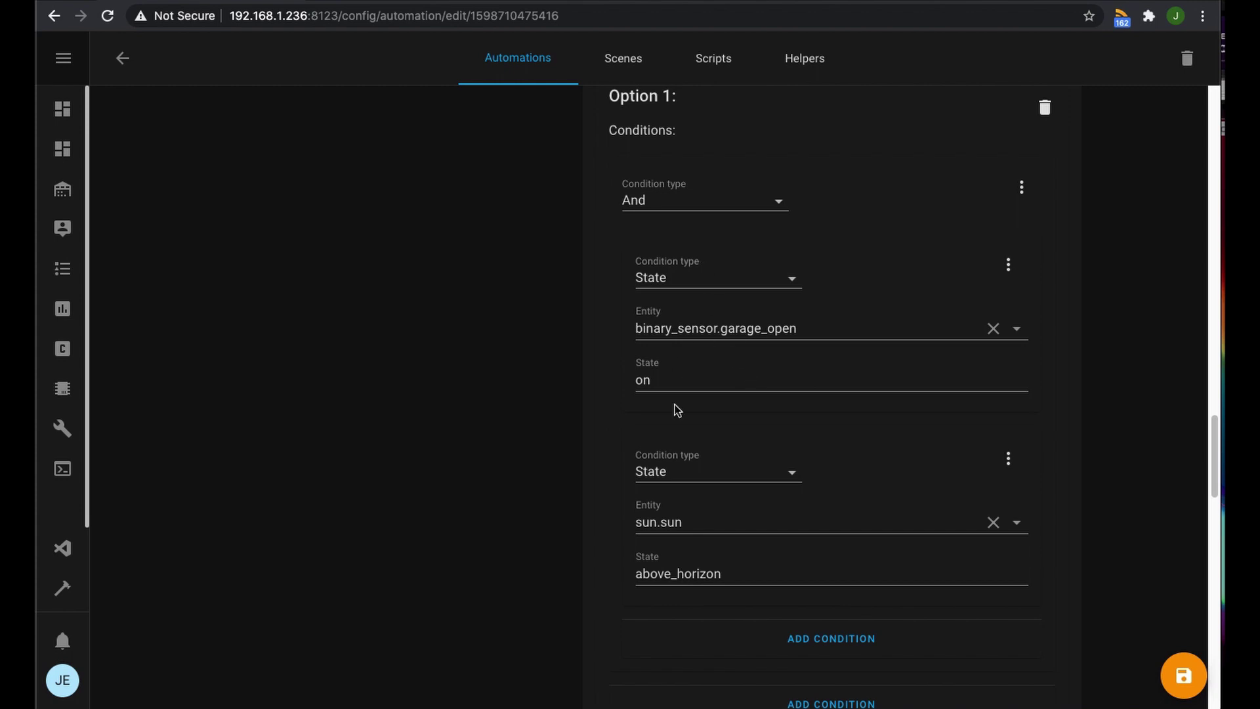
{"action": "scroll", "coordinate": [843, 538], "scroll_direction": "down", "scroll_amount": 6}
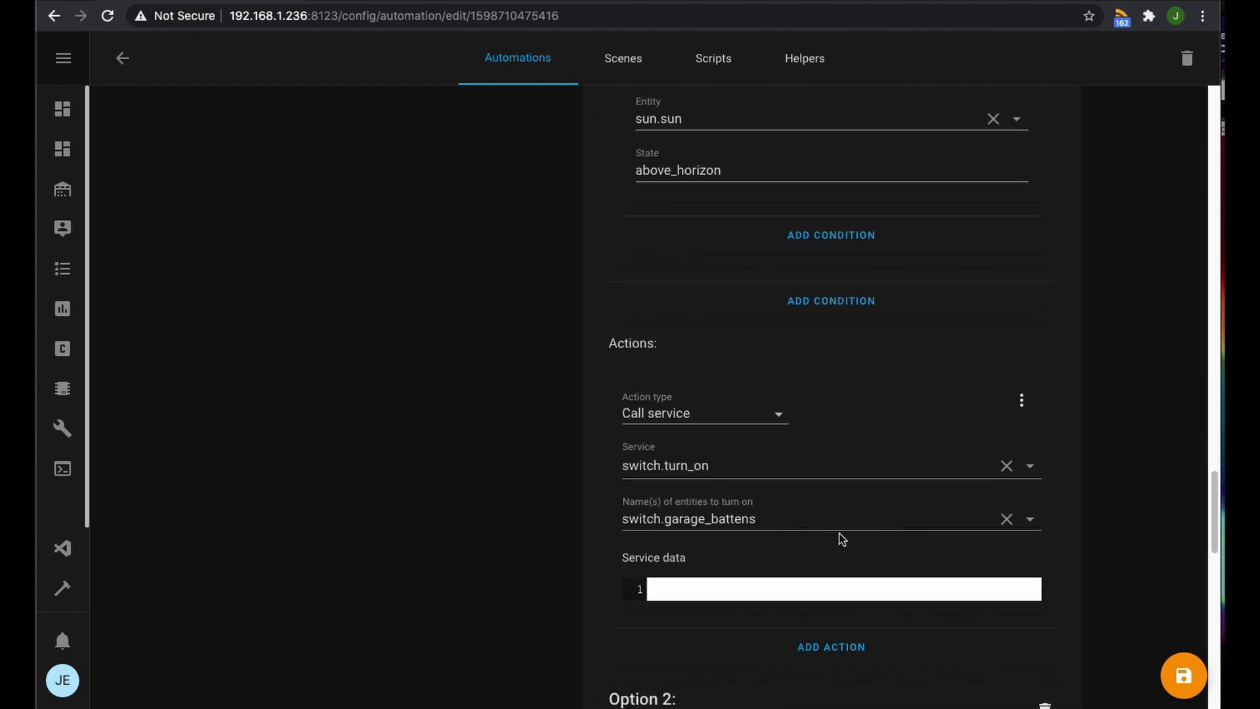
{"action": "scroll", "coordinate": [841, 538], "scroll_direction": "down", "scroll_amount": 4}
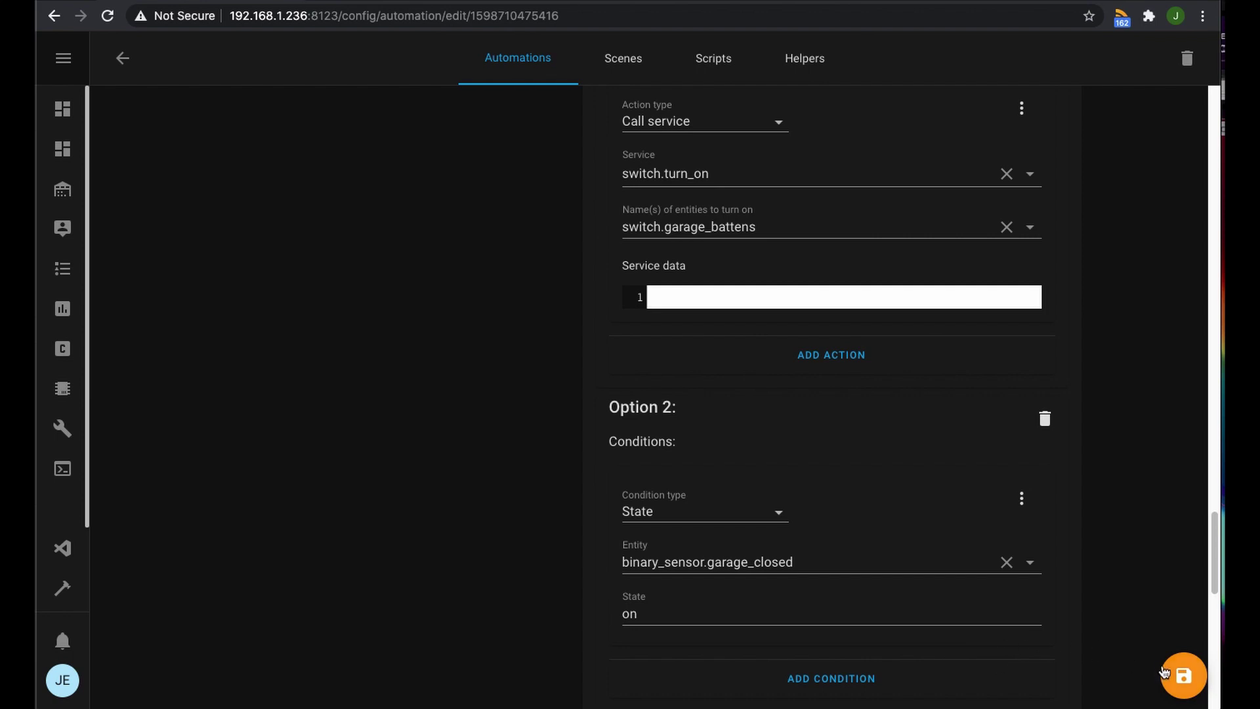
{"action": "left_click", "coordinate": [1185, 676]}
Change the service called by Option 1 of the Choose action to switch.turn_off
{"action": "scroll", "coordinate": [712, 557], "scroll_direction": "up", "scroll_amount": 12}
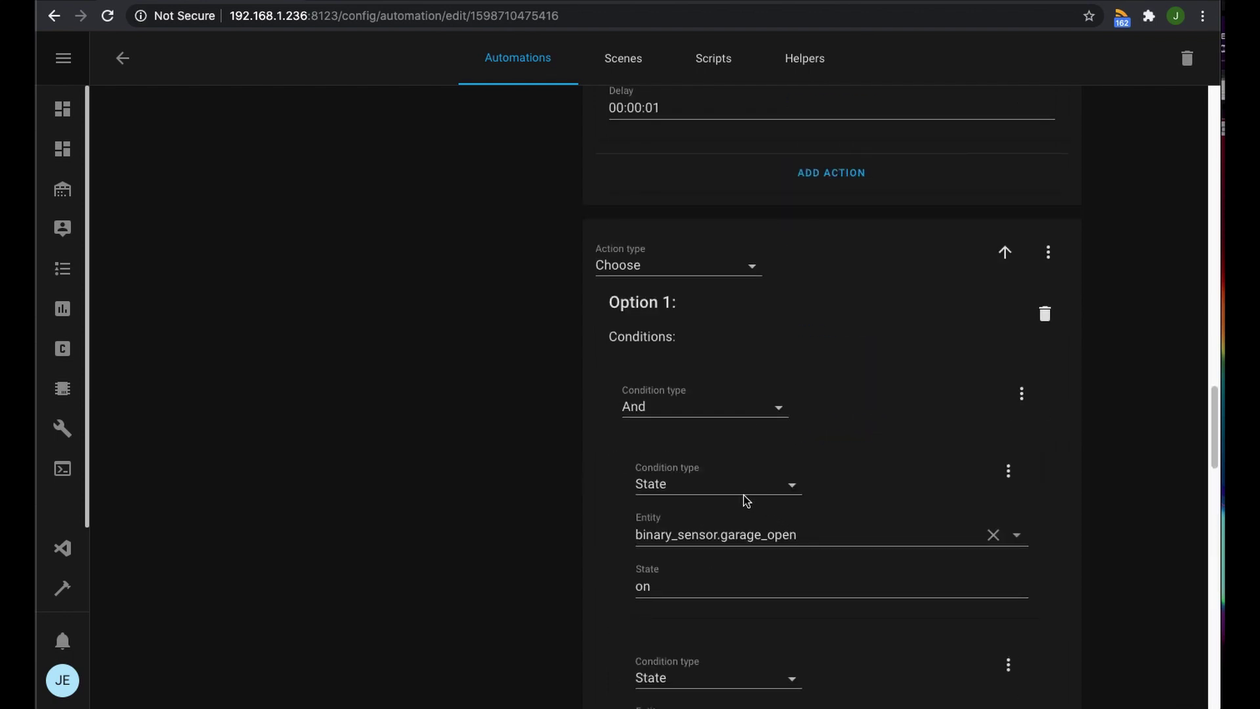
{"action": "scroll", "coordinate": [748, 505], "scroll_direction": "down", "scroll_amount": 1}
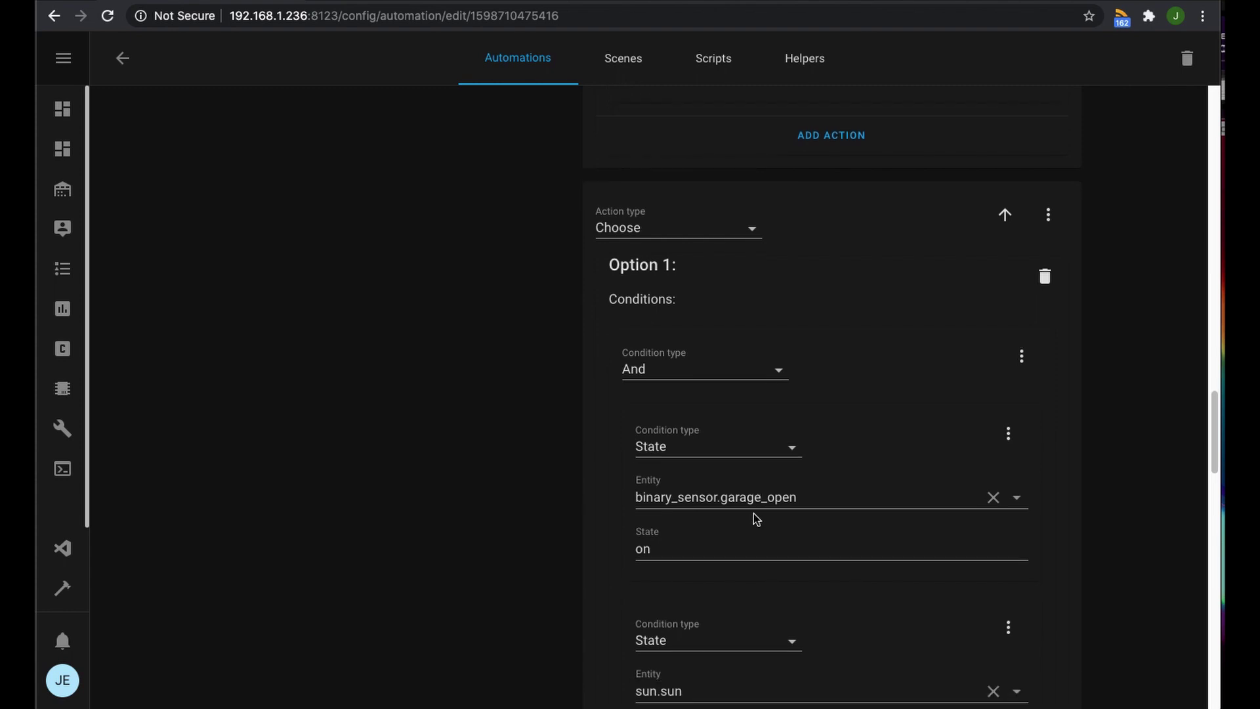
{"action": "scroll", "coordinate": [756, 519], "scroll_direction": "down", "scroll_amount": 2}
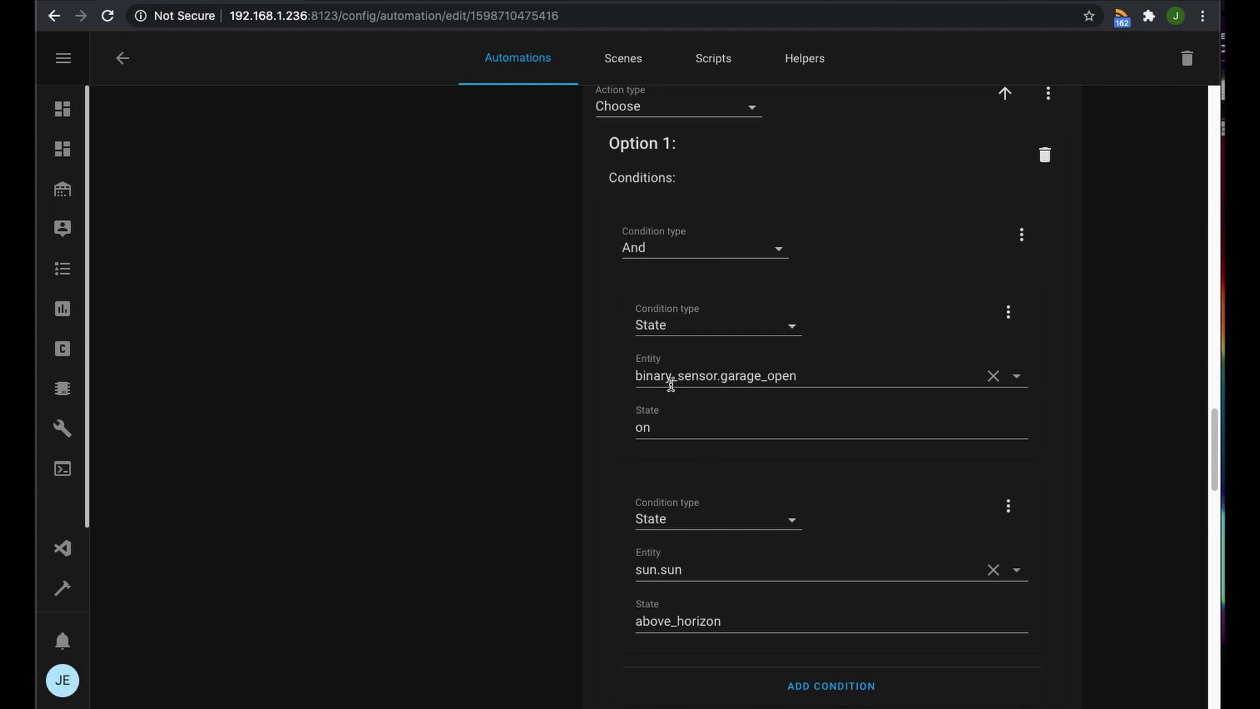
{"action": "scroll", "coordinate": [721, 589], "scroll_direction": "down", "scroll_amount": 2}
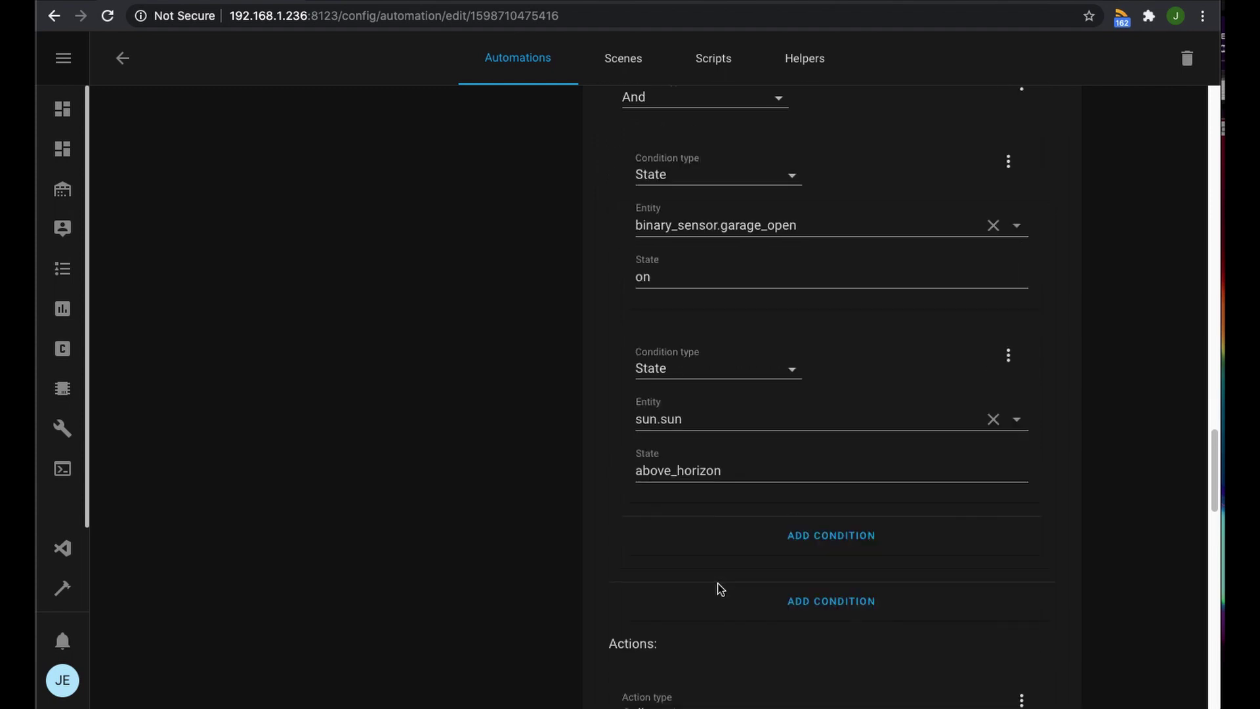
{"action": "scroll", "coordinate": [708, 402], "scroll_direction": "up", "scroll_amount": 2}
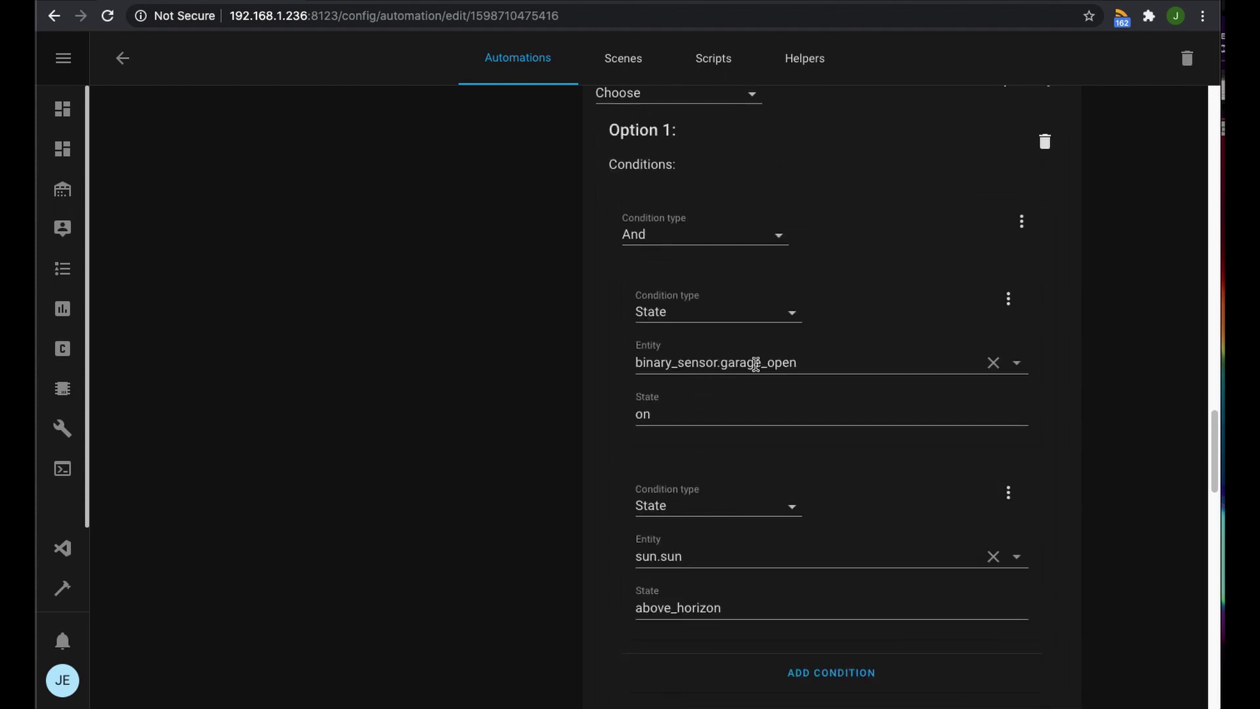
{"action": "scroll", "coordinate": [655, 563], "scroll_direction": "down", "scroll_amount": 5}
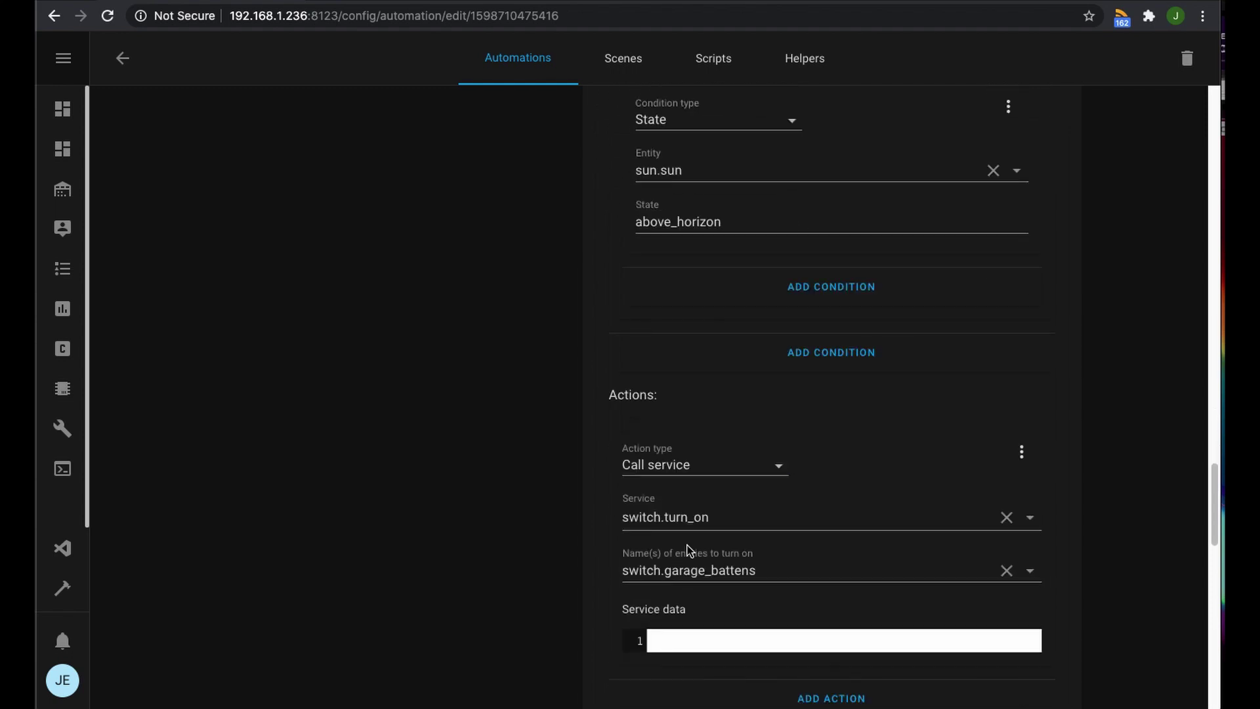
{"action": "left_click", "coordinate": [717, 519]}
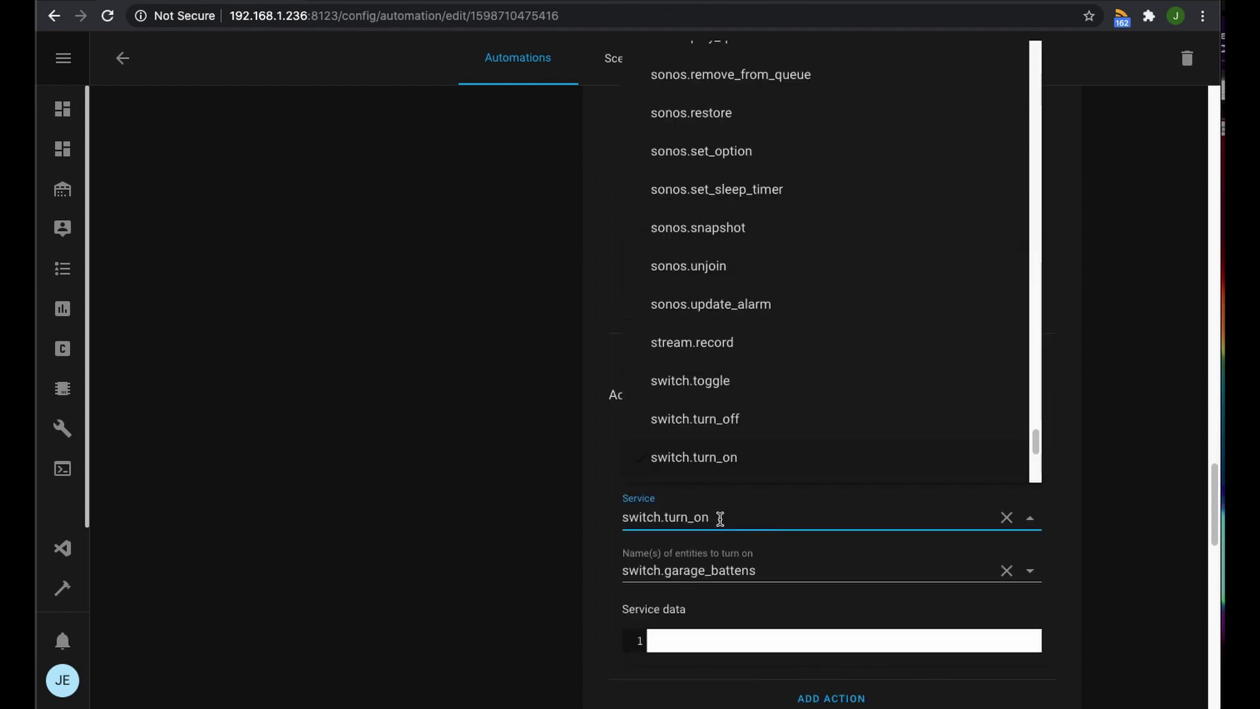
{"action": "left_click", "coordinate": [696, 420]}
{"action": "left_click", "coordinate": [747, 523]}
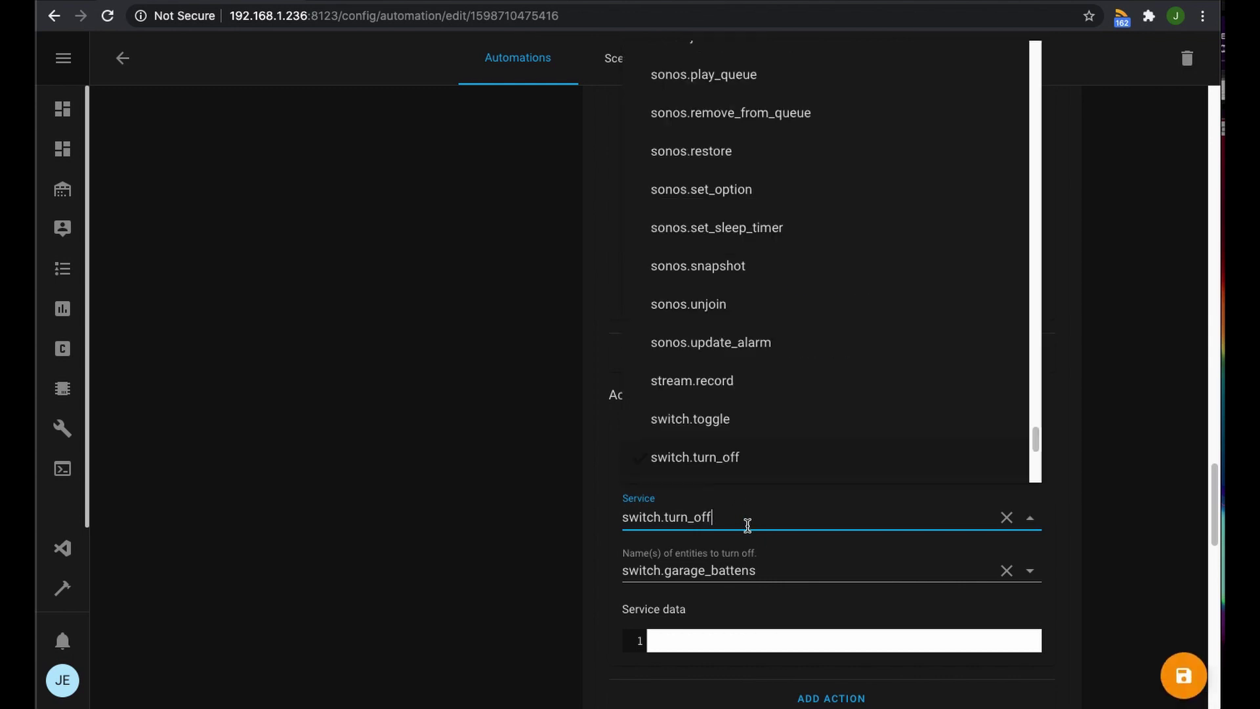
{"action": "left_click", "coordinate": [544, 527]}
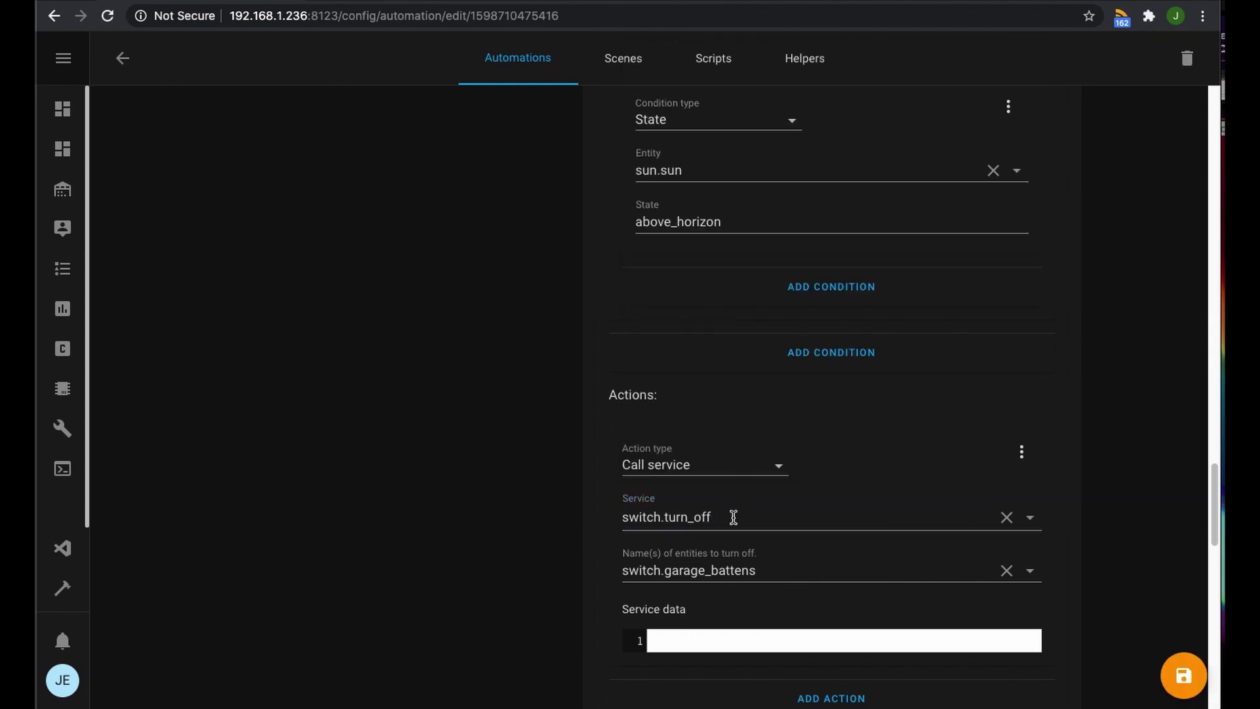
Add a Delay action of 00:03:00 after the service call in the Choose action's default actions
{"action": "scroll", "coordinate": [737, 510], "scroll_direction": "down", "scroll_amount": 4}
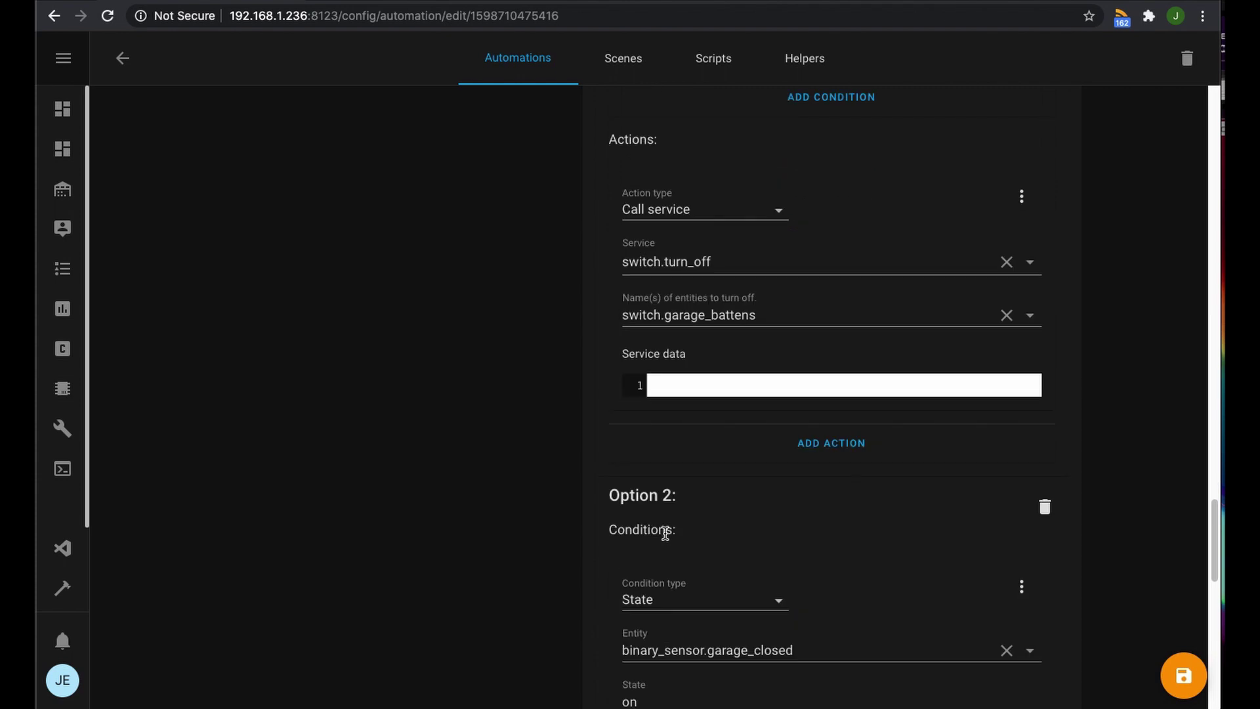
{"action": "scroll", "coordinate": [755, 539], "scroll_direction": "down", "scroll_amount": 8}
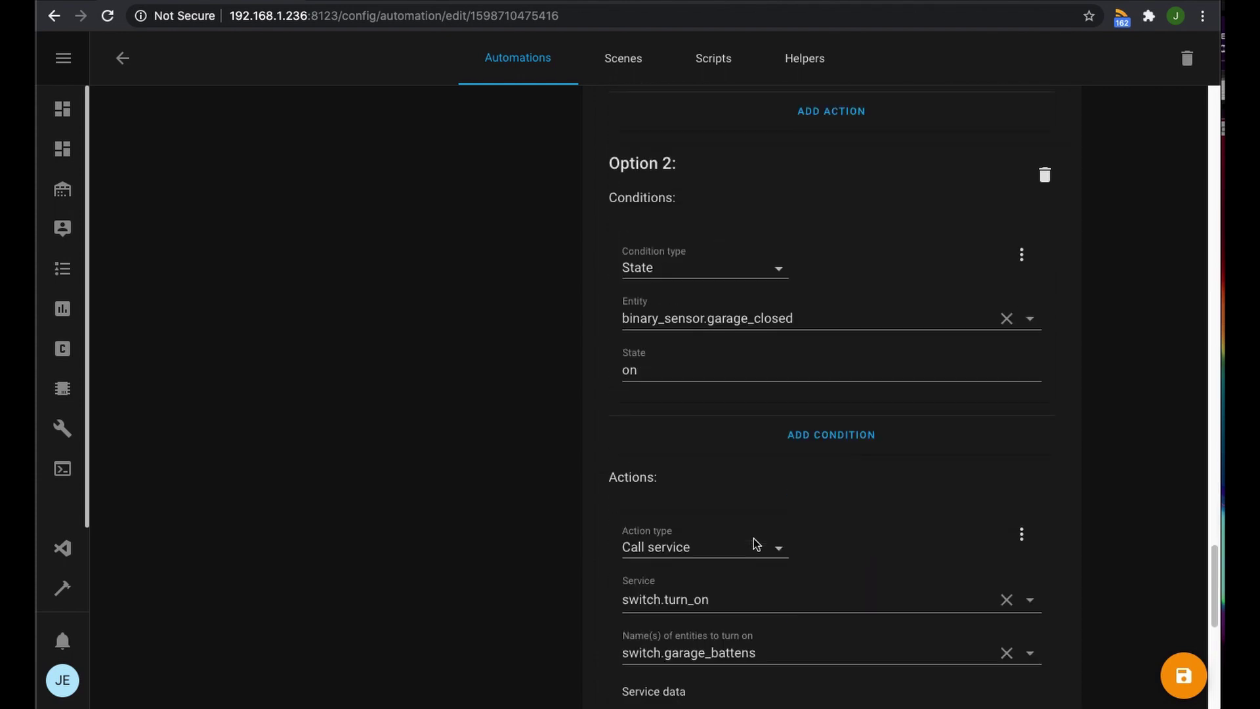
{"action": "scroll", "coordinate": [756, 544], "scroll_direction": "down", "scroll_amount": 6}
{"action": "scroll", "coordinate": [754, 540], "scroll_direction": "up", "scroll_amount": 1}
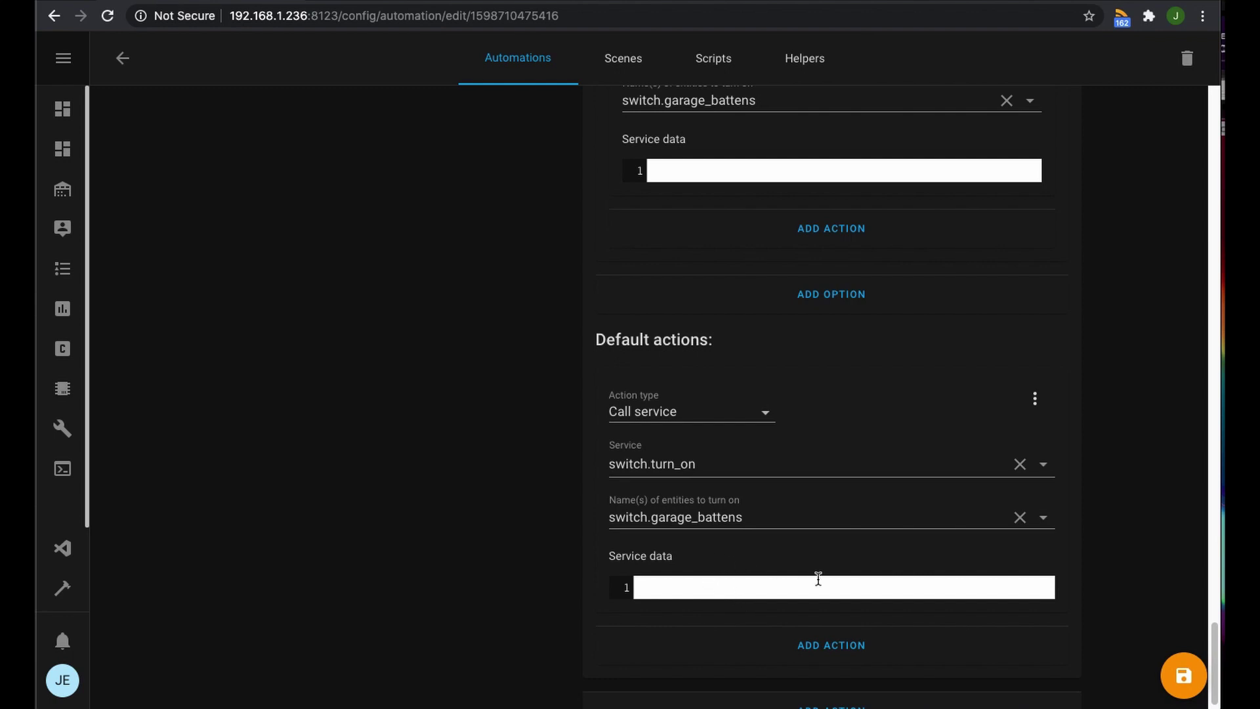
{"action": "scroll", "coordinate": [818, 578], "scroll_direction": "down", "scroll_amount": 1}
{"action": "left_click", "coordinate": [831, 625]}
{"action": "left_click", "coordinate": [692, 453]}
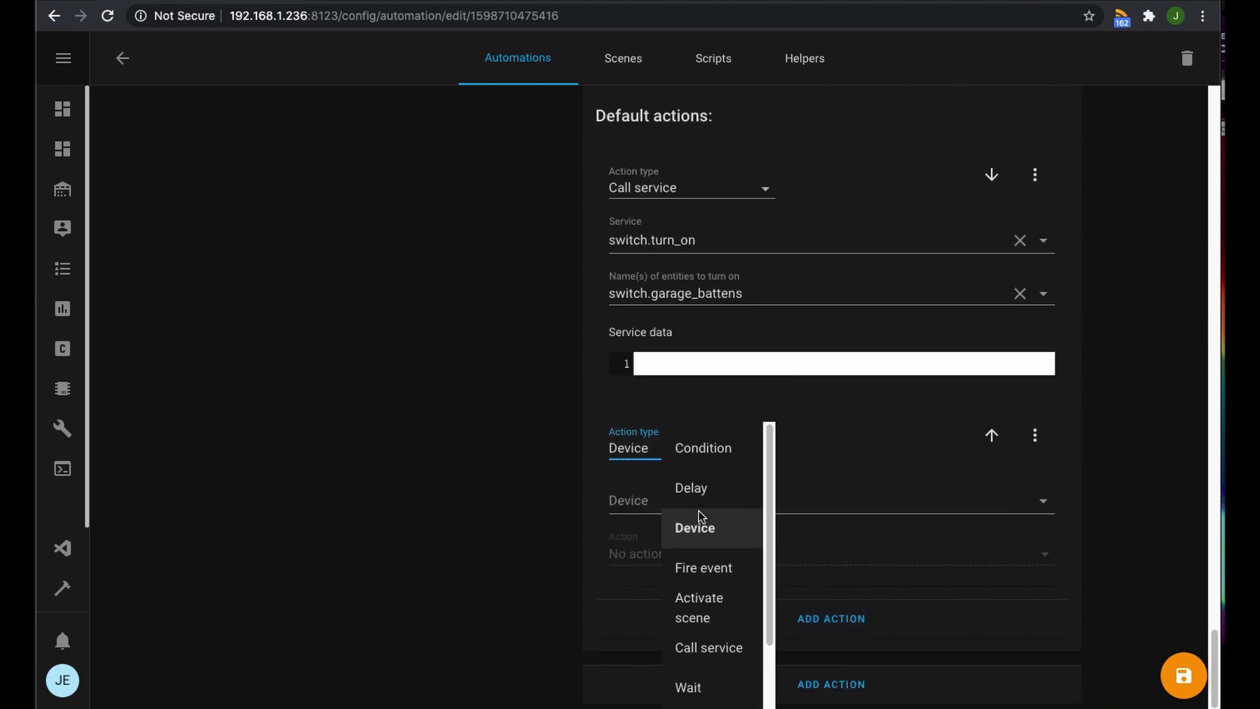
{"action": "left_click", "coordinate": [690, 487]}
{"action": "left_click", "coordinate": [656, 545]}
{"action": "type", "text": "00:03:00"}
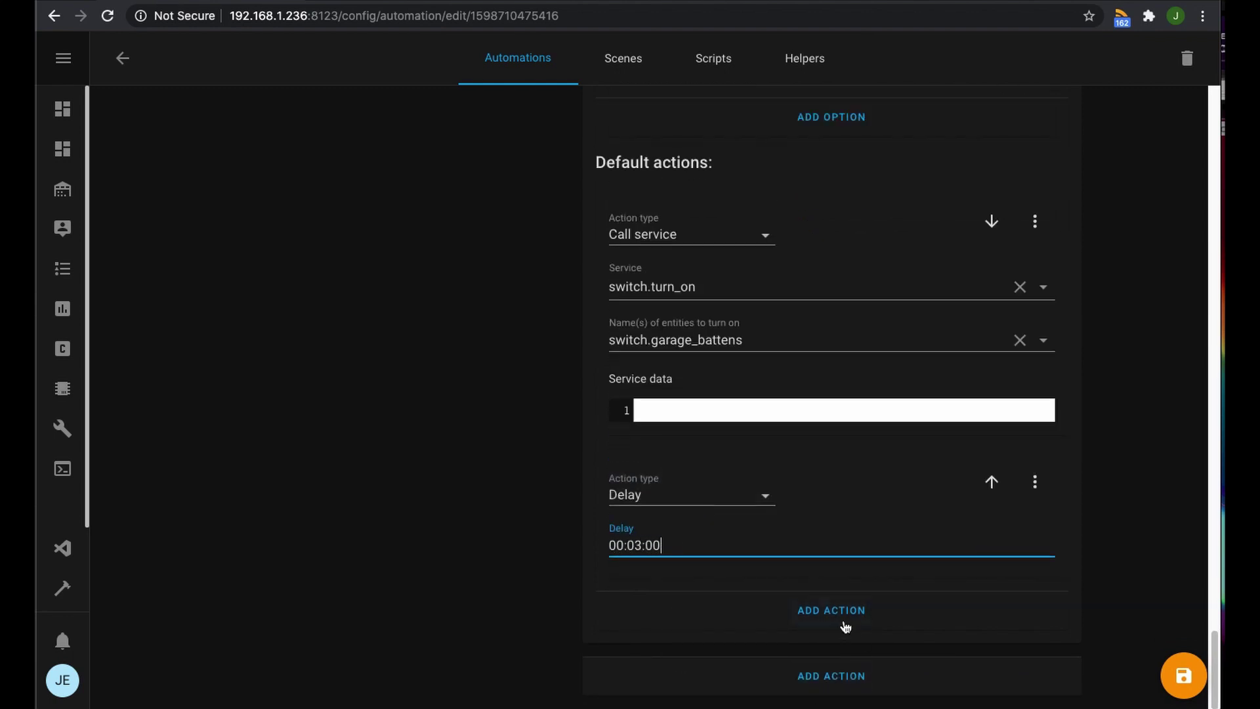
Add a default action after the delay that calls switch.turn_off for switch.garage_battens, and save the automation
{"action": "left_click", "coordinate": [845, 624]}
{"action": "left_click", "coordinate": [686, 491]}
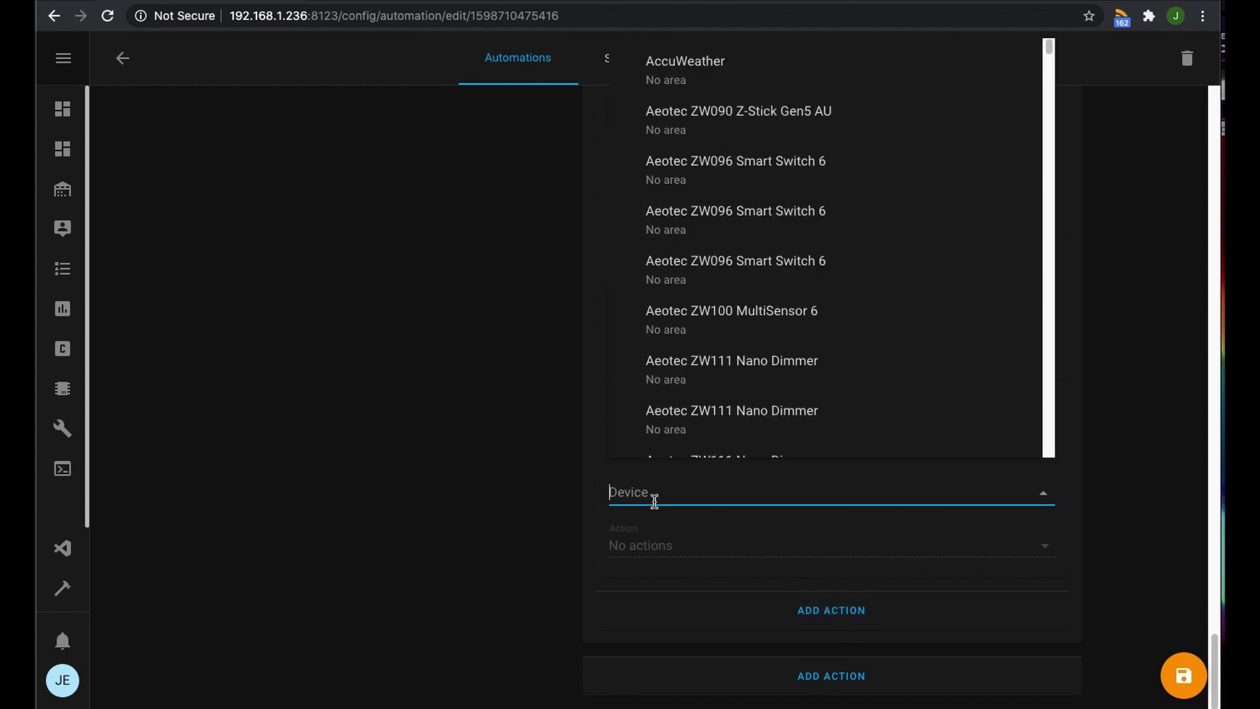
{"action": "left_click", "coordinate": [659, 439]}
{"action": "left_click", "coordinate": [717, 636]}
{"action": "left_click", "coordinate": [678, 499]}
{"action": "type", "text": "switch.turn_off"}
{"action": "left_click", "coordinate": [680, 541]}
{"action": "type", "text": "garage"}
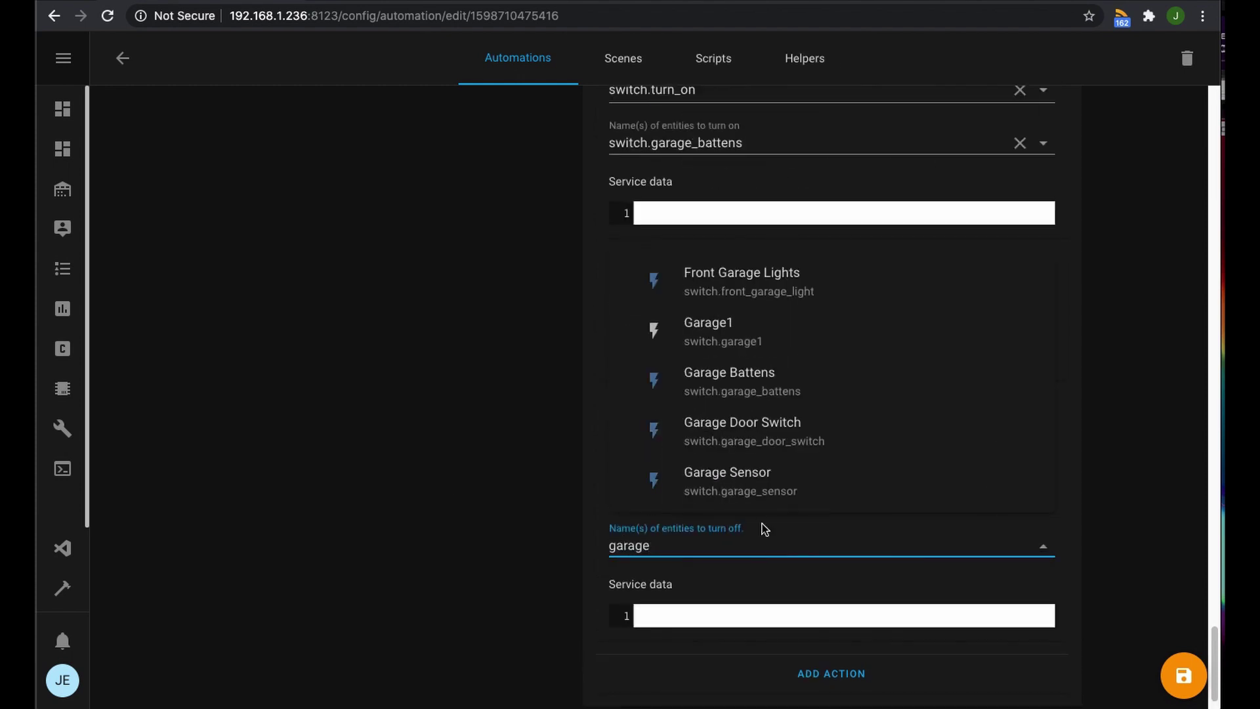
{"action": "left_click", "coordinate": [772, 489]}
{"action": "left_click", "coordinate": [1183, 675]}
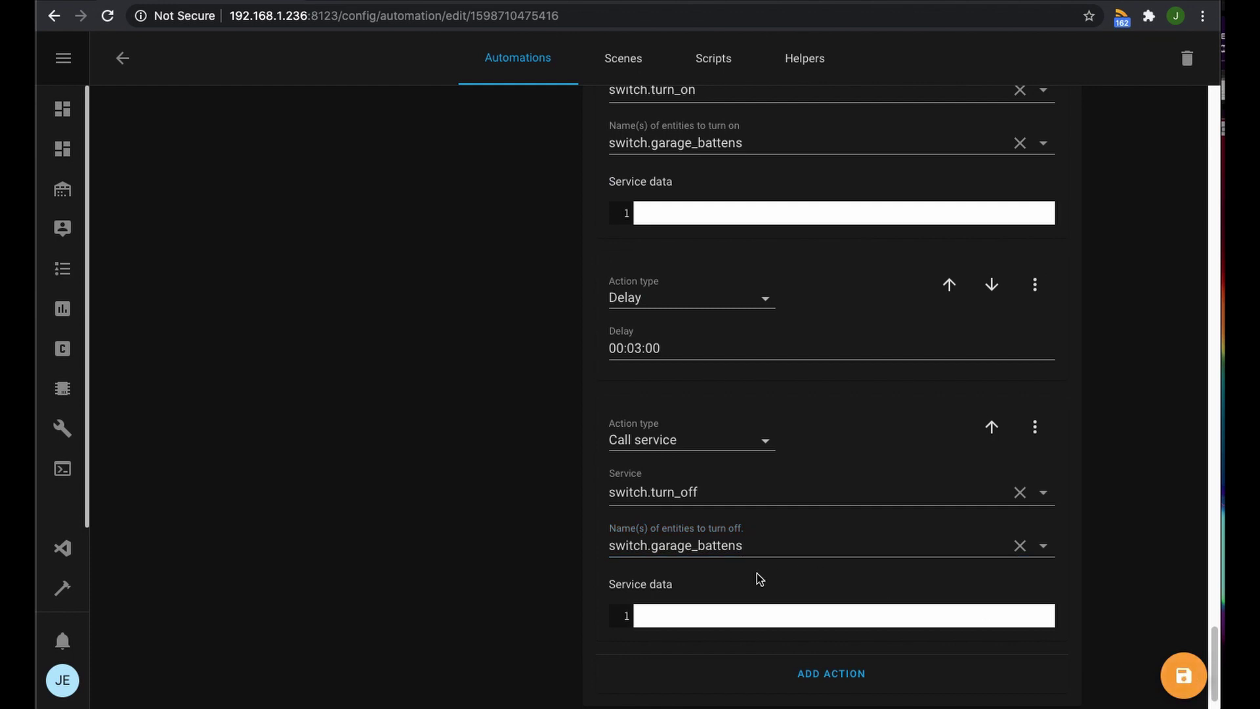
Review the default actions and Option 2's service call in the Choose action
{"action": "scroll", "coordinate": [631, 523], "scroll_direction": "up", "scroll_amount": 2}
{"action": "scroll", "coordinate": [631, 523], "scroll_direction": "up", "scroll_amount": 3}
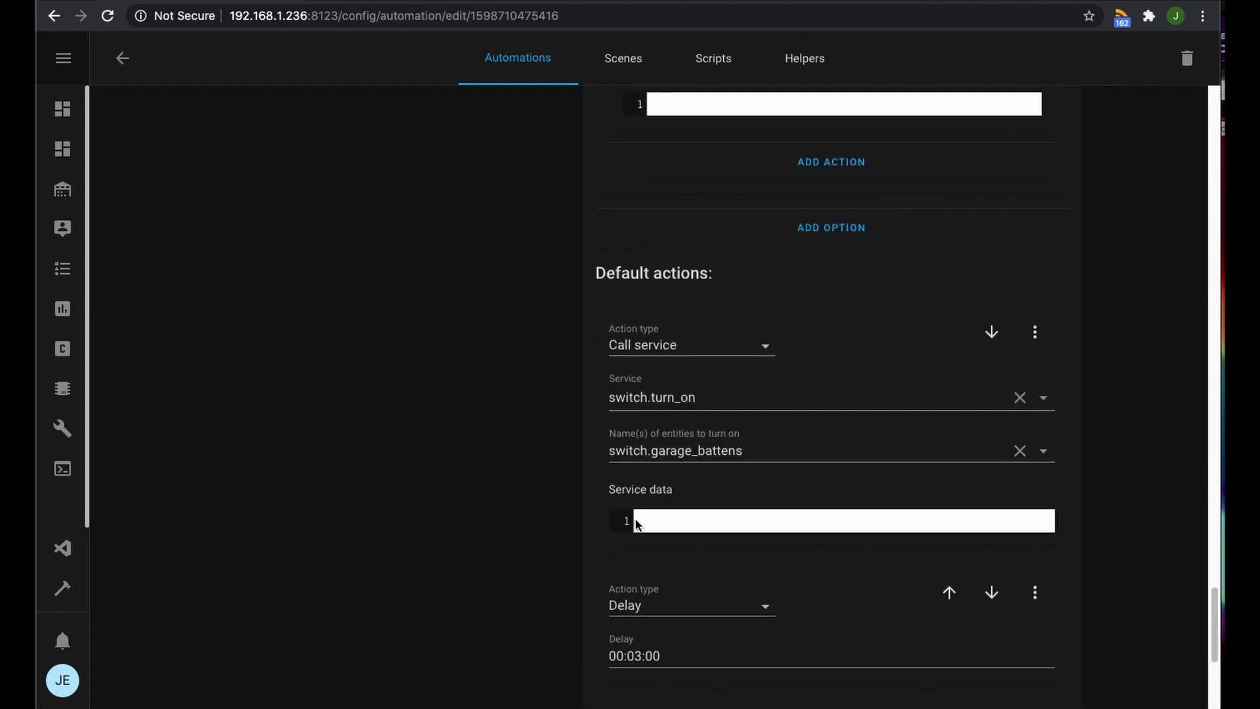
{"action": "scroll", "coordinate": [742, 512], "scroll_direction": "up", "scroll_amount": 2}
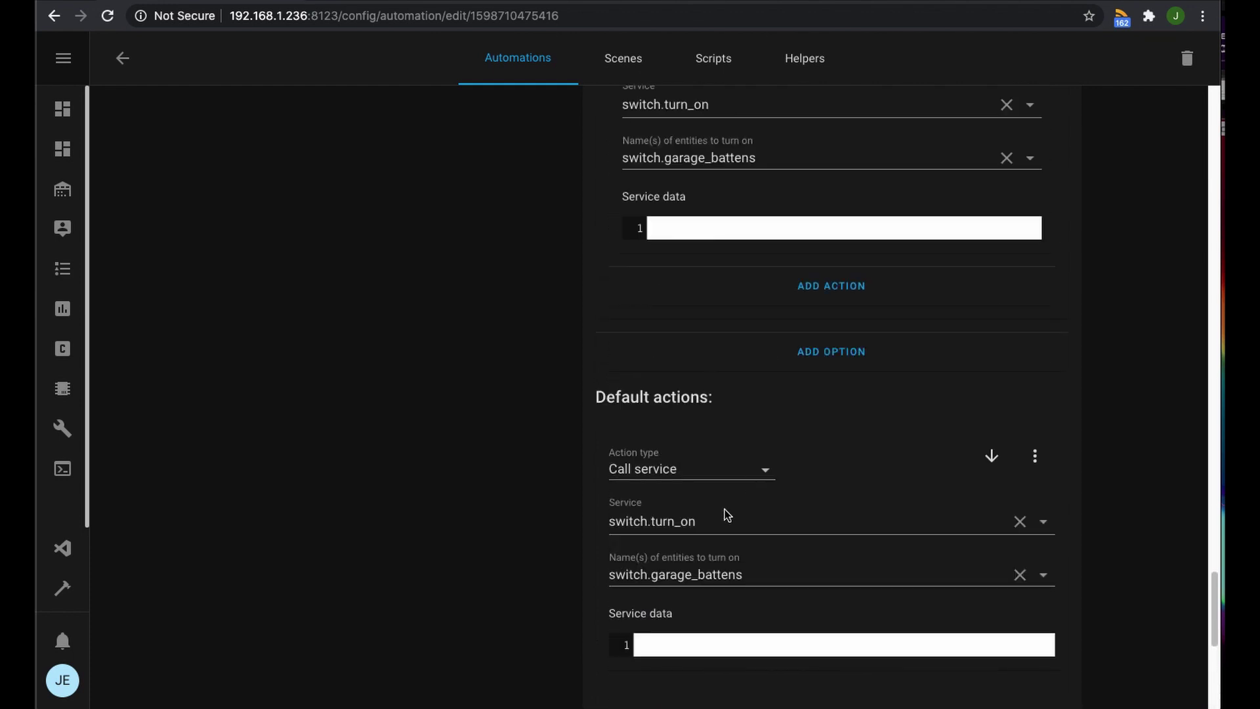
{"action": "scroll", "coordinate": [765, 508], "scroll_direction": "up", "scroll_amount": 4}
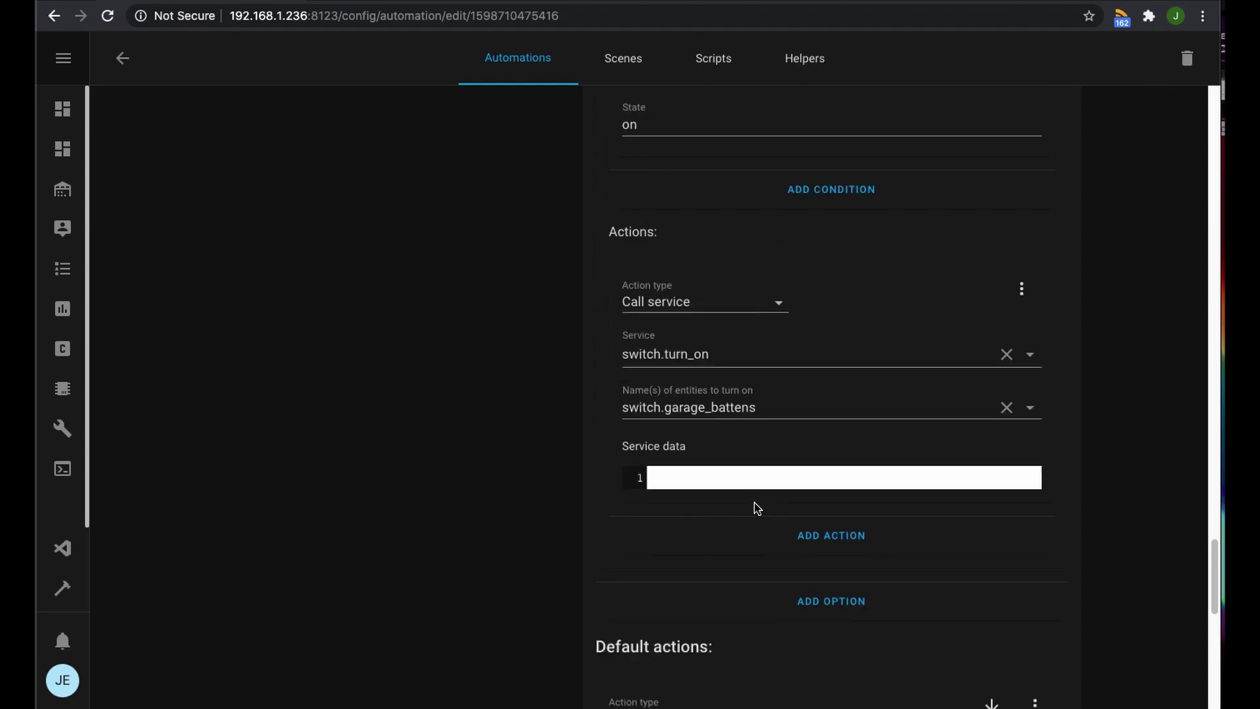